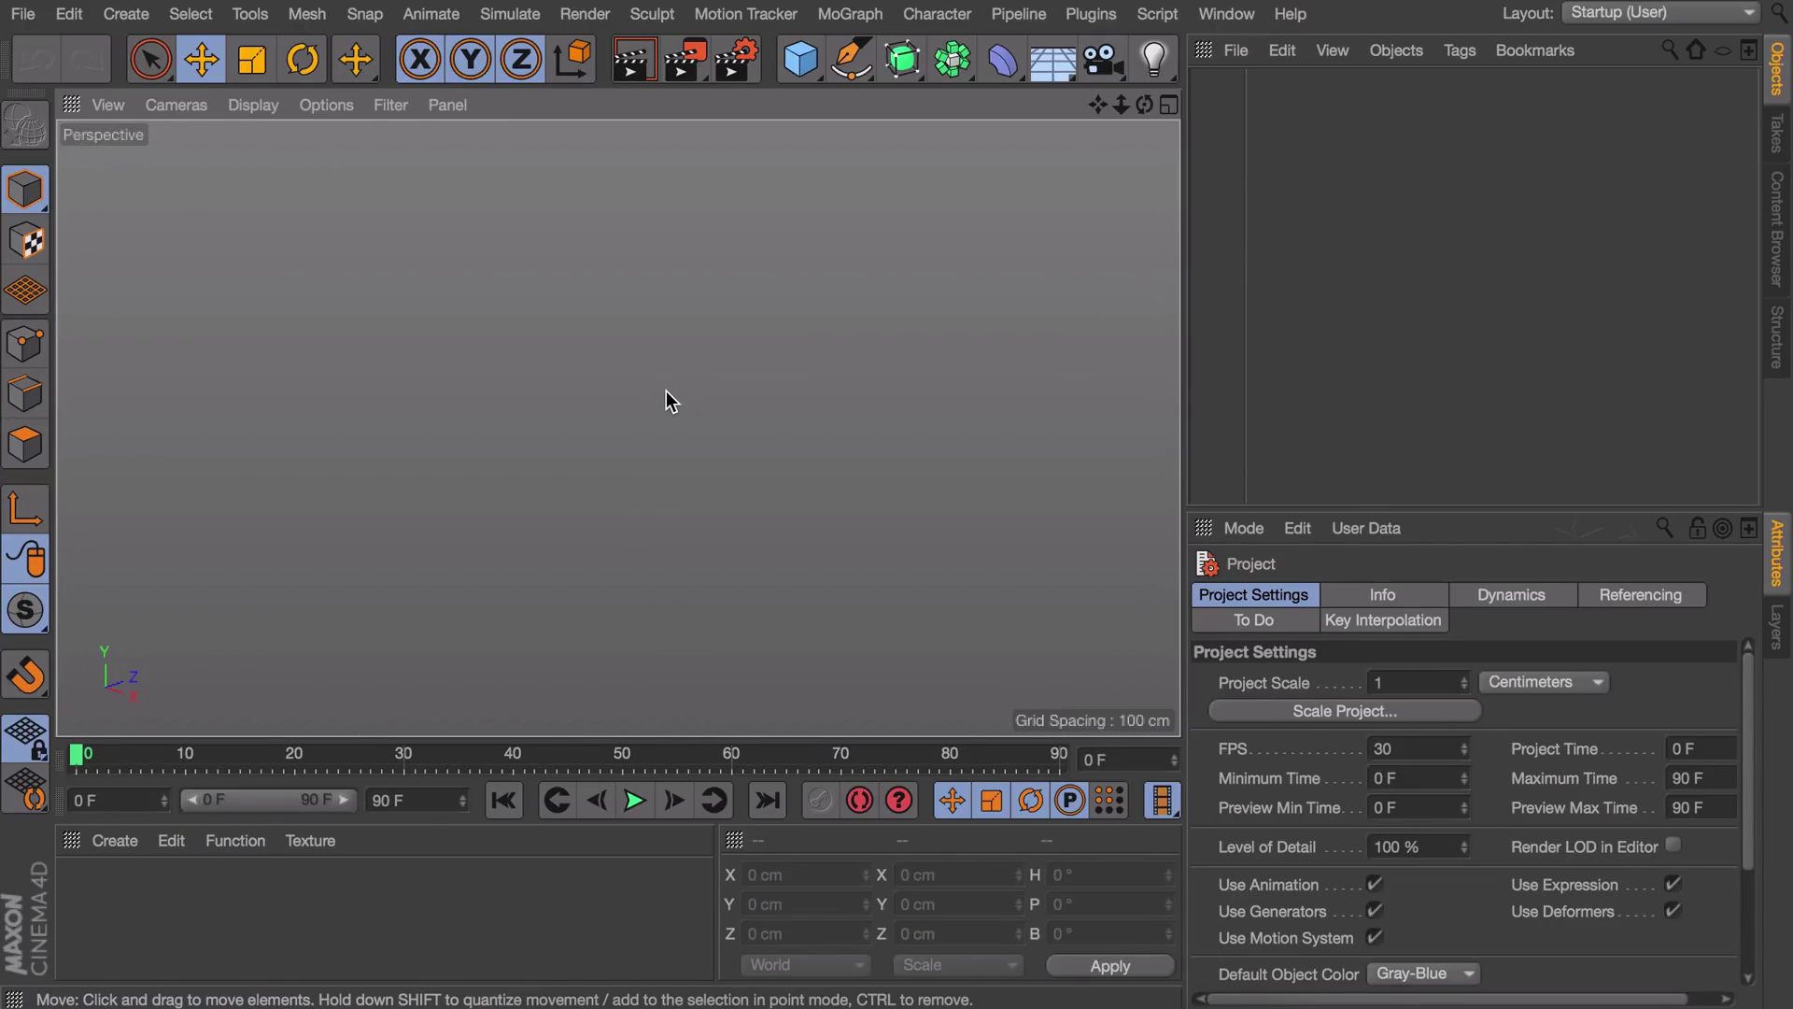
Step: Create a Circle spline and a pasted copy, Circle.1, with a 0.5 cm radius
drag(851, 58, 853, 89)
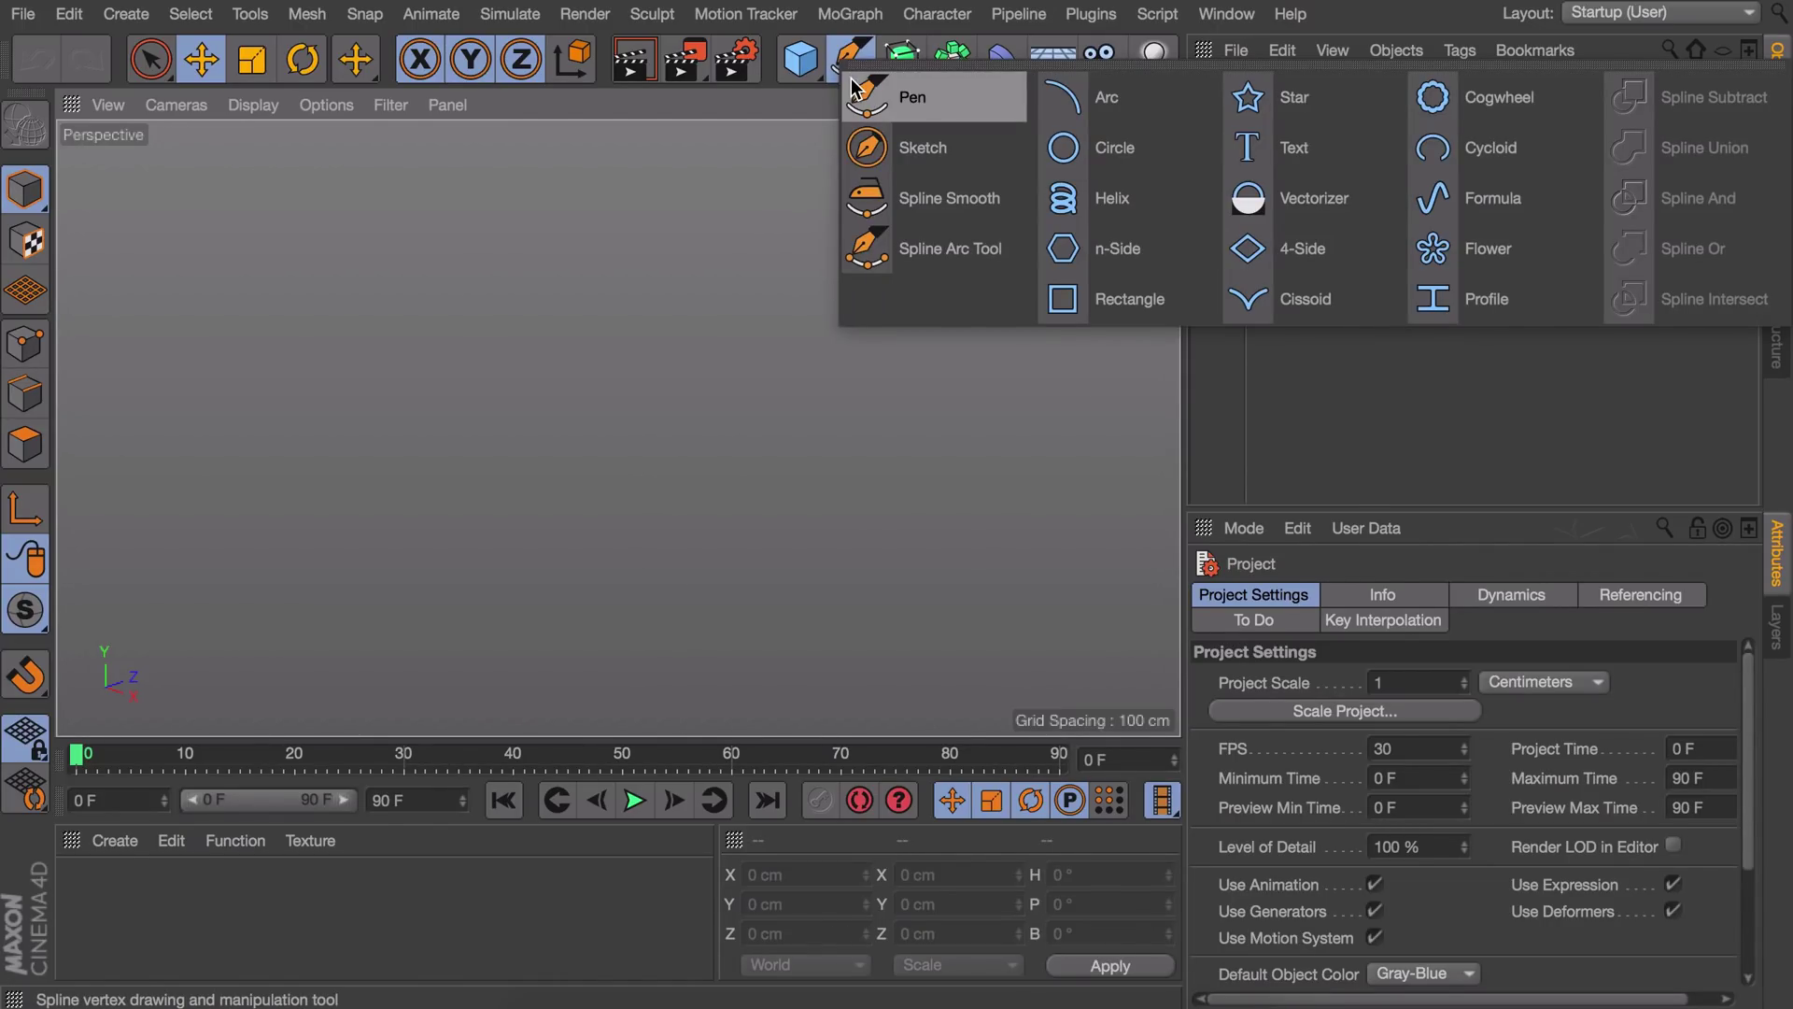
click(1119, 149)
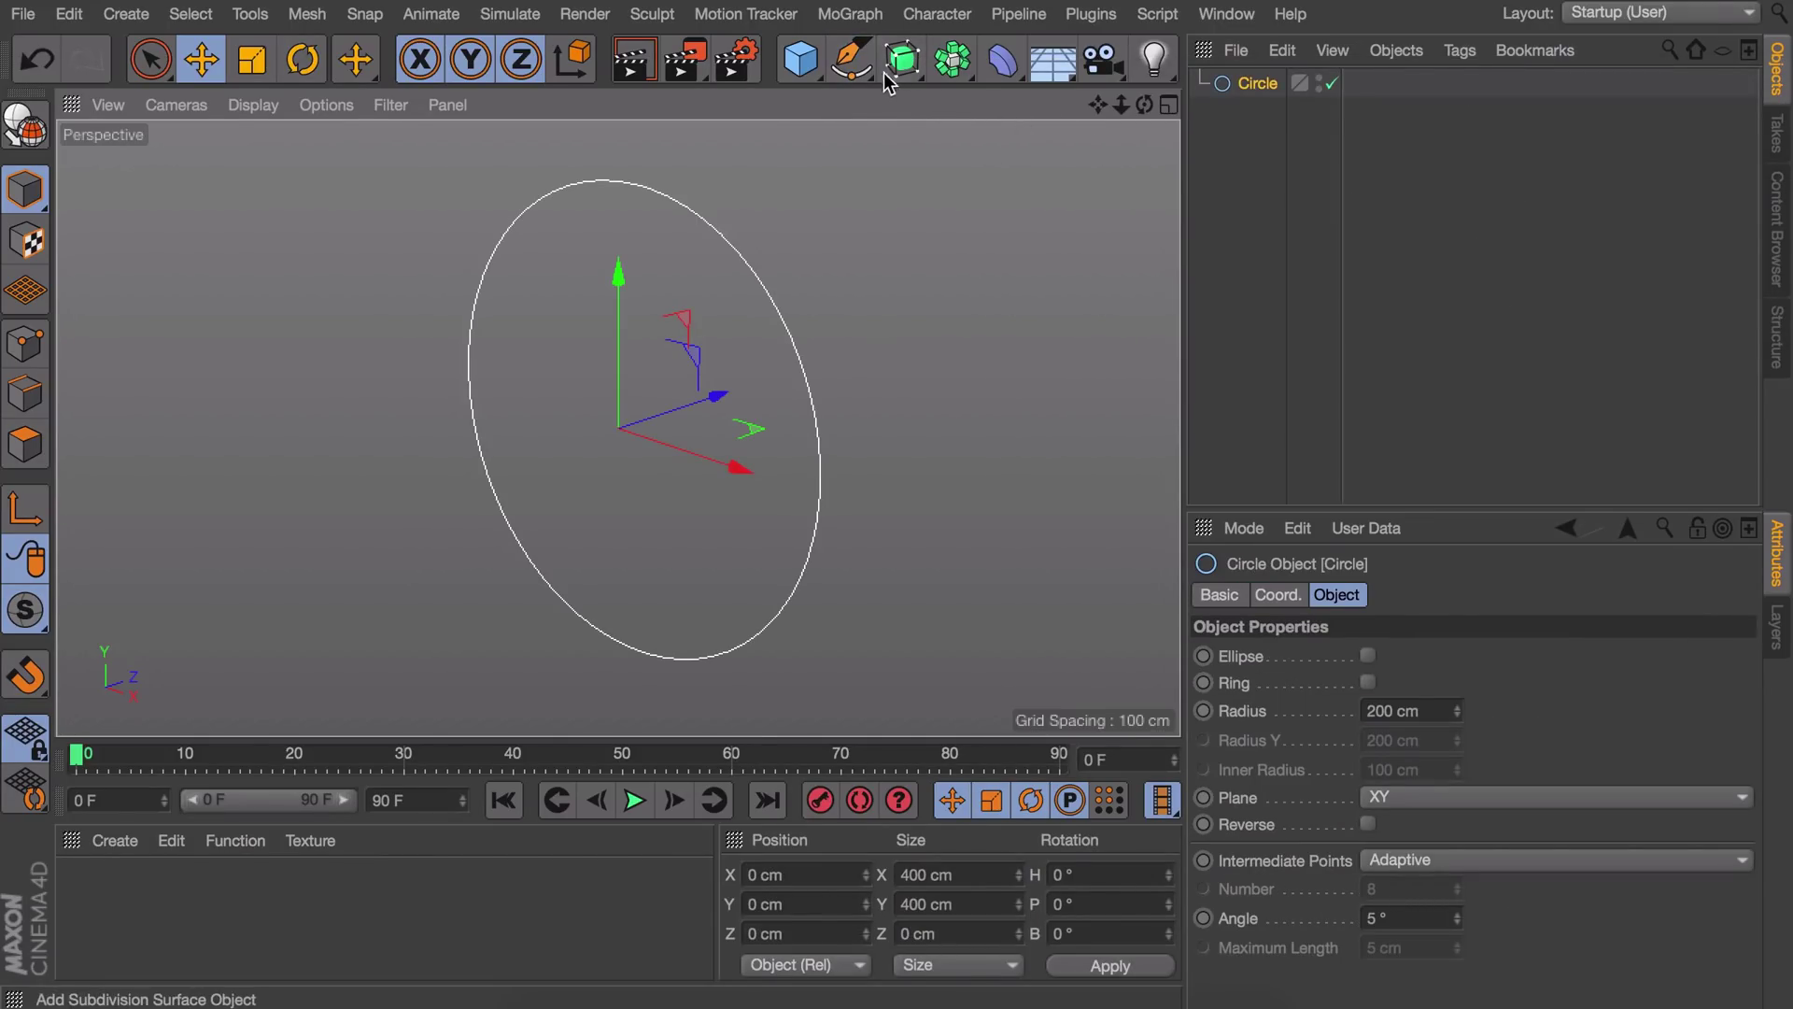
key(ctrl+c)
key(ctrl+v)
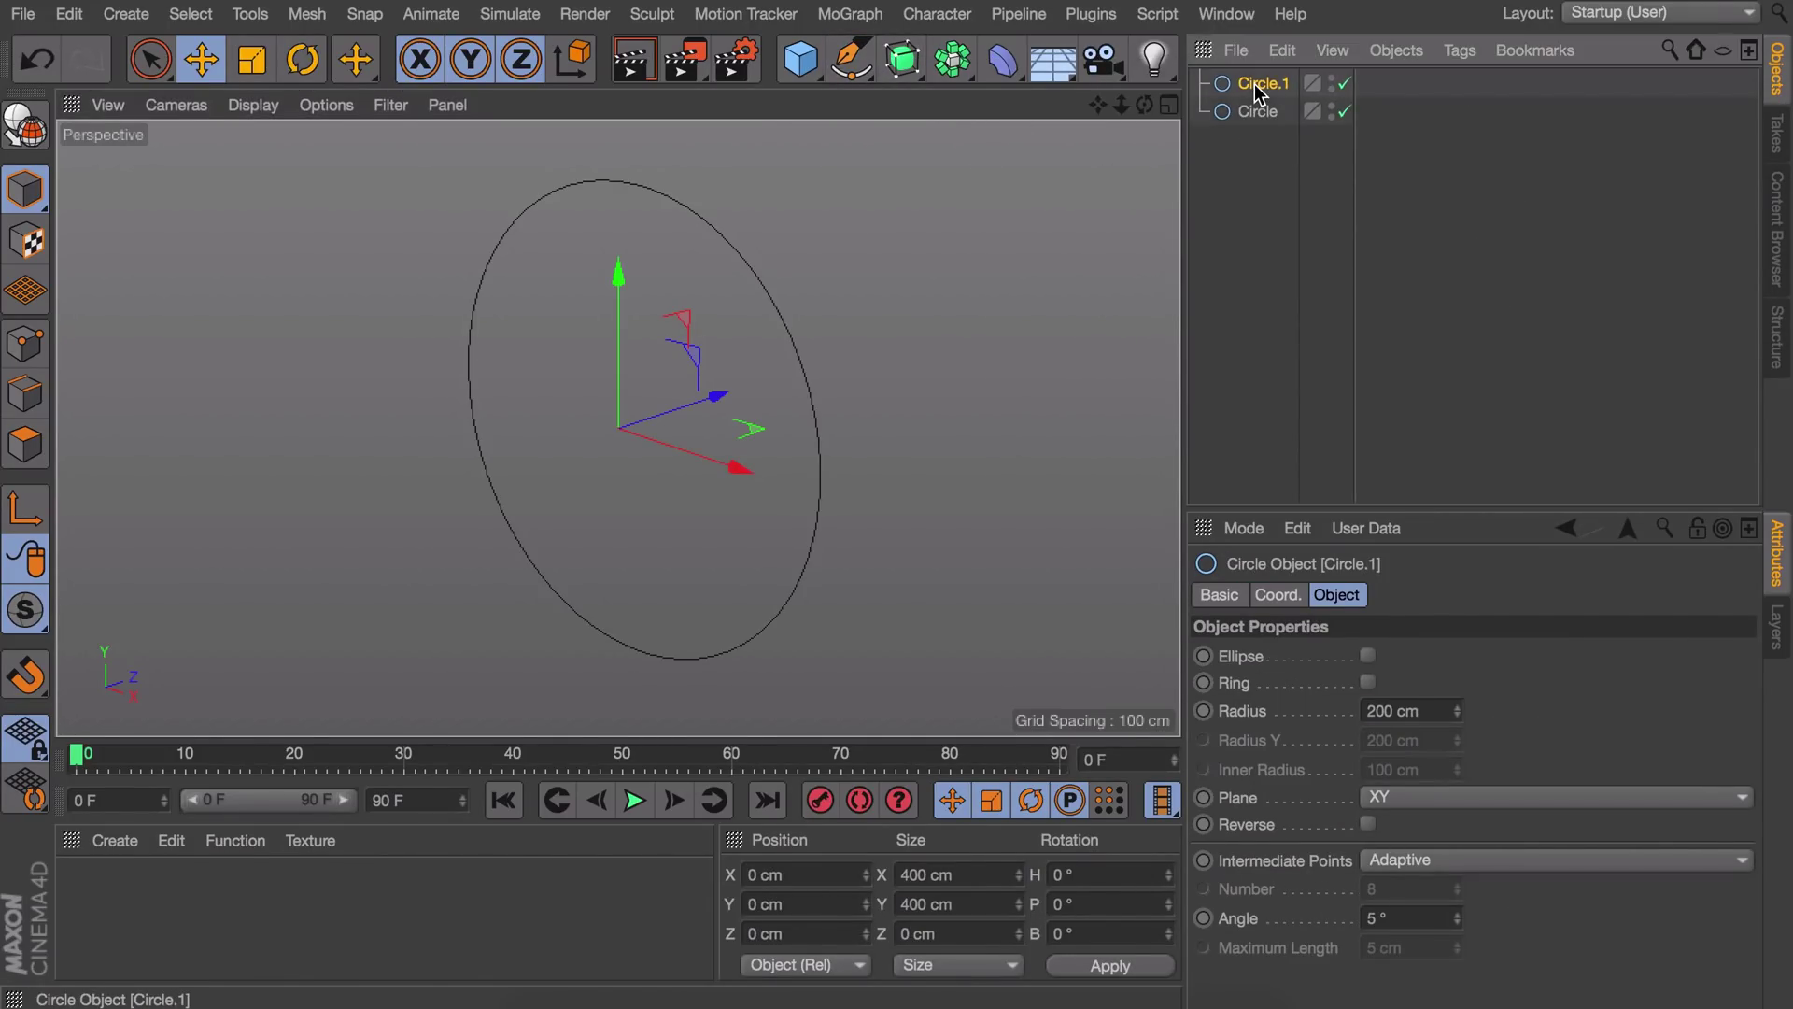
click(1389, 716)
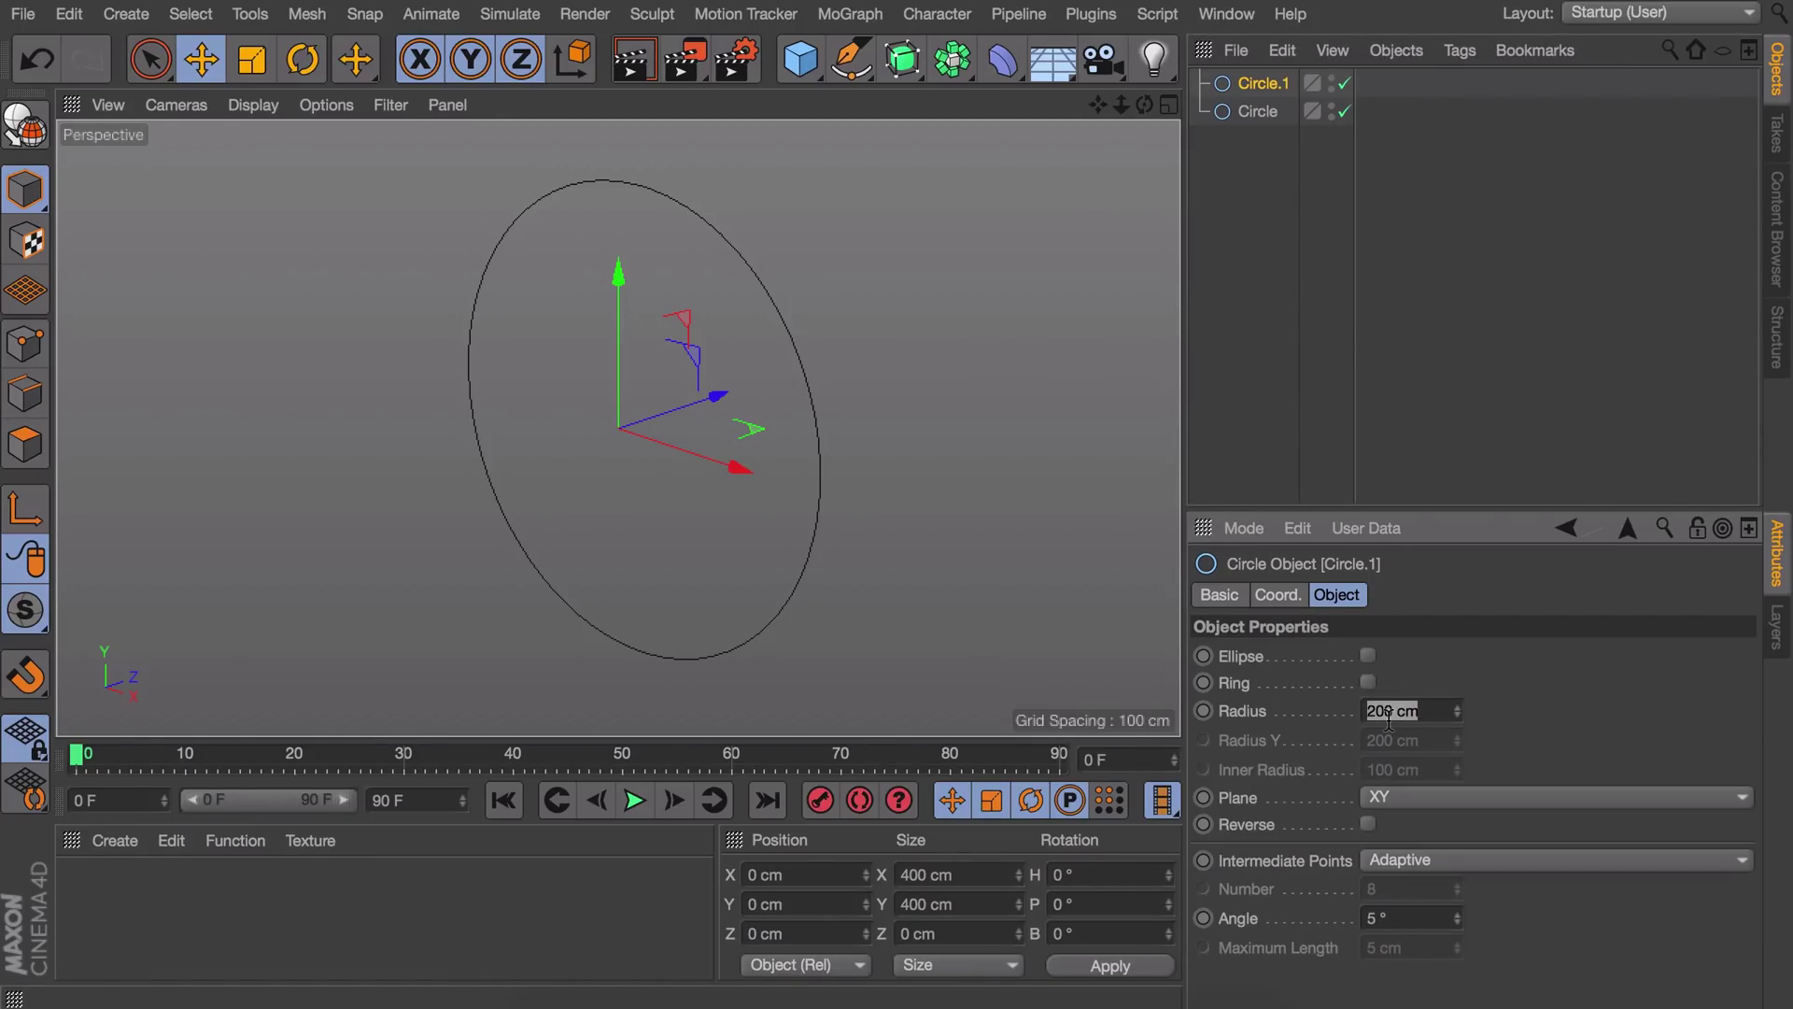
text(0.5)
key(Return)
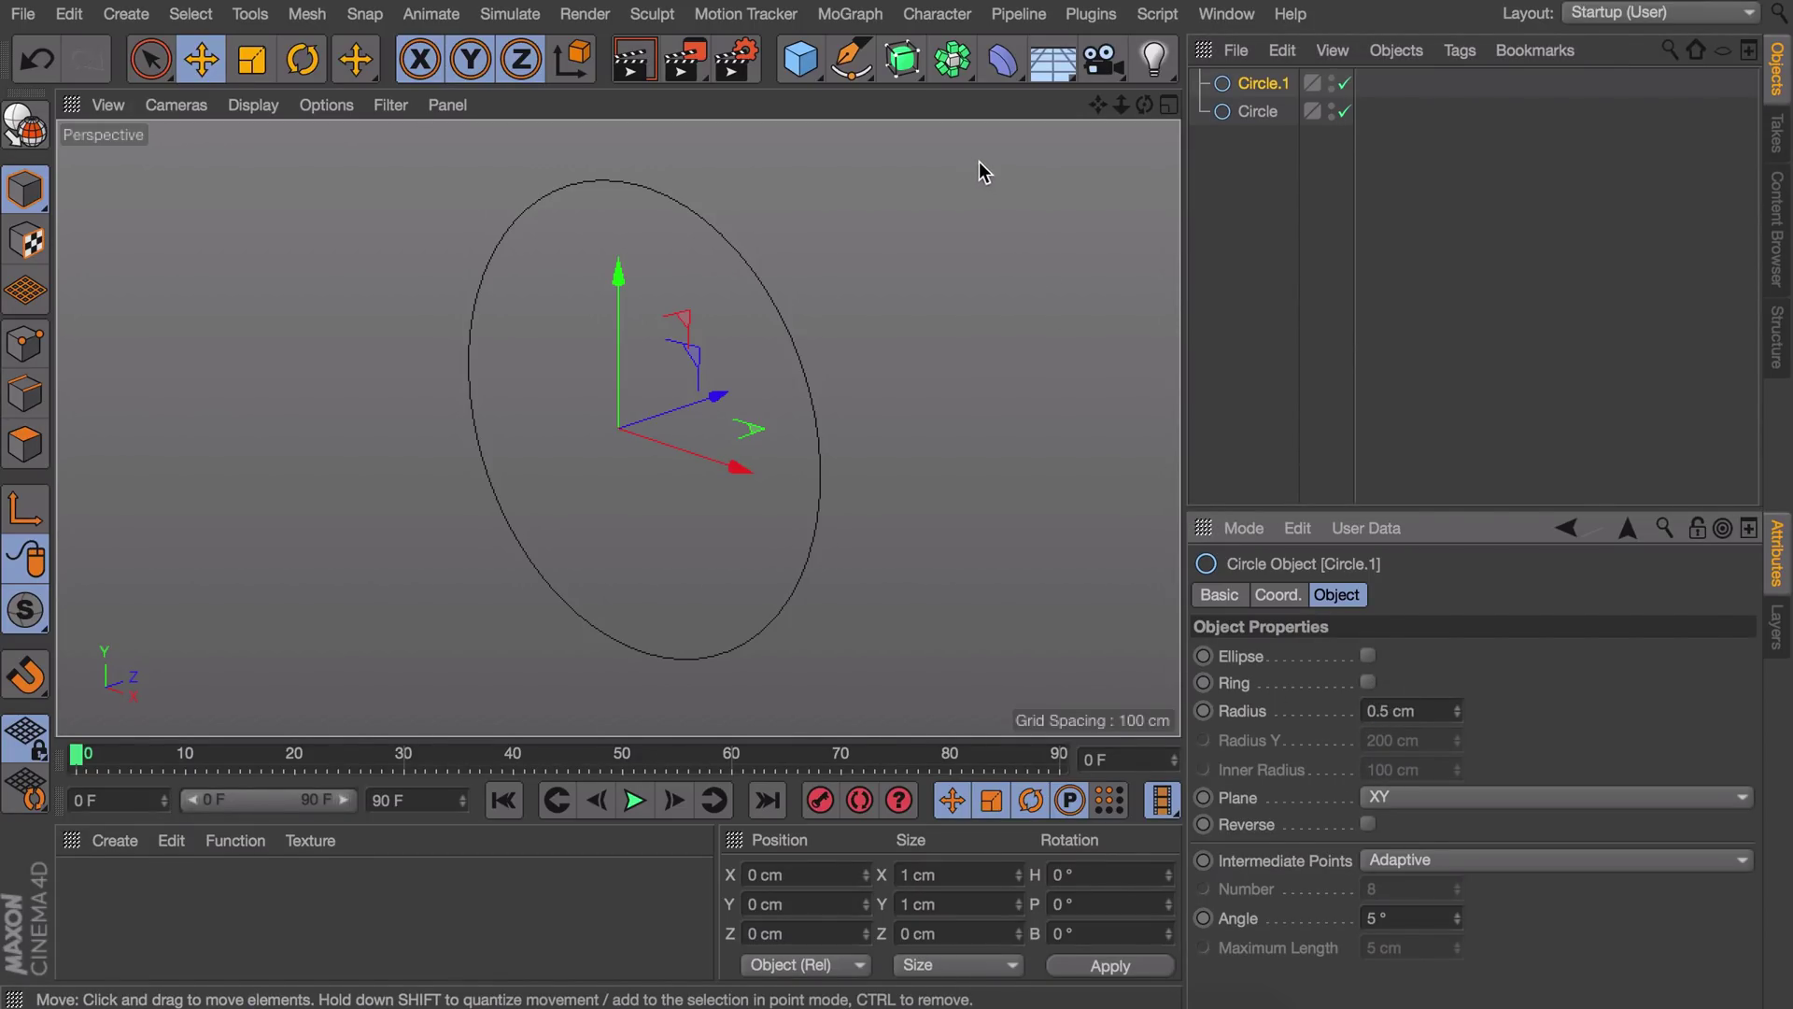
Step: Add a Sweep holding both circles, face the ring head-on and render a preview
click(902, 58)
click(1007, 198)
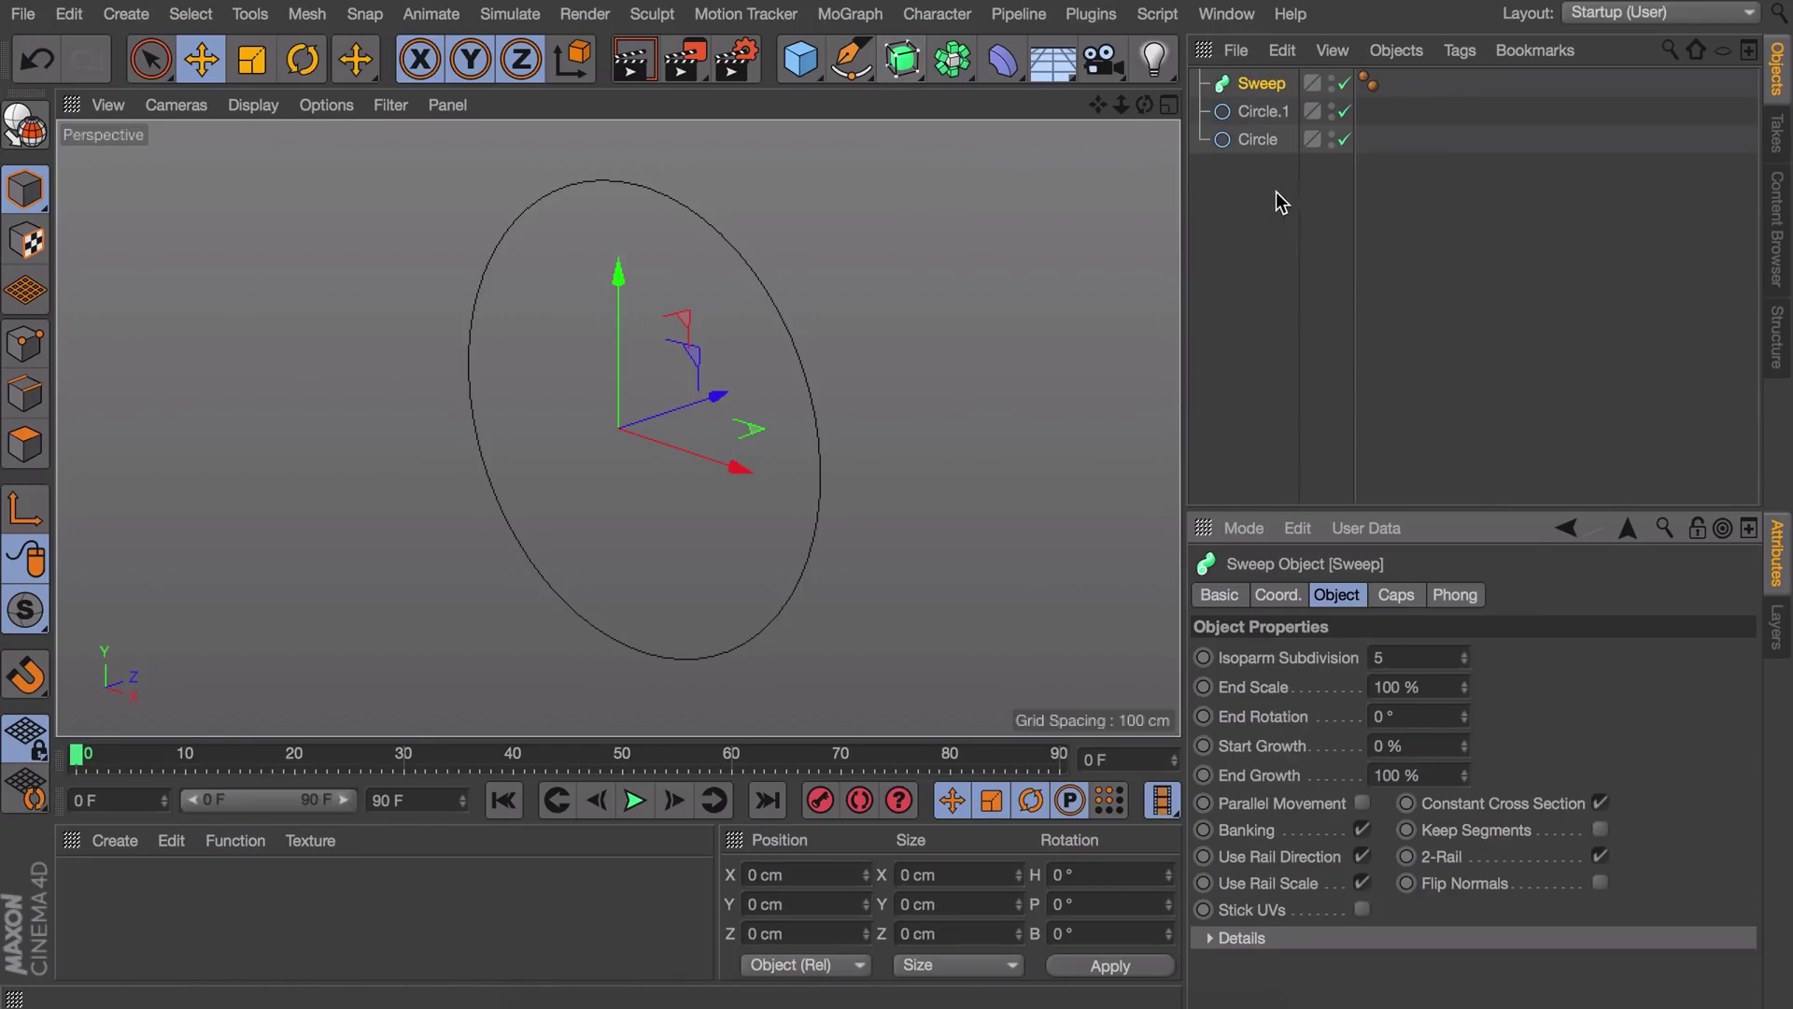
drag(1280, 196, 1270, 84)
click(1263, 199)
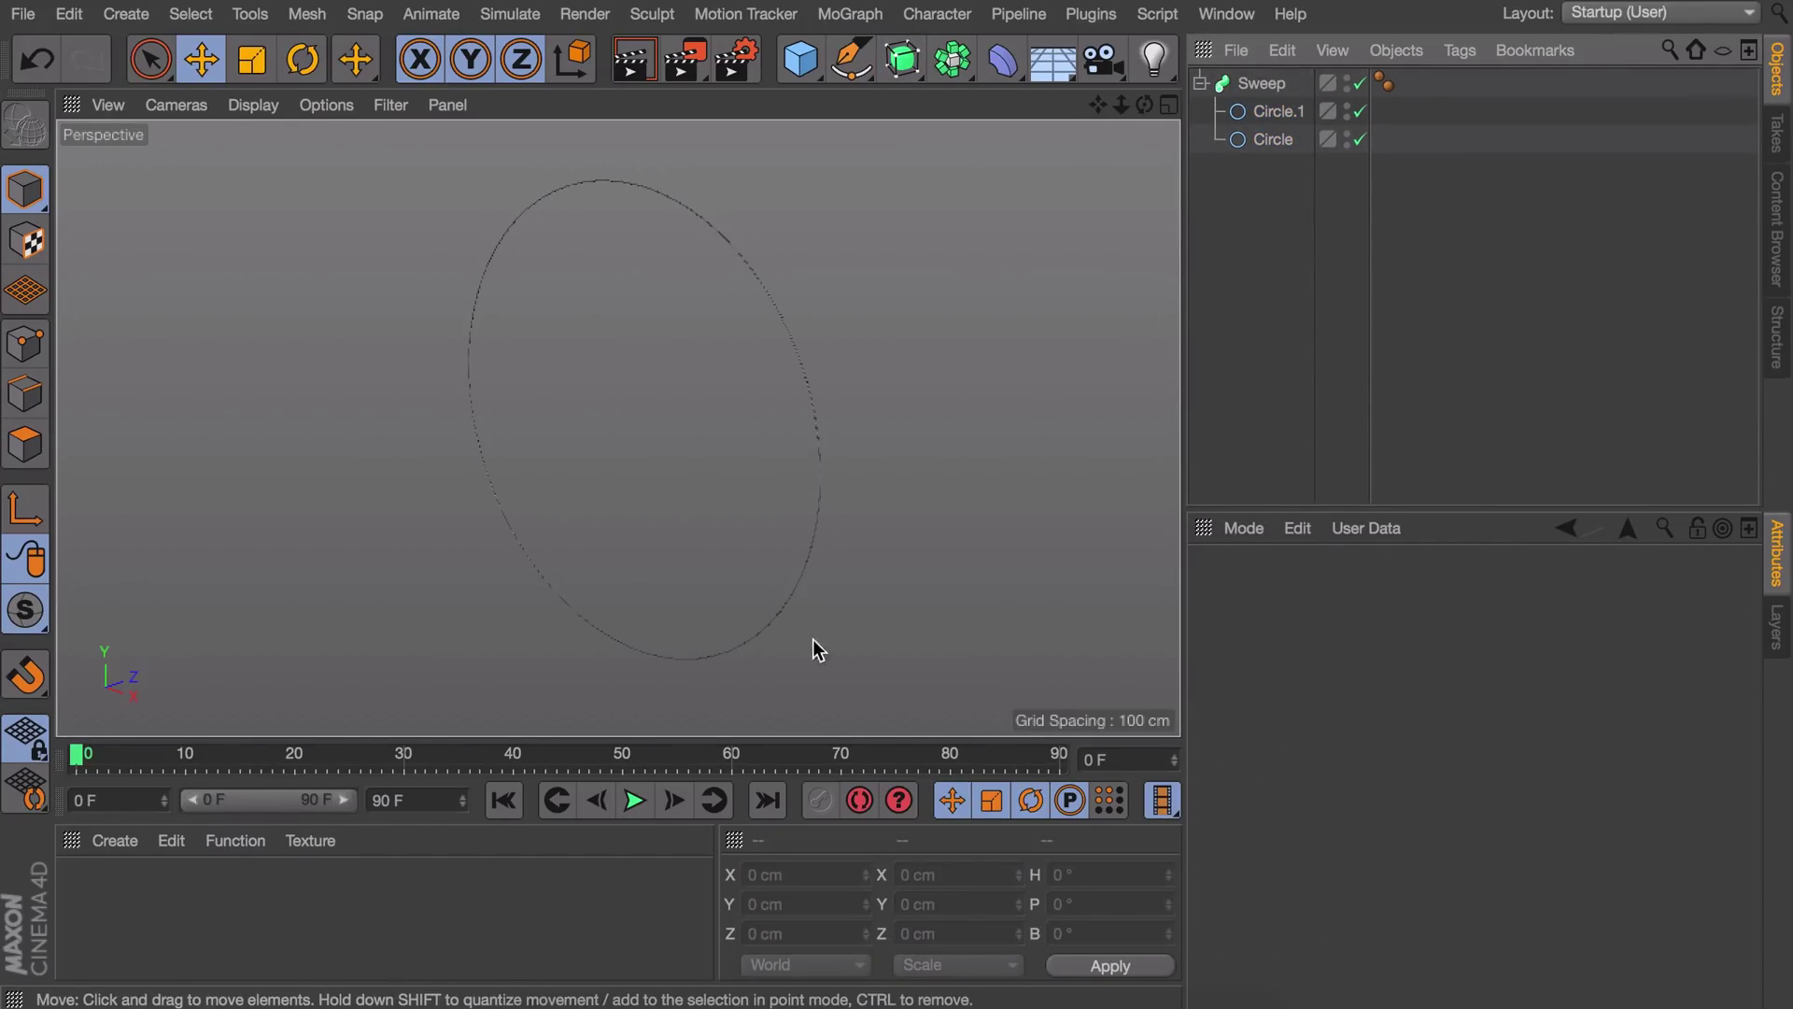
alt+drag(624, 521, 812, 453)
key(ctrl+r)
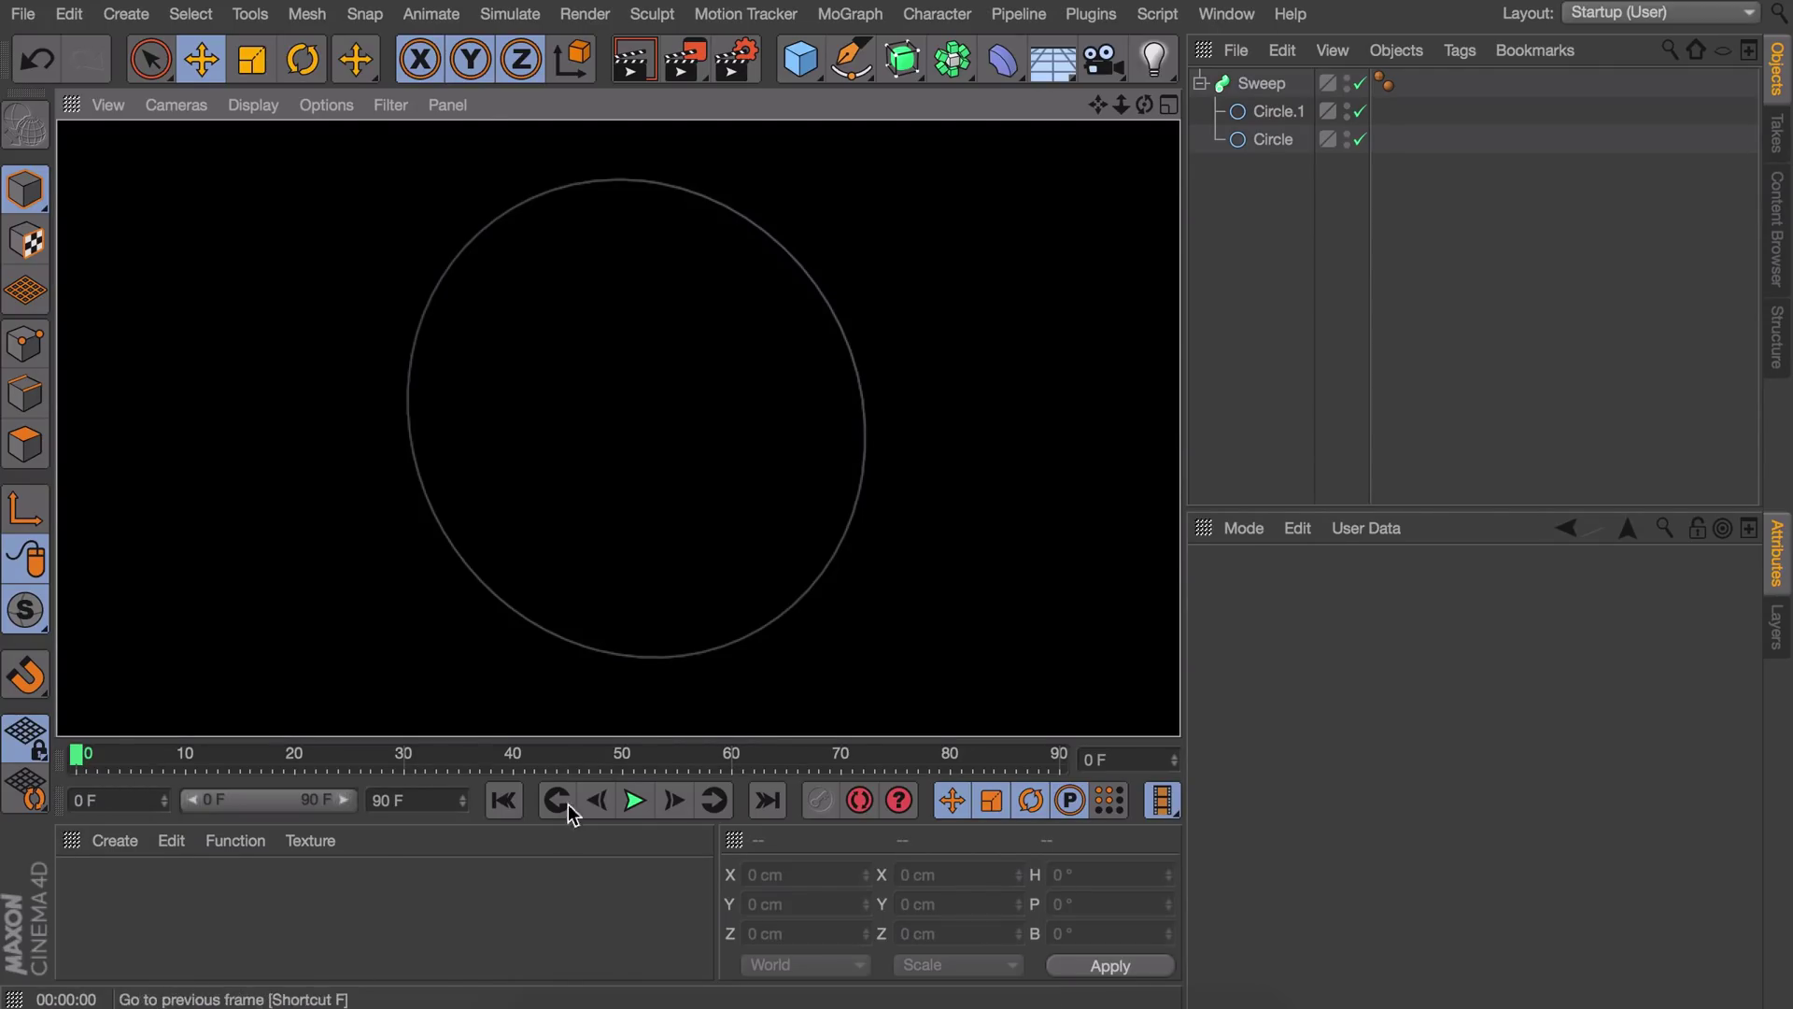
Step: Create material Mat with Luminance on and Reflectance off, apply it to Sweep, and preview the render
click(455, 929)
double_click(456, 929)
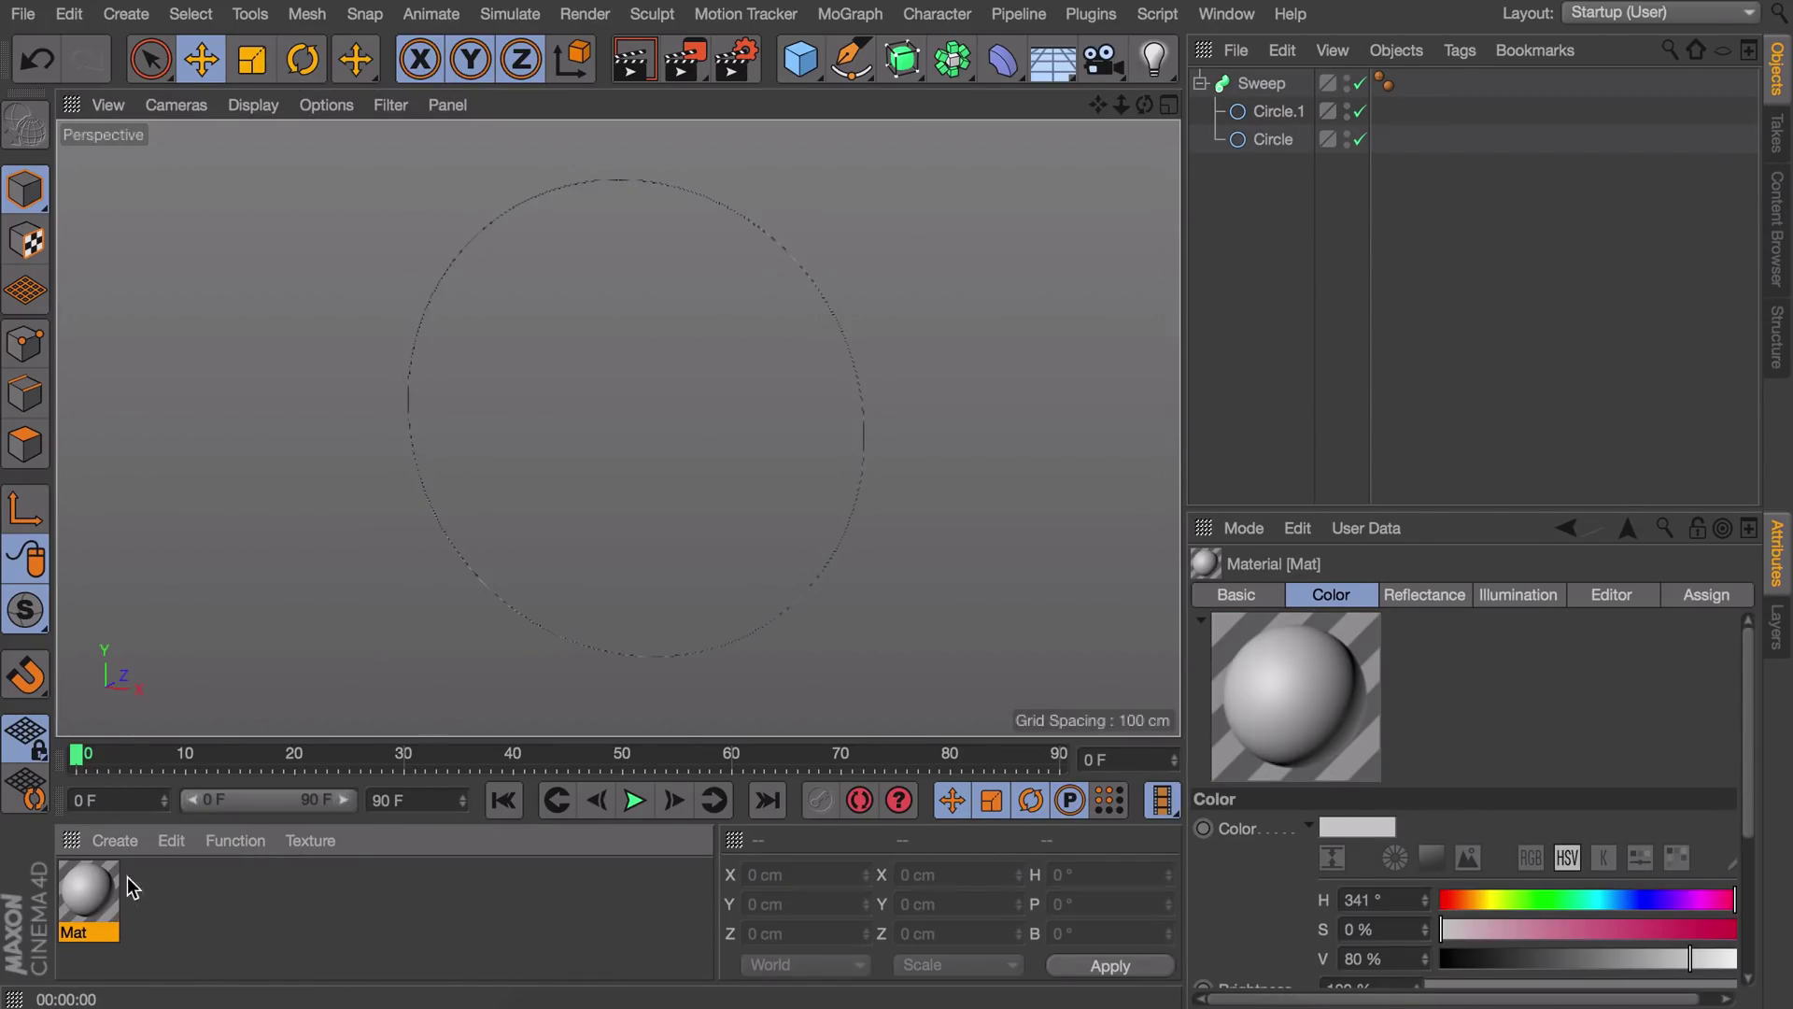
double_click(100, 889)
click(559, 420)
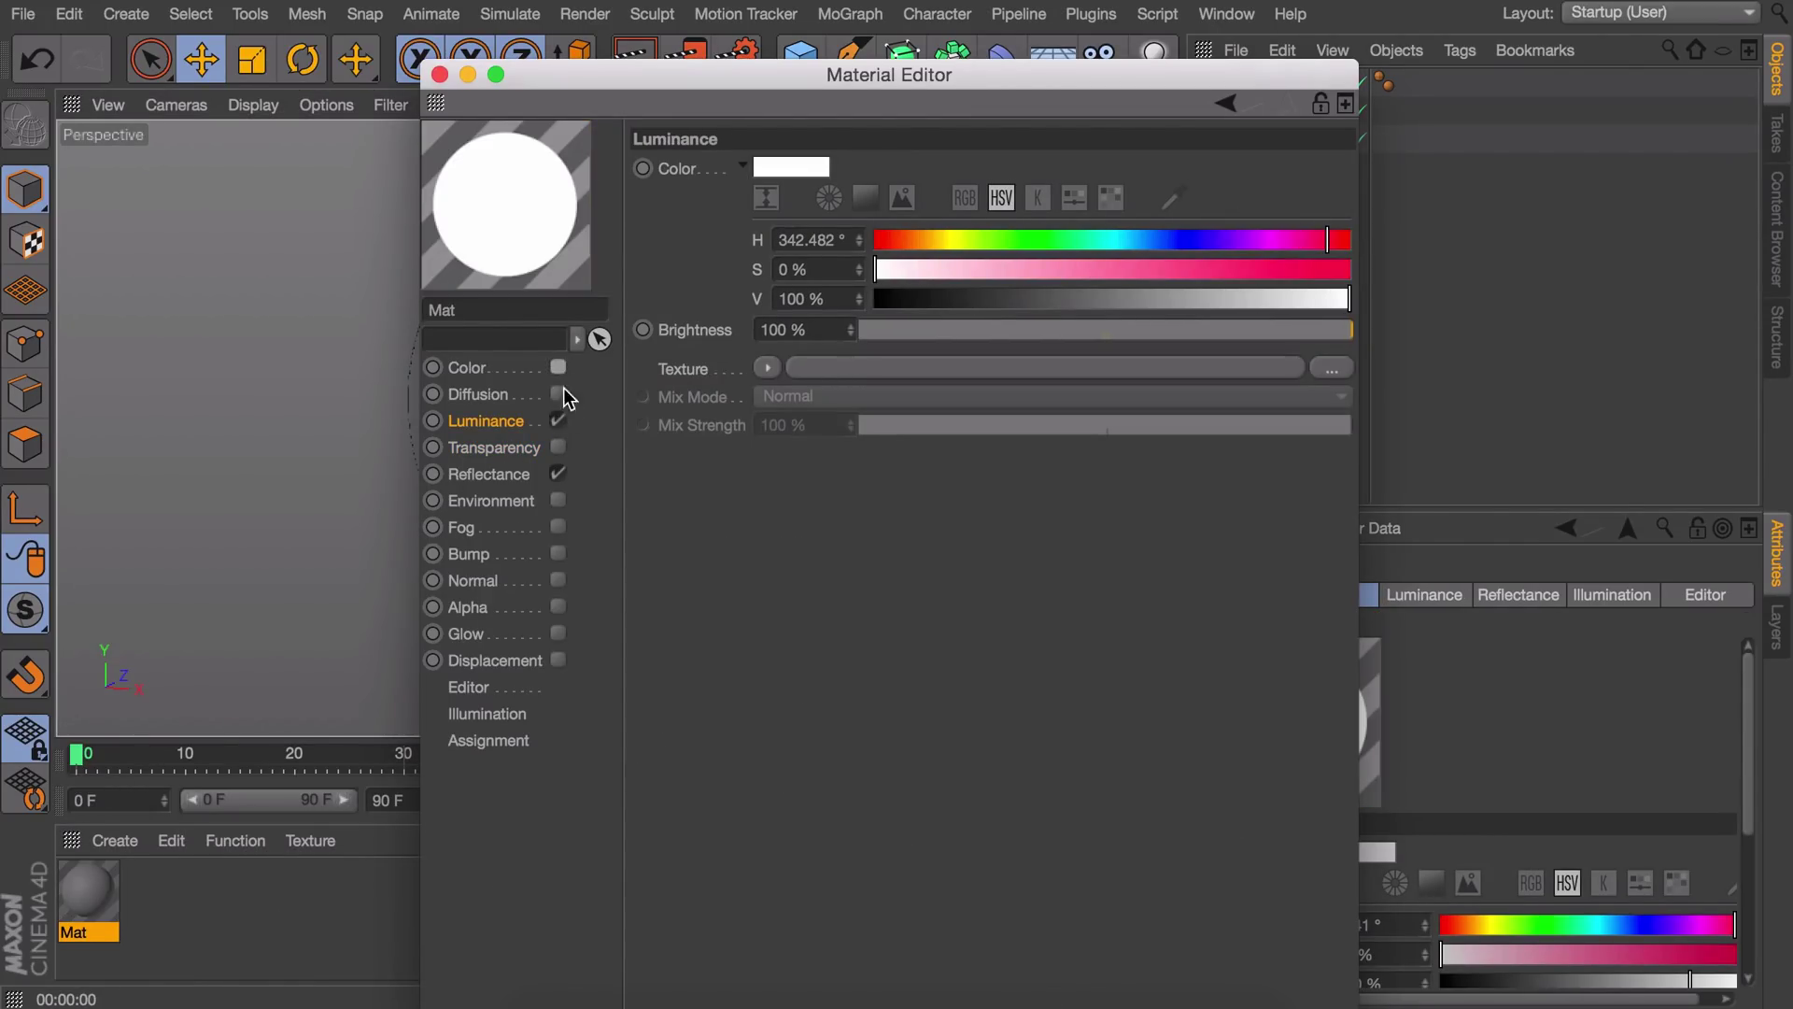
click(558, 474)
click(439, 75)
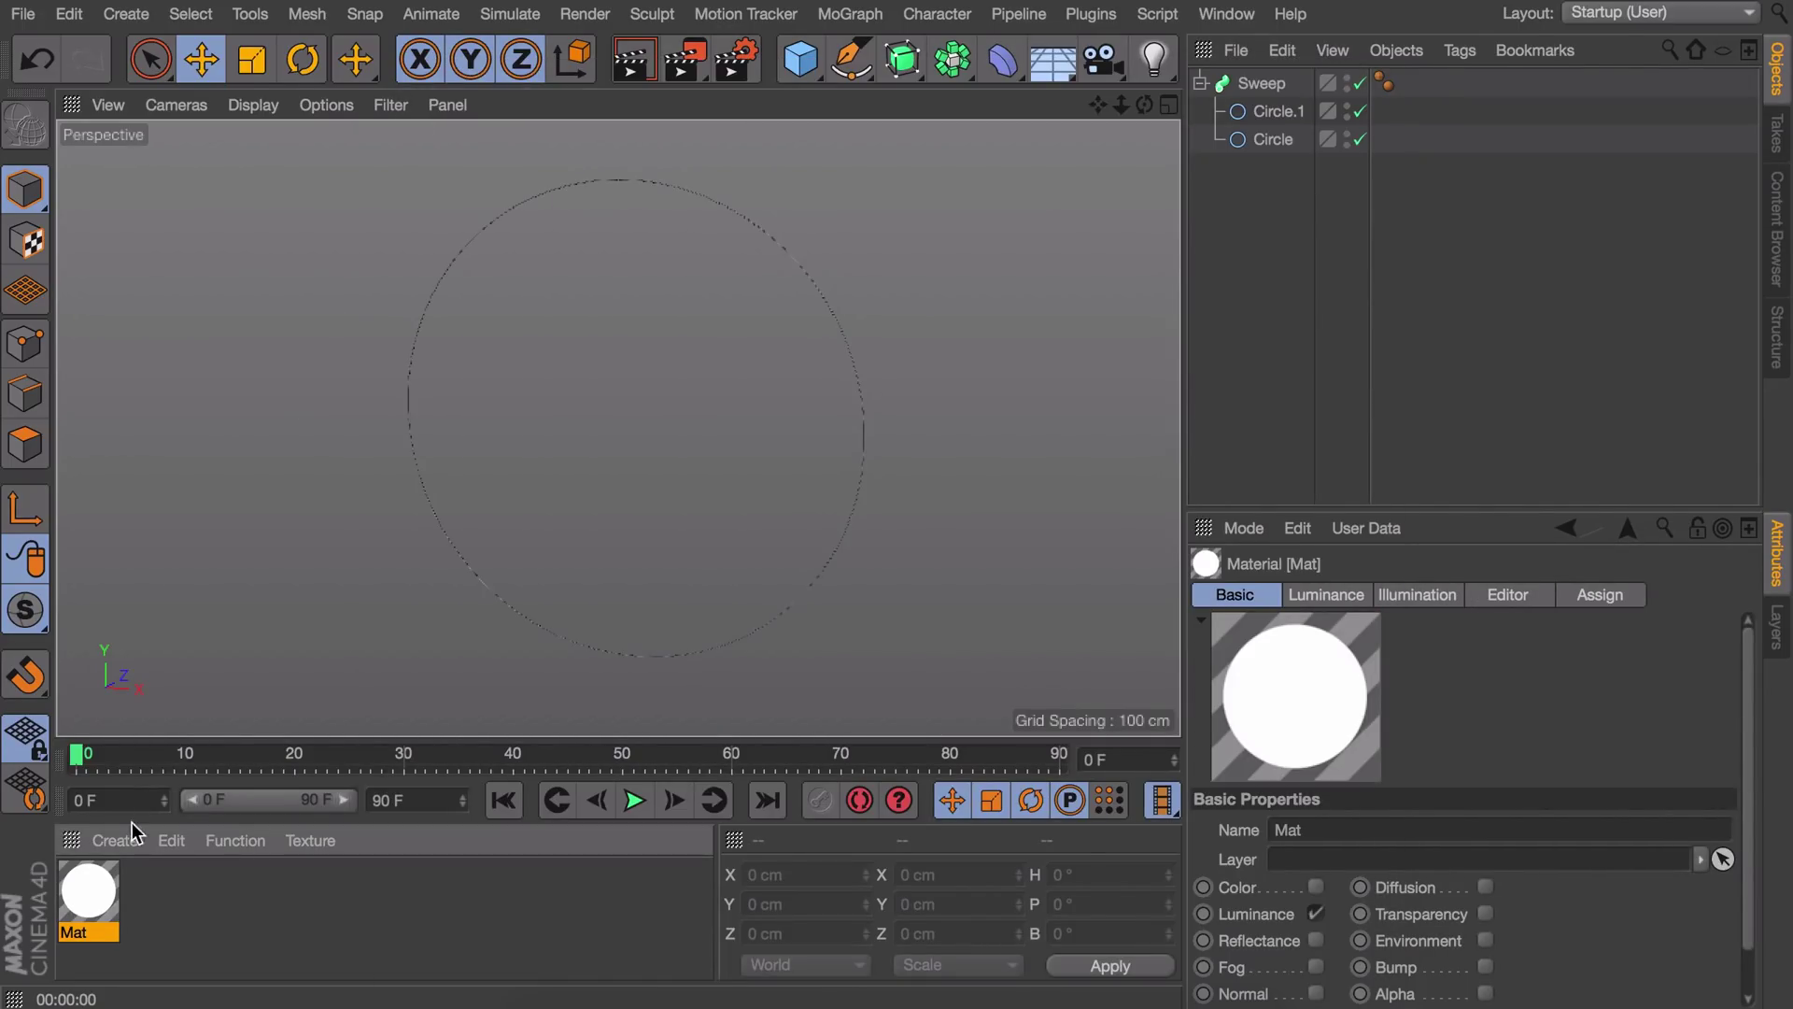
drag(89, 892, 1266, 84)
key(ctrl+r)
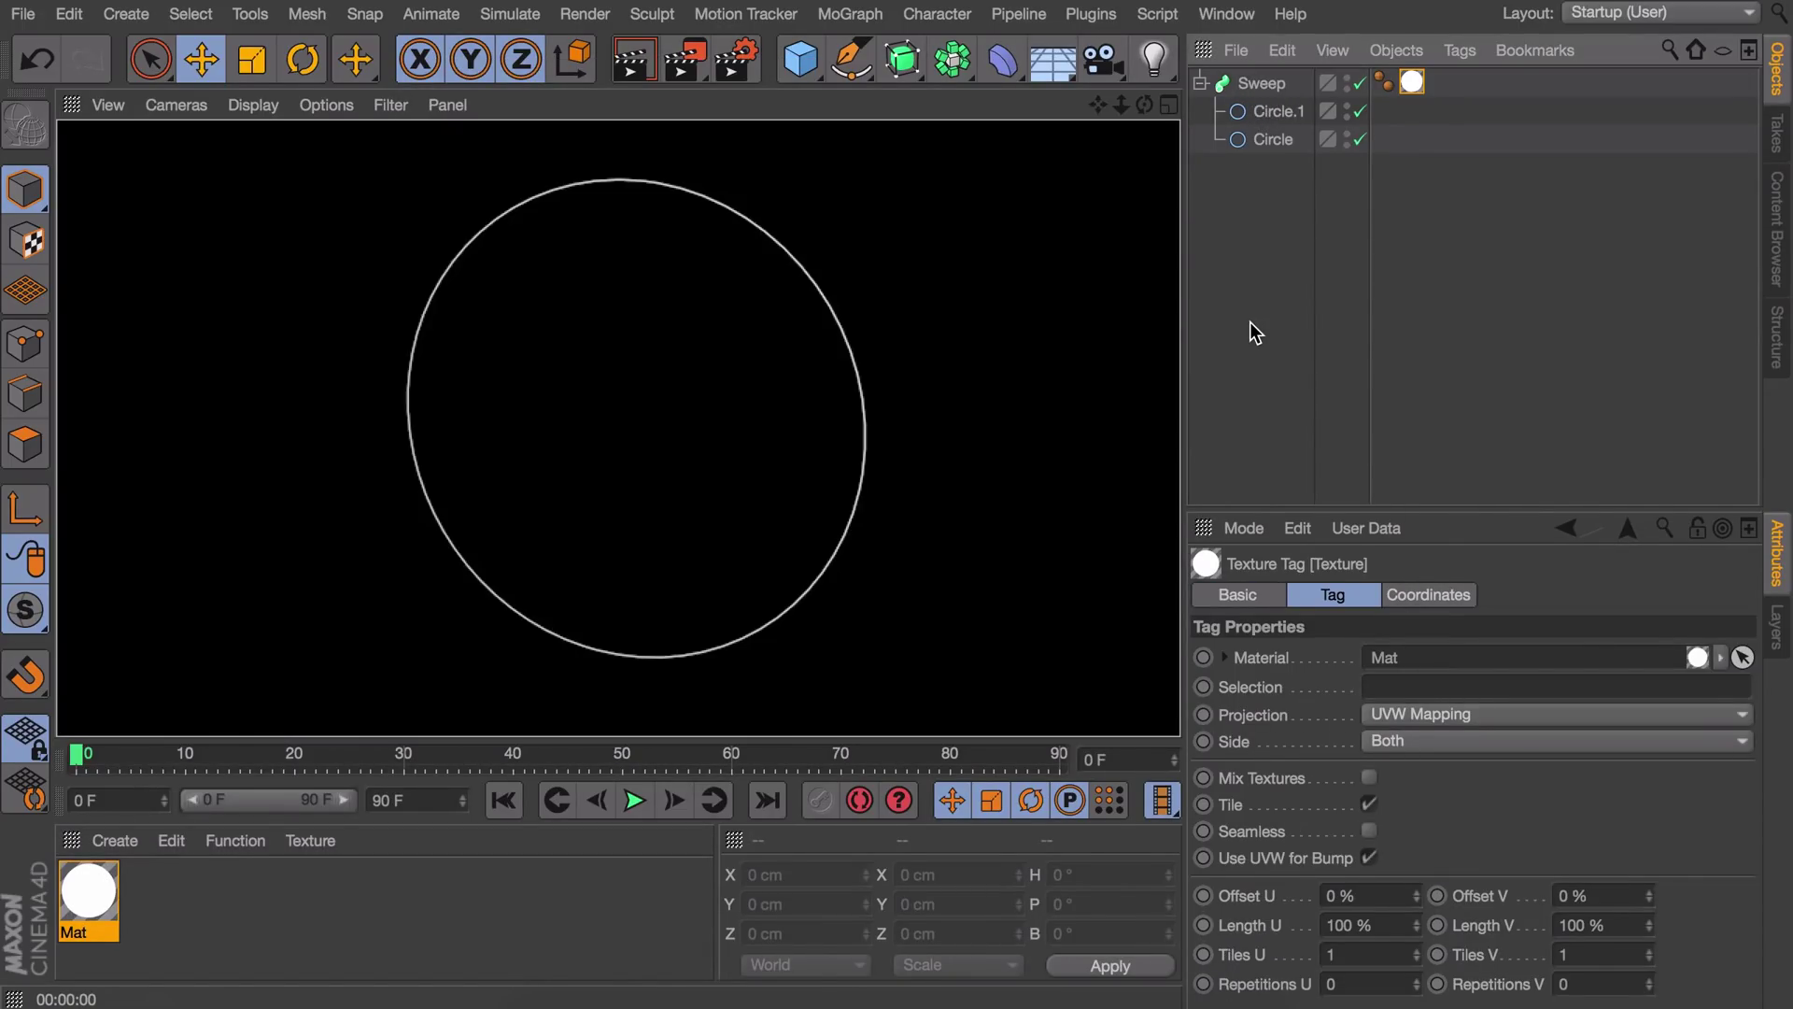
click(1252, 329)
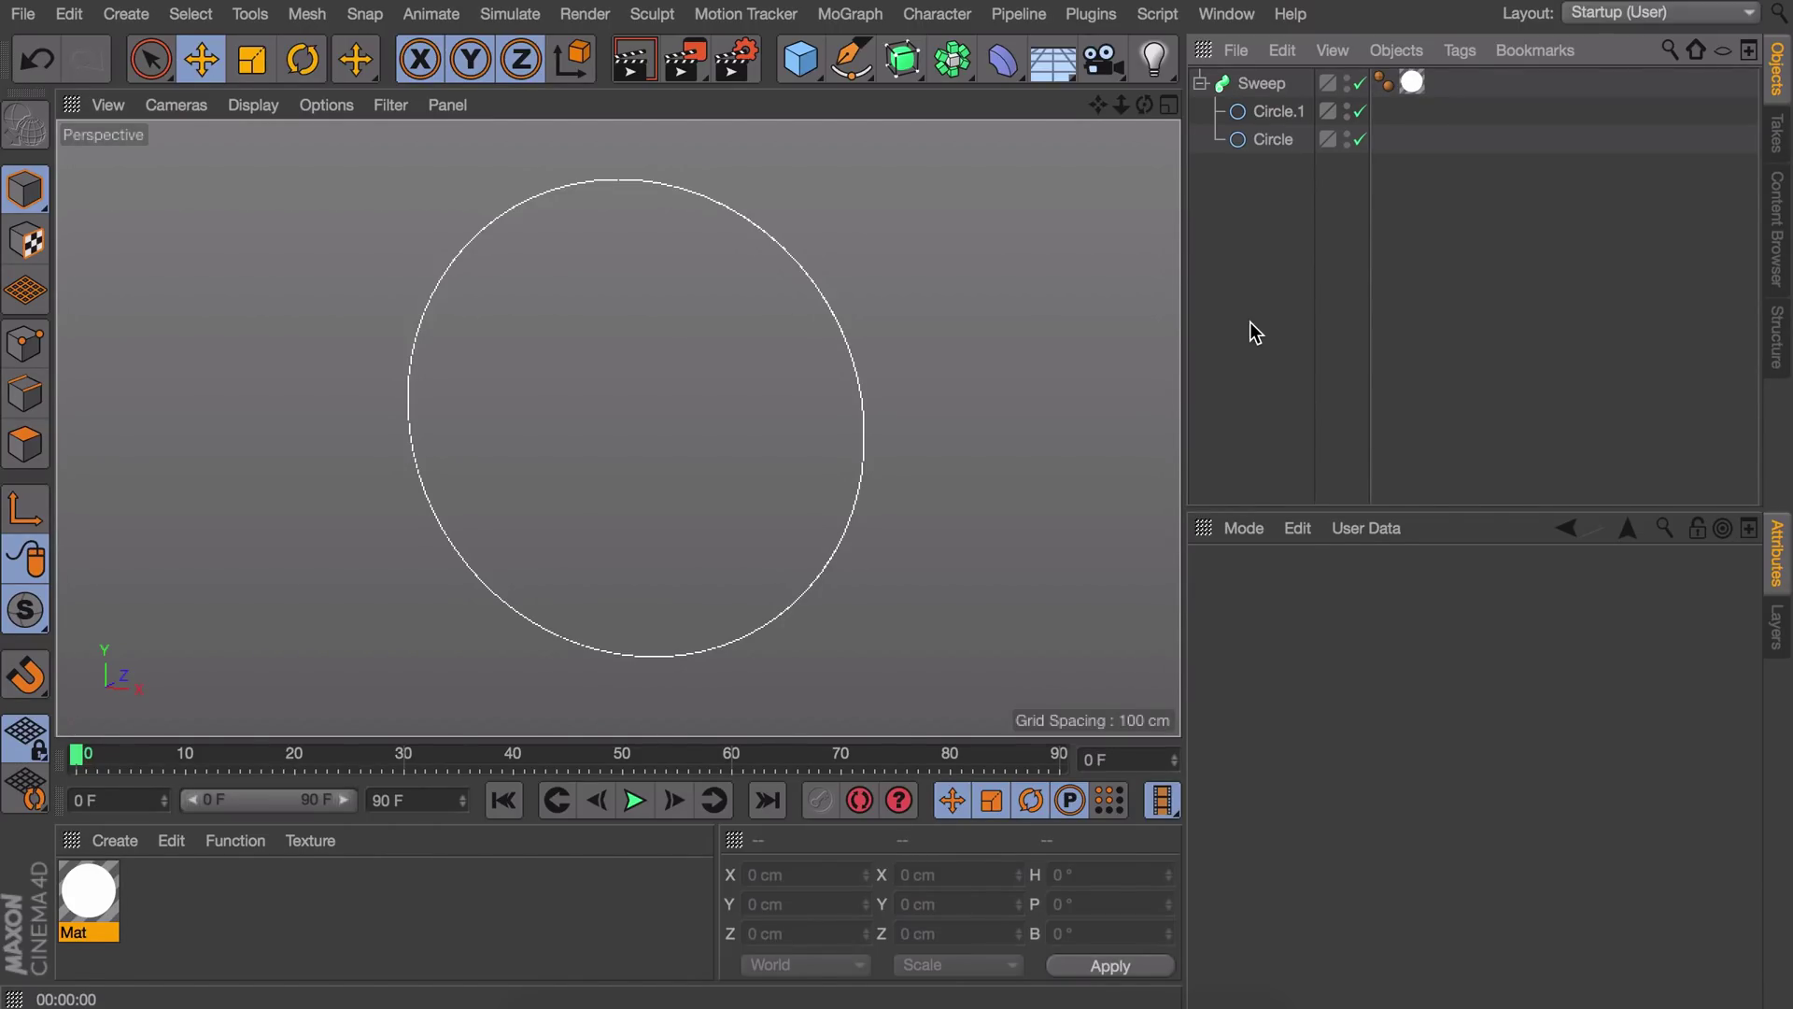
Step: Add a MoGraph Random effector and nest it under the Circle path in the Sweep
click(867, 15)
mouse_move(878, 53)
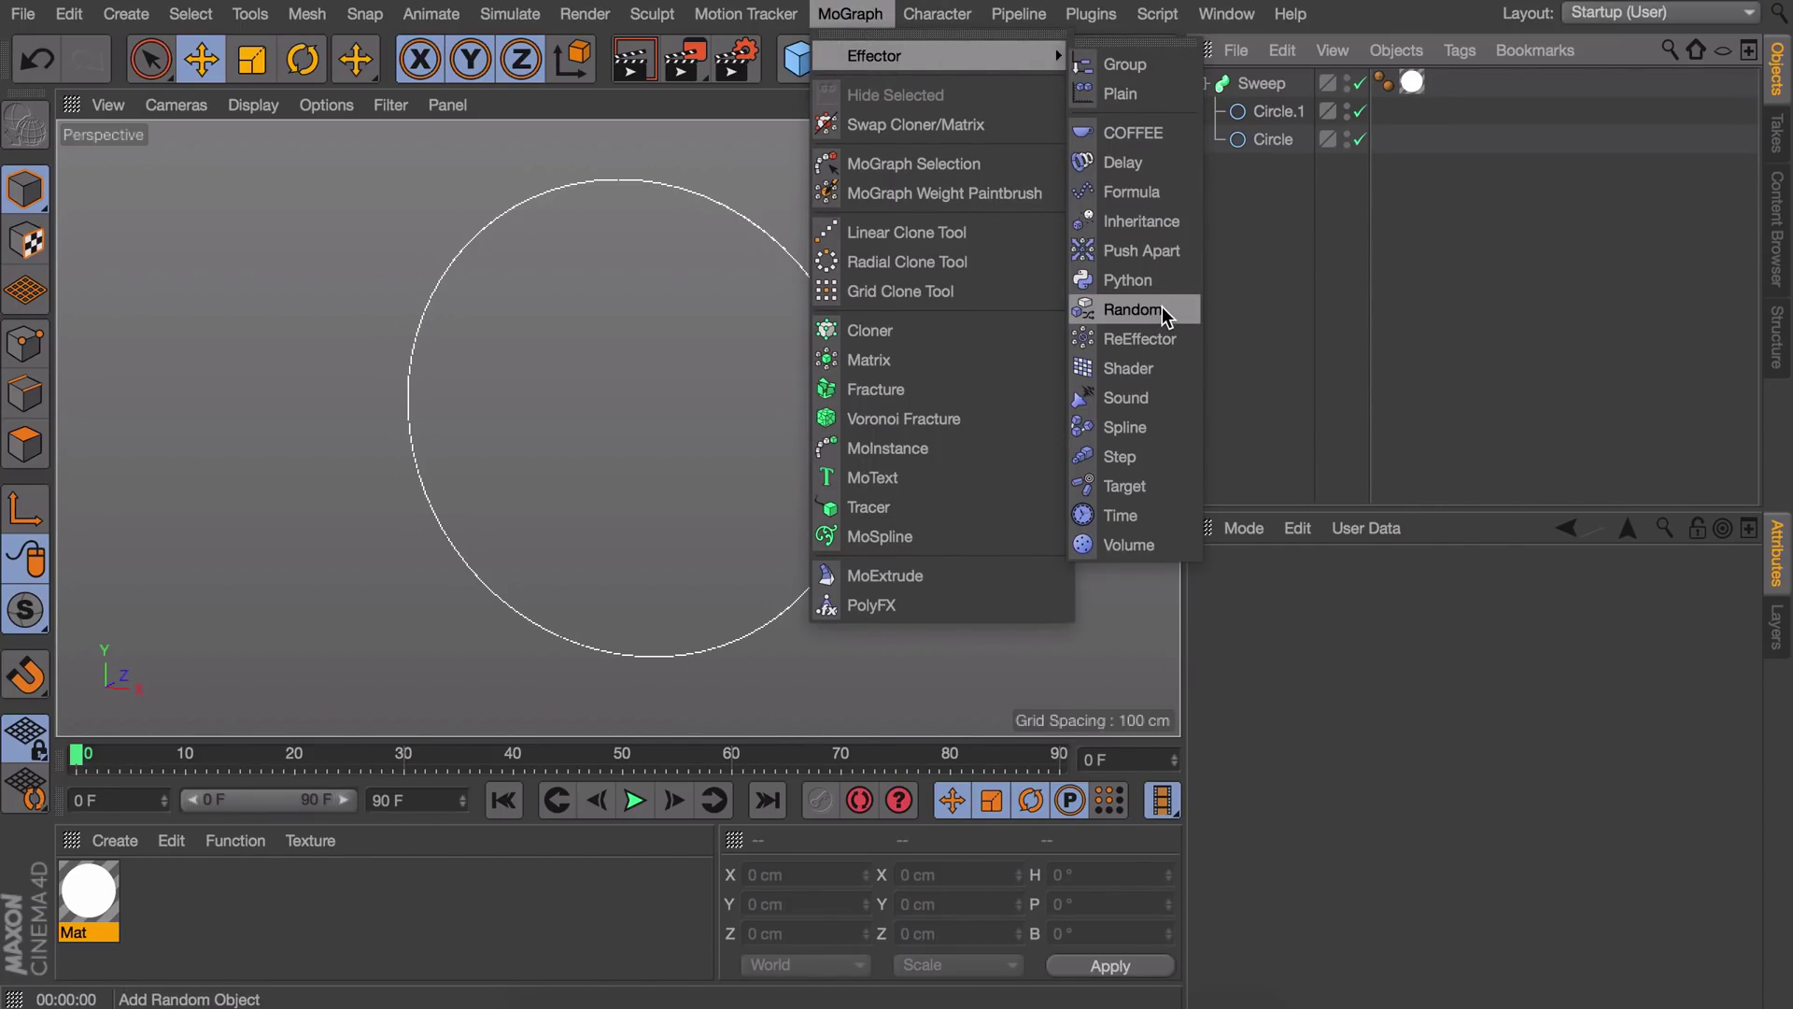
click(1133, 309)
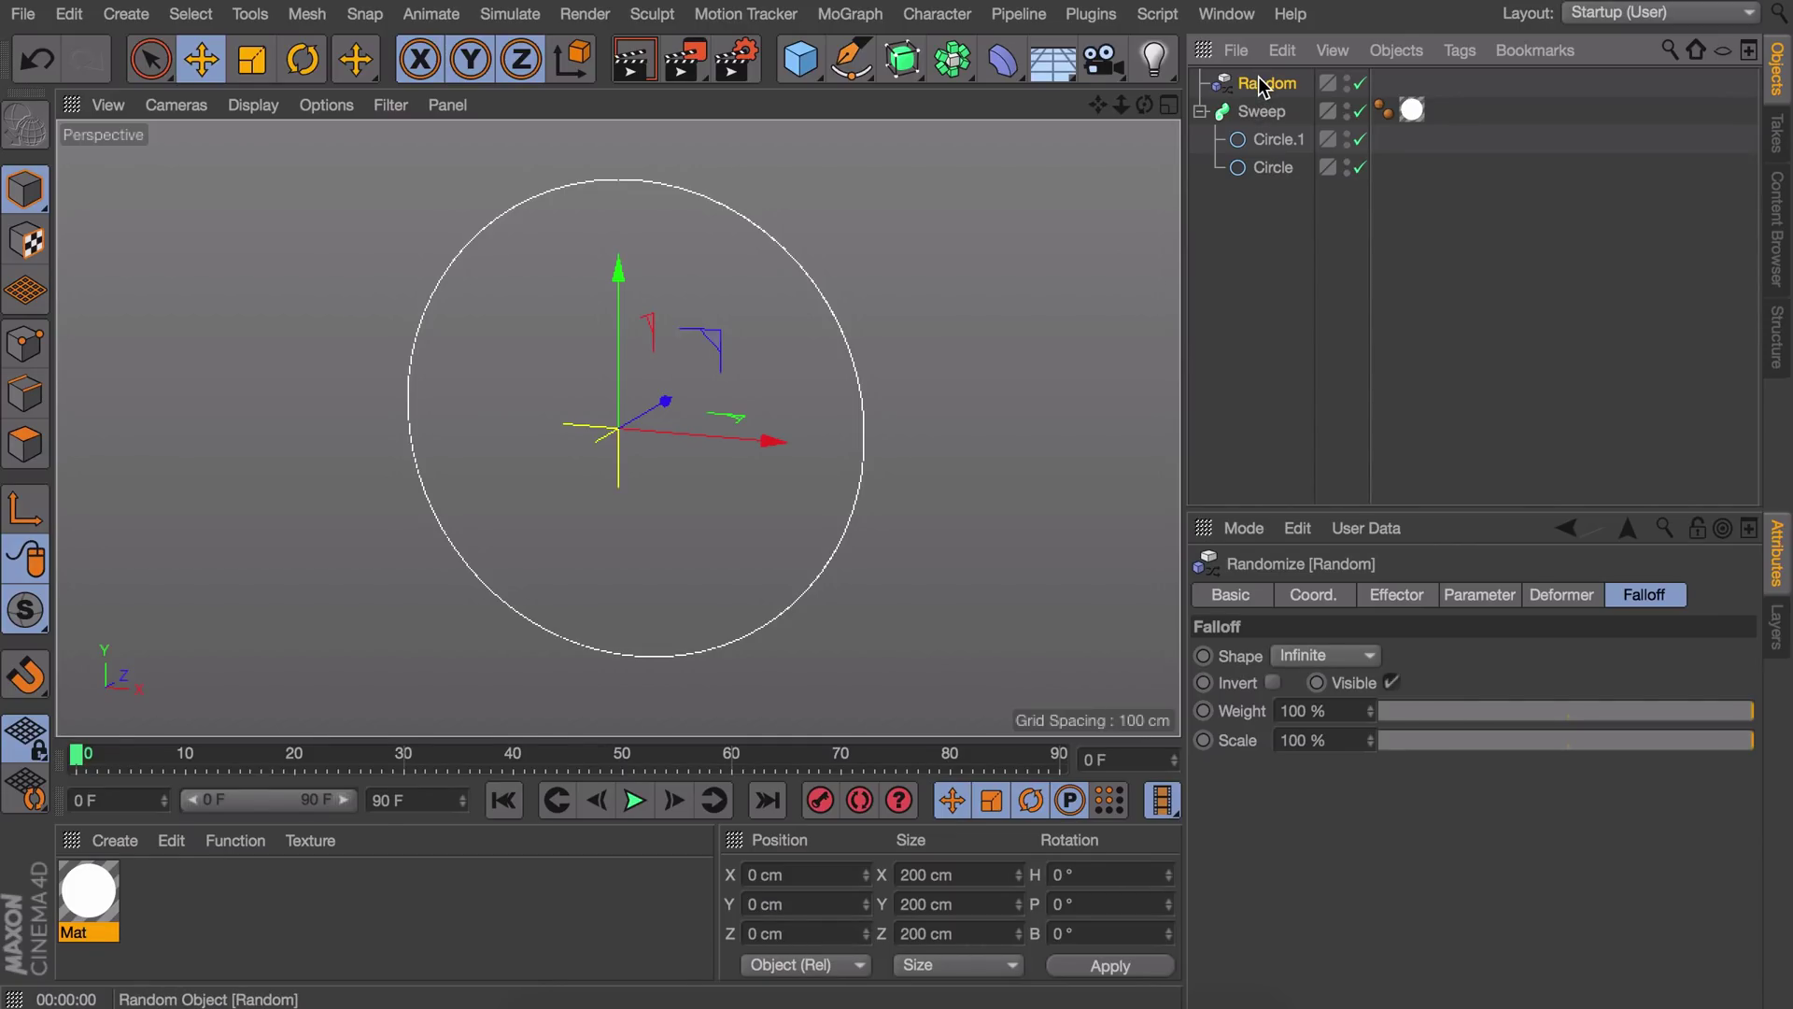
drag(1263, 86, 1282, 178)
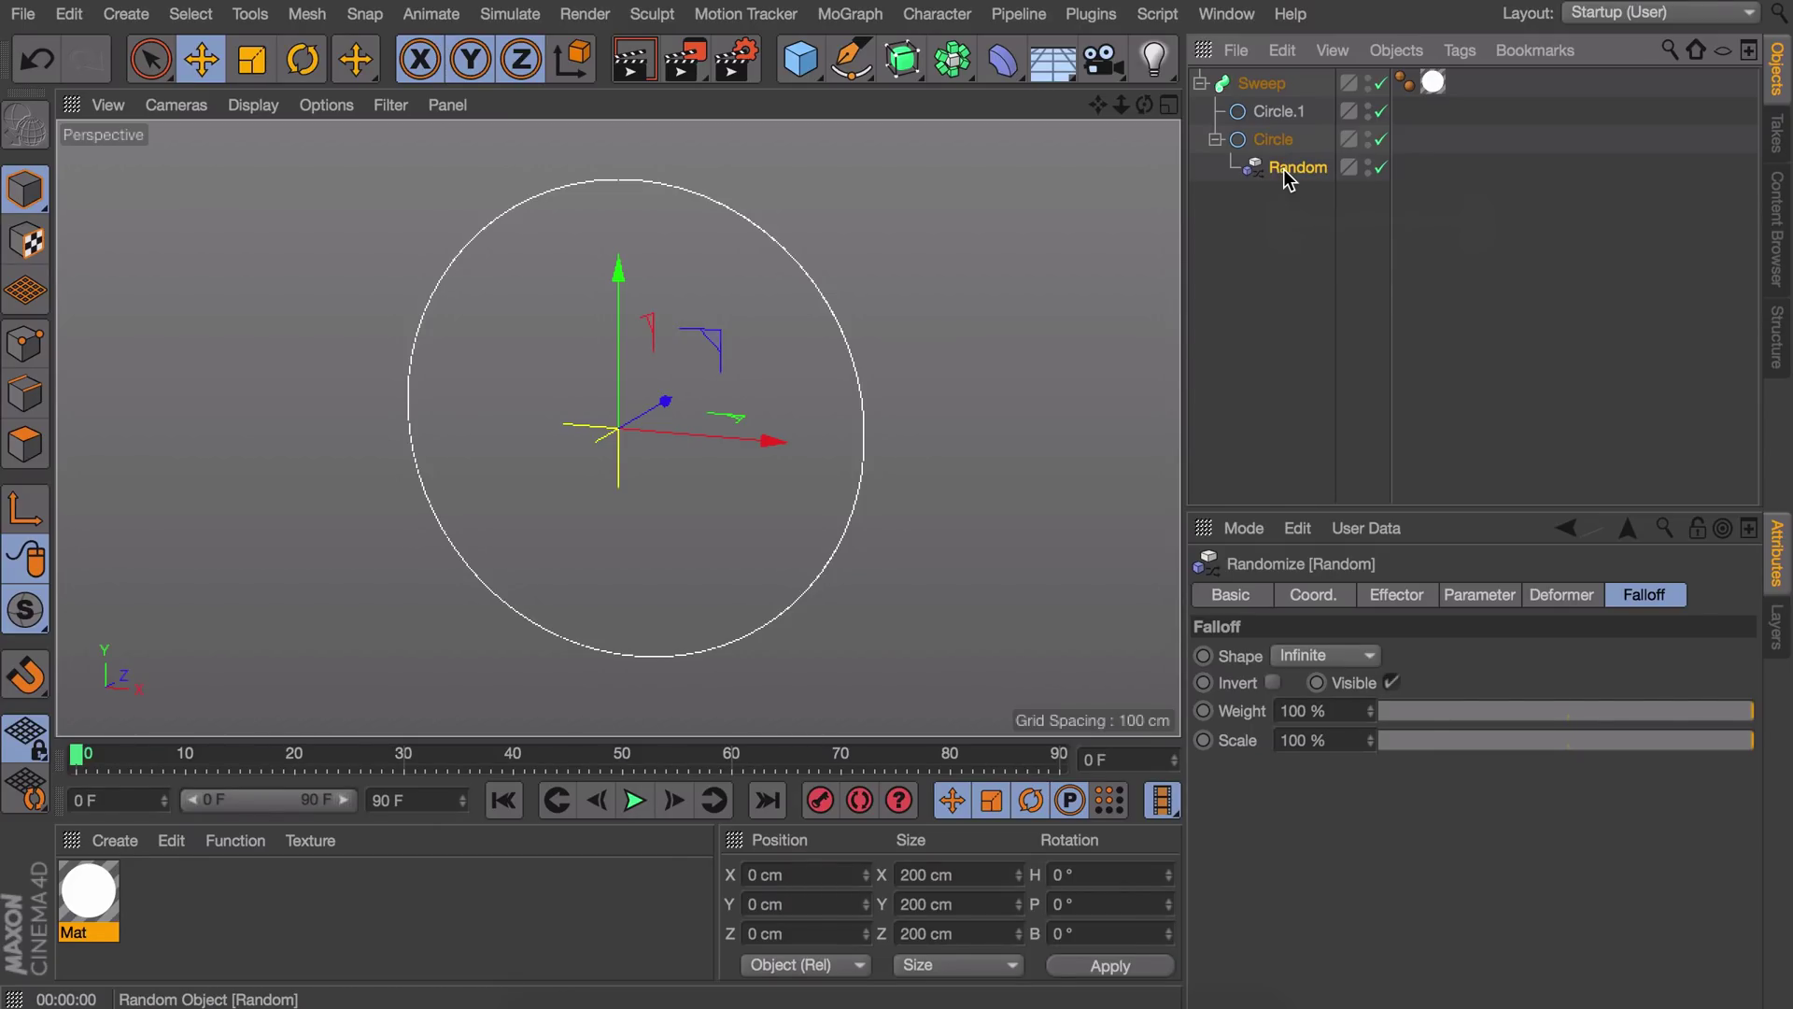
Step: Set the Random effector's Deformation to Point and preview the spiky ring from frame 0
click(1564, 595)
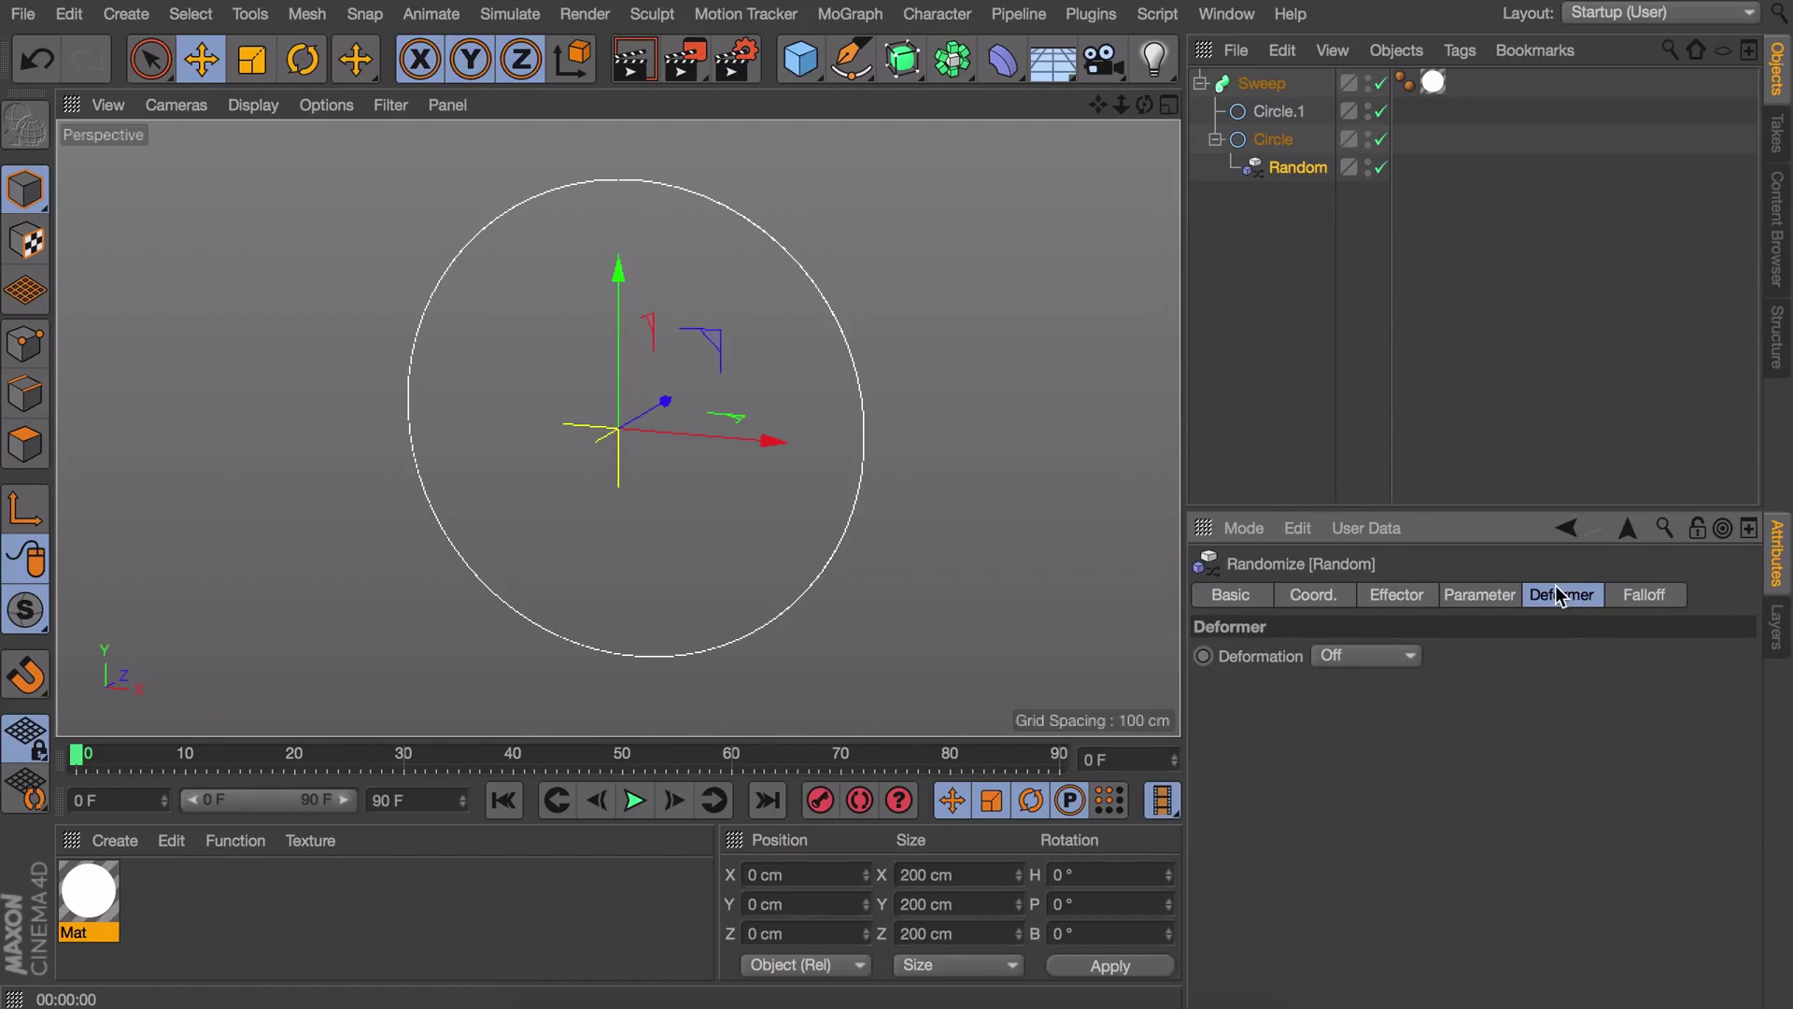
click(1342, 658)
click(1345, 737)
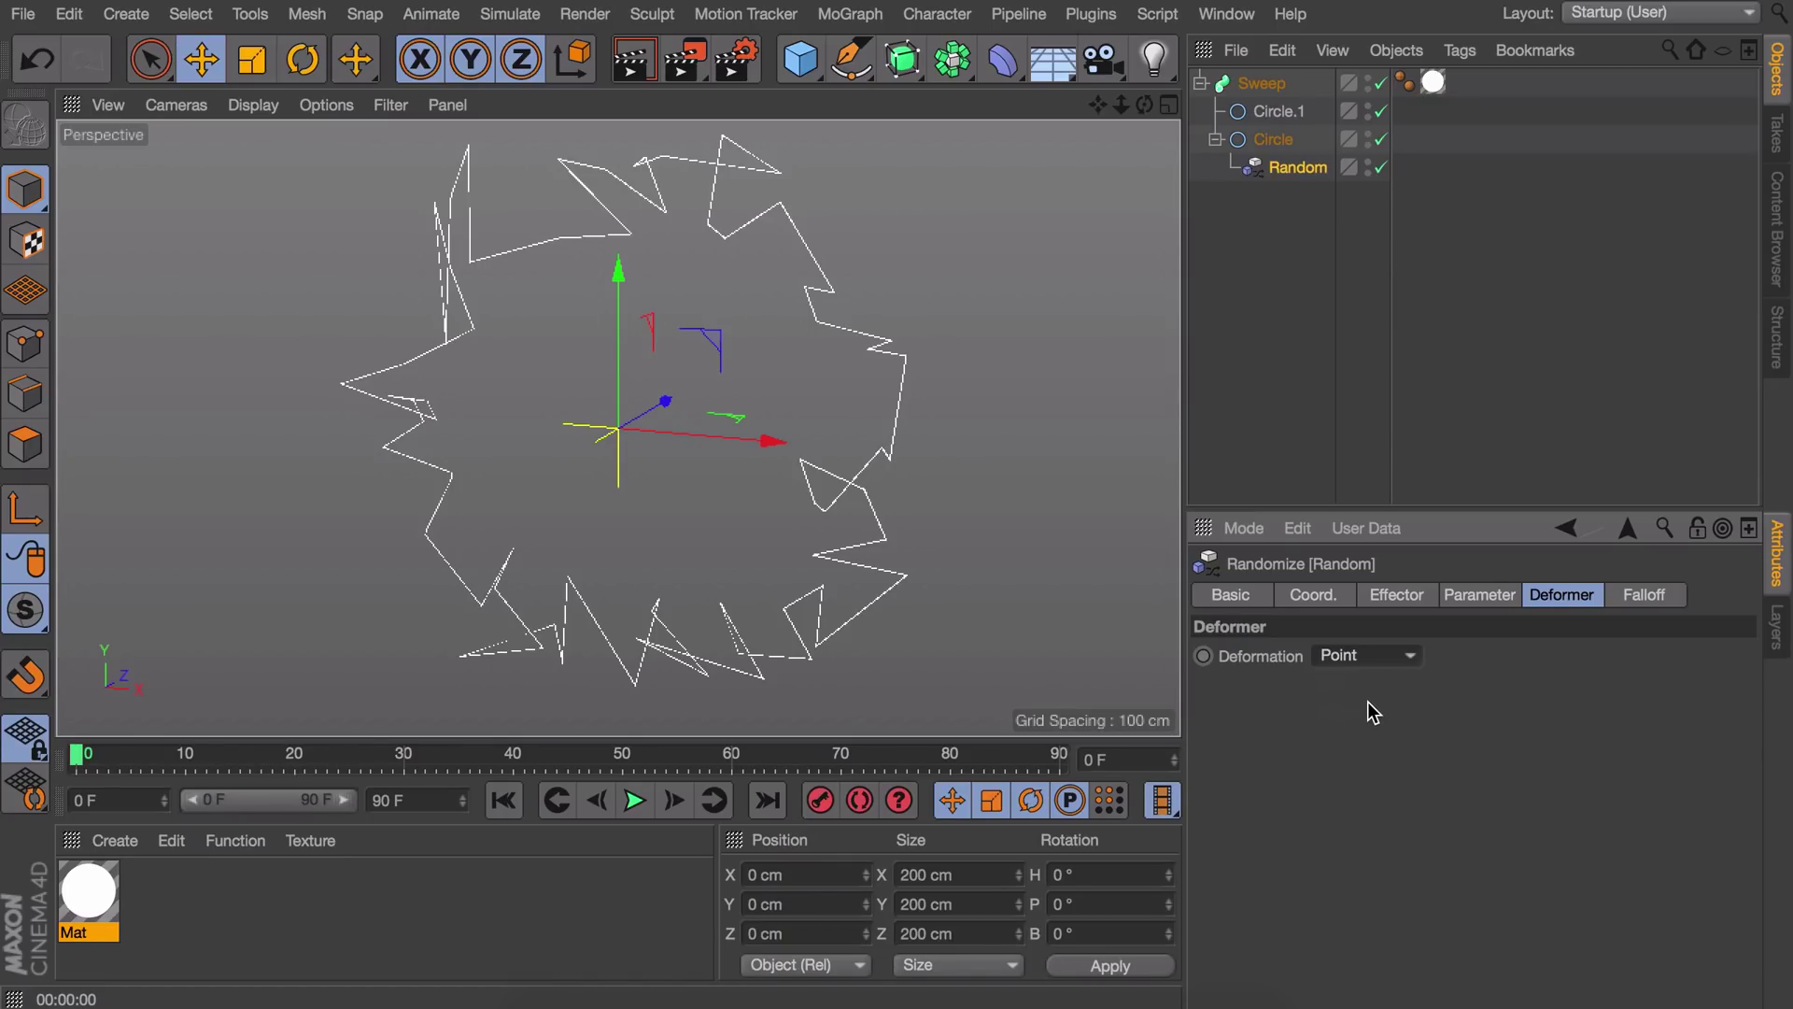
click(634, 800)
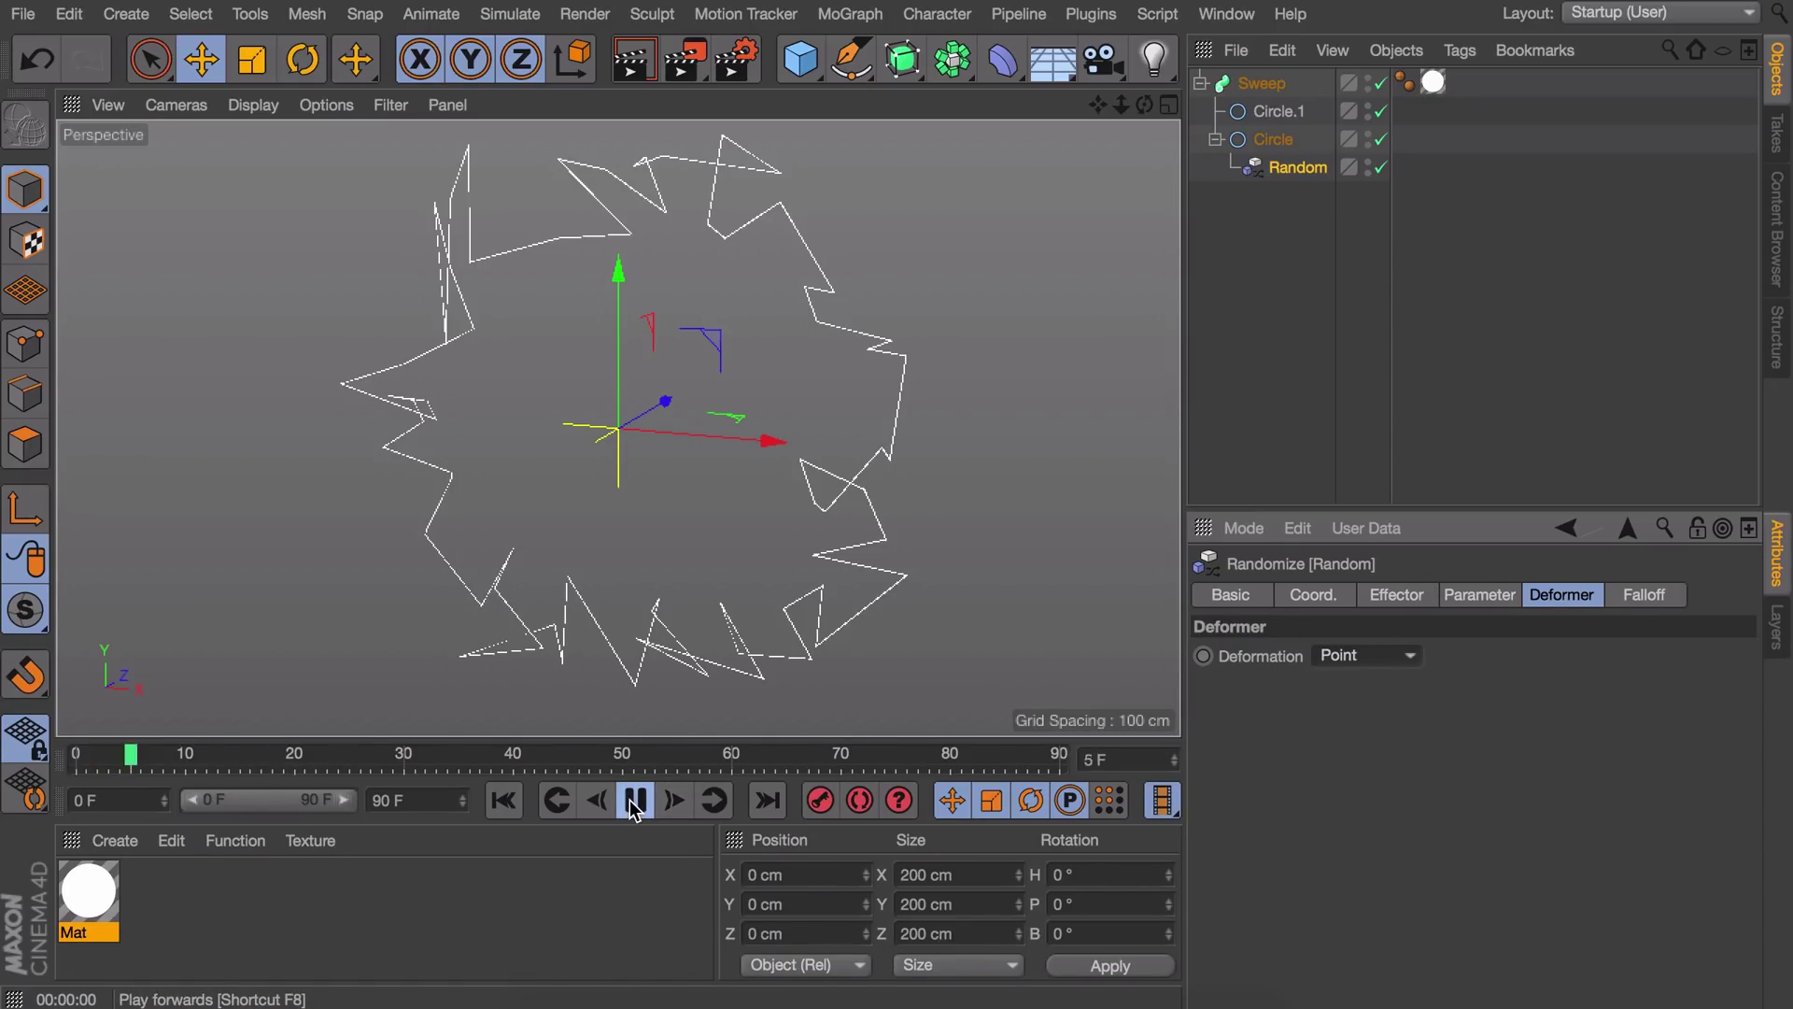
click(630, 801)
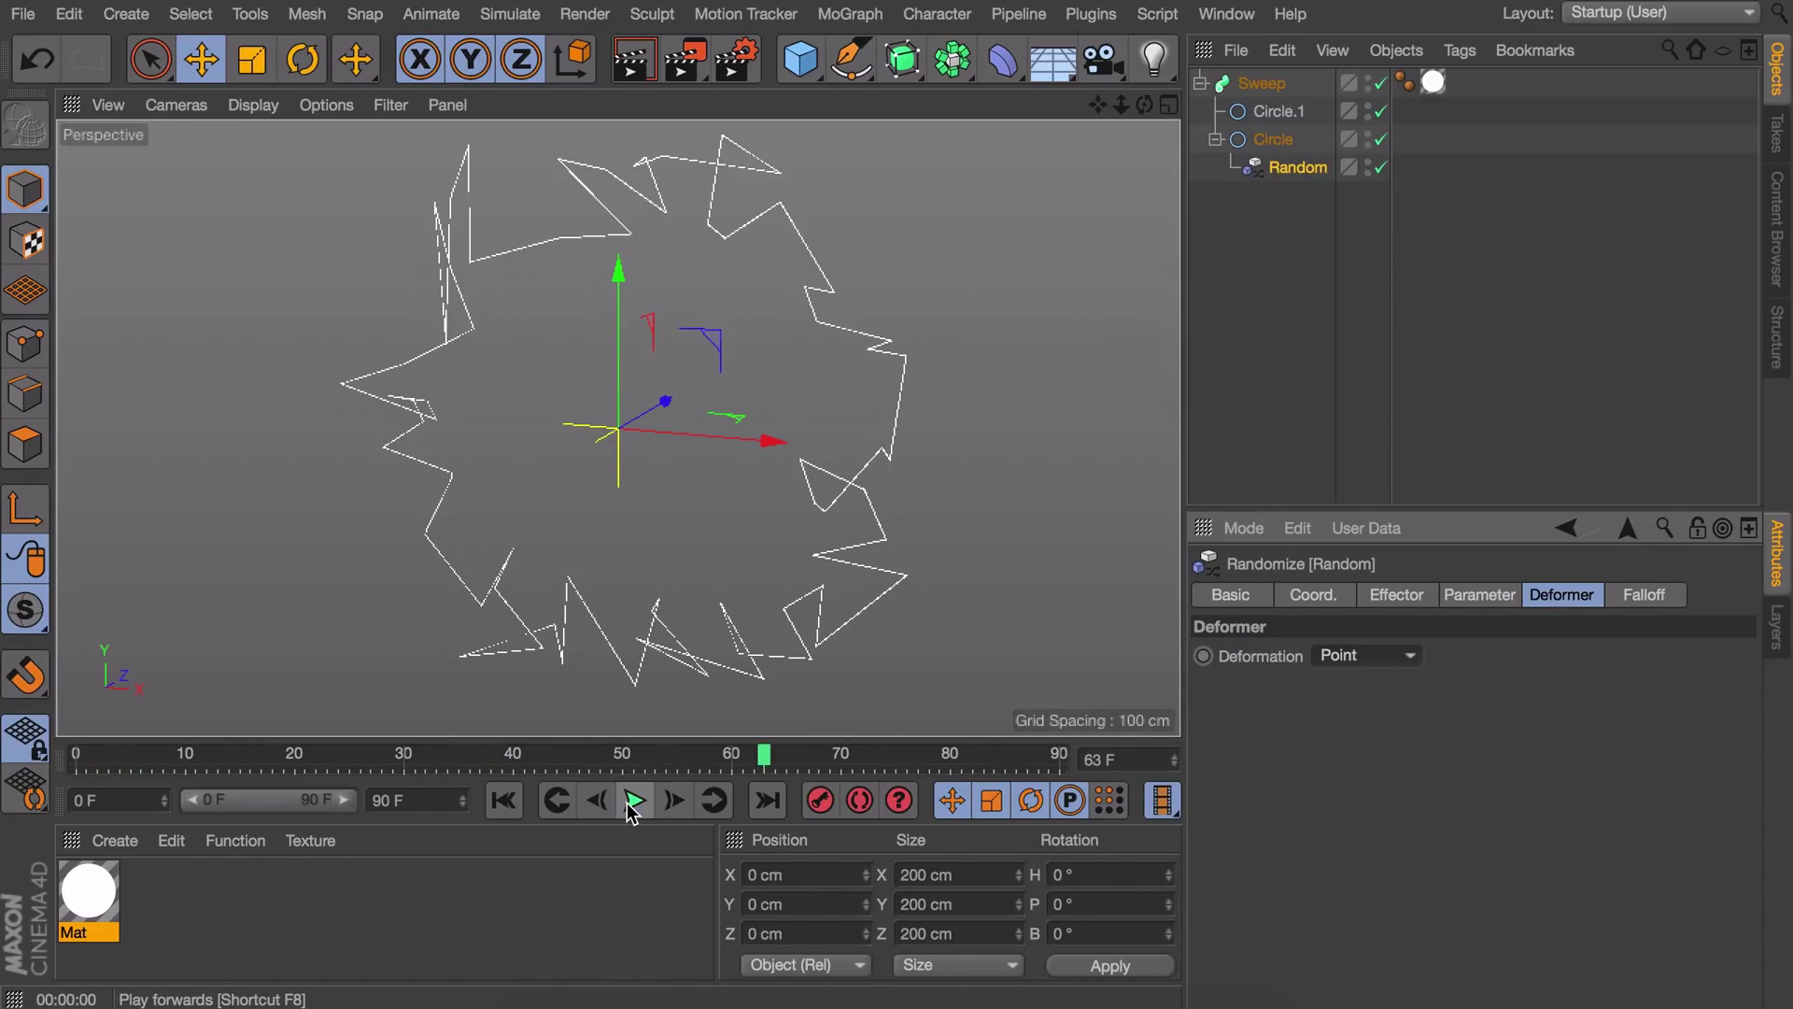
click(503, 800)
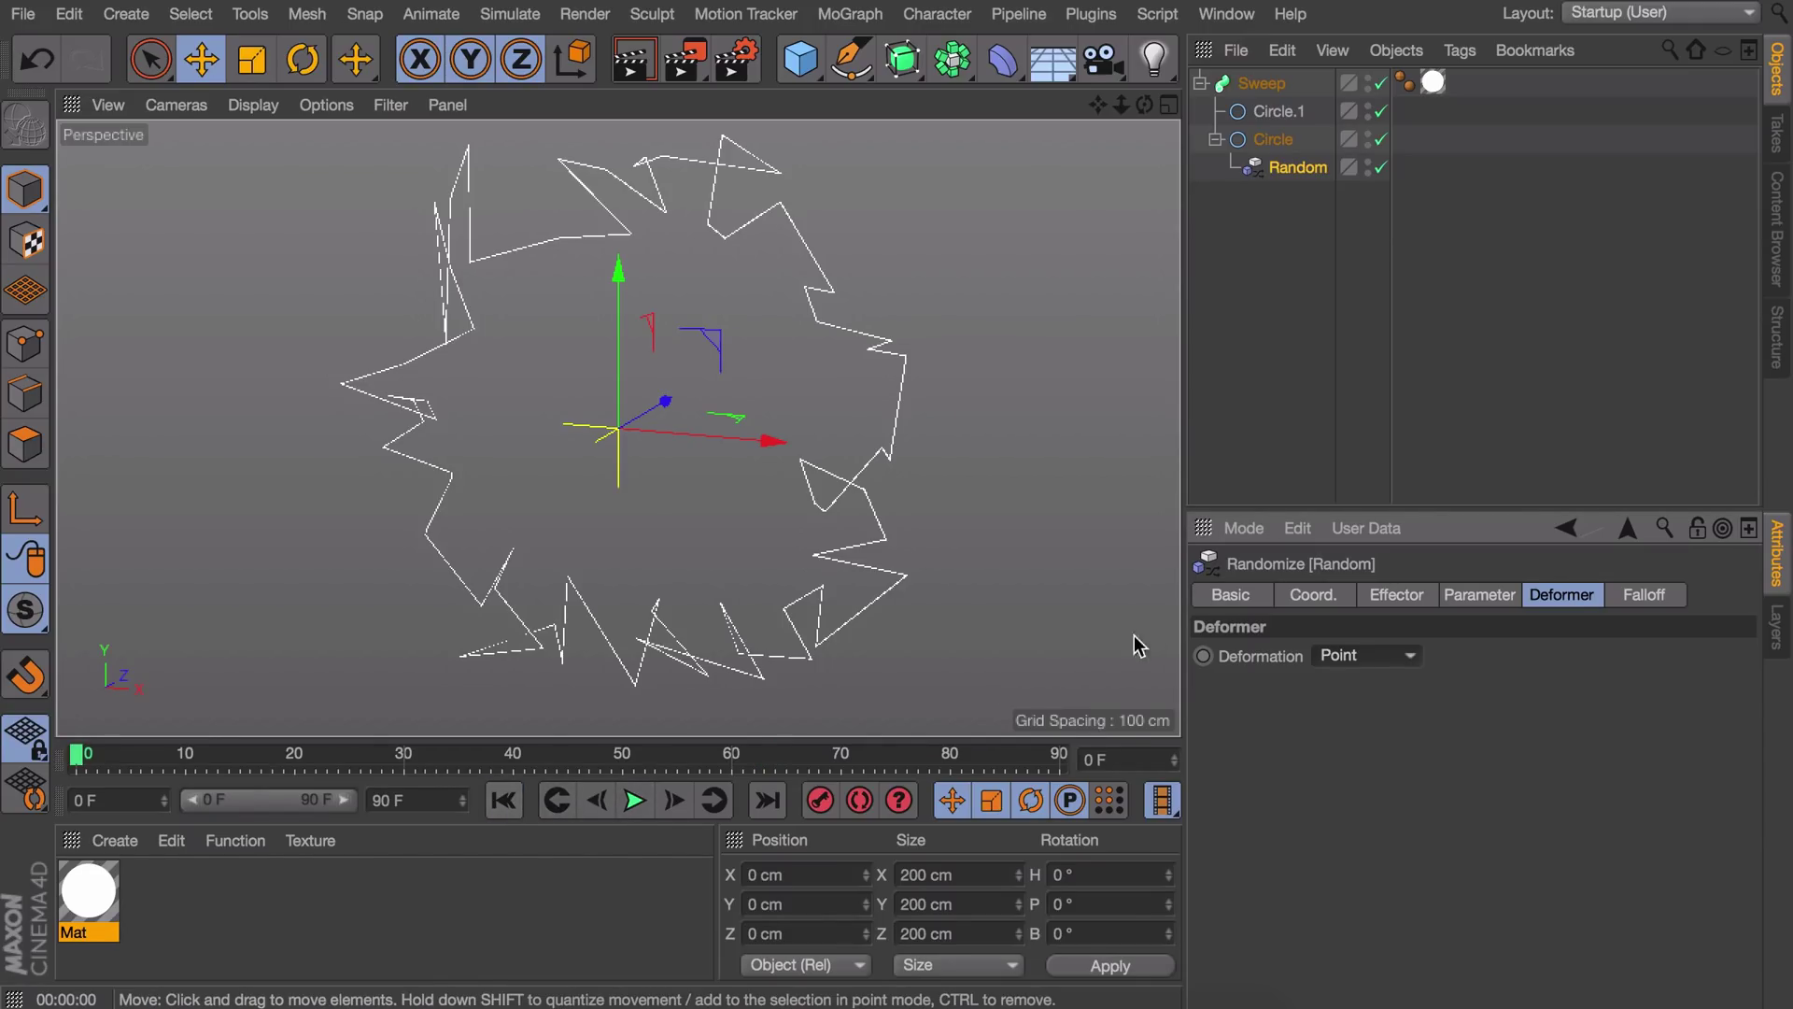
Step: Compare the Random effector's Noise, Gaussian and Turbulence modes during playback, settling on Noise
click(1396, 596)
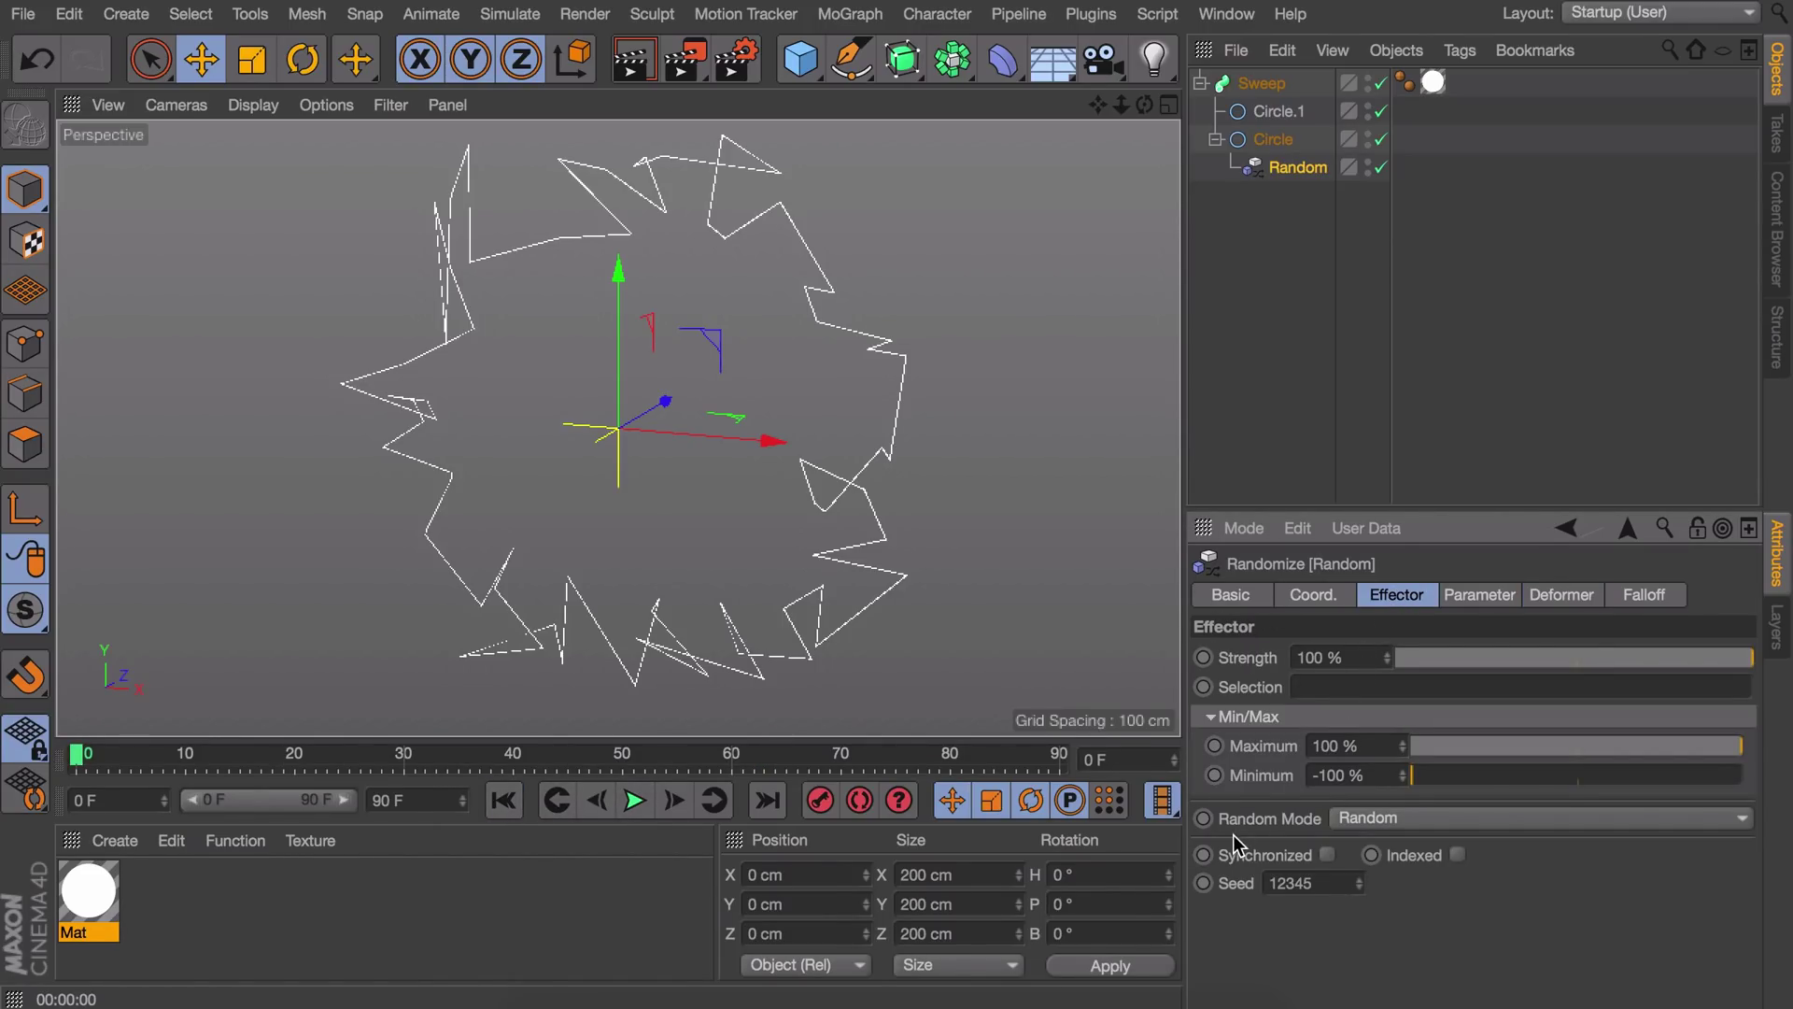
click(1368, 817)
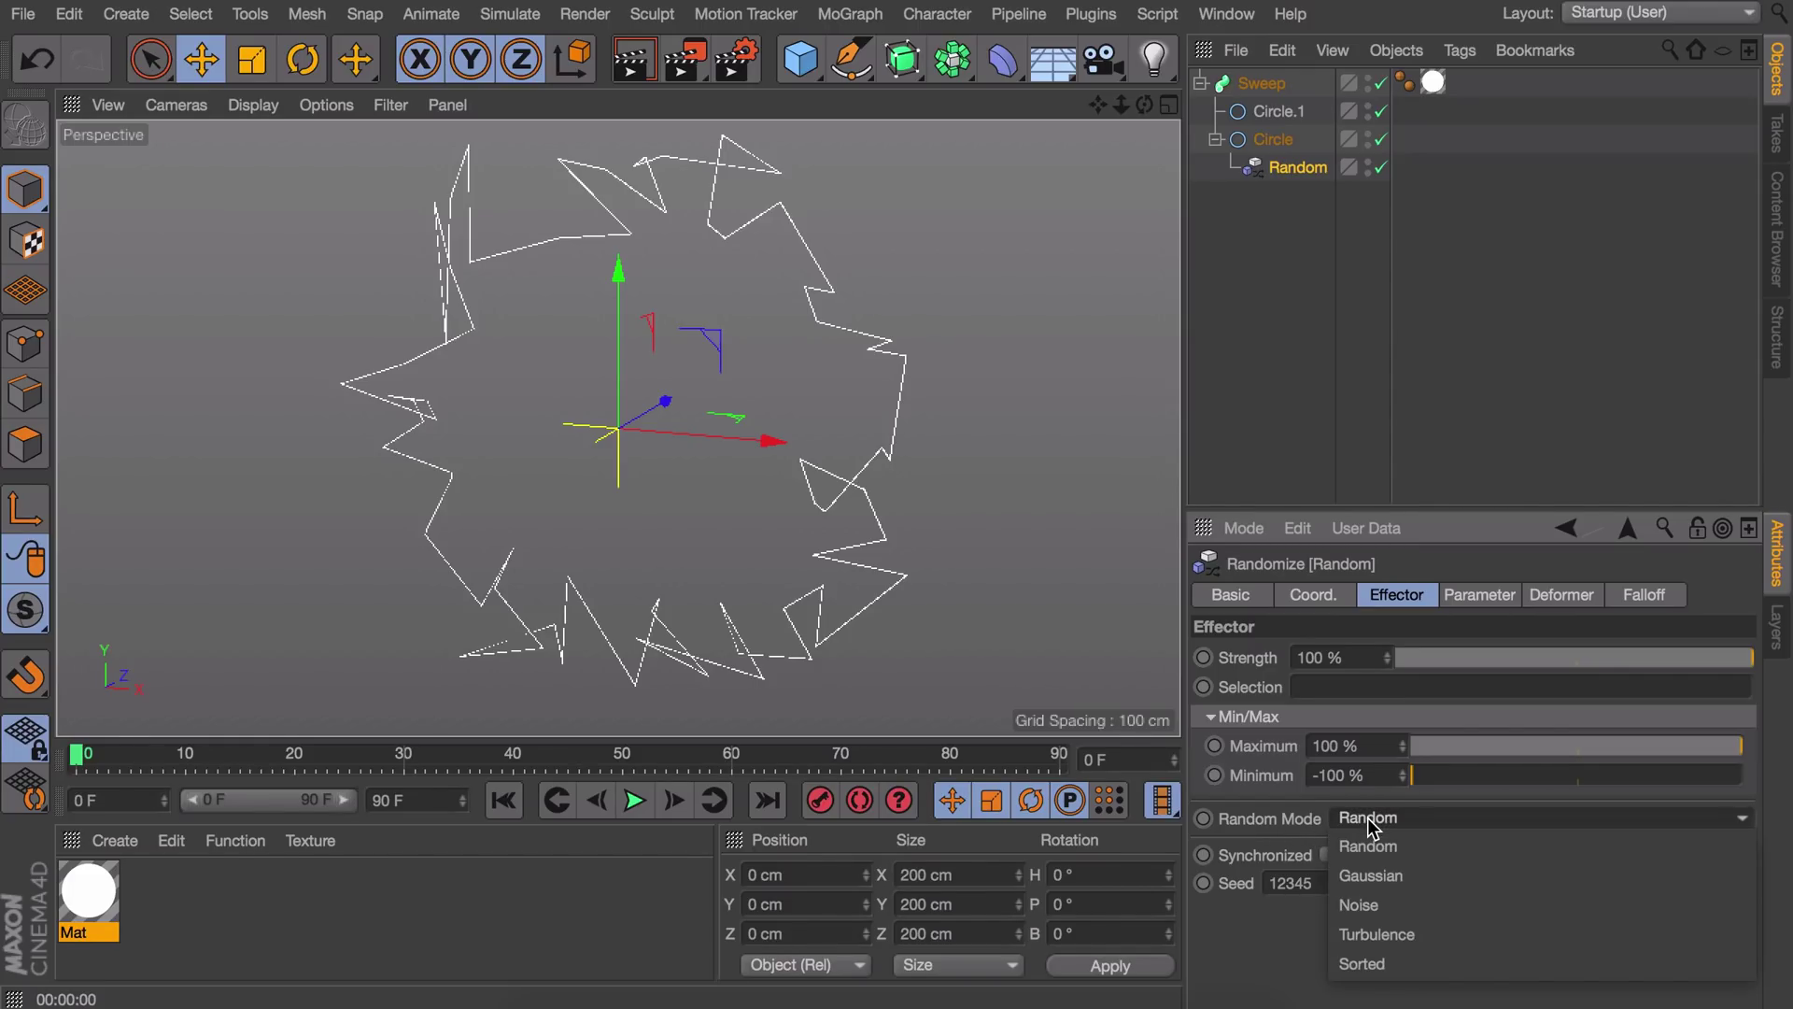
click(1373, 904)
click(633, 801)
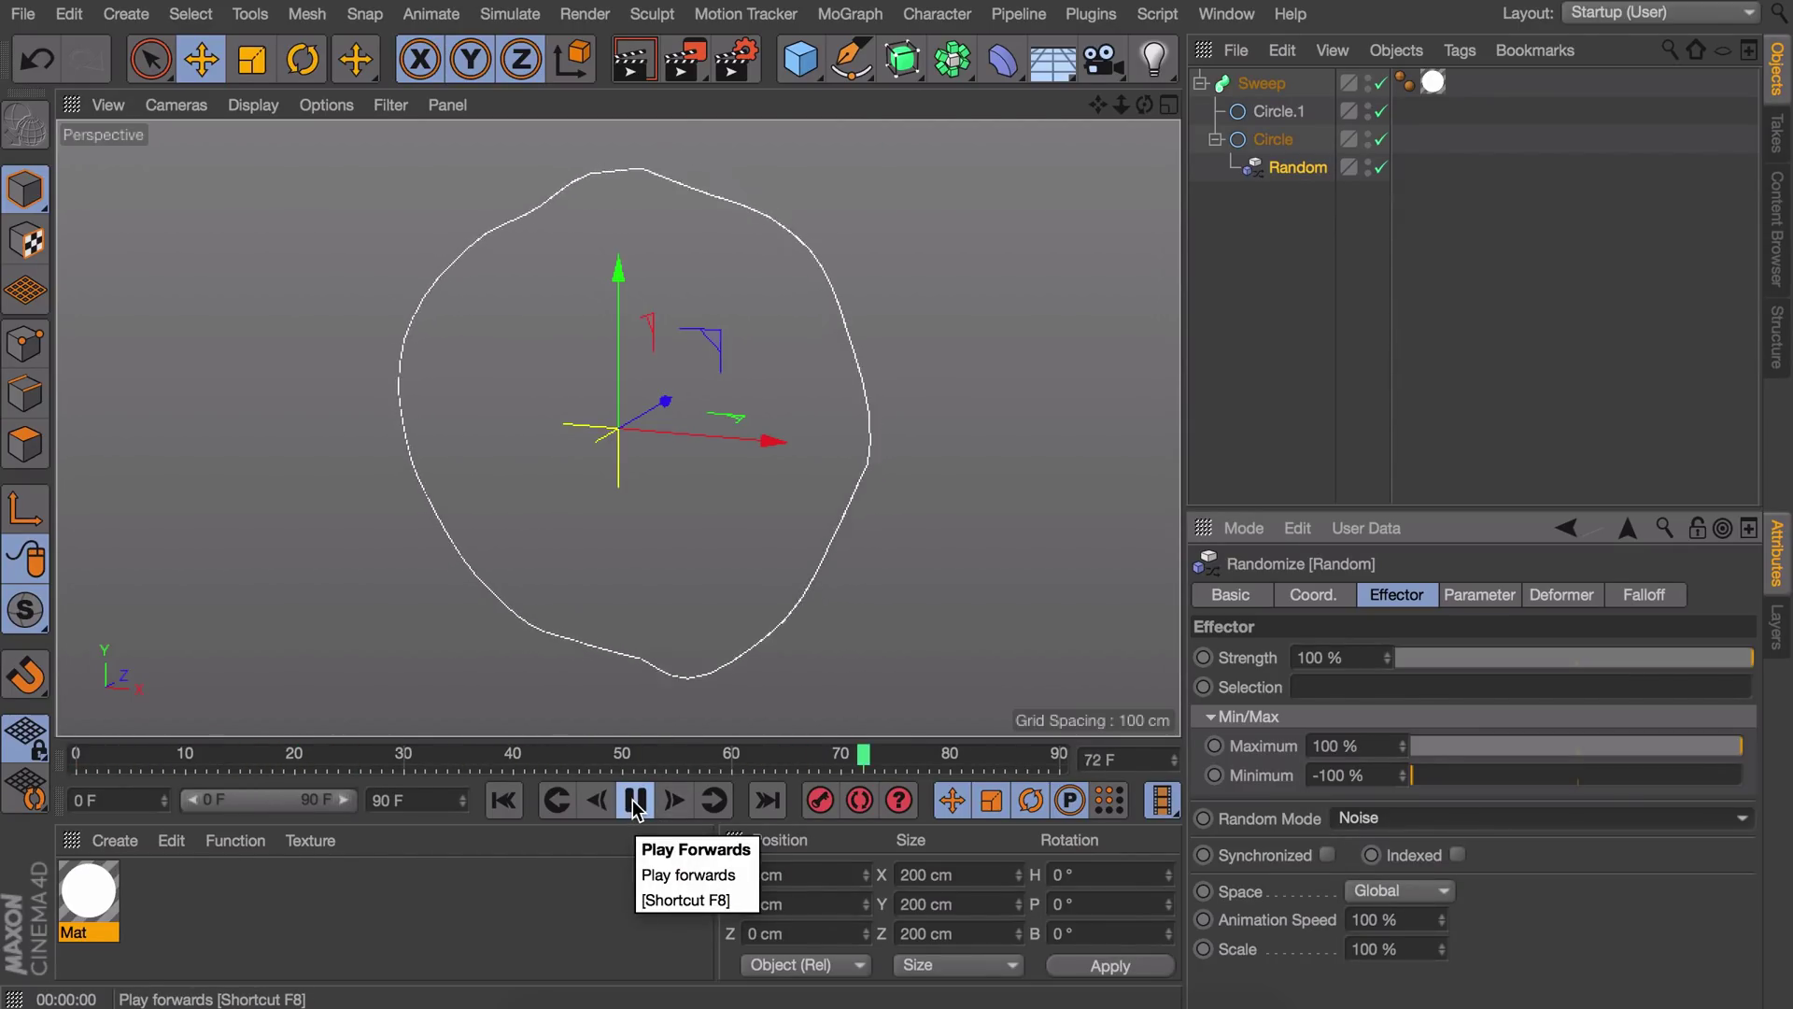
click(1398, 817)
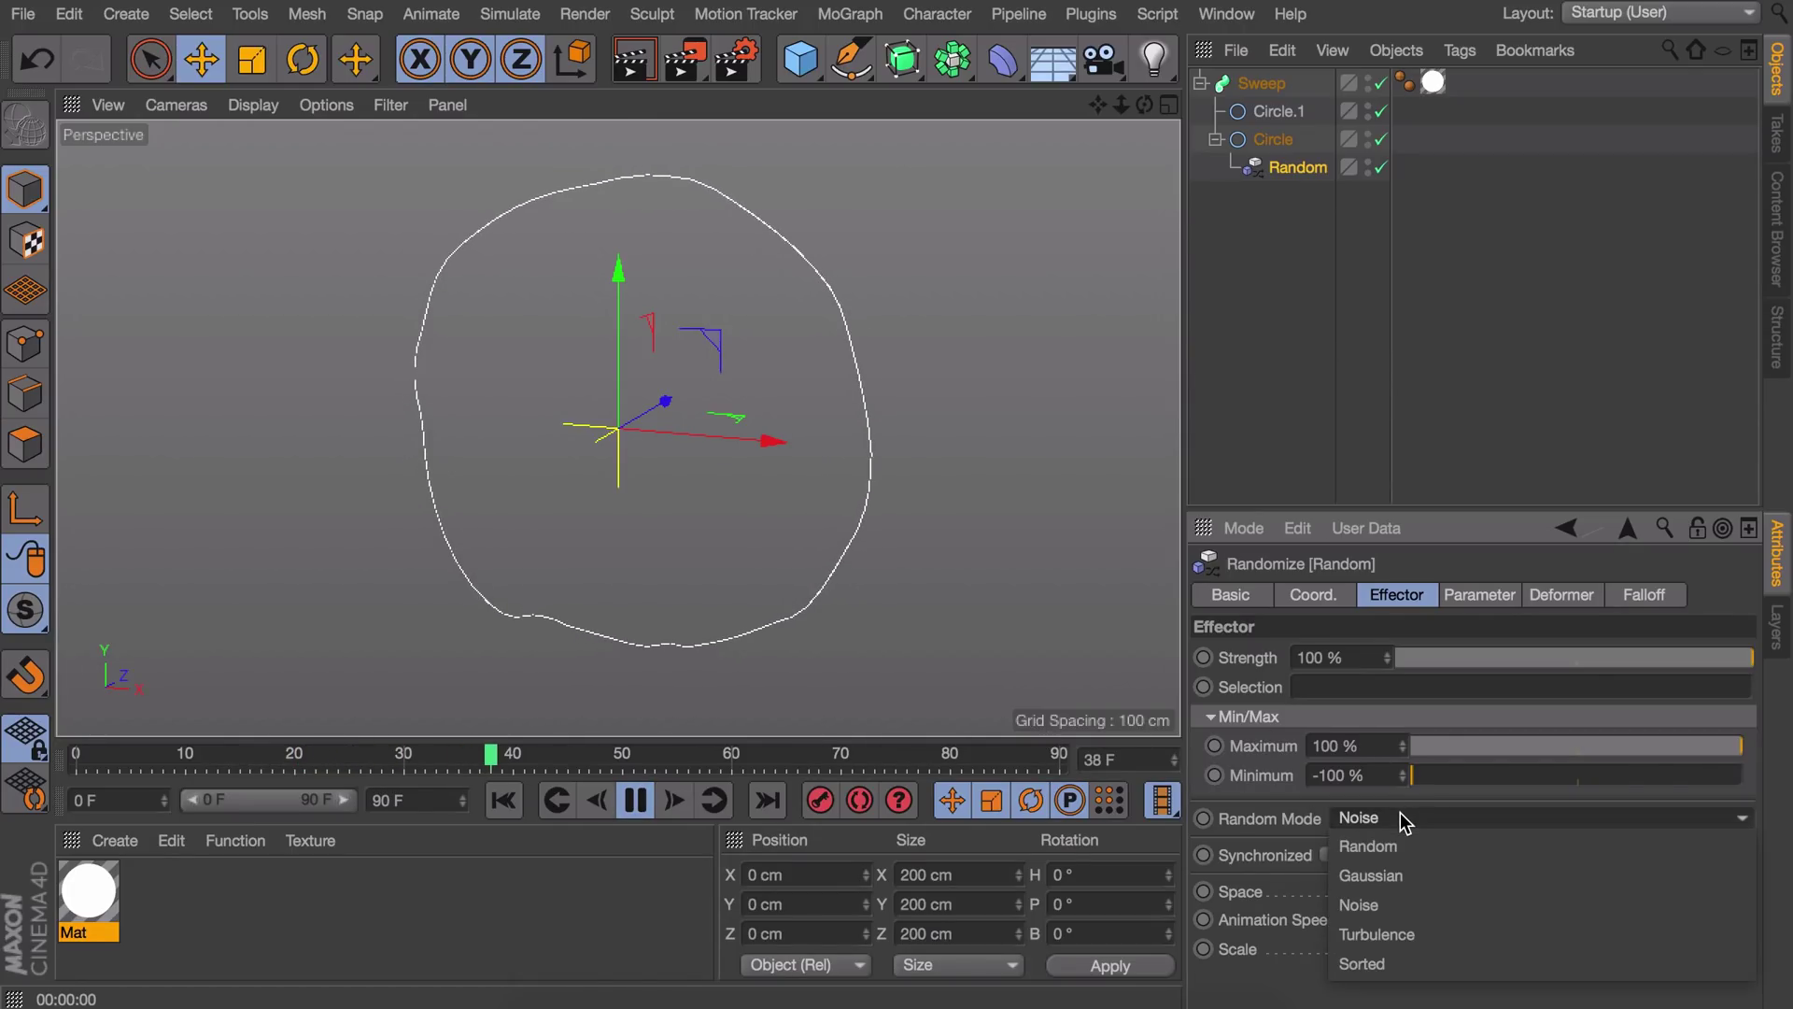
click(1398, 876)
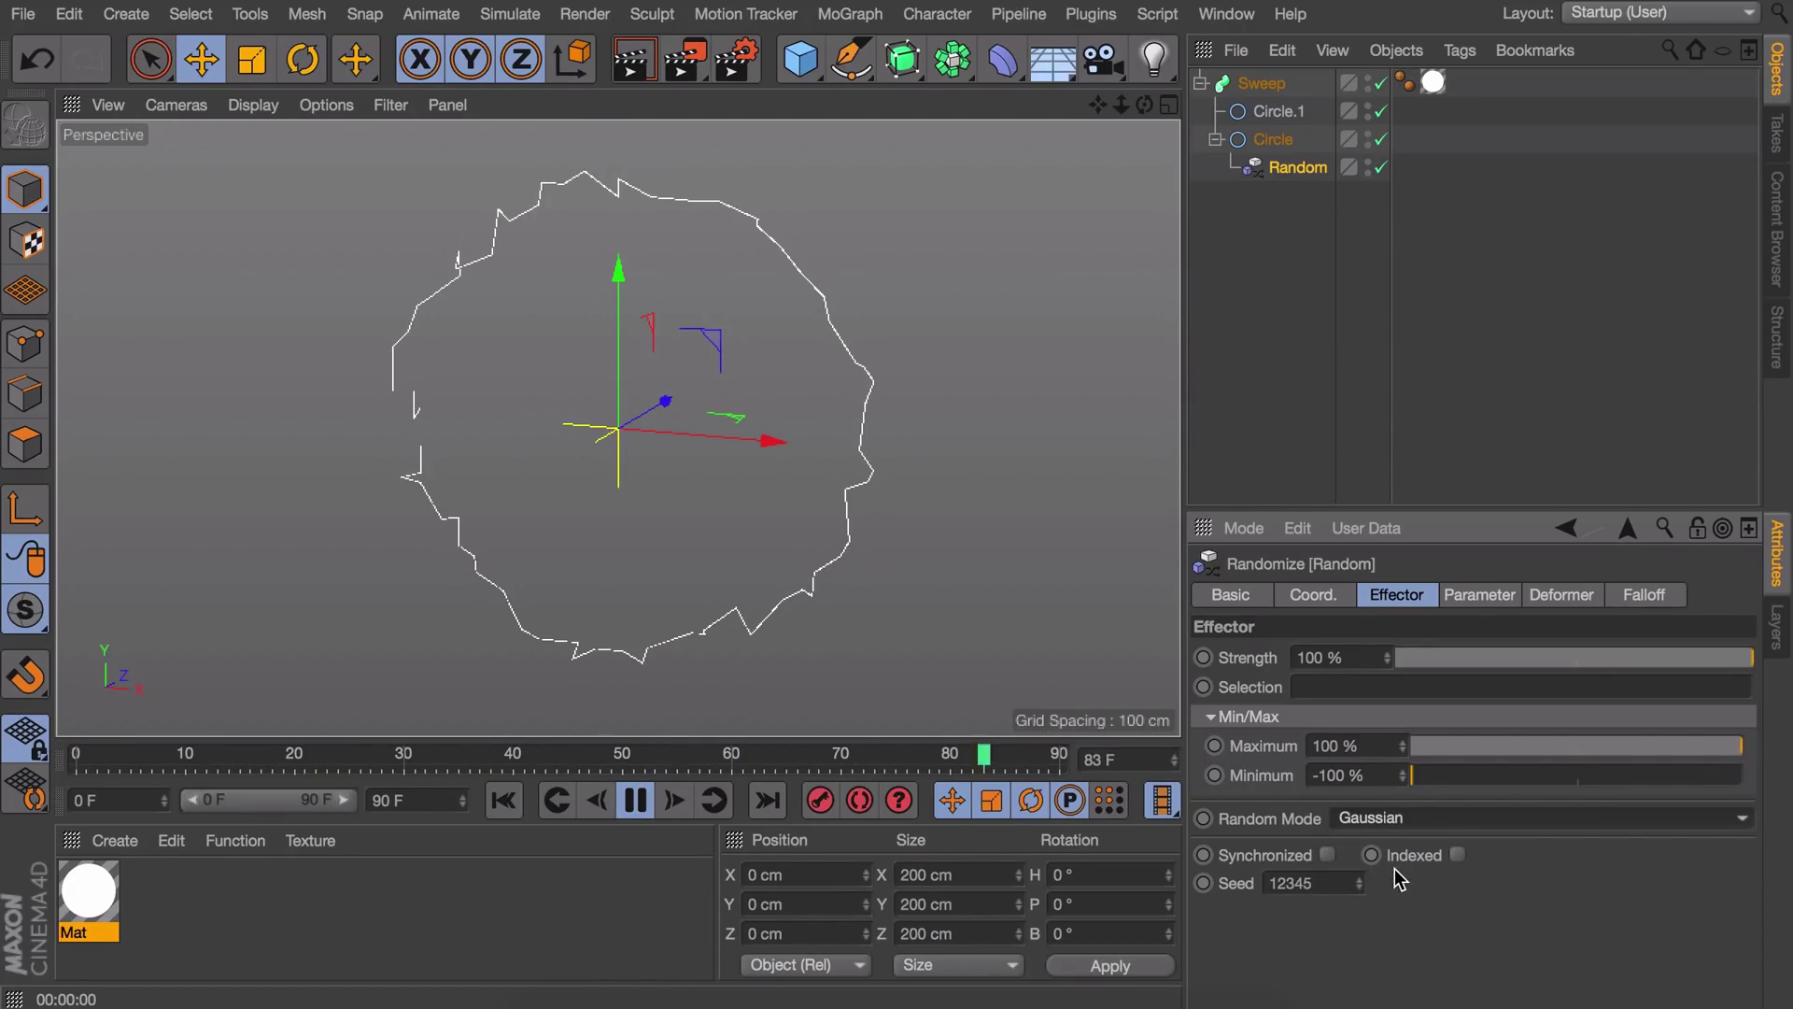
click(635, 801)
click(1446, 819)
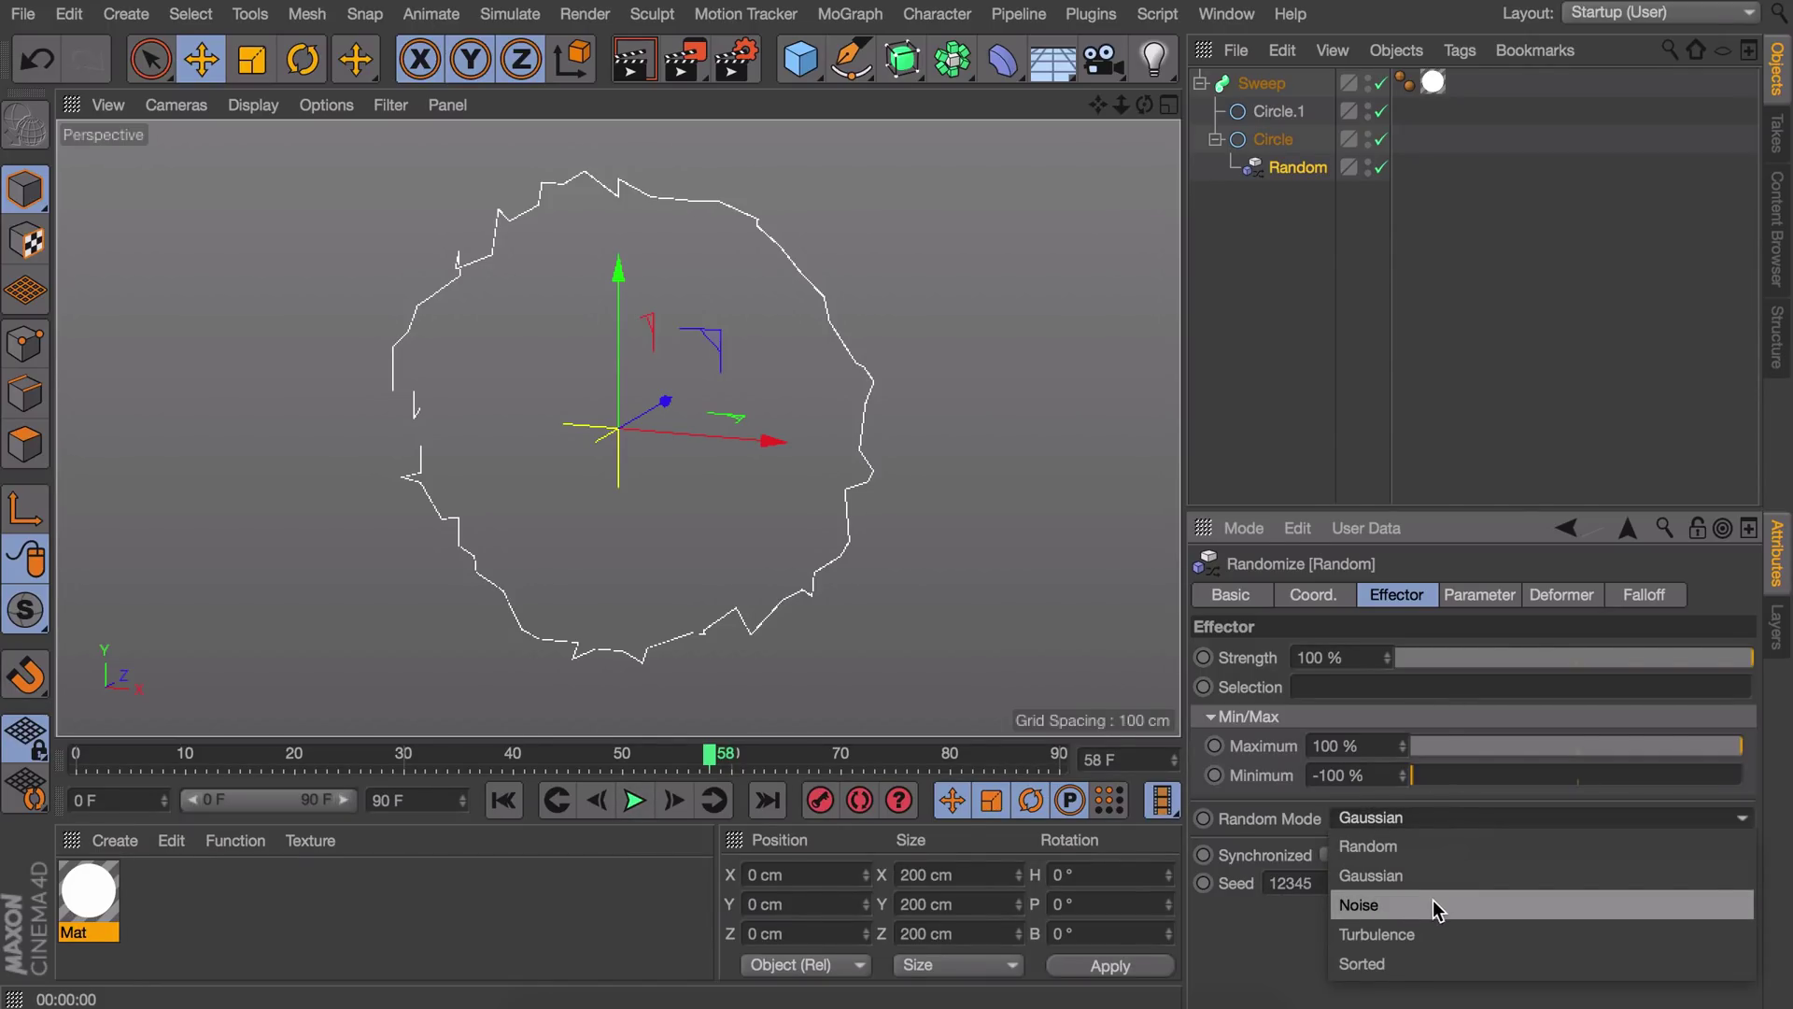
click(1427, 935)
click(635, 801)
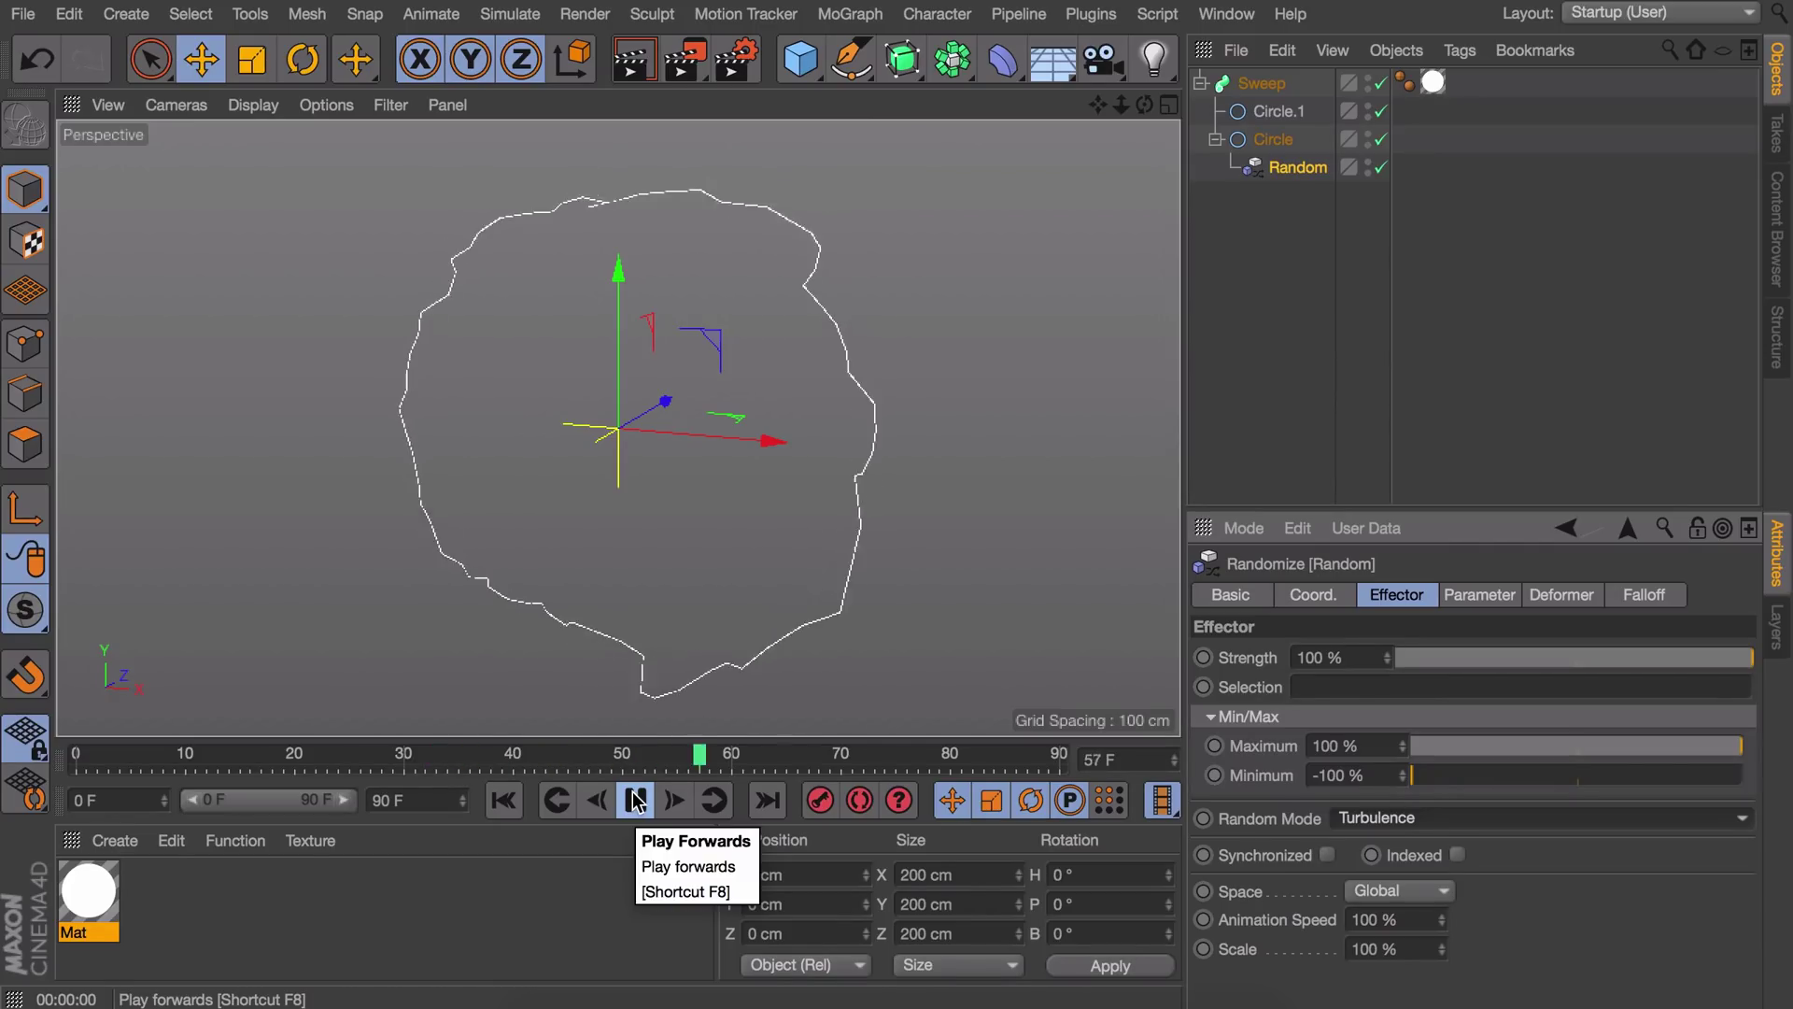
click(1399, 828)
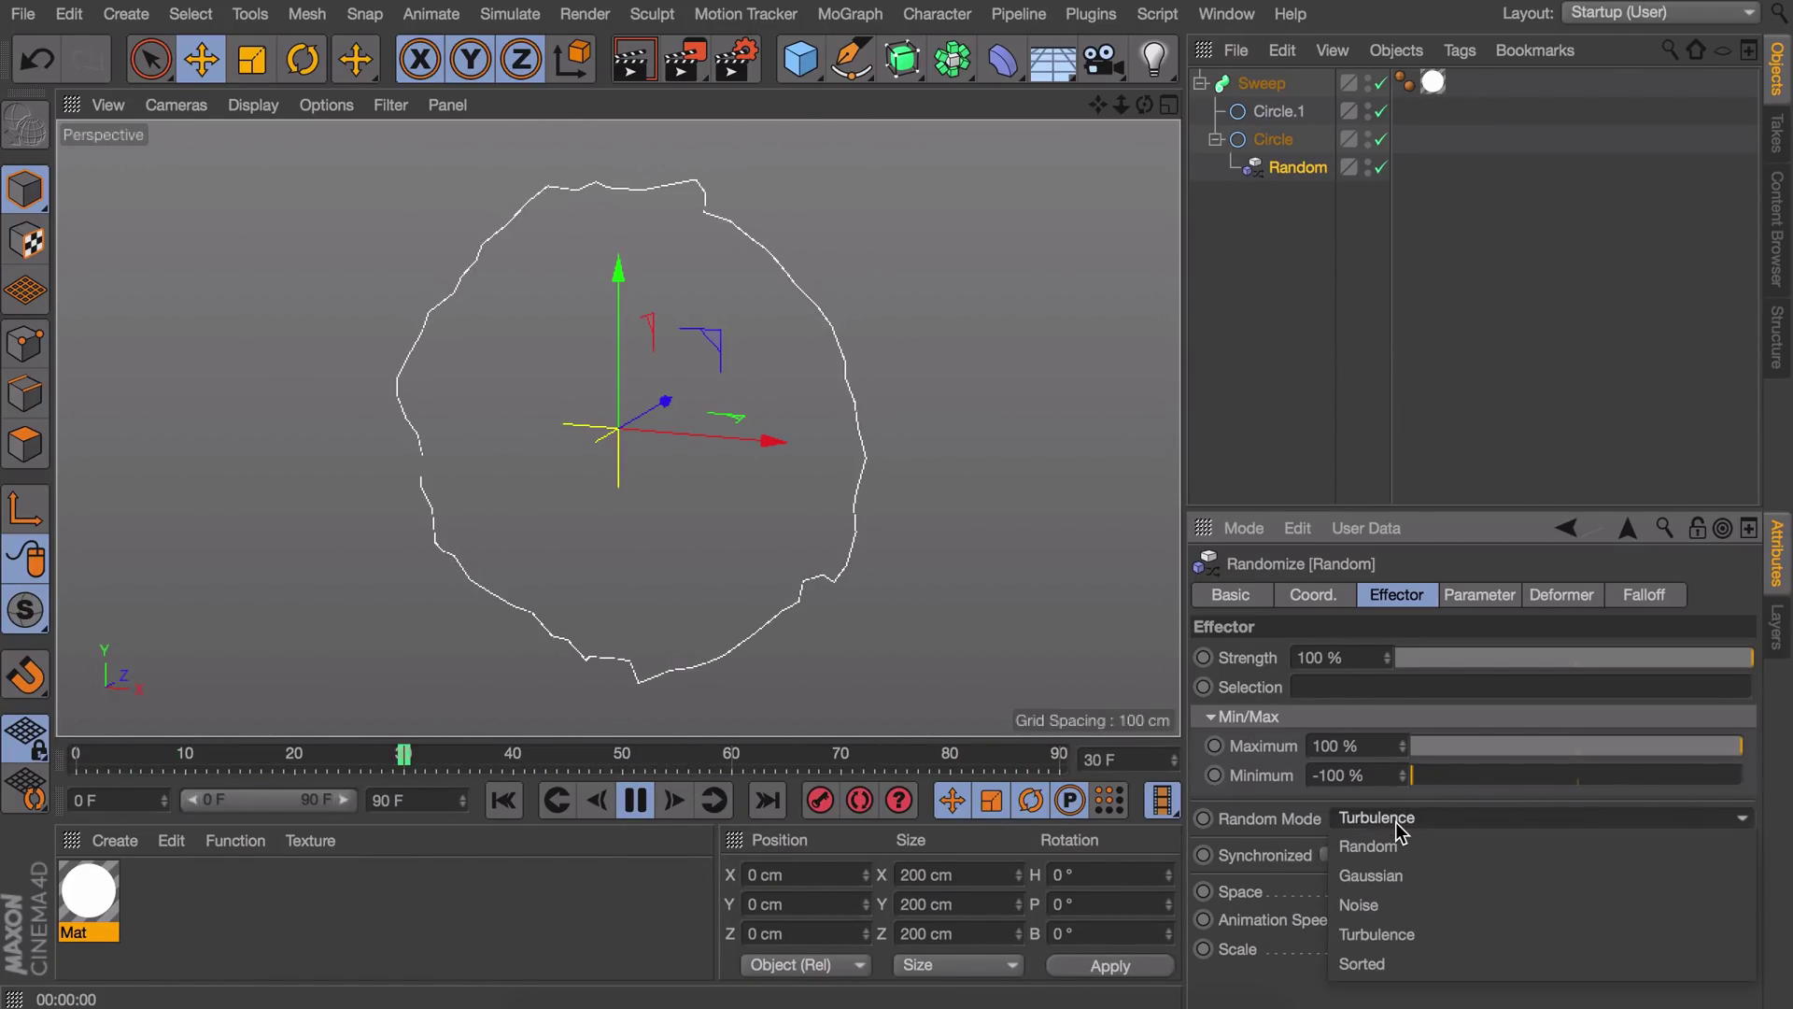
click(1380, 902)
click(636, 801)
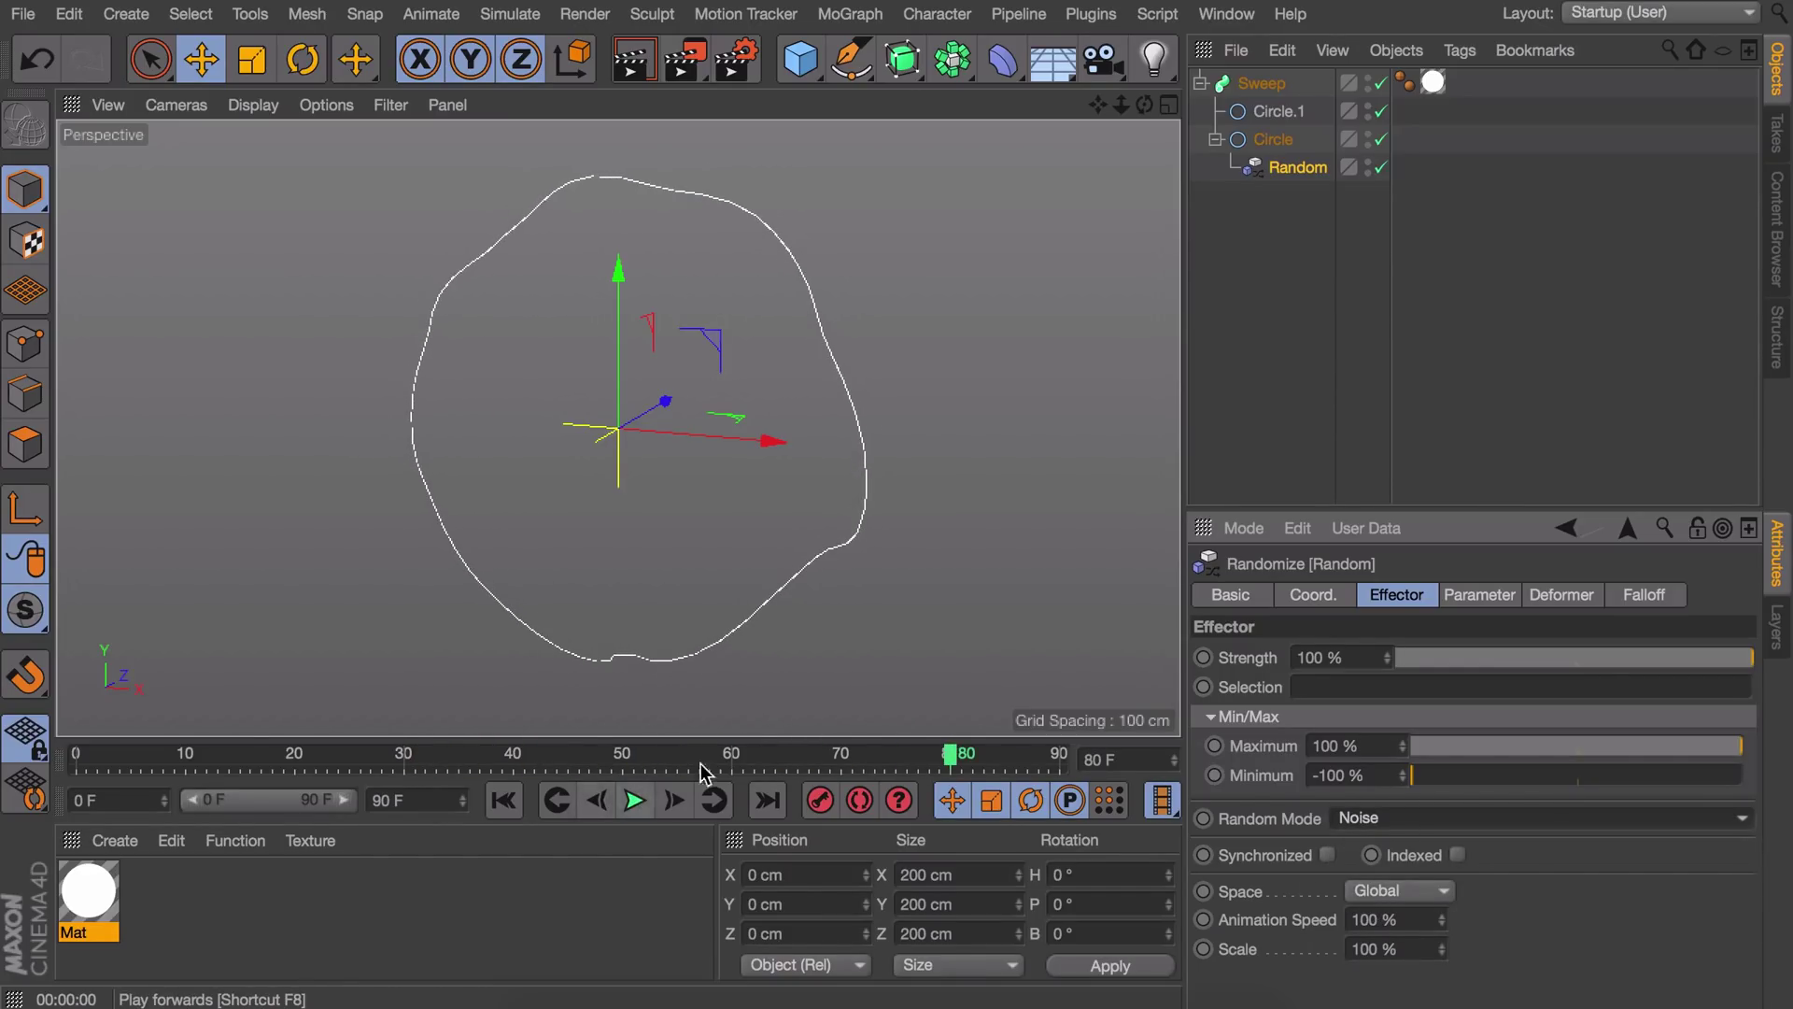
Step: Set the Random effector's Animation Speed to 120% and preview the faster wobble
click(1379, 921)
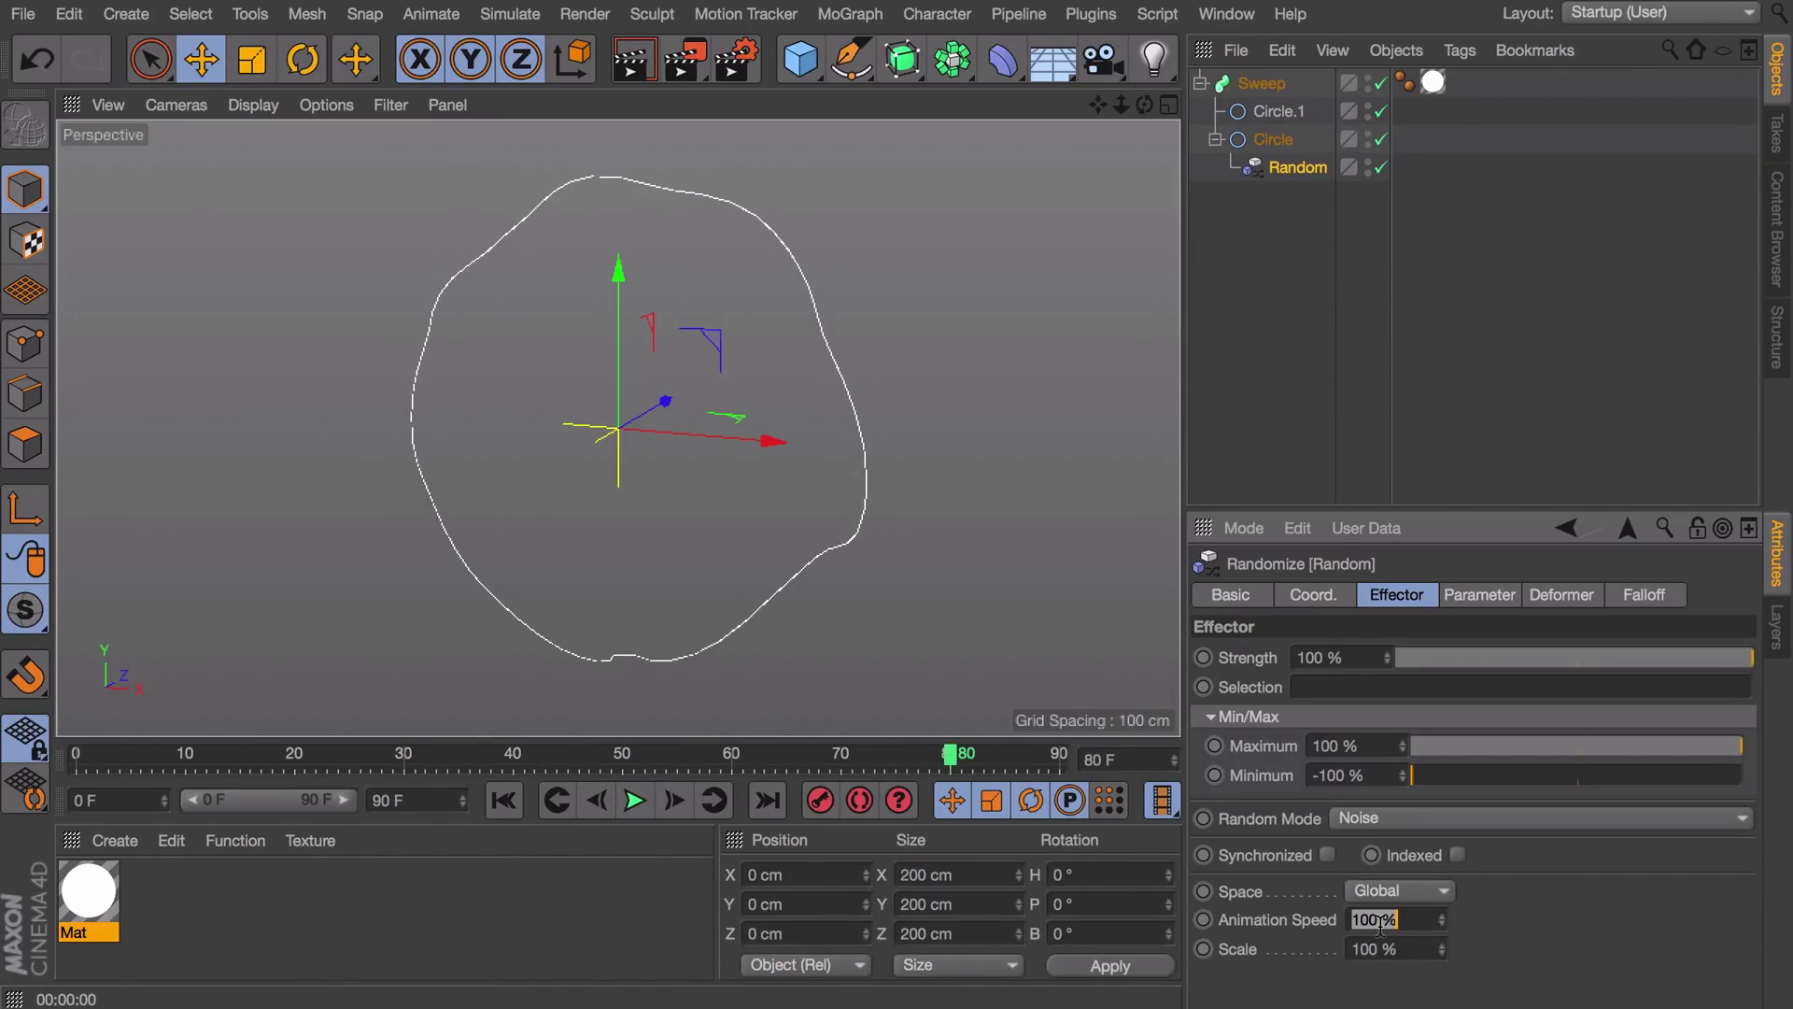
text(120)
key(Return)
click(635, 800)
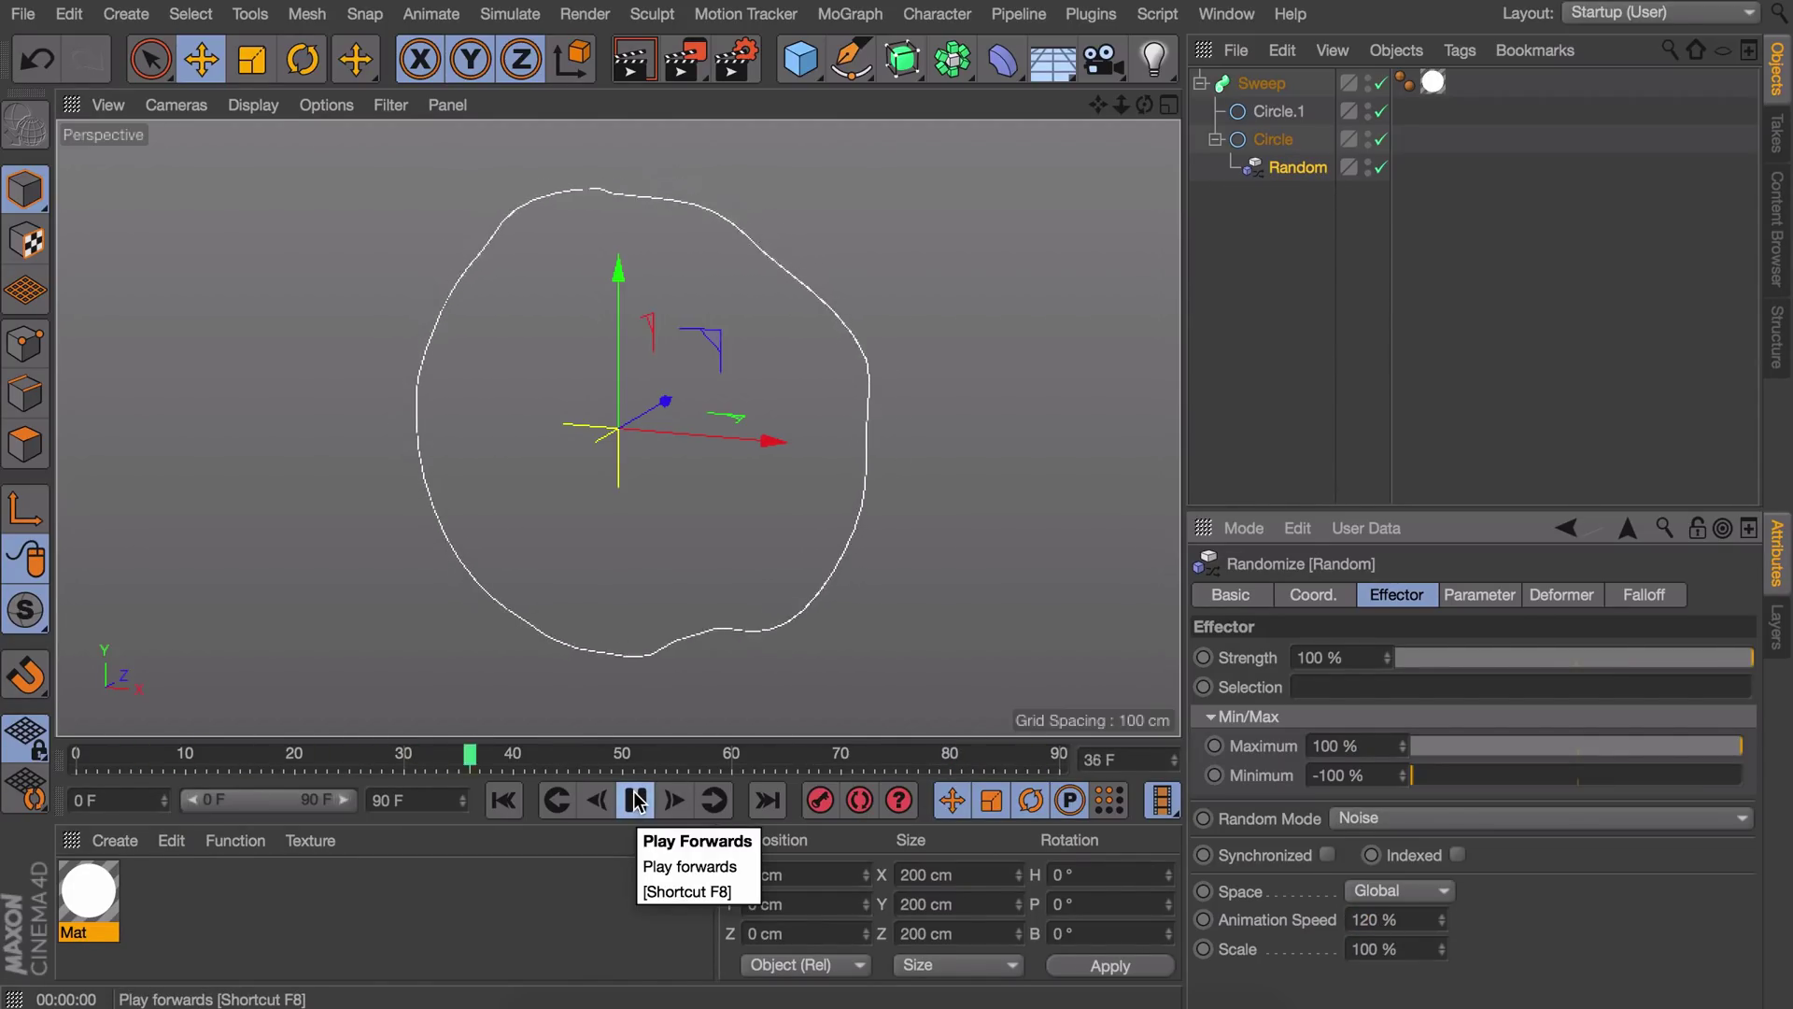
click(635, 801)
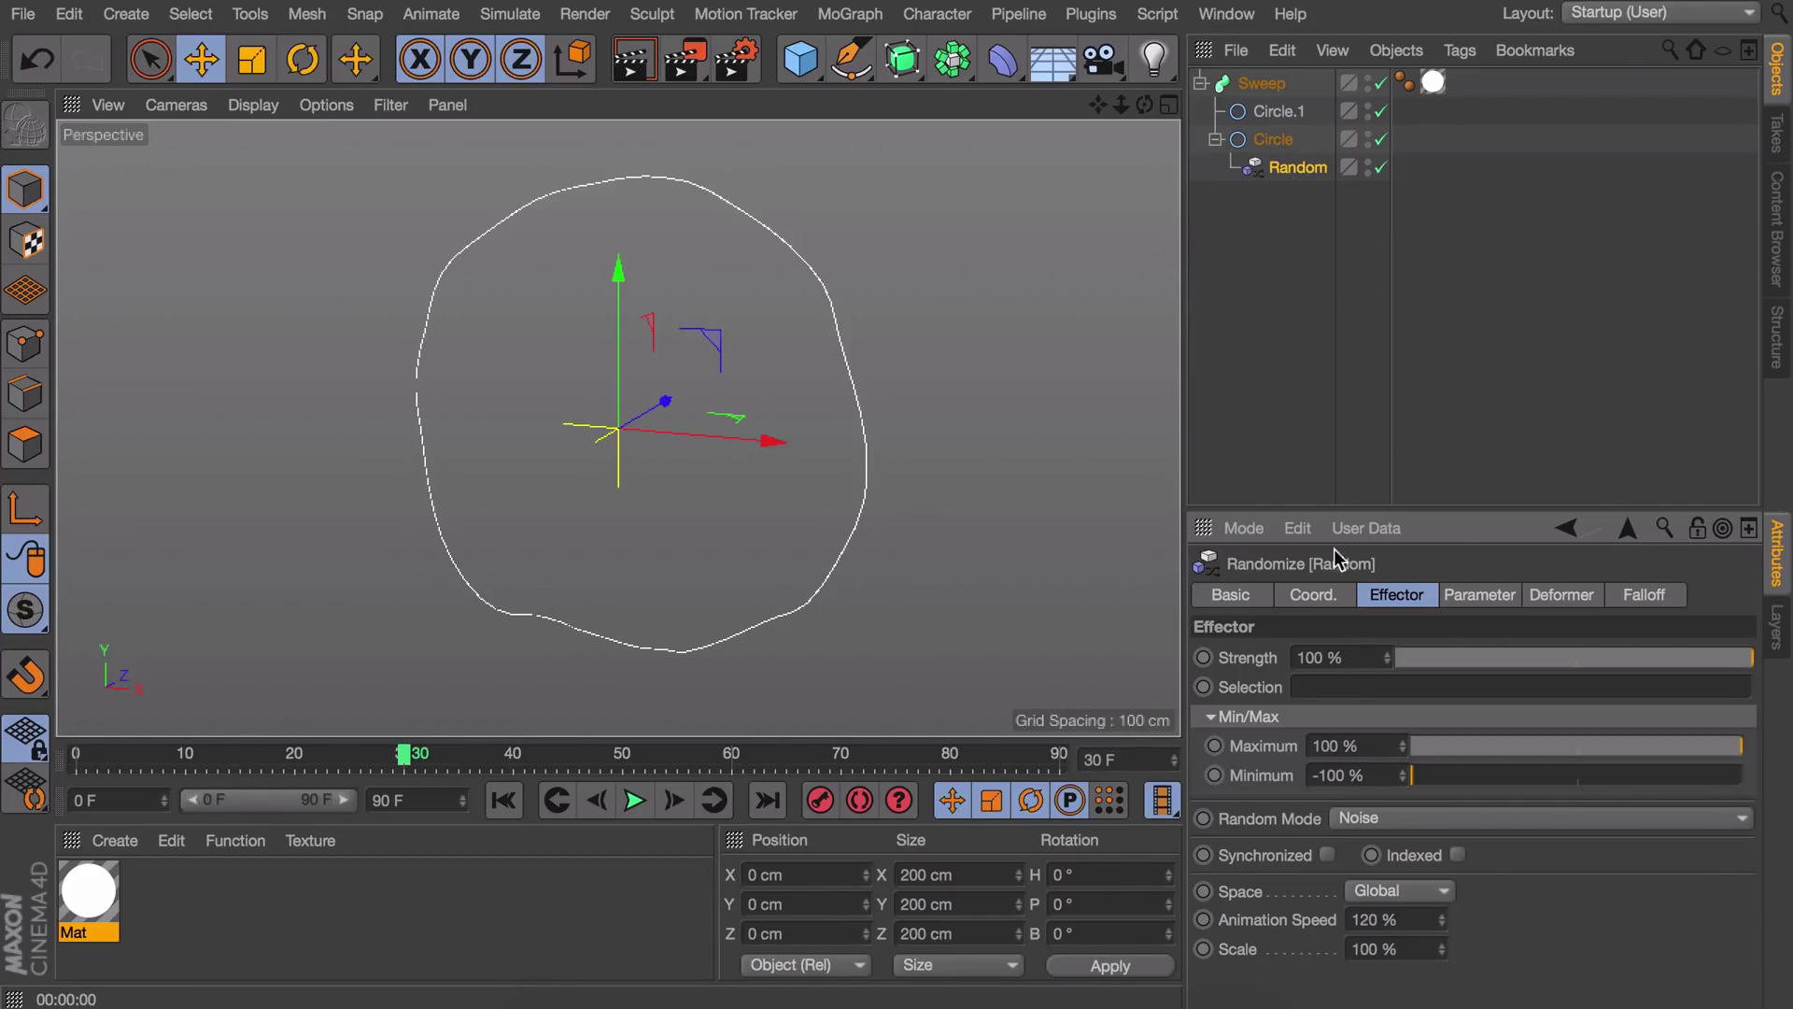
click(1481, 603)
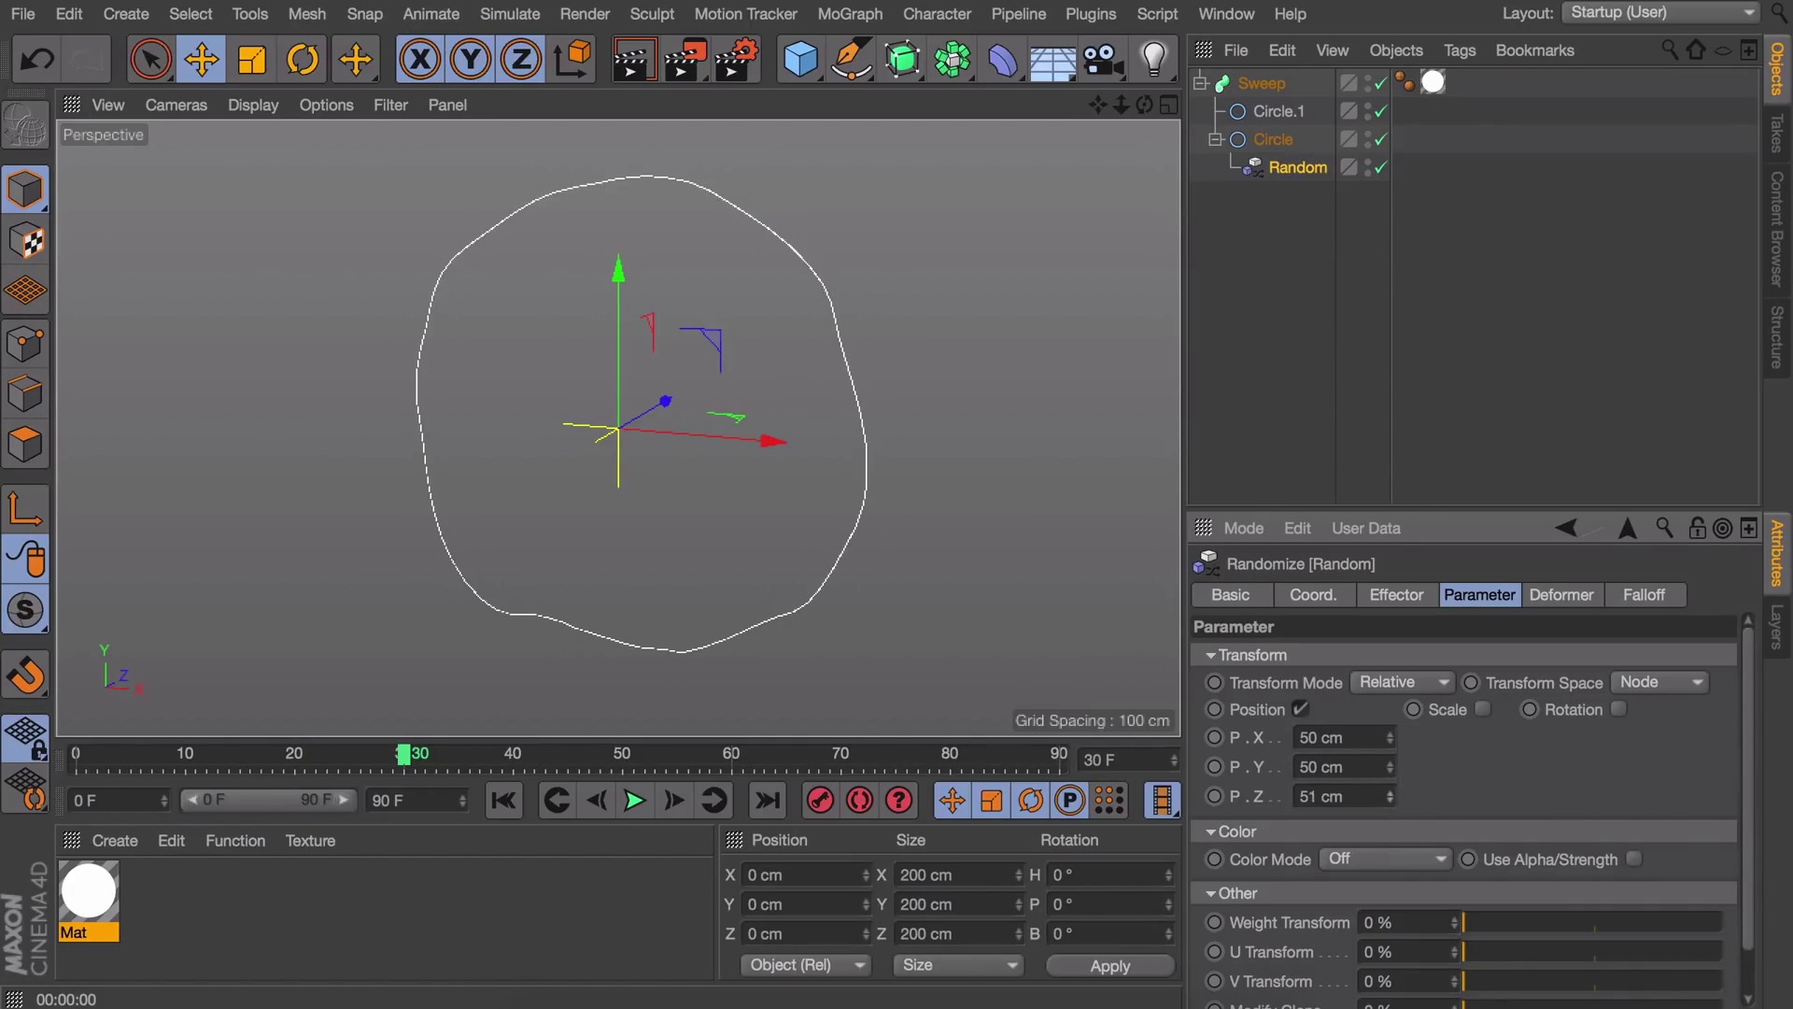
drag(1389, 795, 1438, 796)
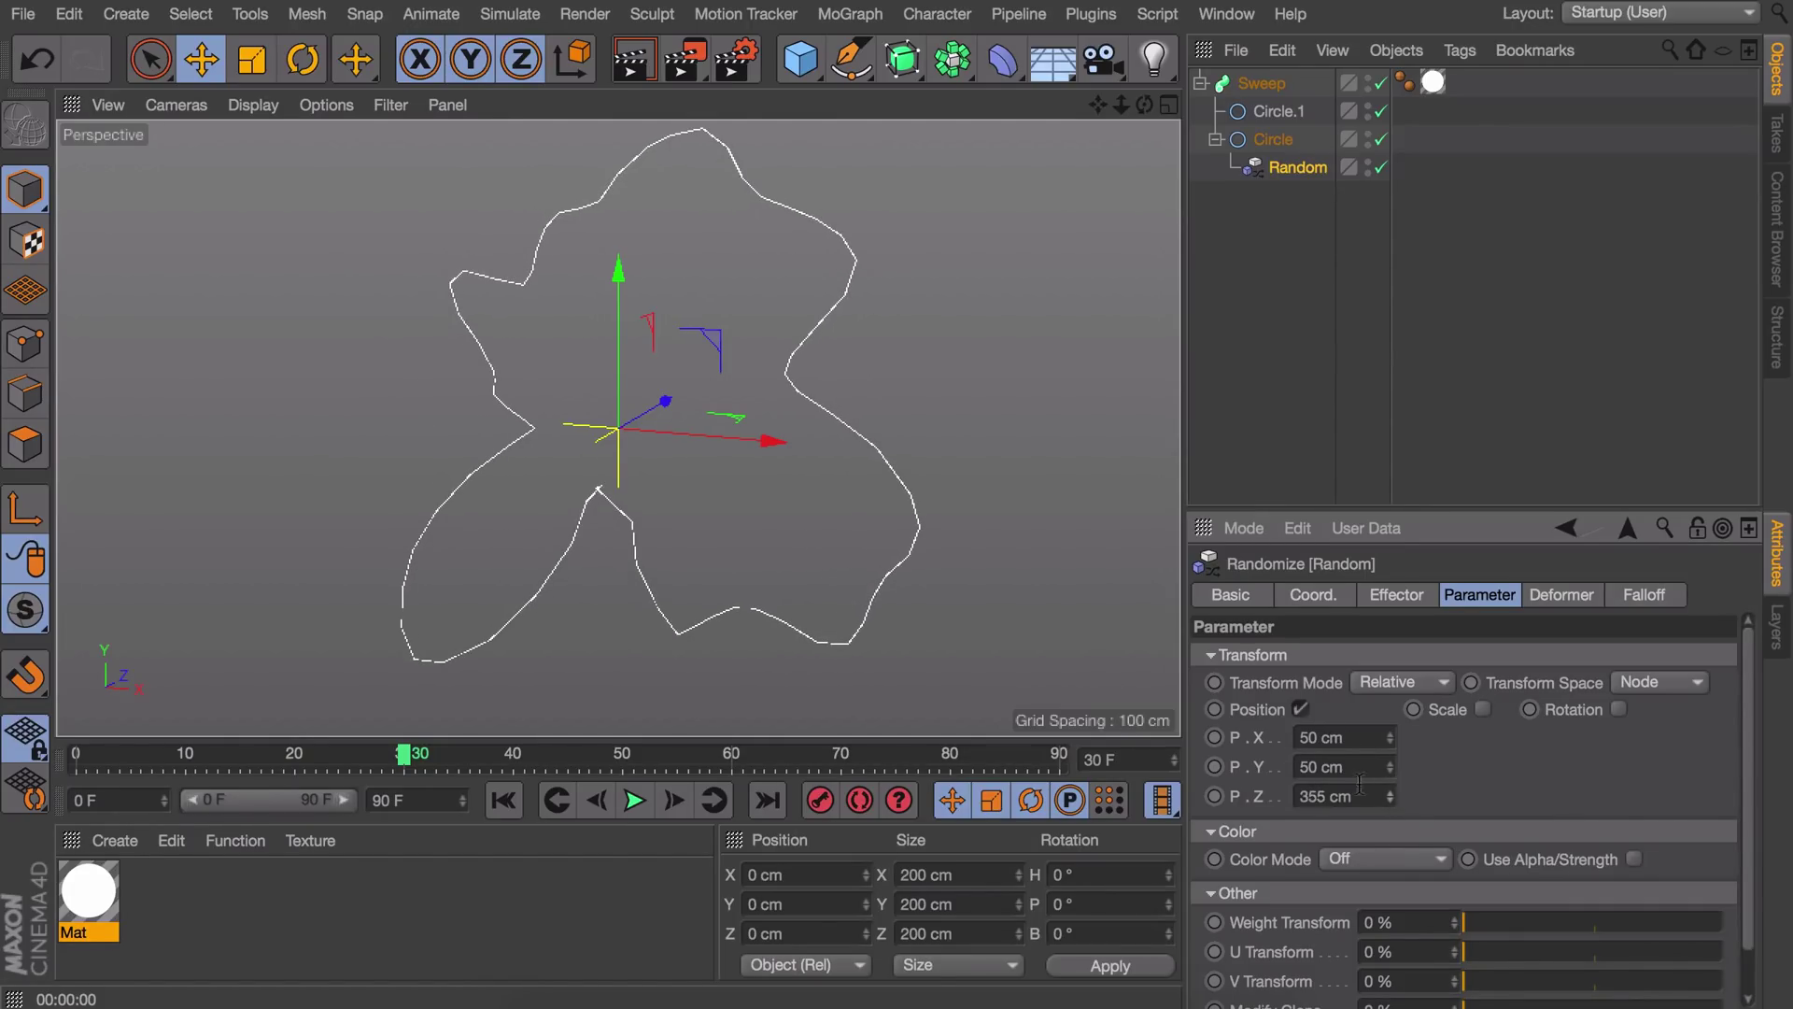
key(ctrl+z)
click(635, 800)
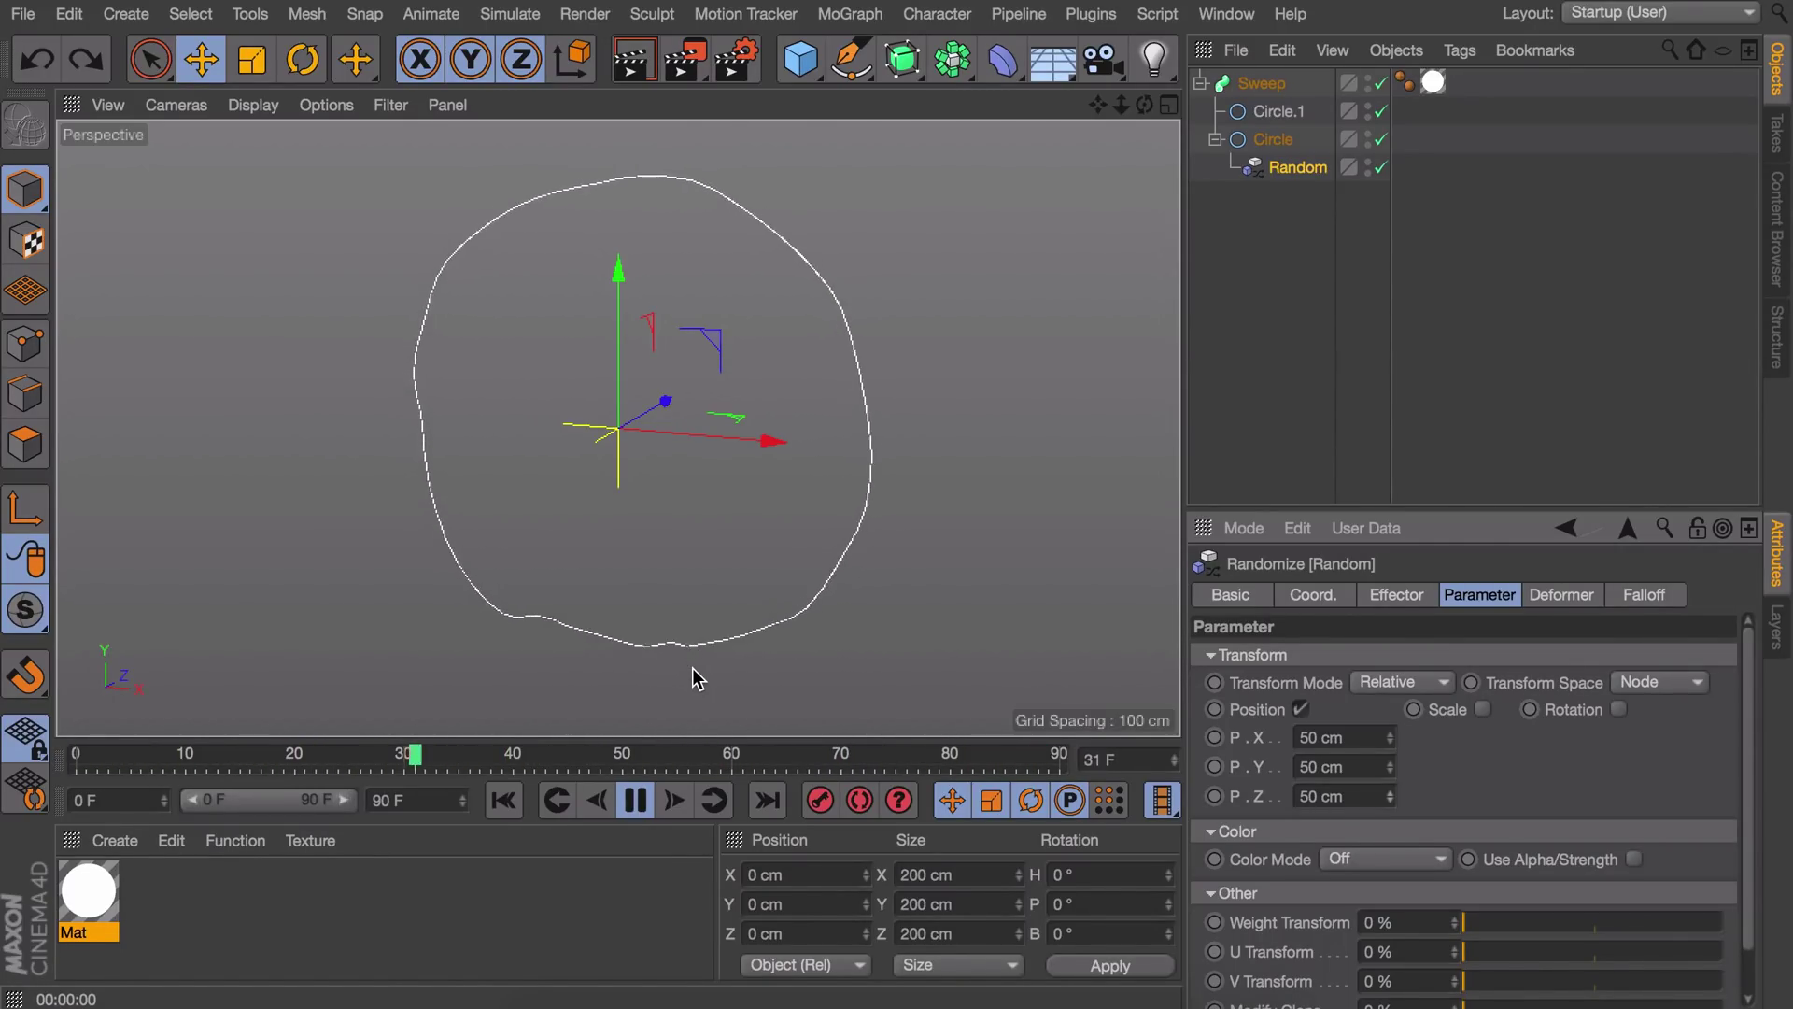
click(635, 801)
click(1396, 595)
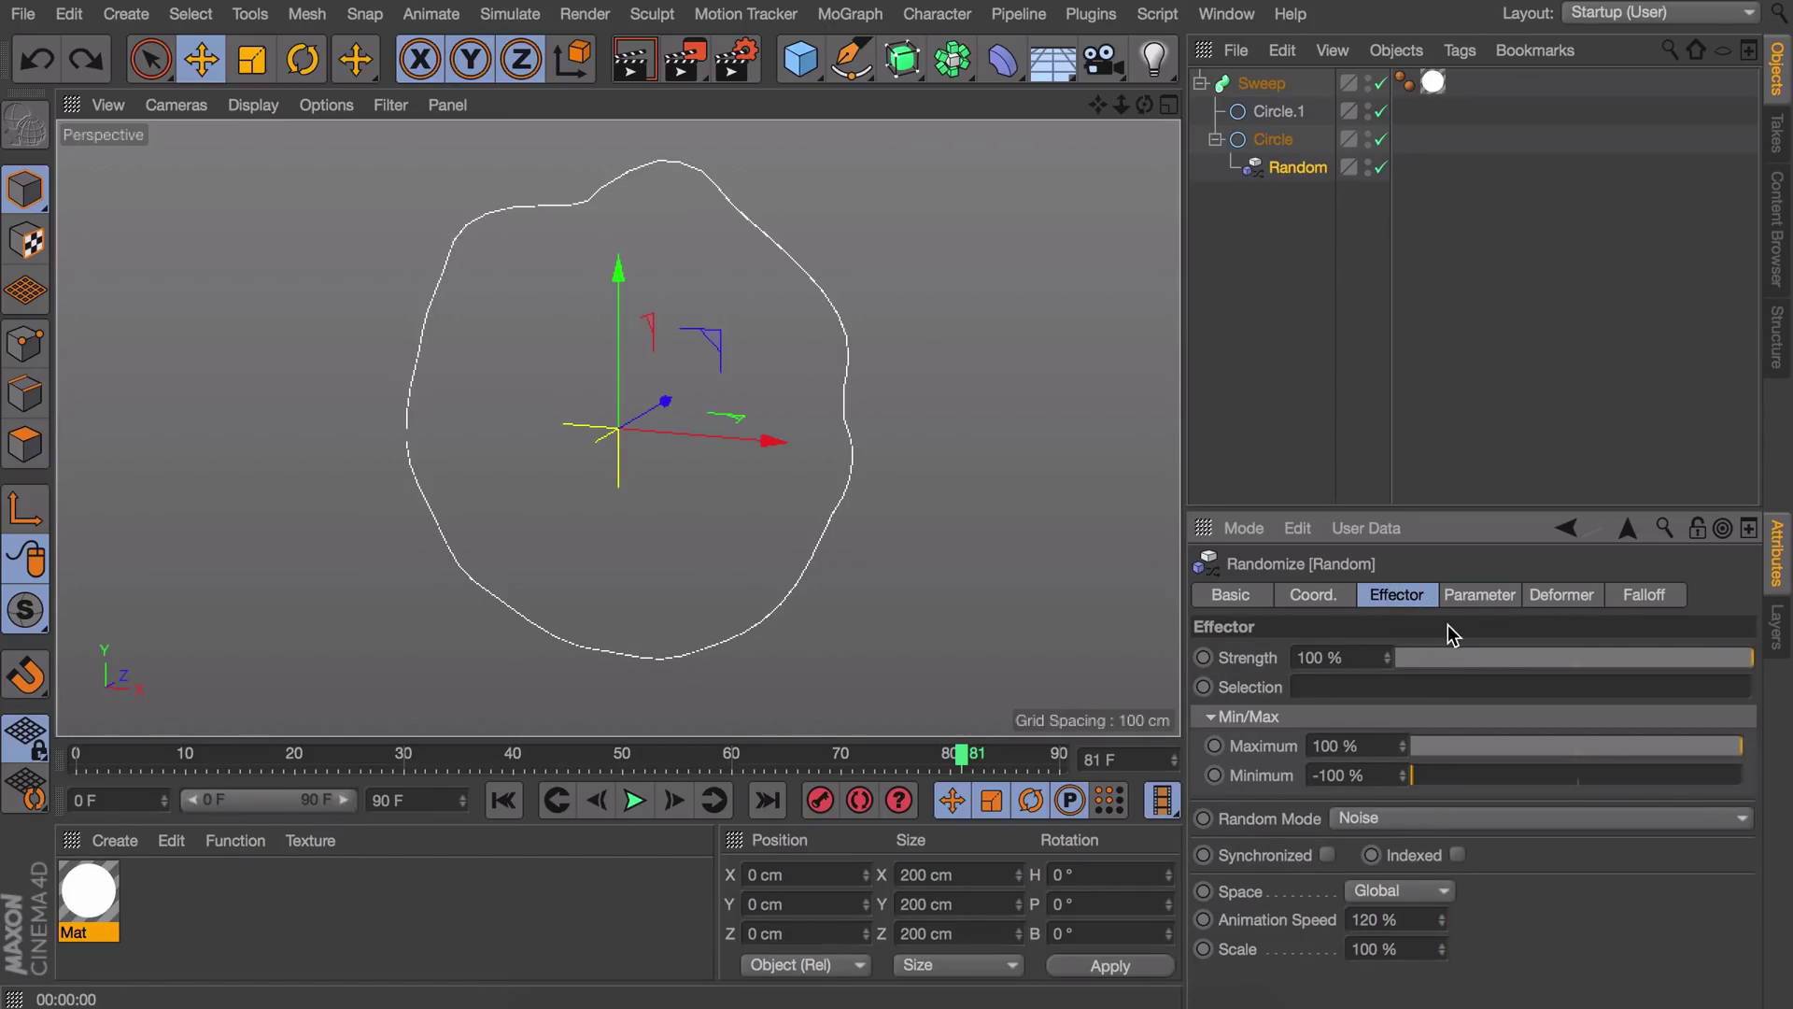
drag(1525, 660, 1252, 665)
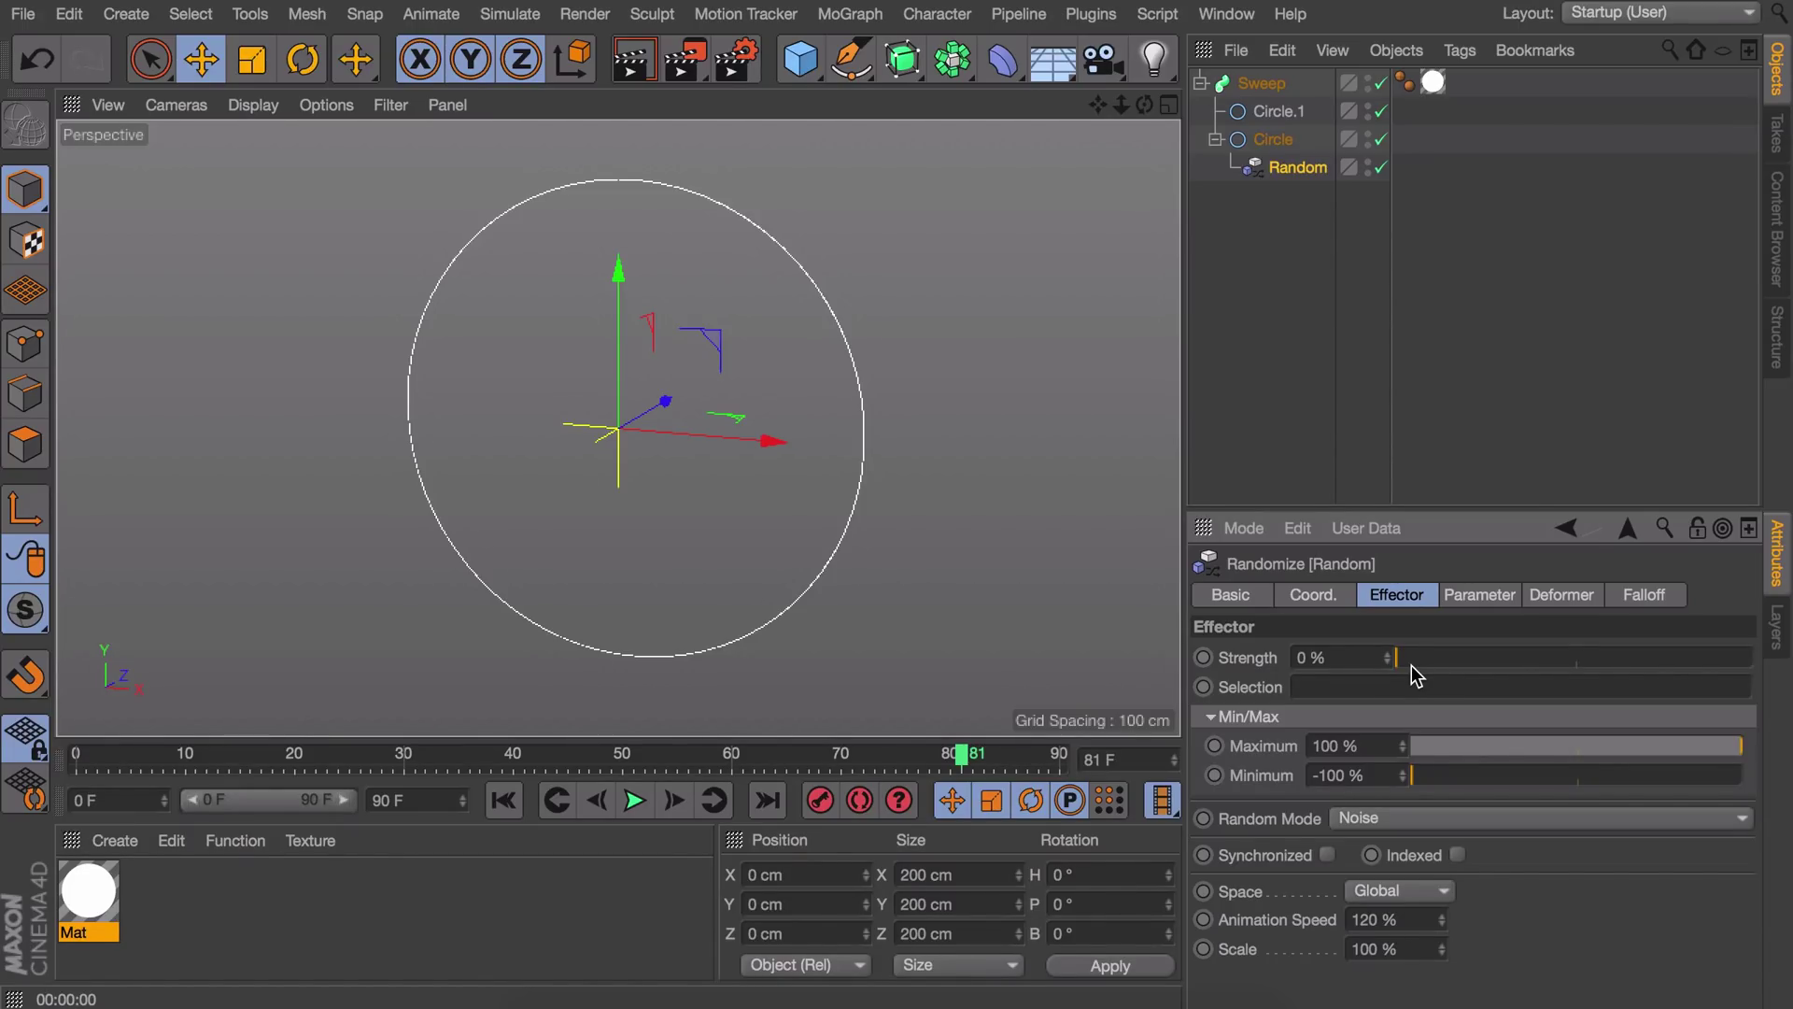
drag(1534, 663, 1786, 641)
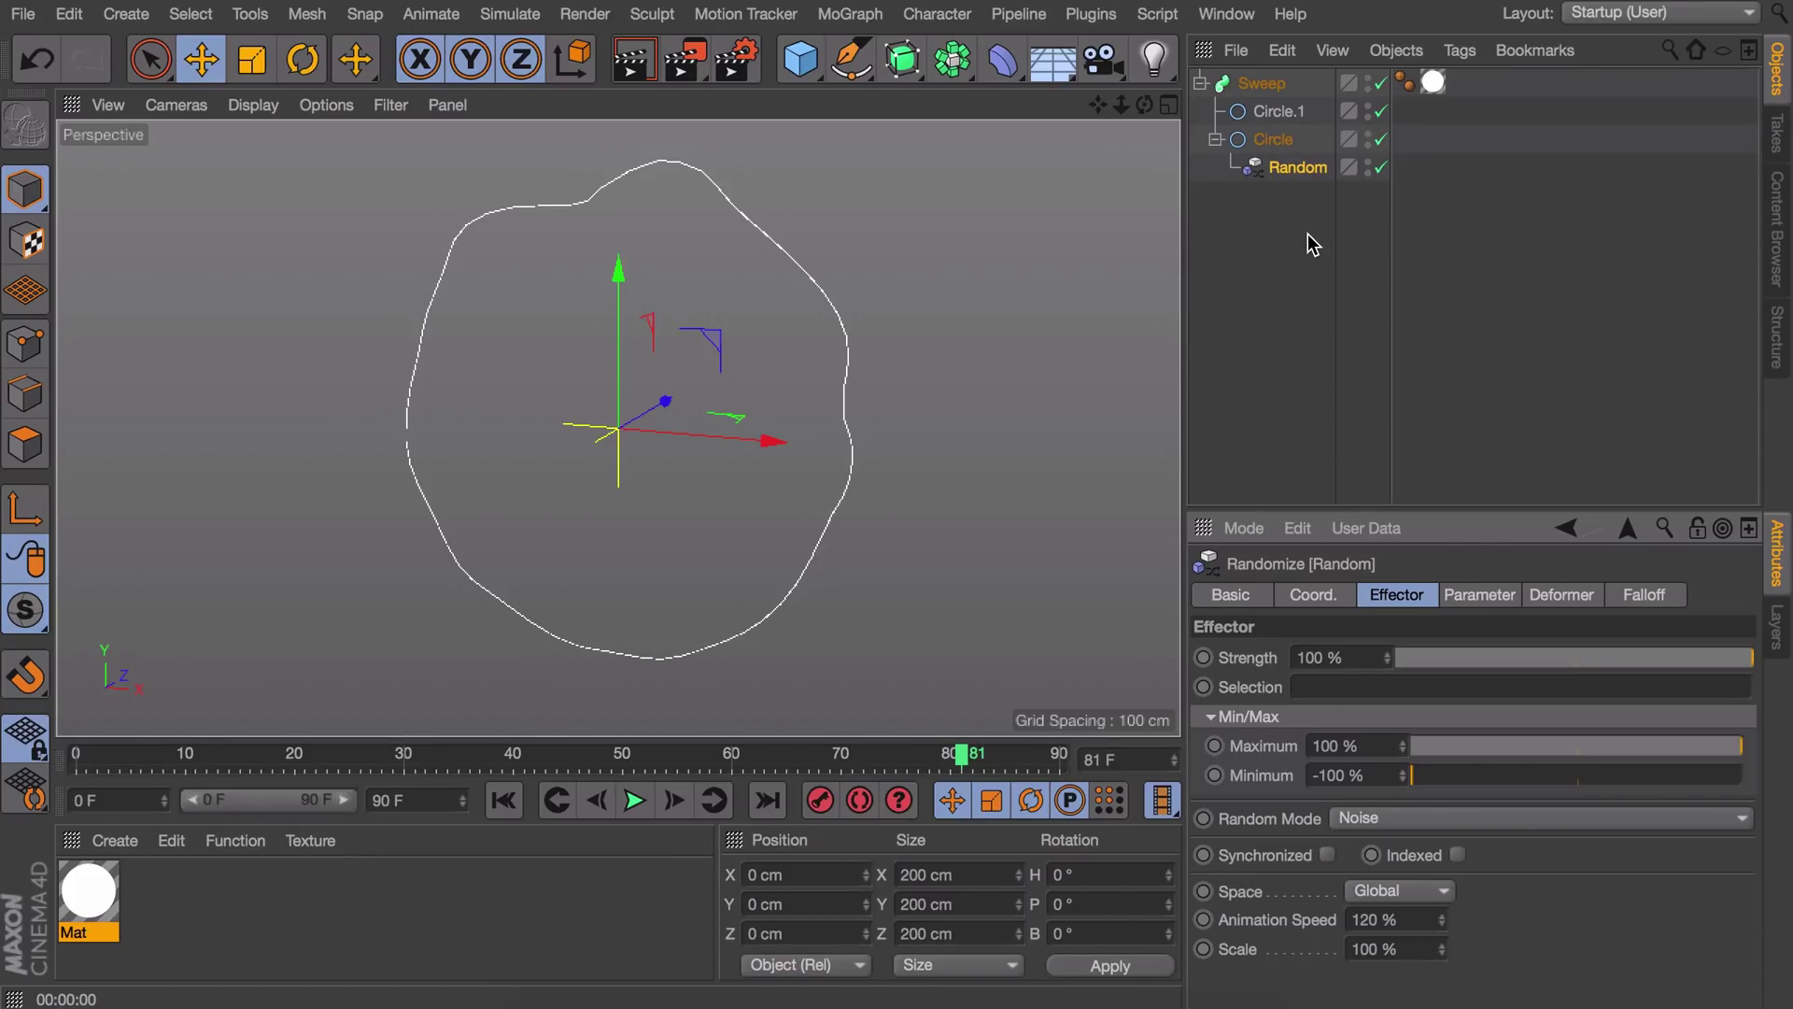
Step: Duplicate the Sweep hierarchy as Sweep.1 and delete the Random effector from the copy
click(1263, 83)
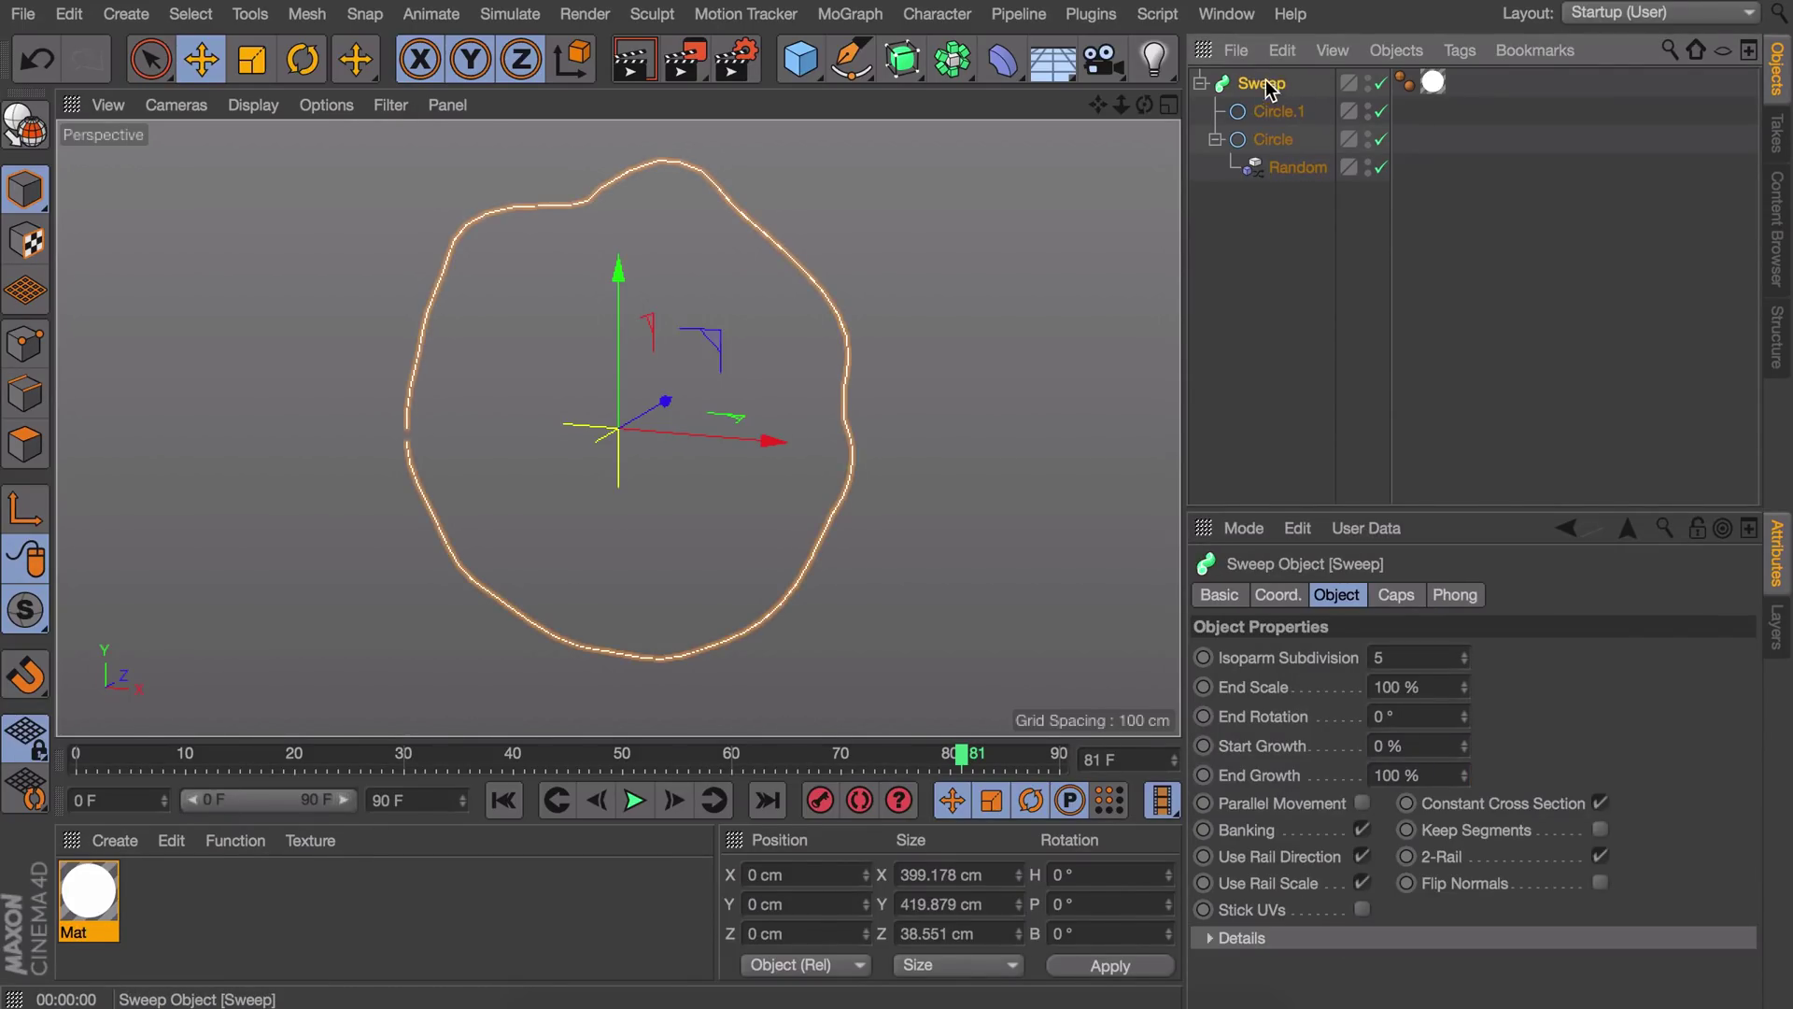
key(ctrl+c)
key(ctrl+v)
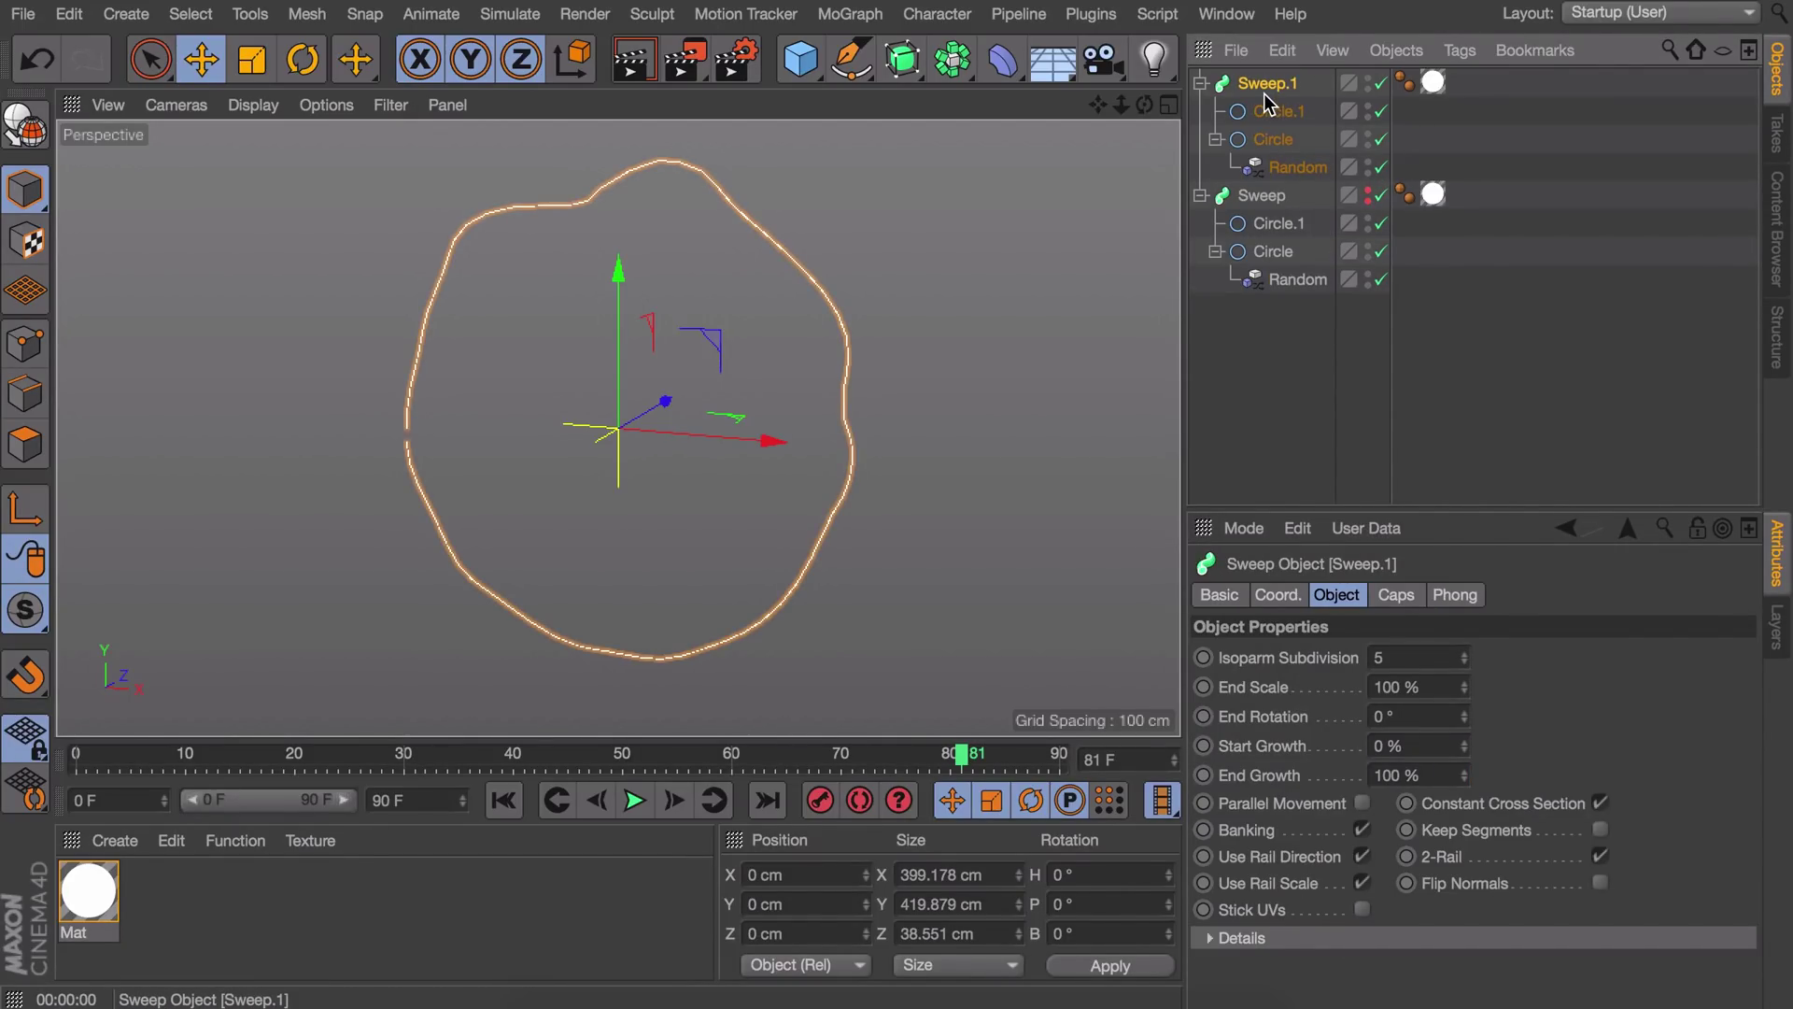
click(1297, 170)
key(Delete)
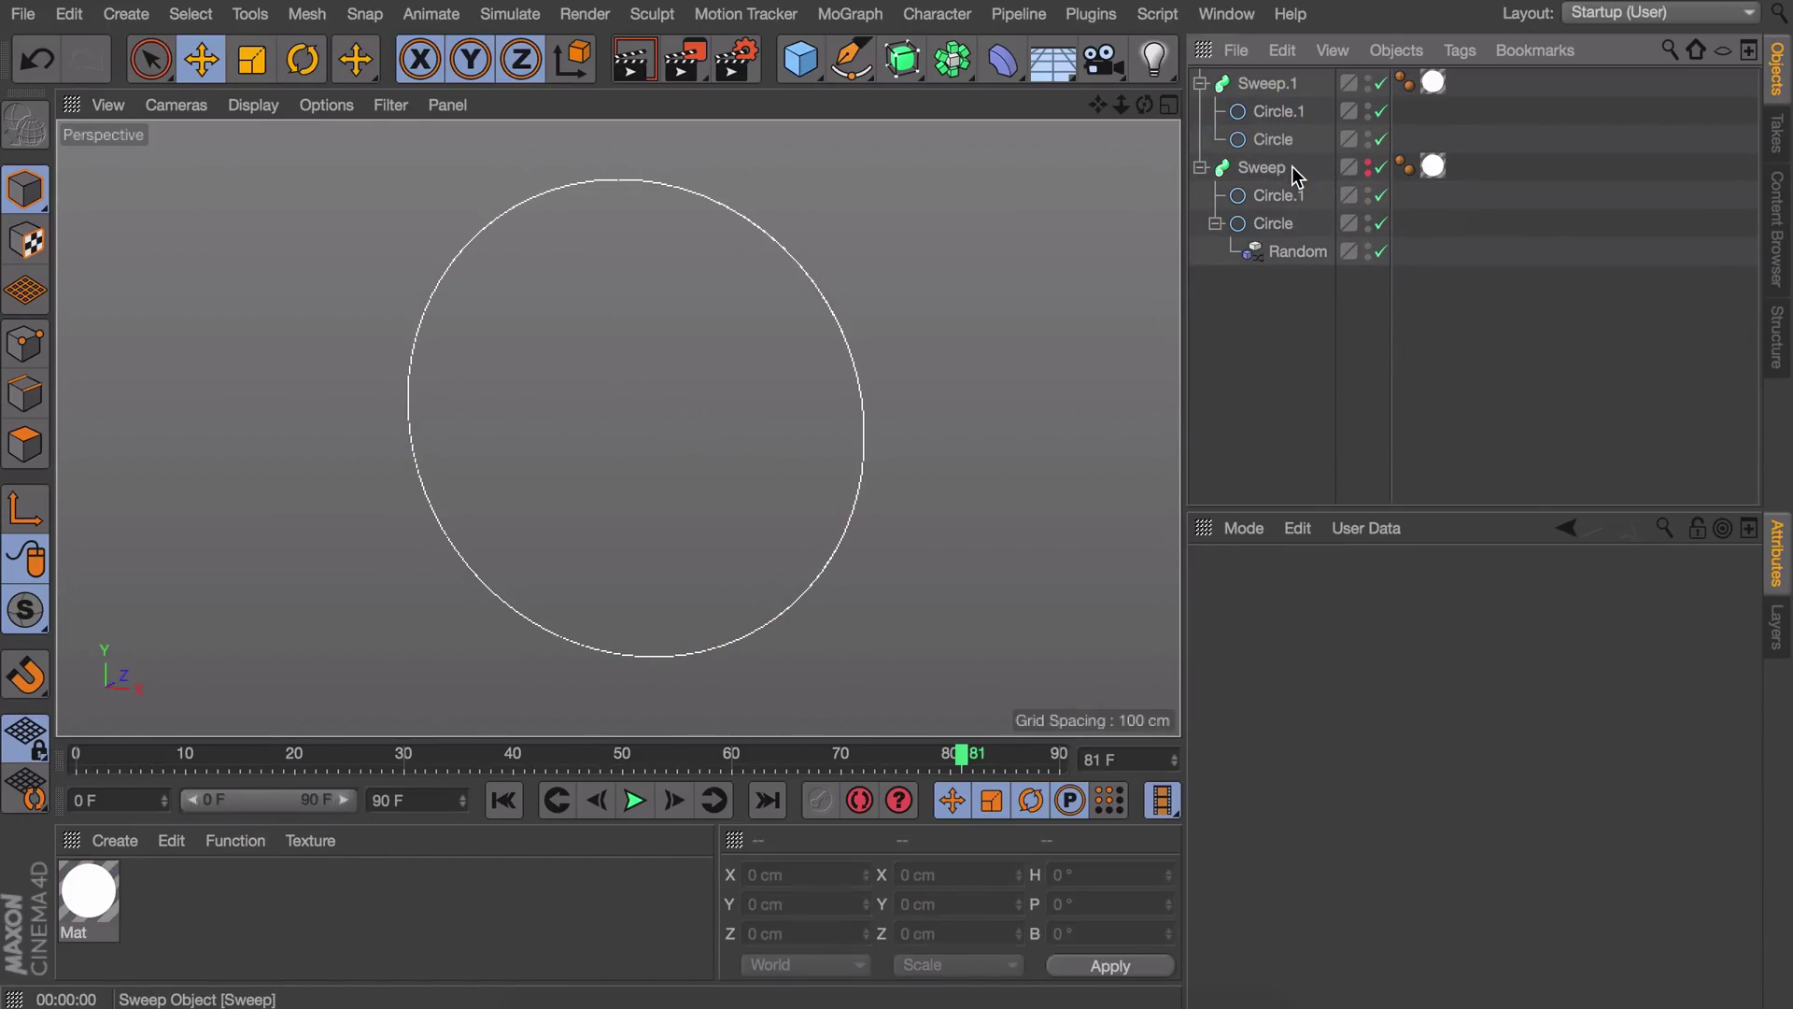
click(1202, 169)
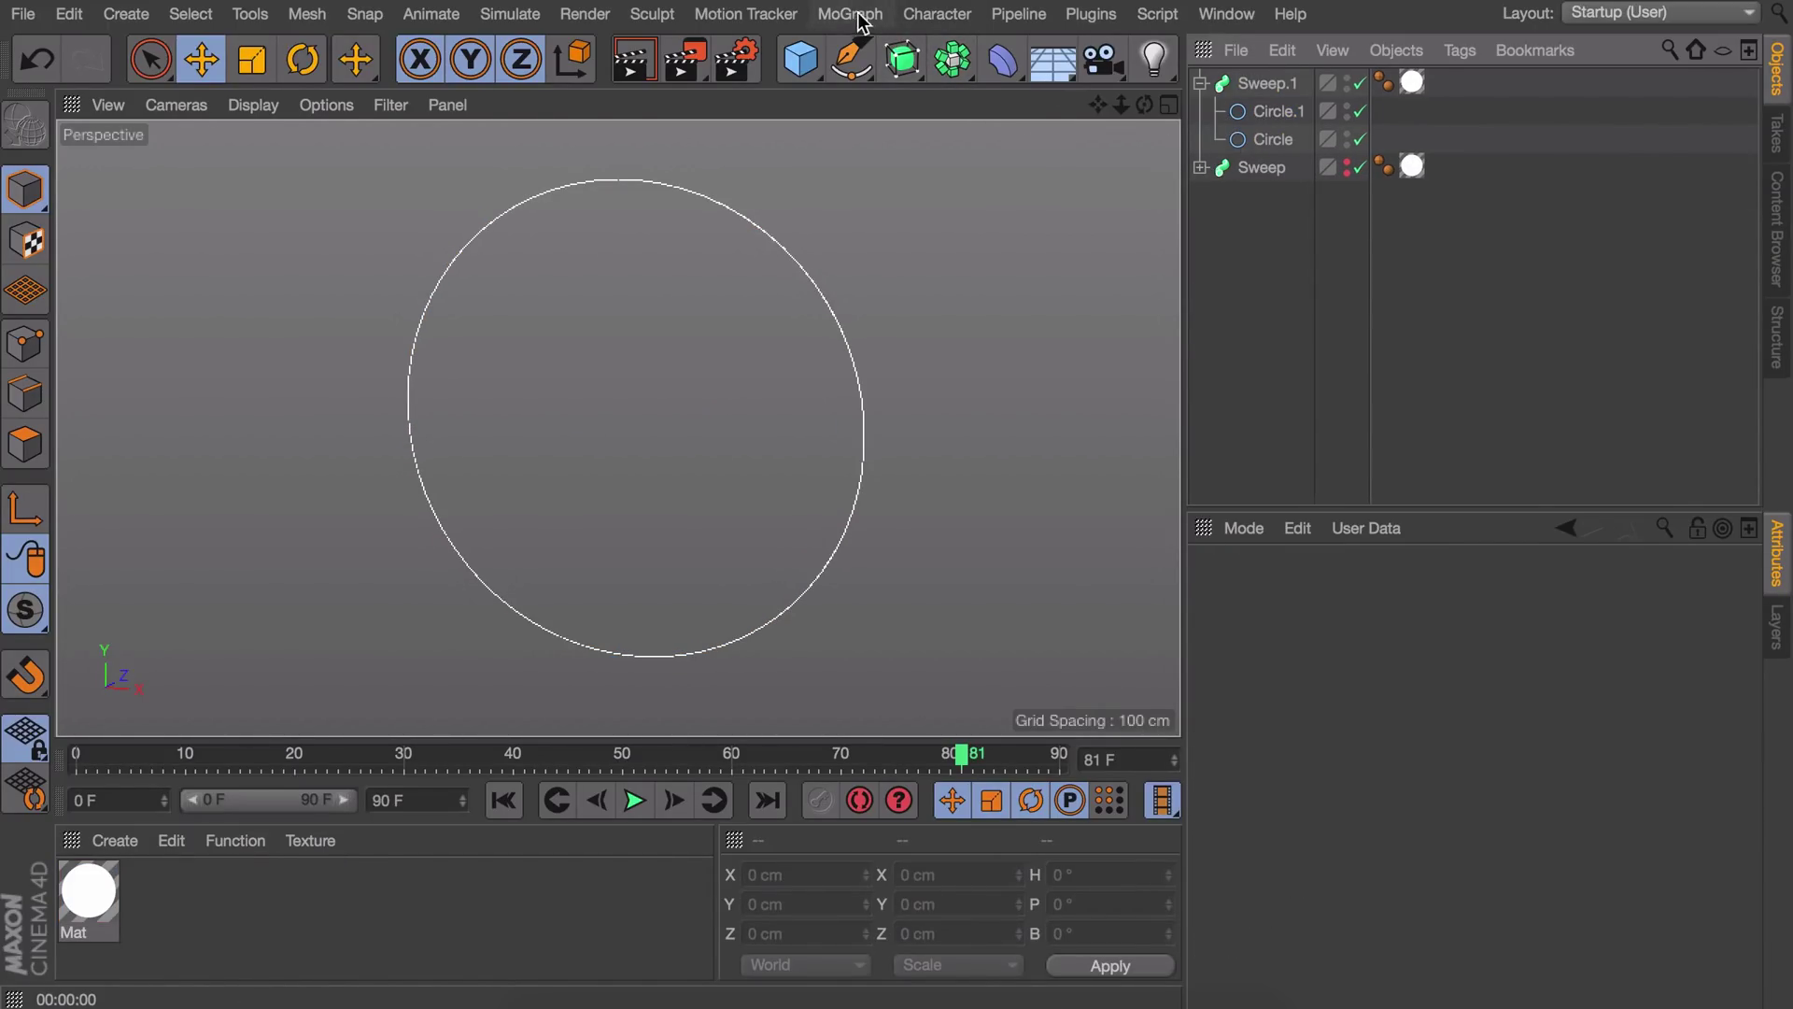
Step: Add a Shader effector under Sweep.1's Circle with Deformation set to Point
click(849, 13)
mouse_move(899, 60)
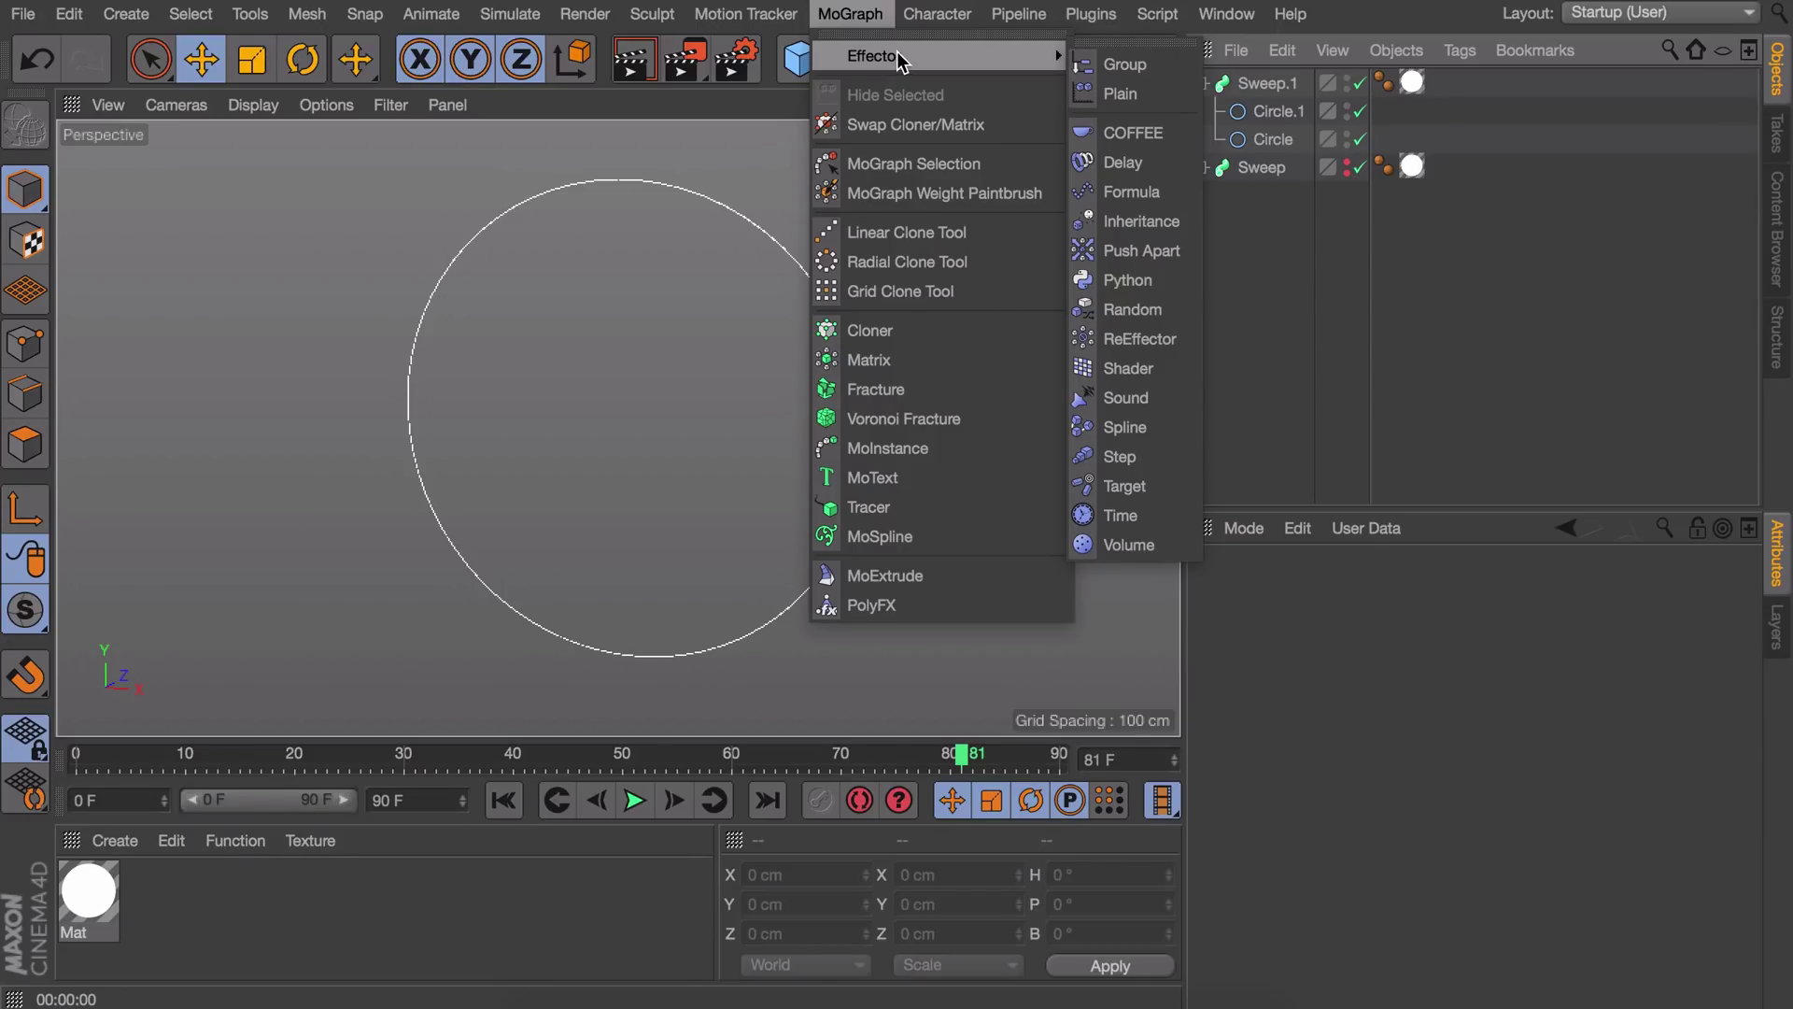
click(1123, 369)
drag(1286, 145, 1289, 169)
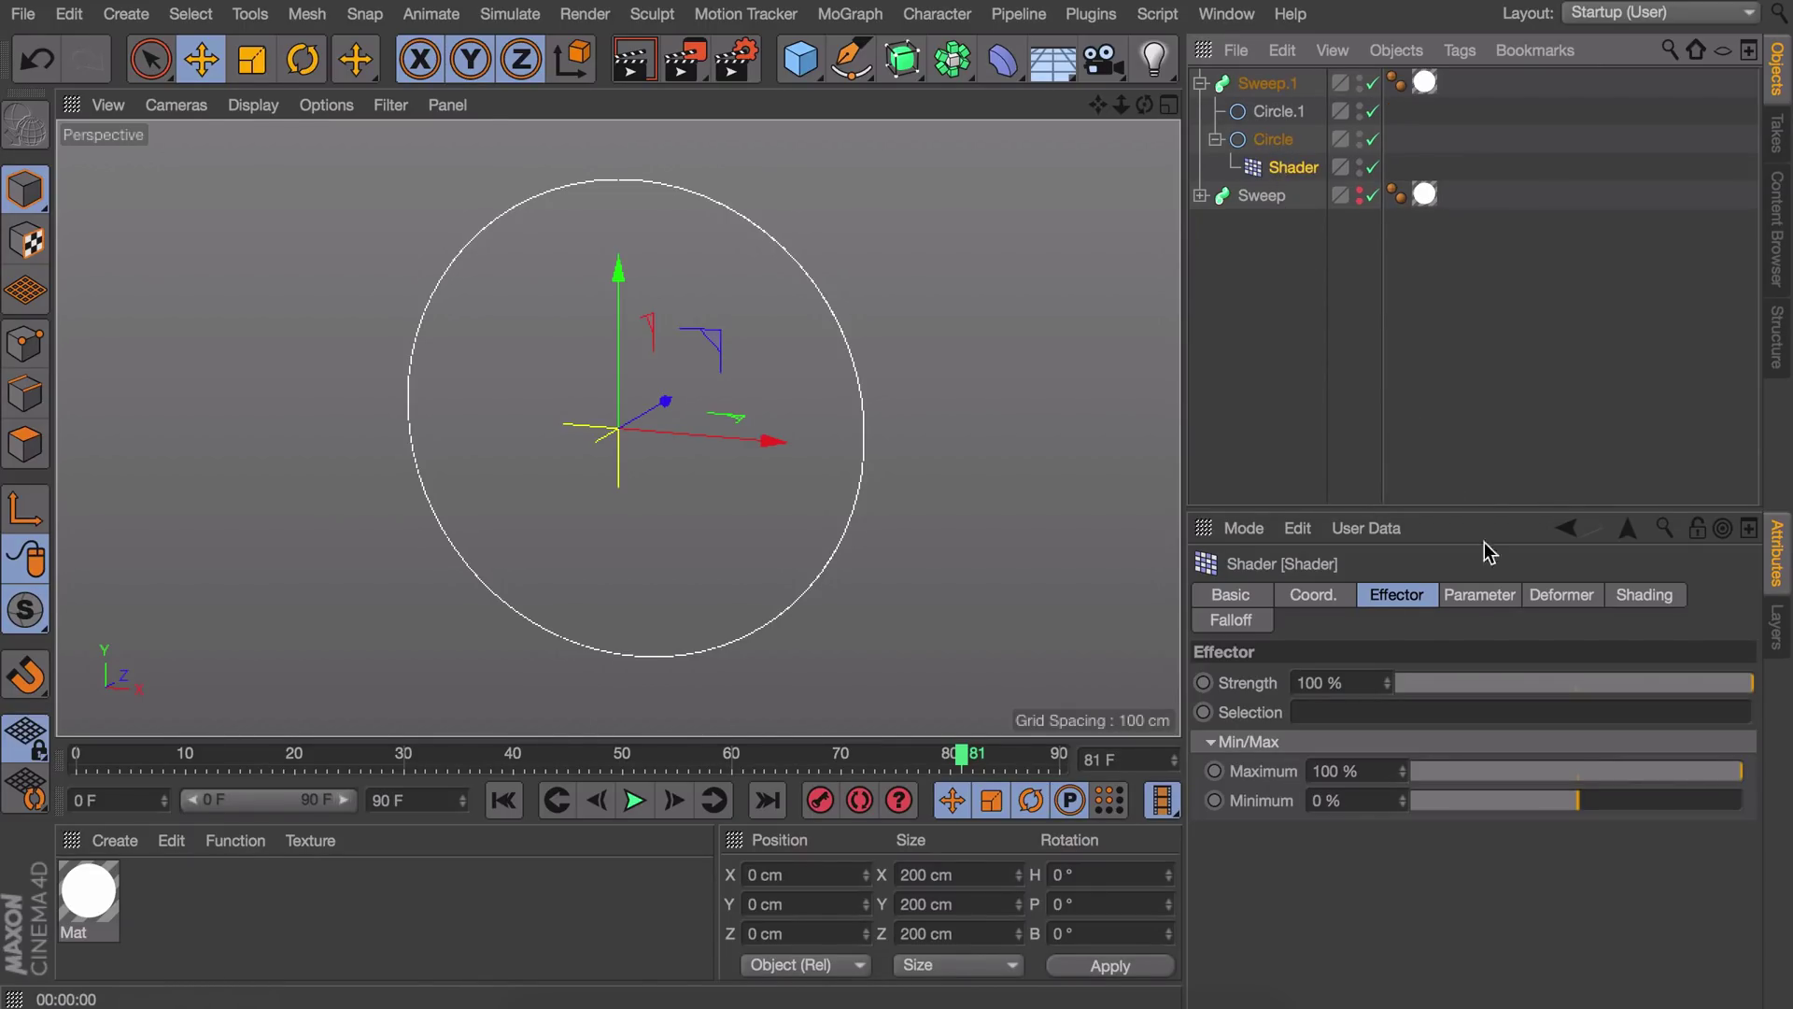
click(1561, 598)
click(1351, 687)
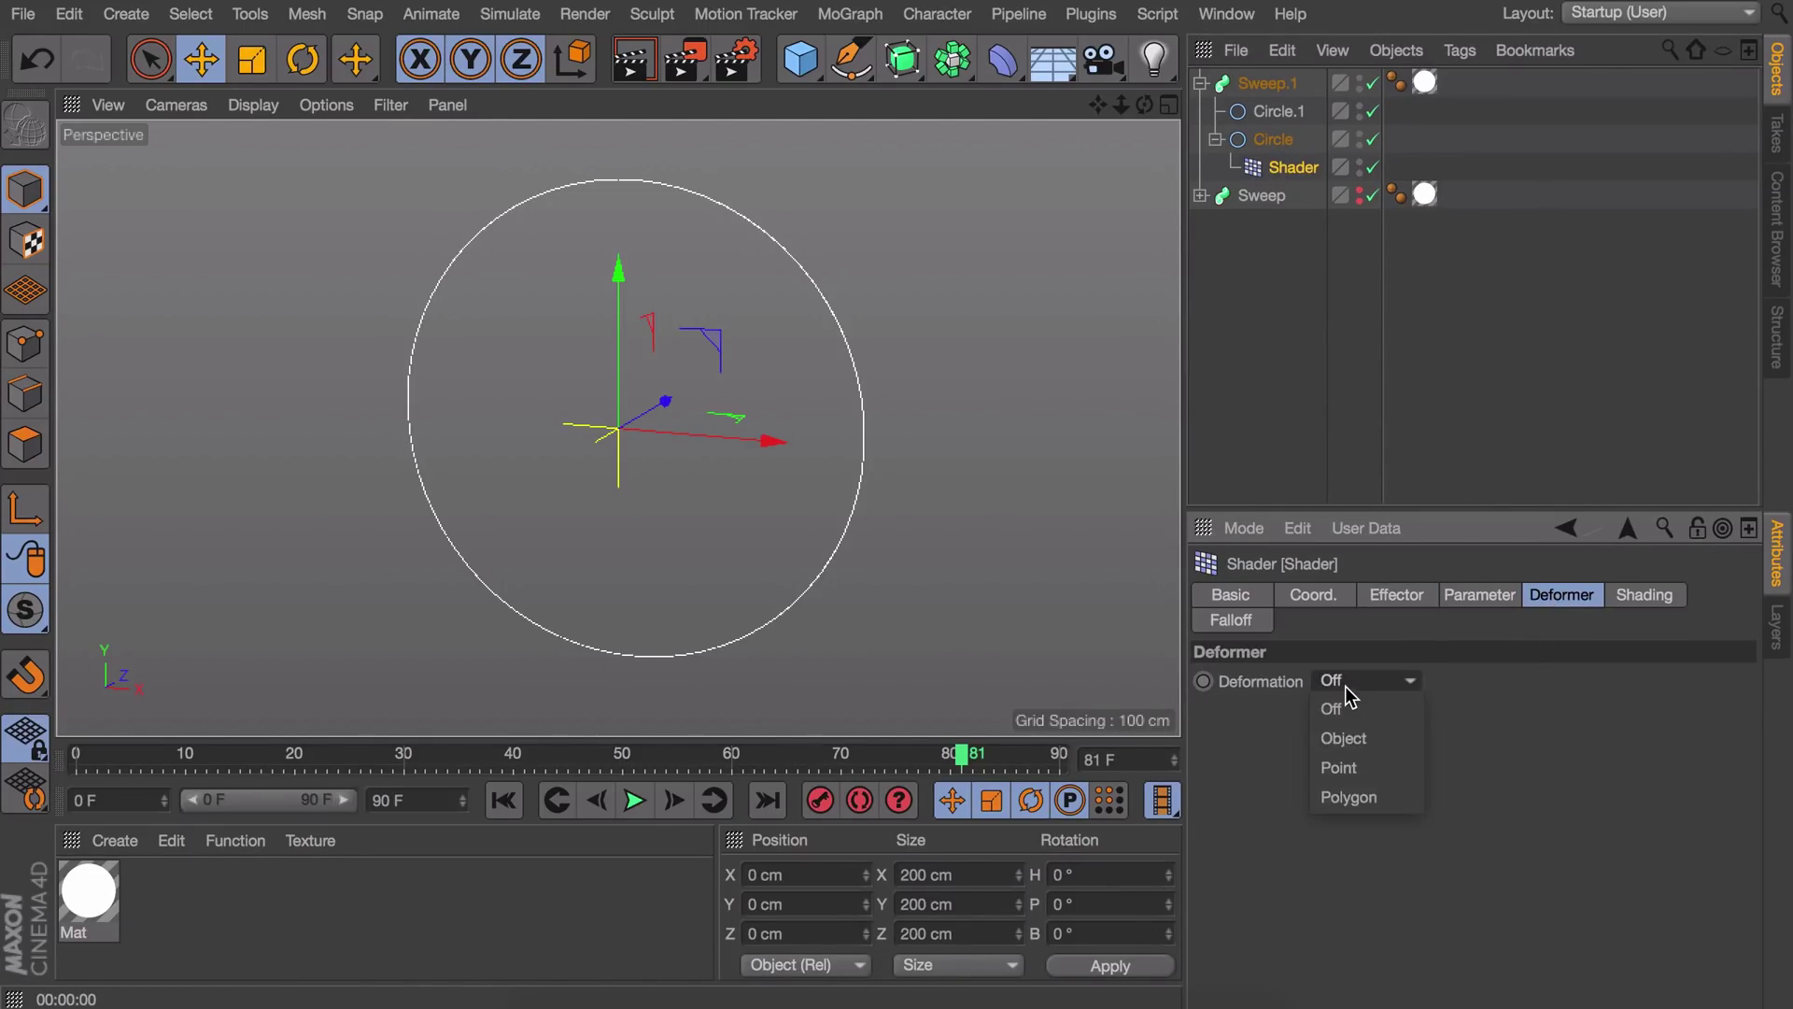
click(1350, 769)
click(1414, 601)
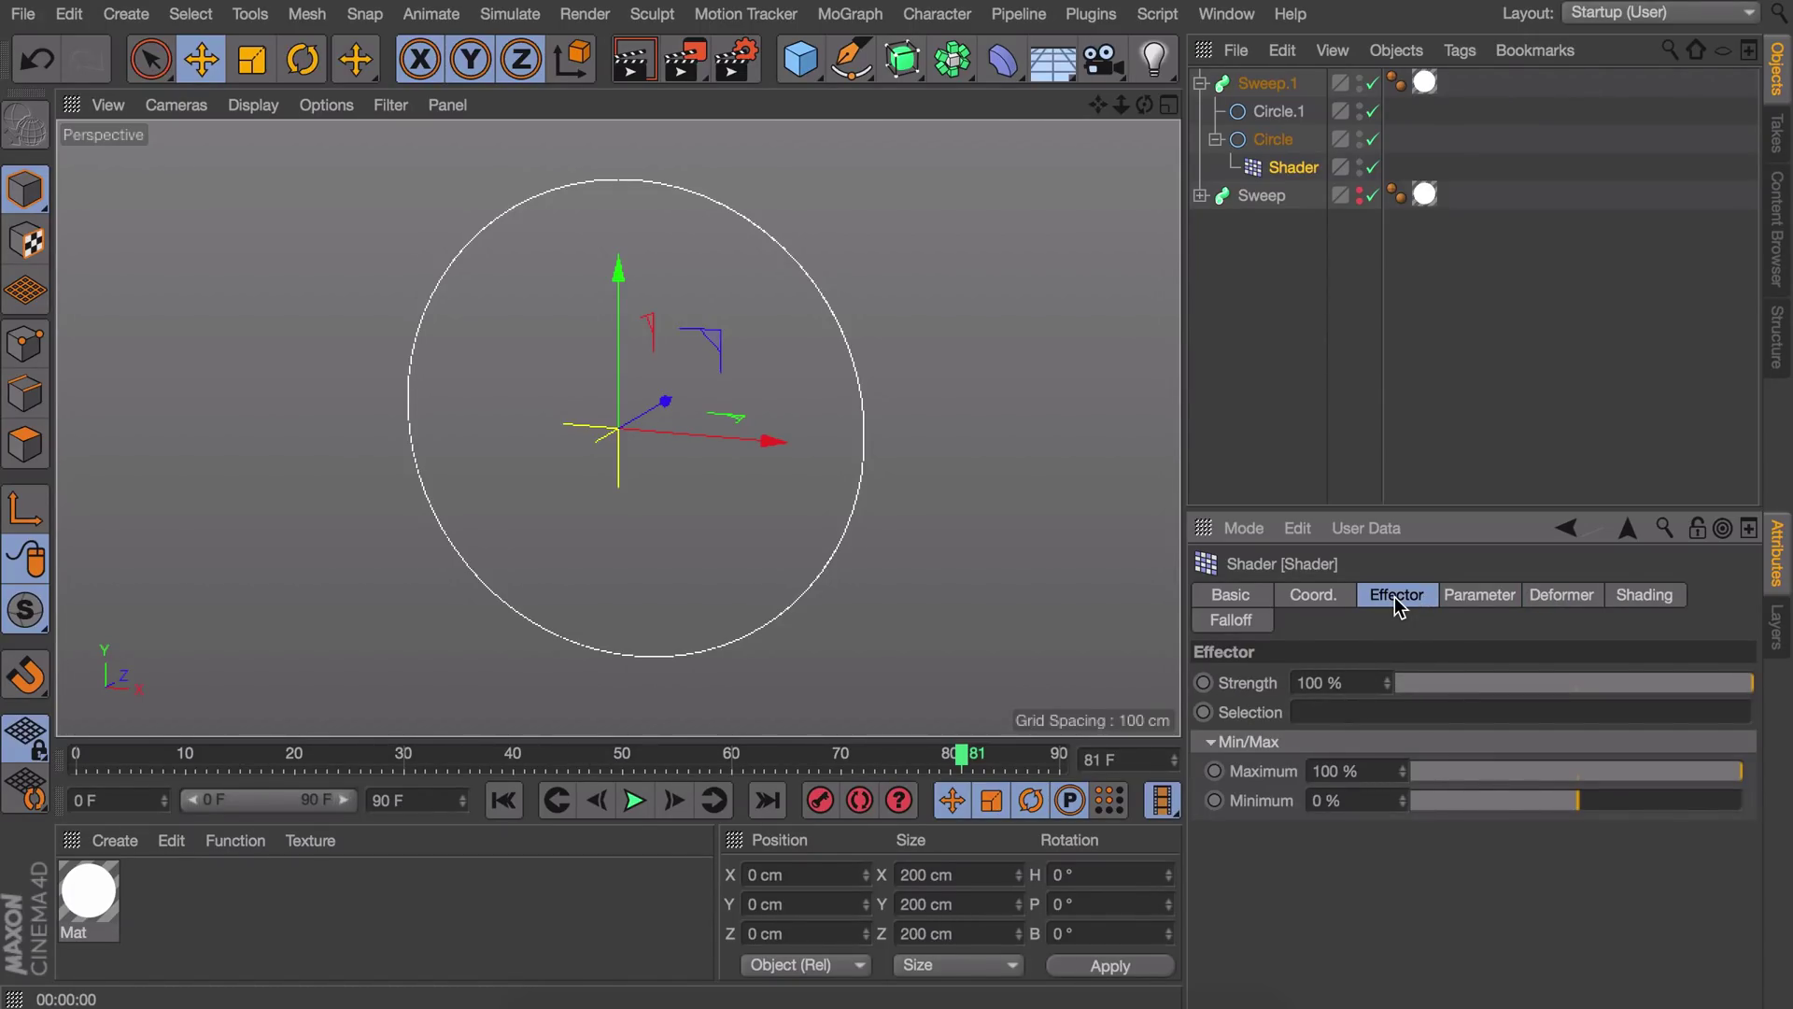
Step: Load a Noise shader into the Shader effector's Shading settings and preview the playback
click(1643, 597)
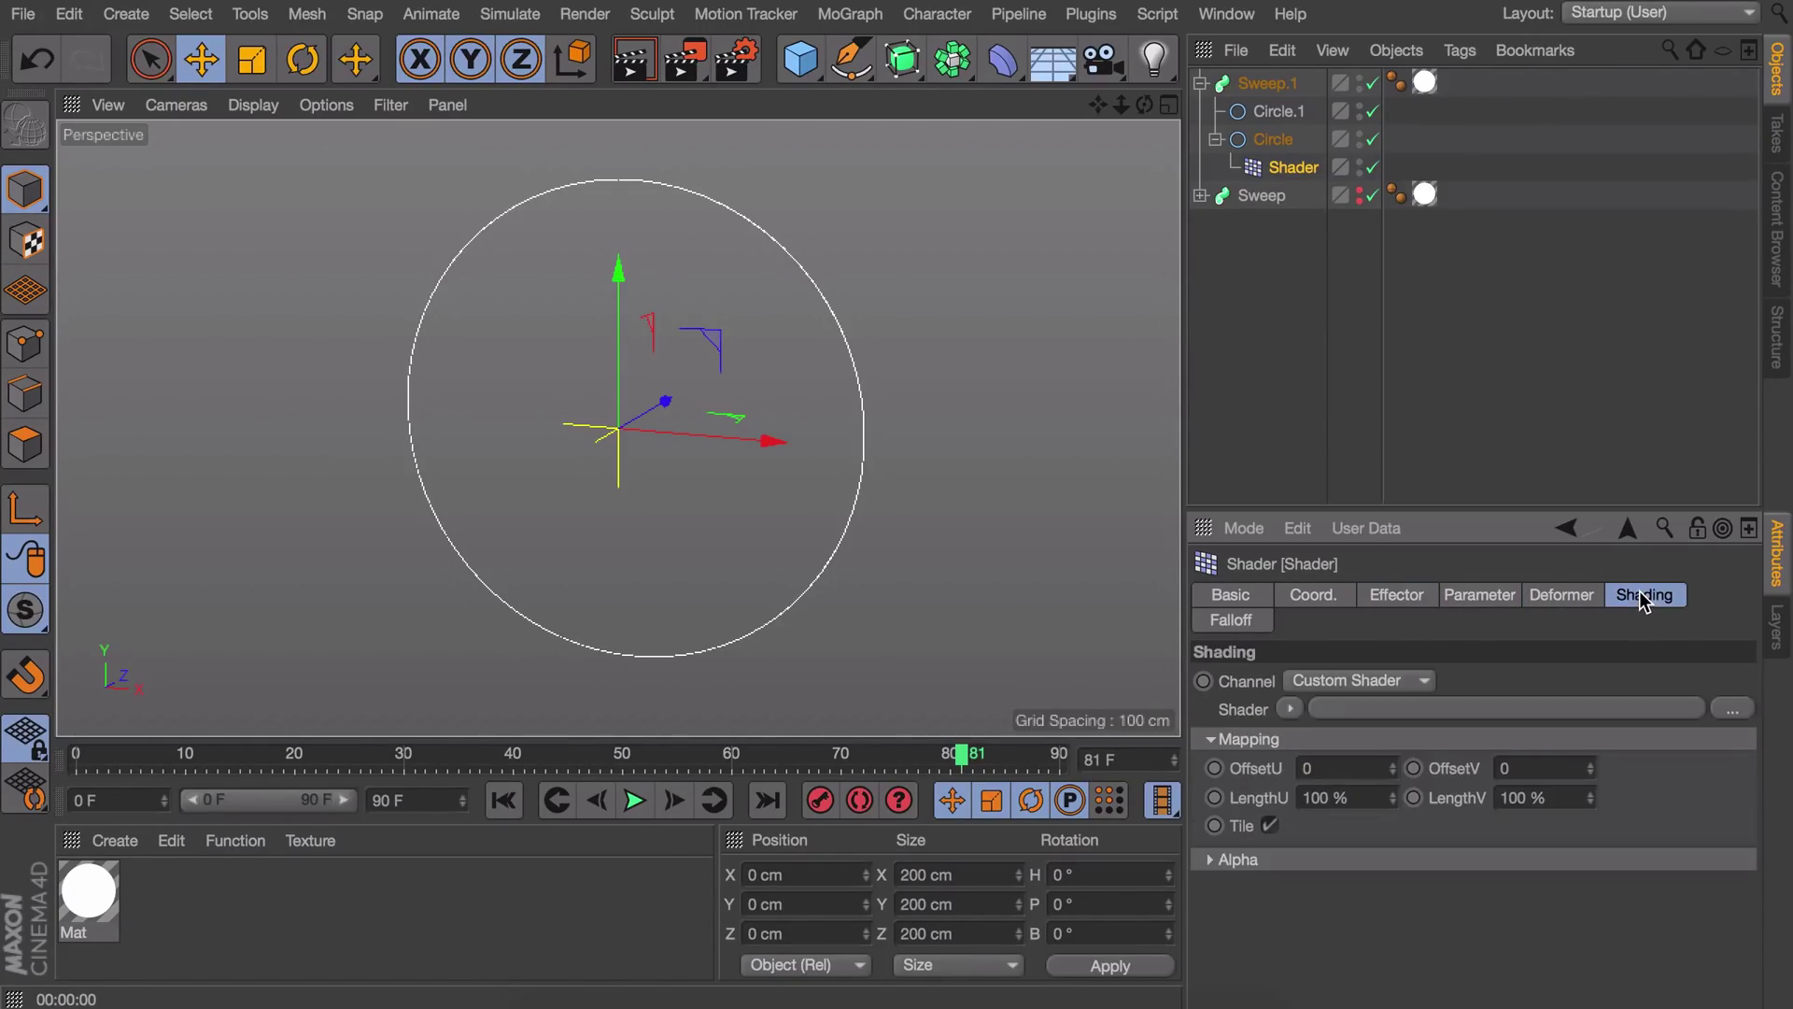
click(1290, 709)
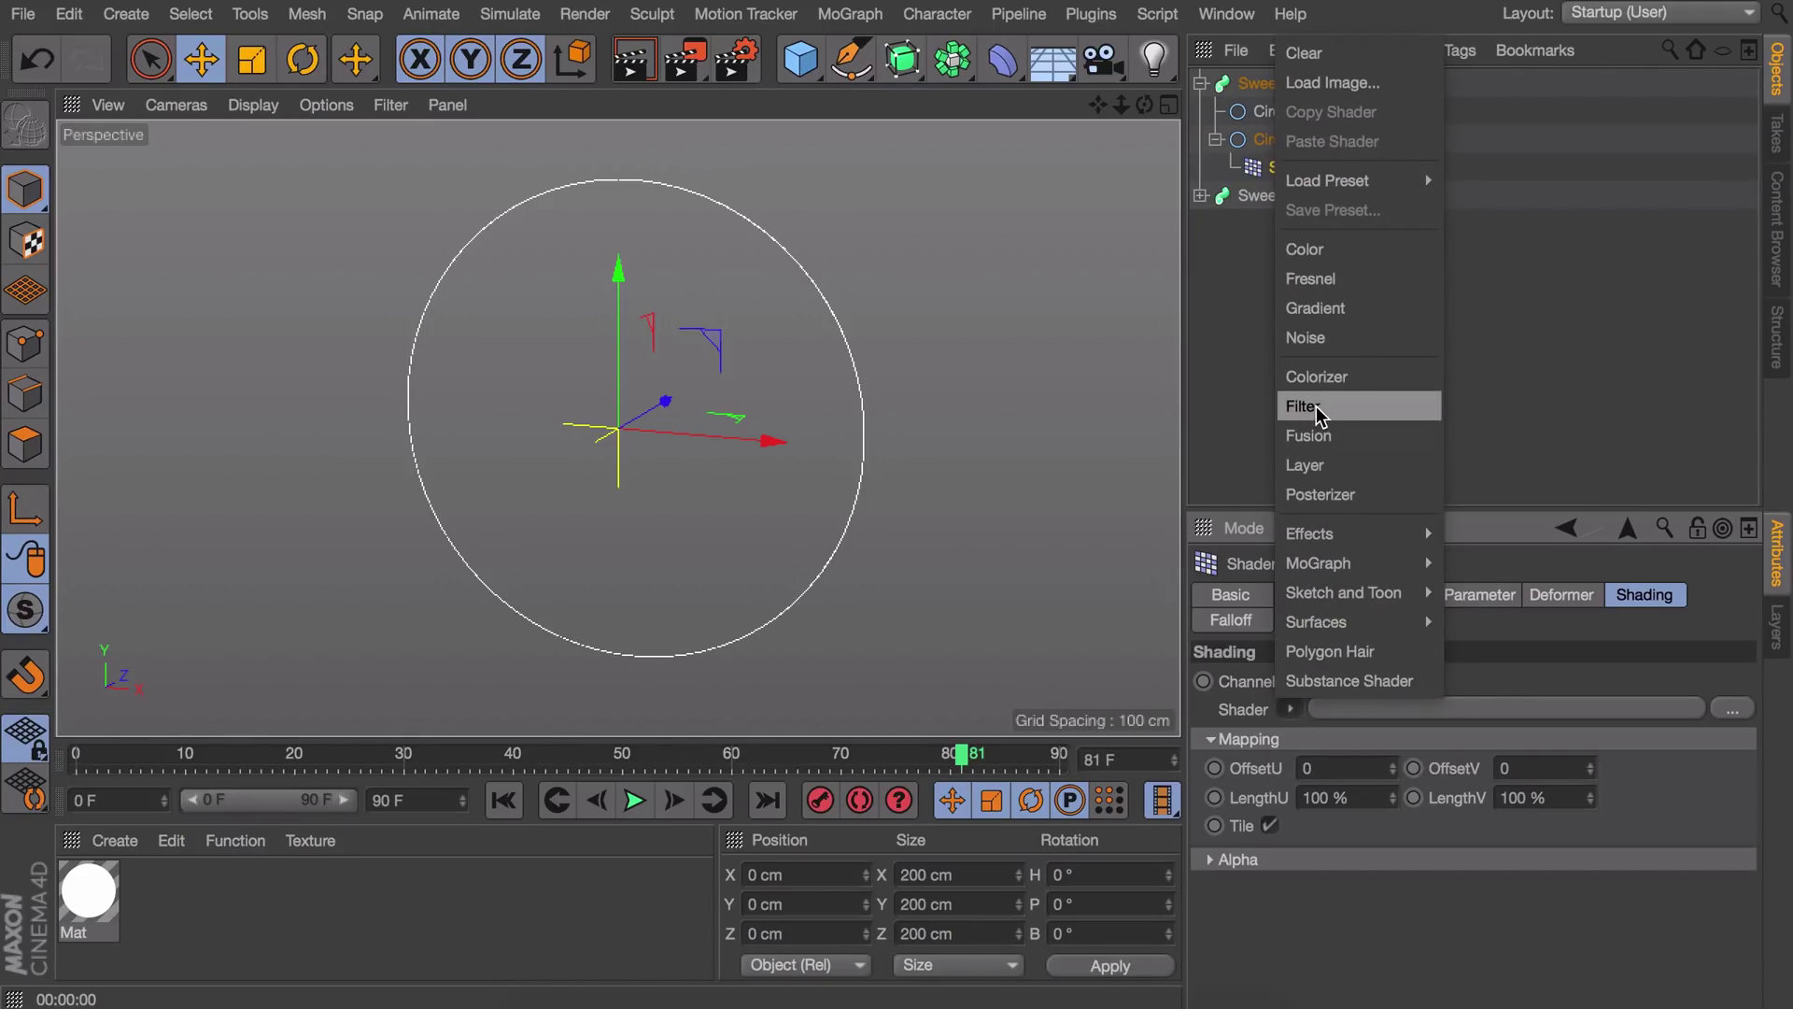
click(1307, 337)
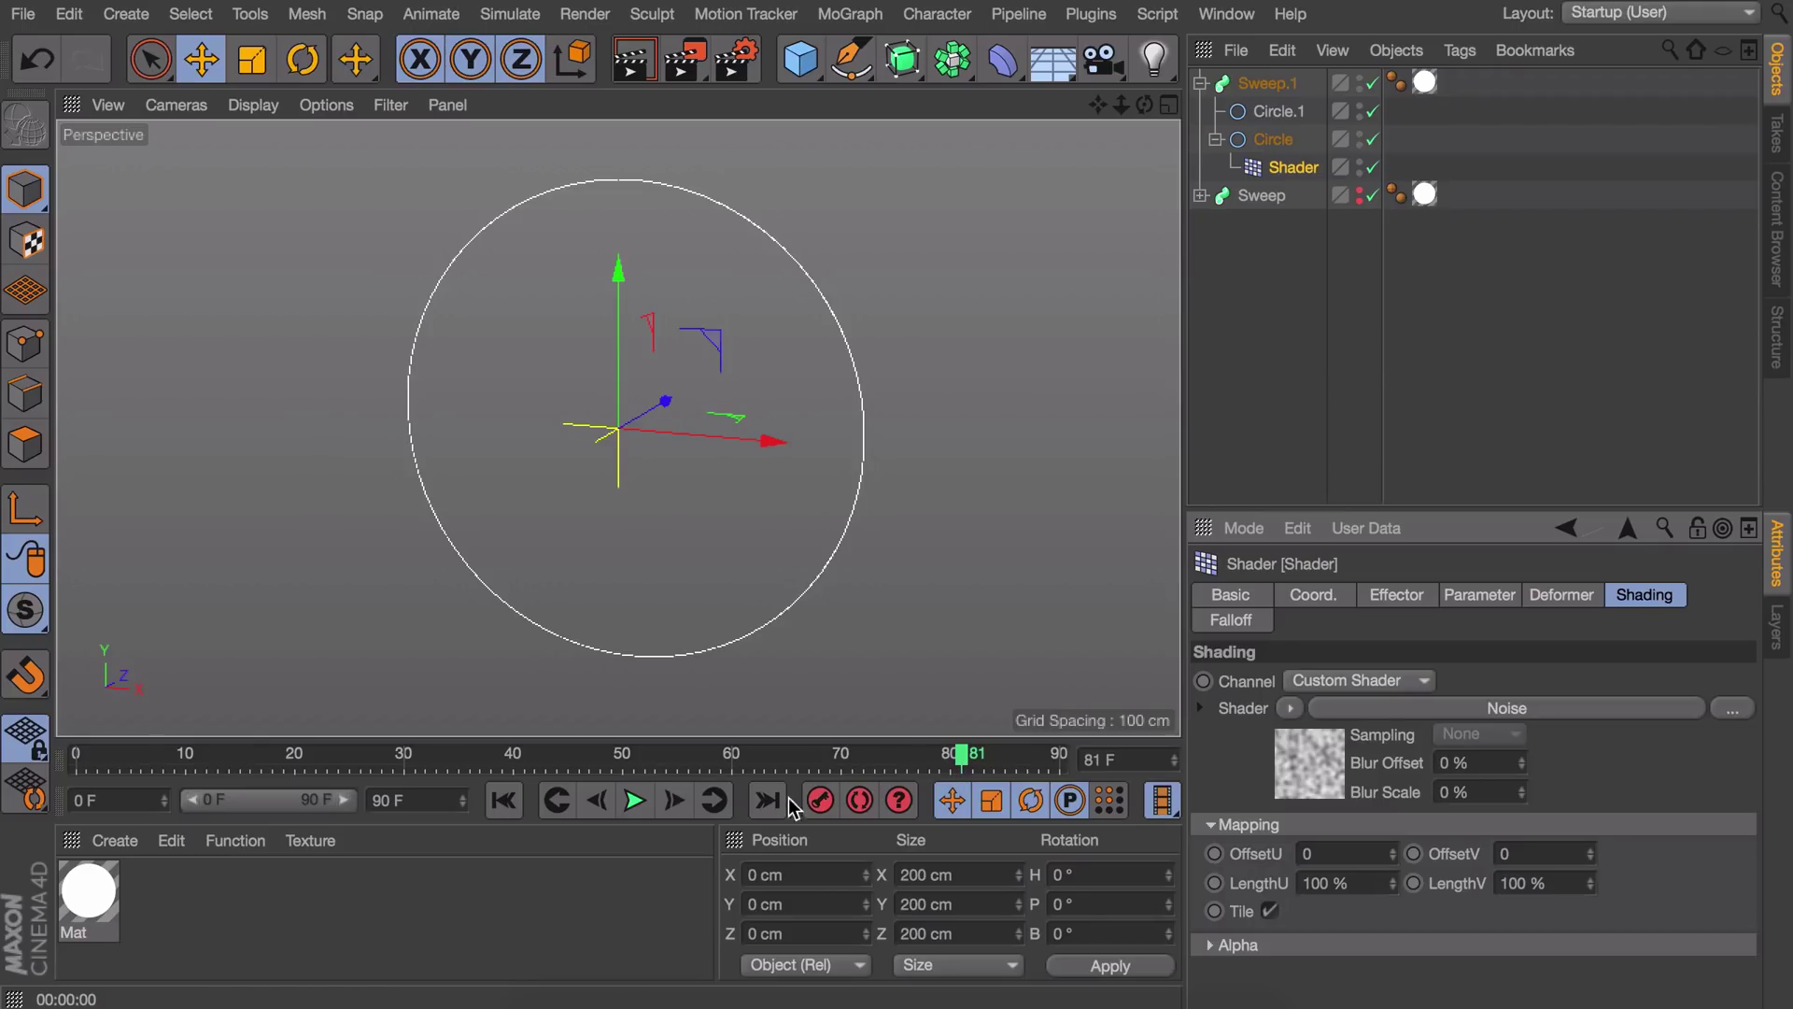
click(634, 801)
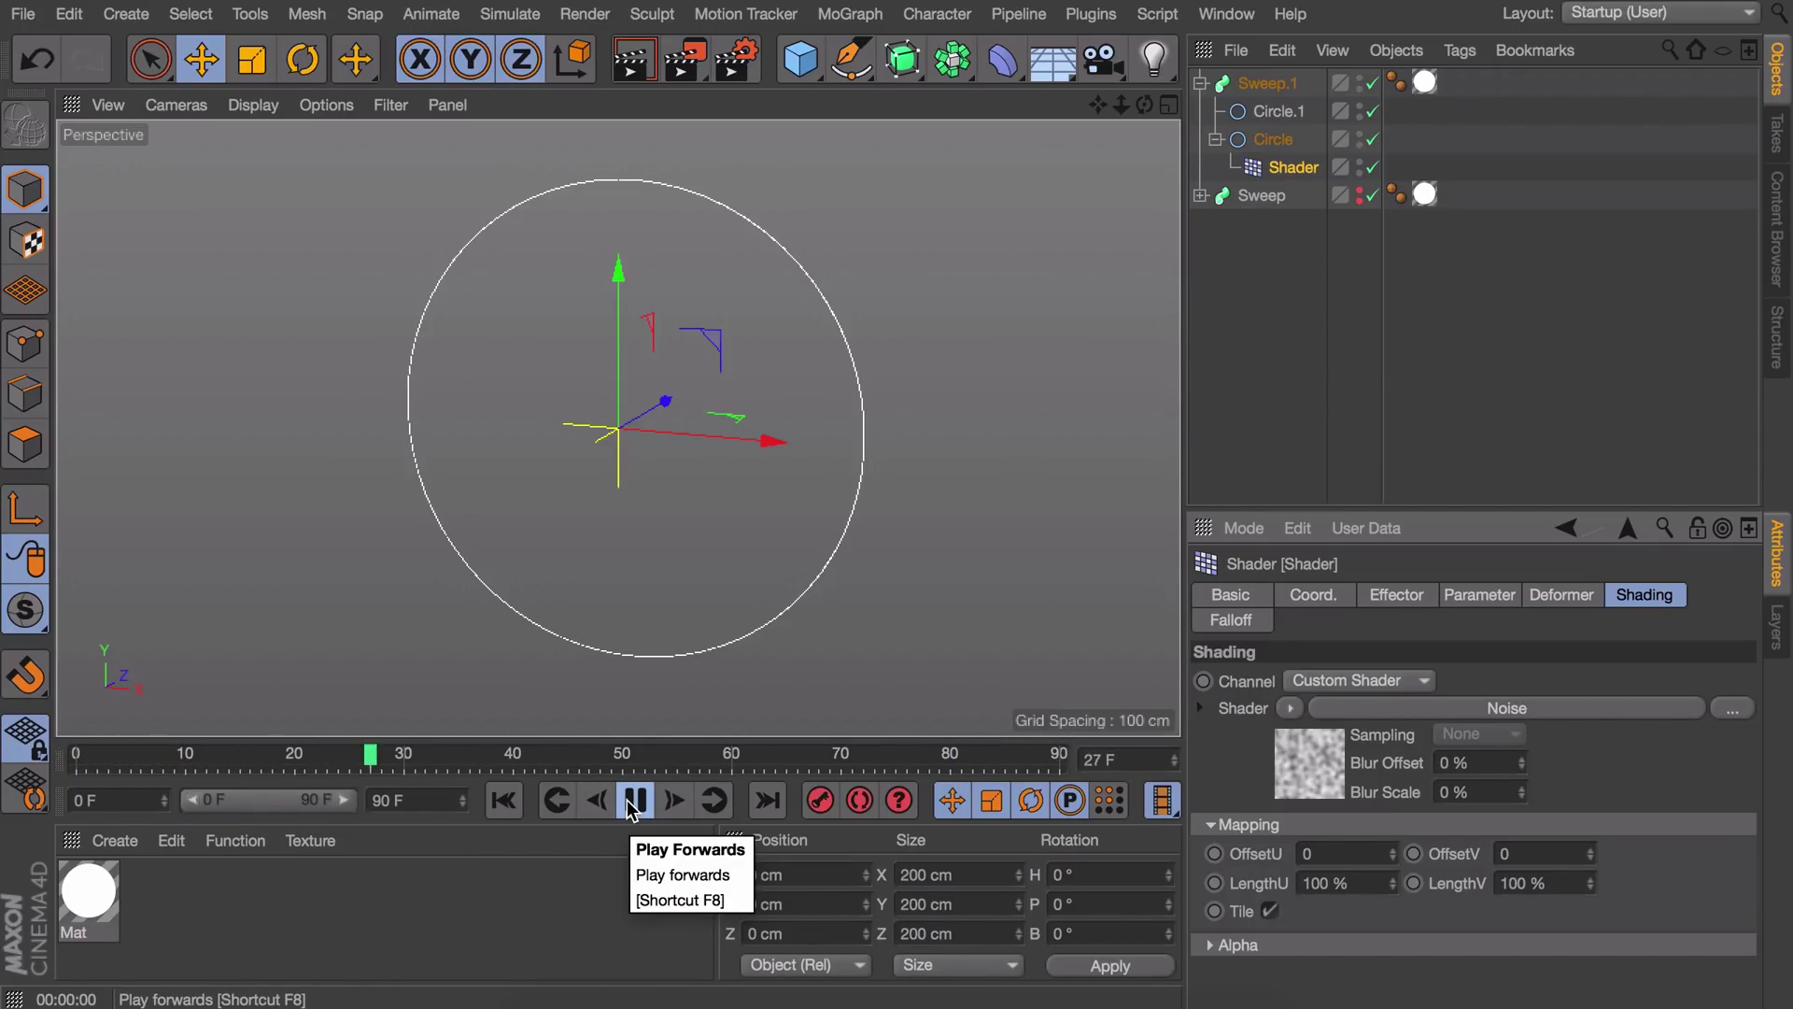
click(634, 801)
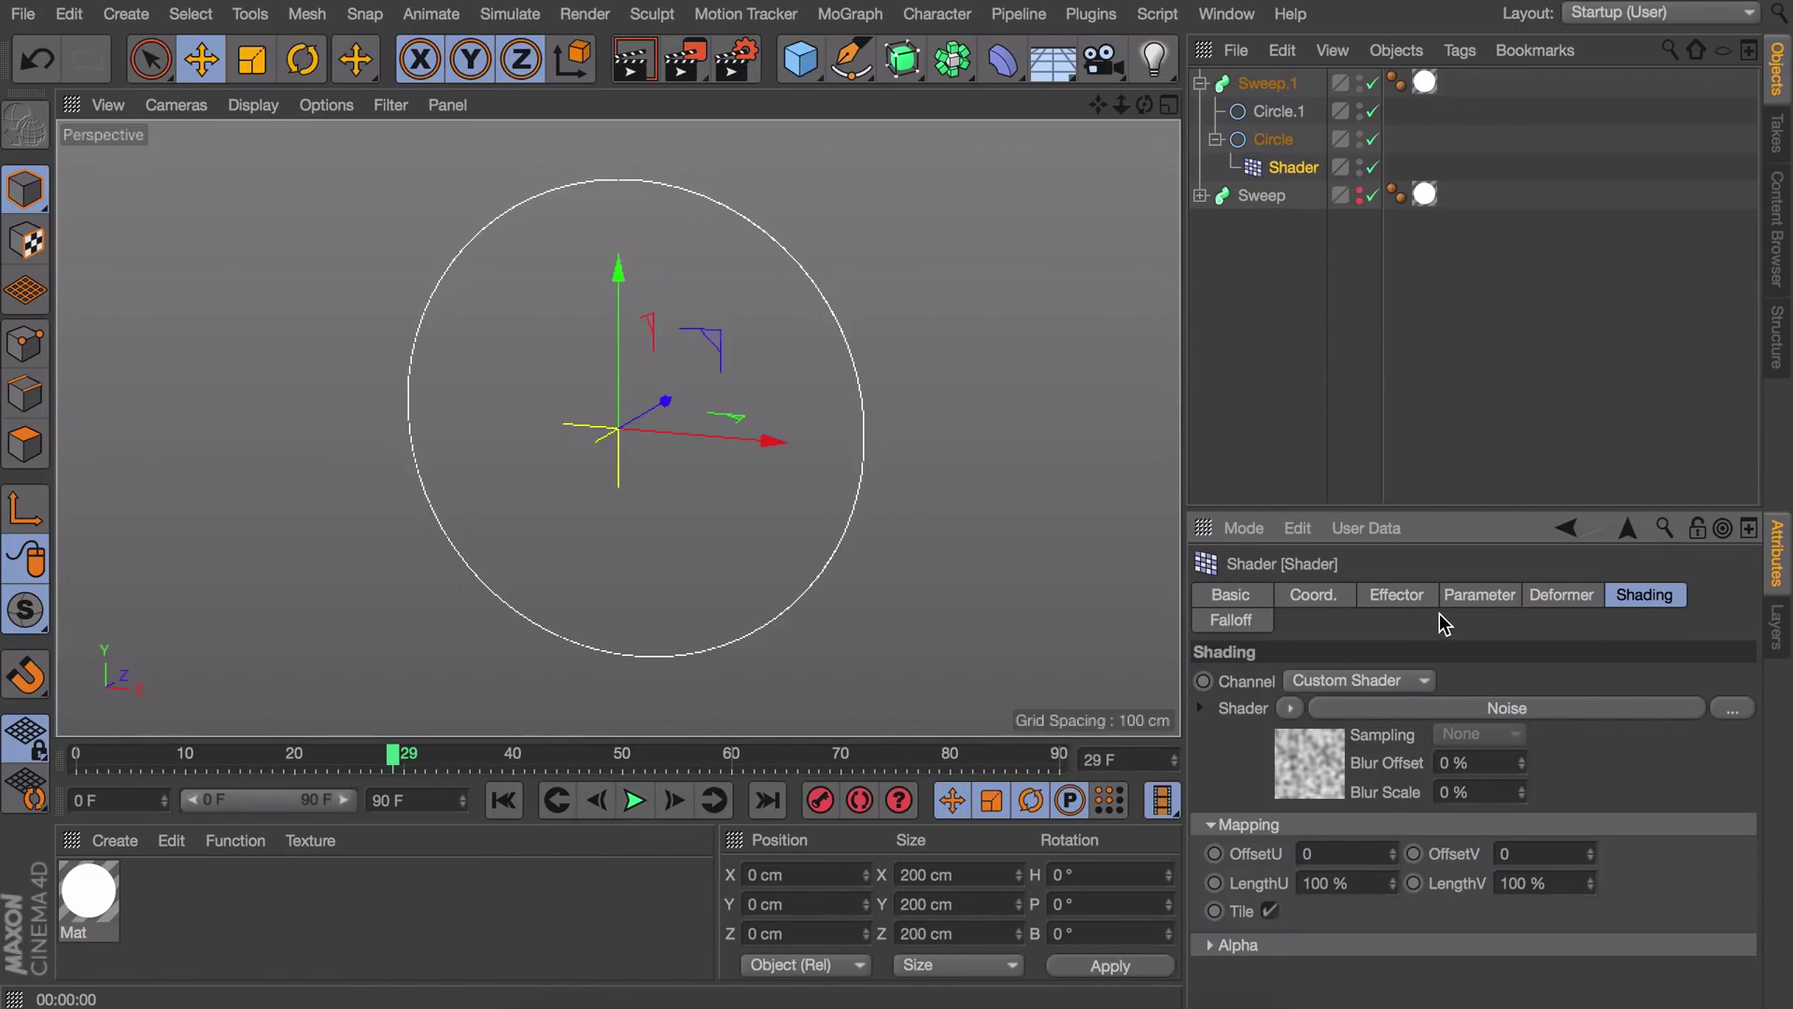
click(1543, 602)
click(1502, 599)
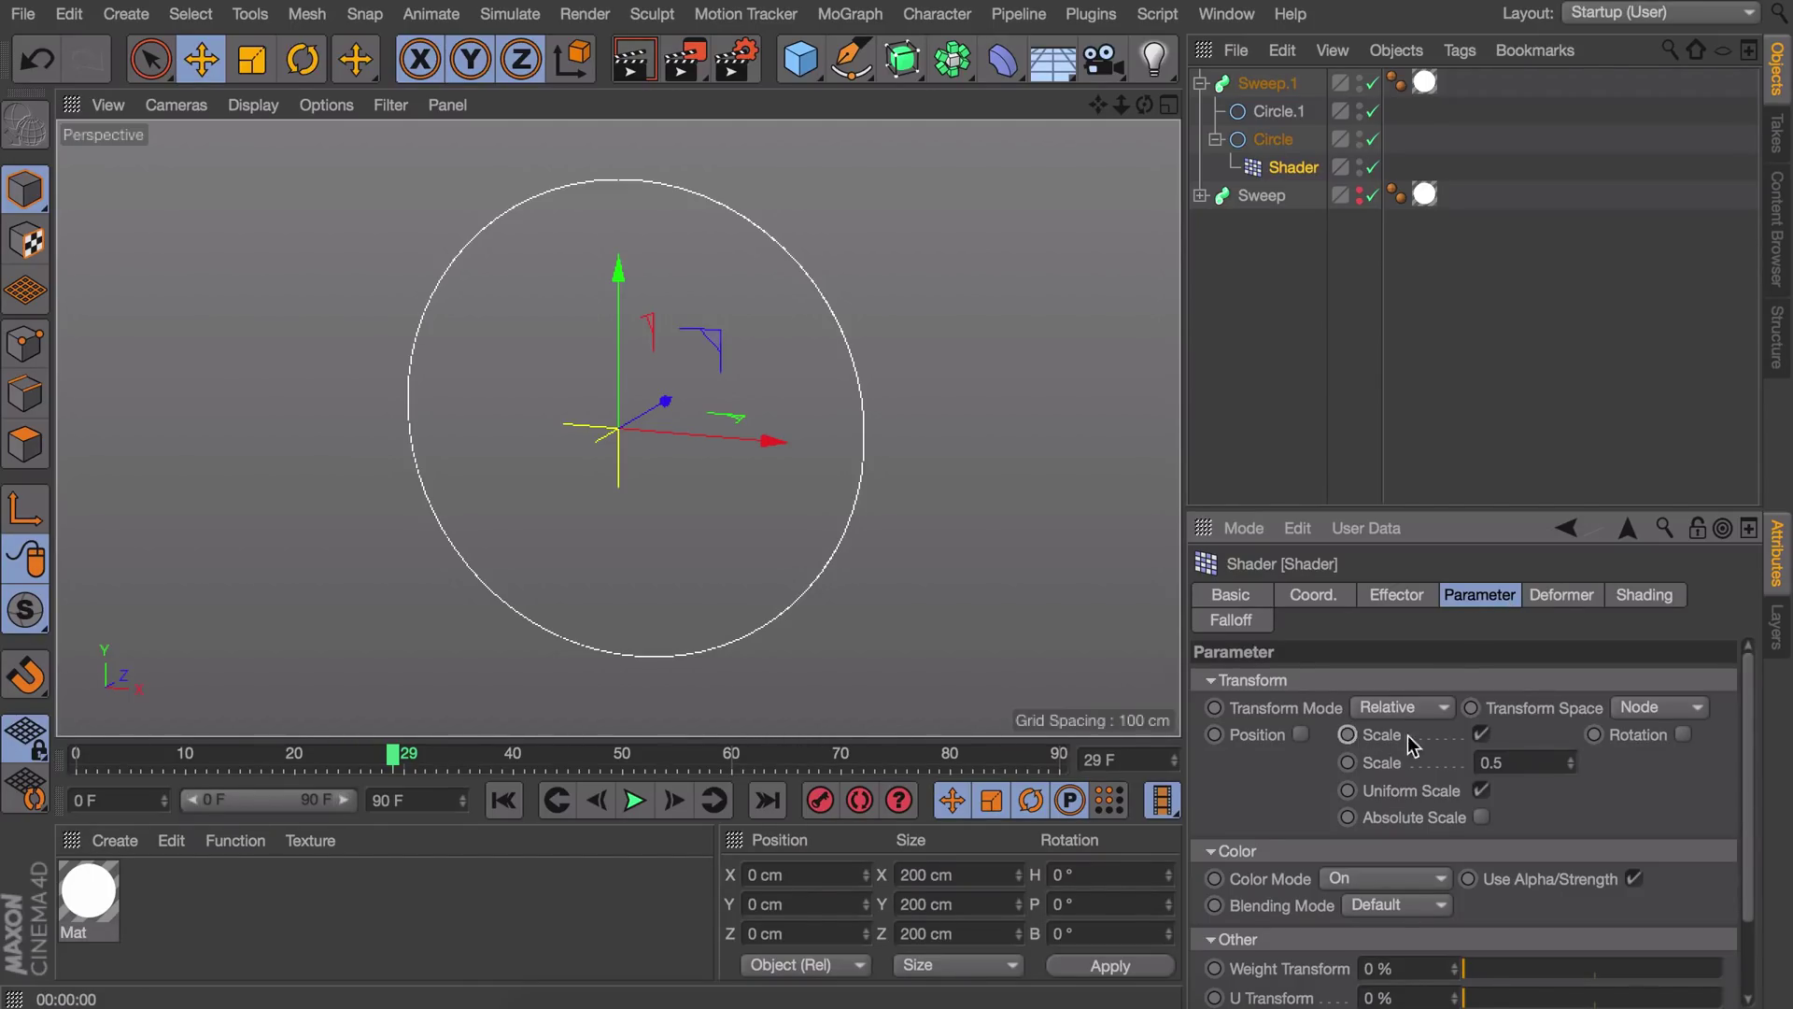
Step: Switch the Shader effector from Scale to Position with P.Z at 50 cm and preview playback
click(1482, 735)
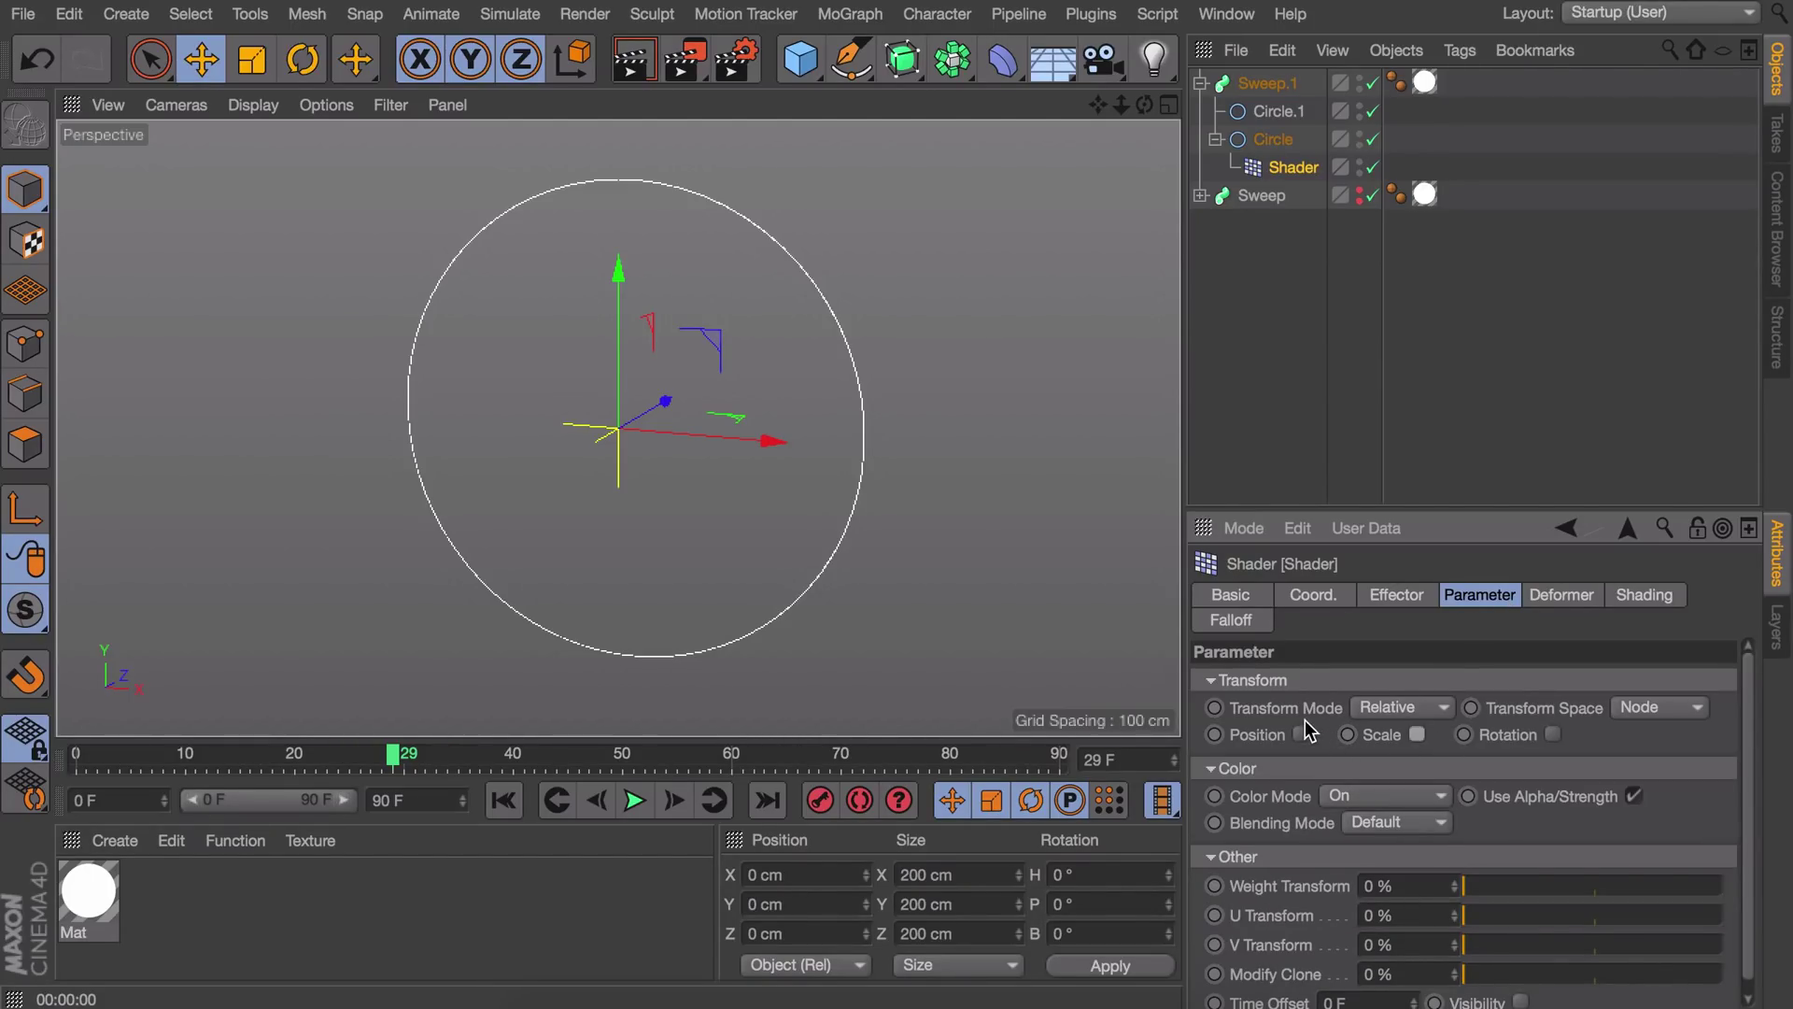
click(1300, 734)
click(1336, 816)
text(50)
key(Return)
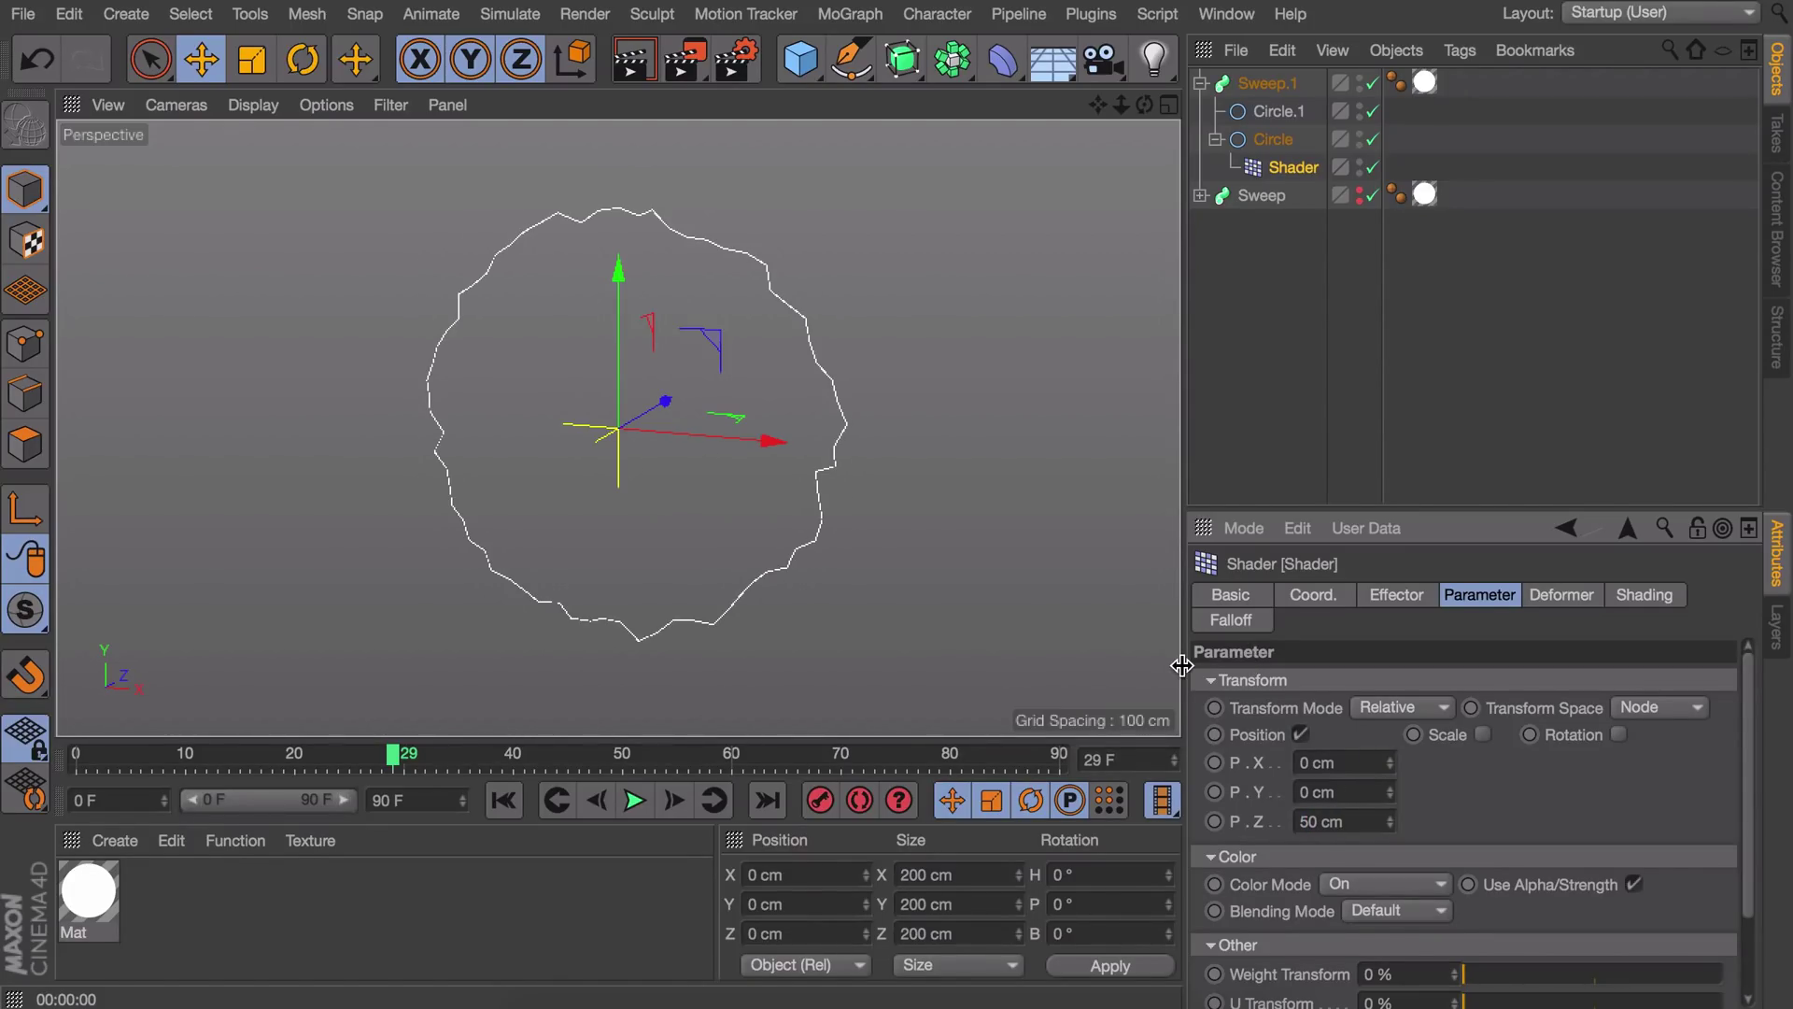
click(634, 801)
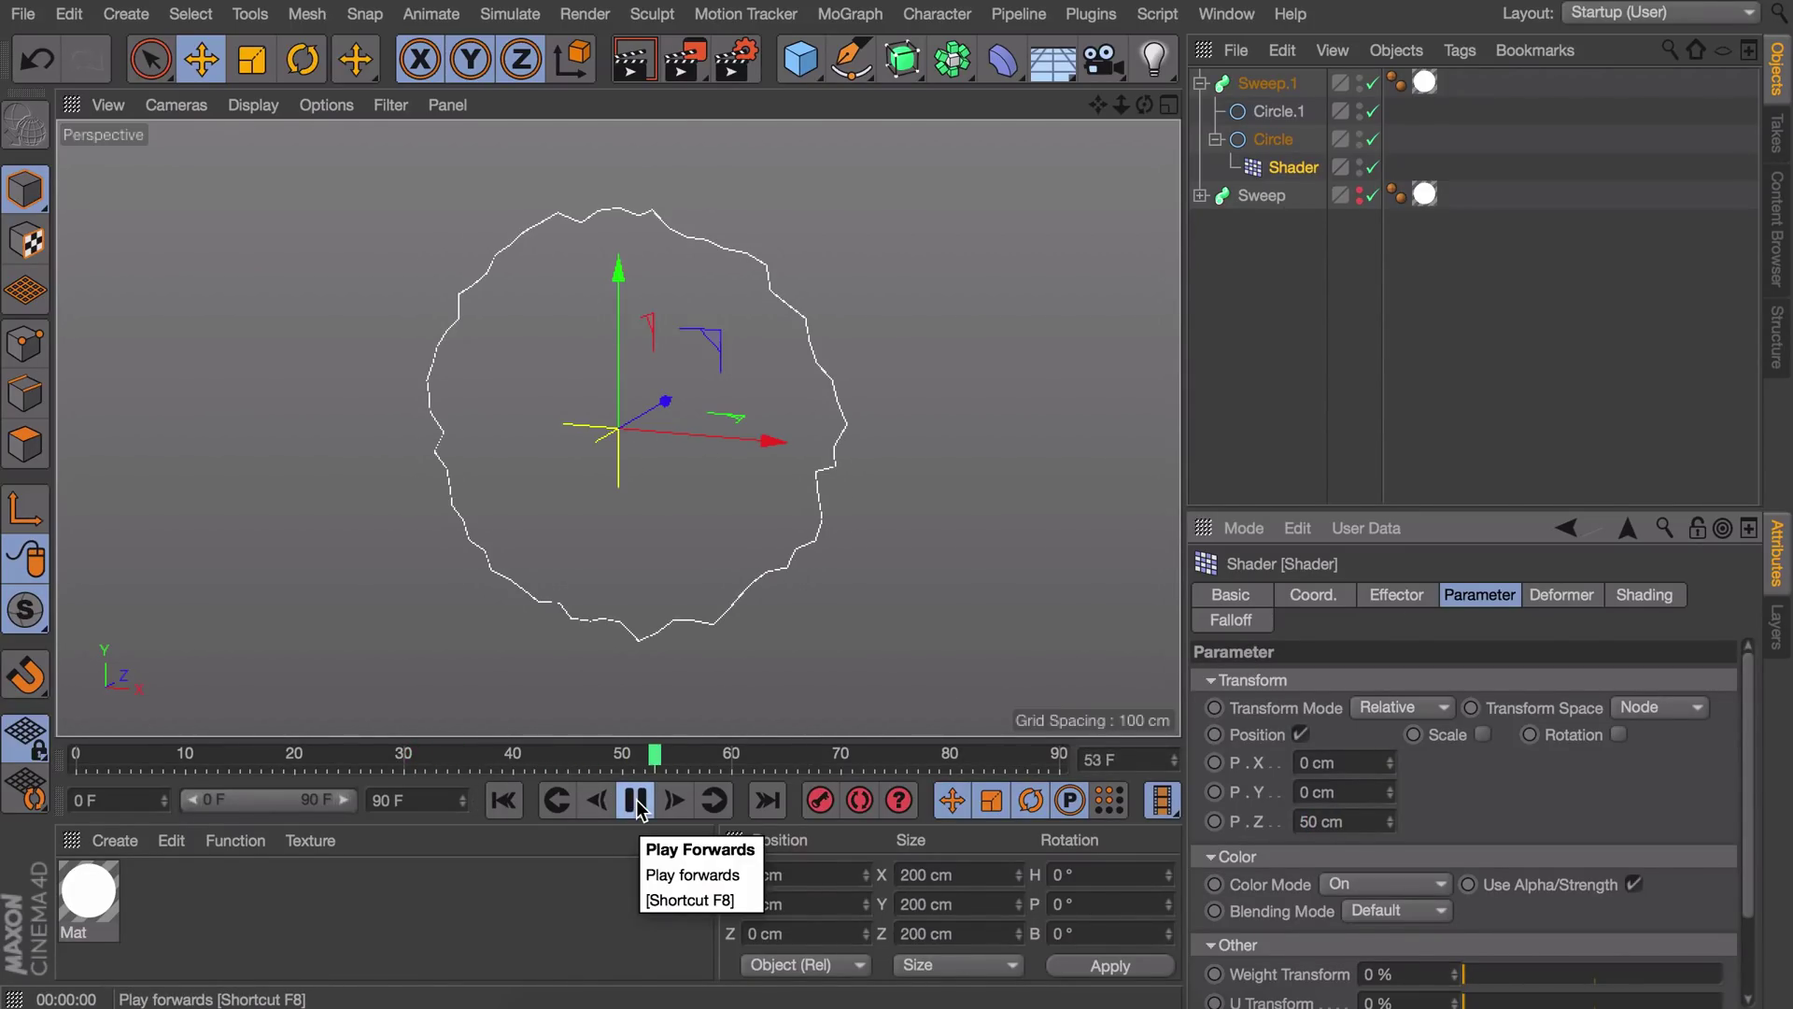
click(636, 801)
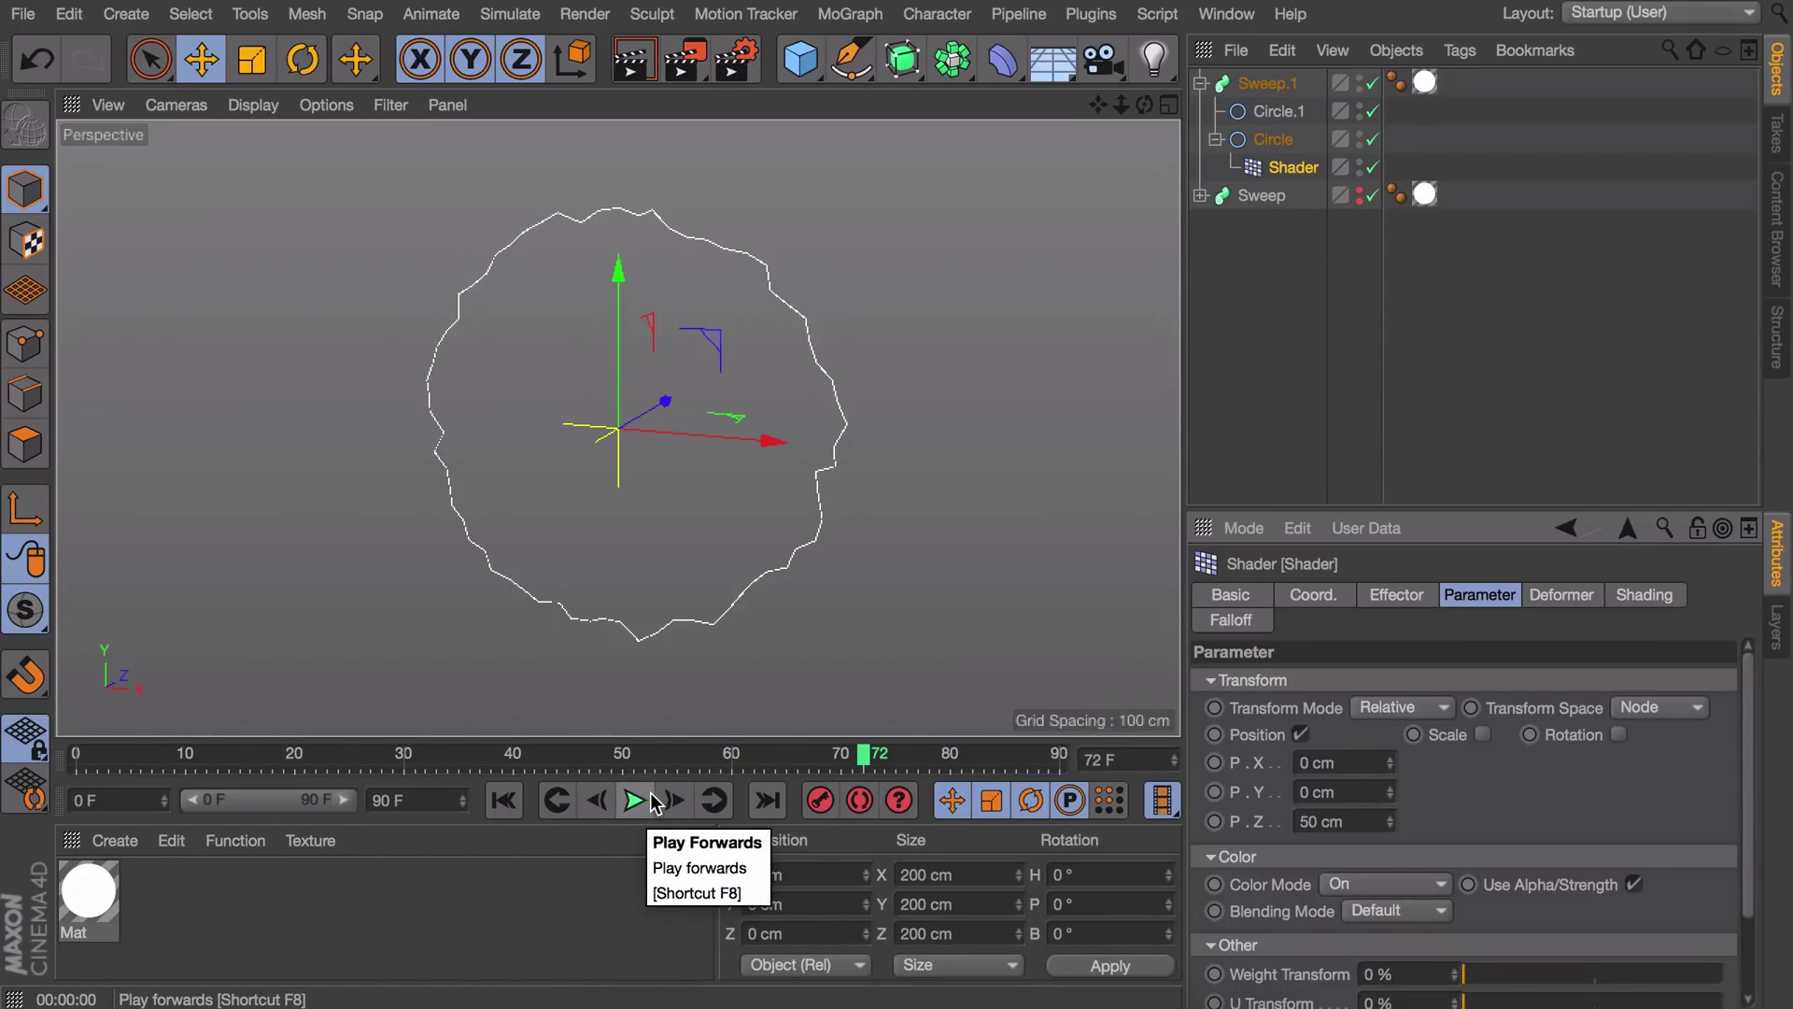
click(1636, 602)
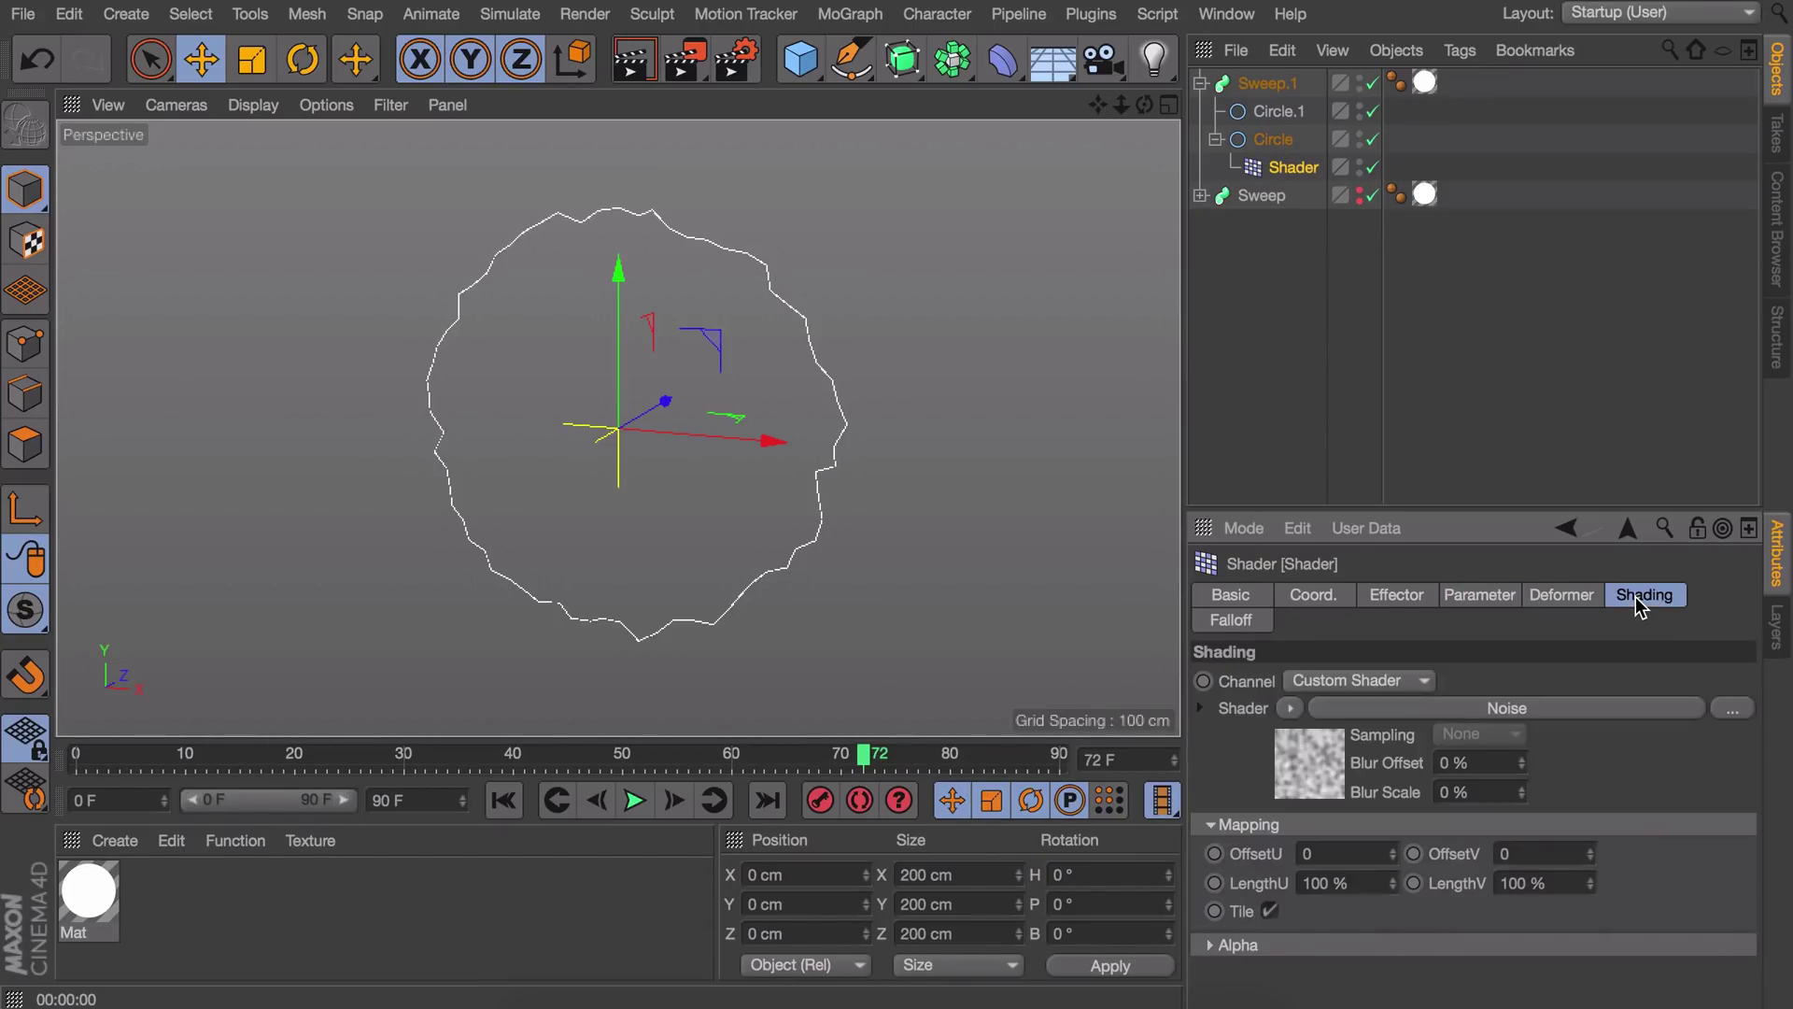
Step: Set the Noise shader's Animation Speed to 2 and preview the jagged ring's playback
click(1306, 767)
scroll(1306, 768, down, 5)
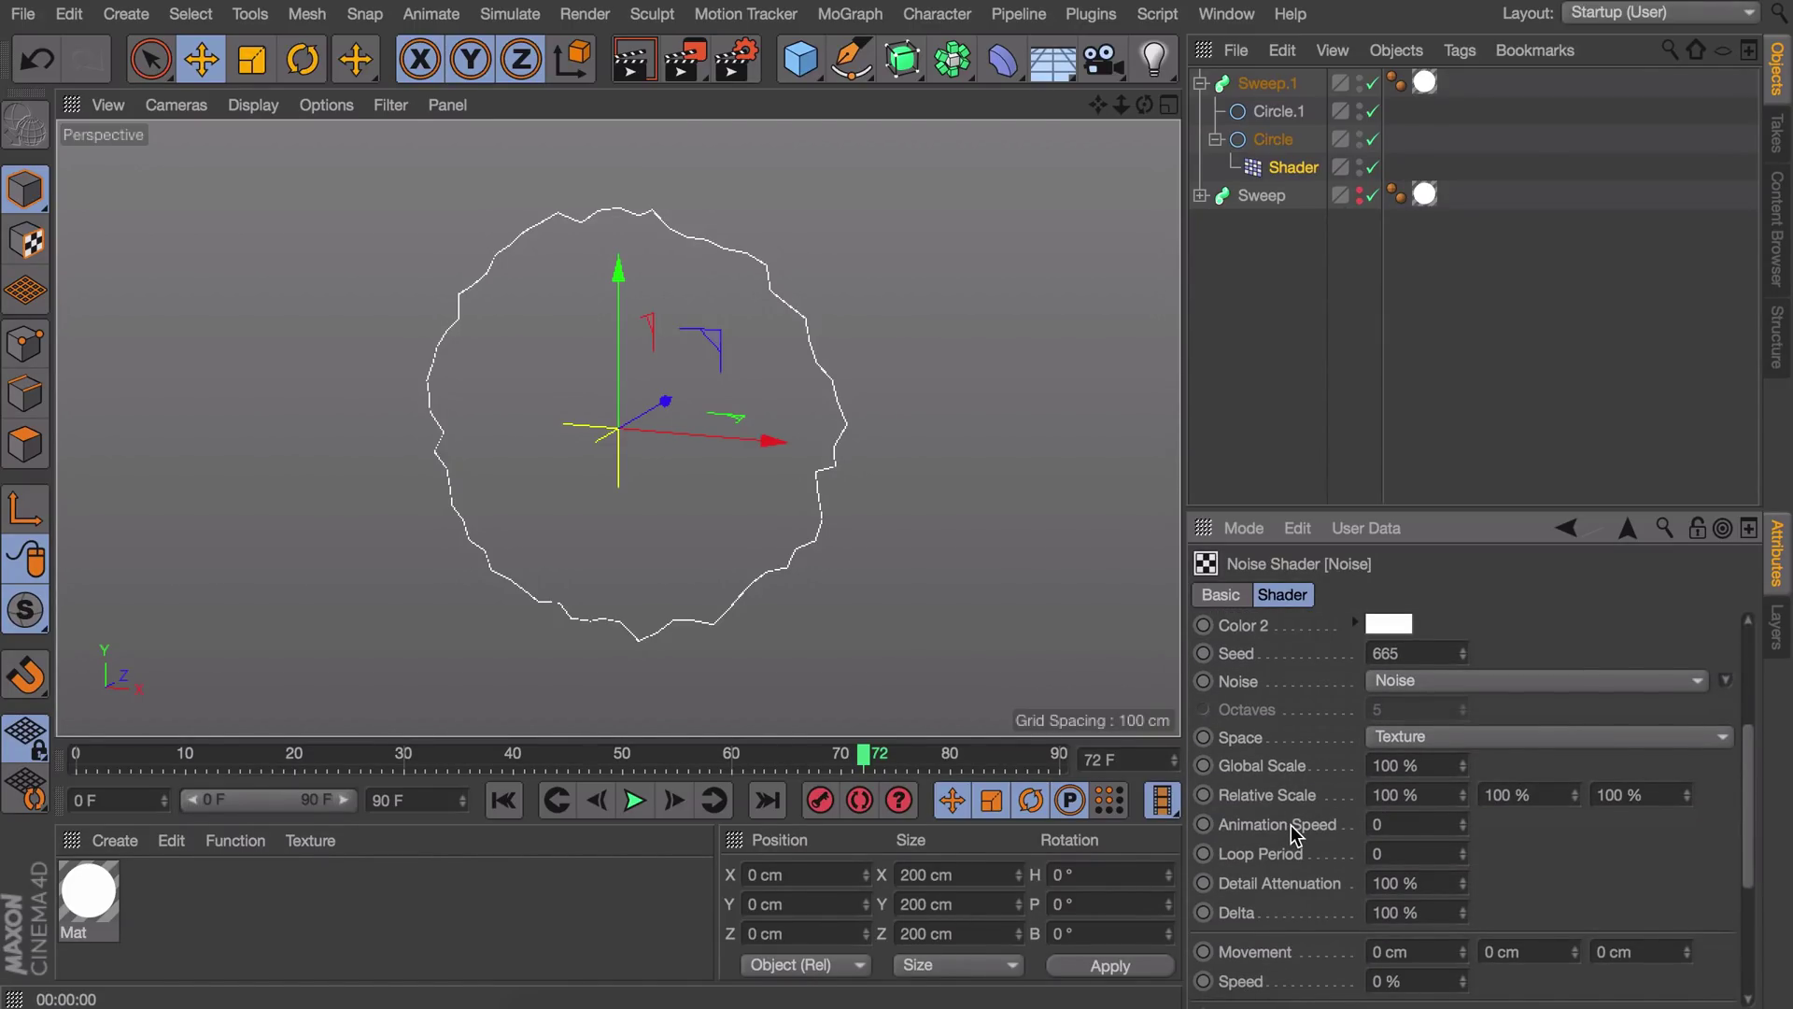
click(1430, 825)
text(2)
key(Return)
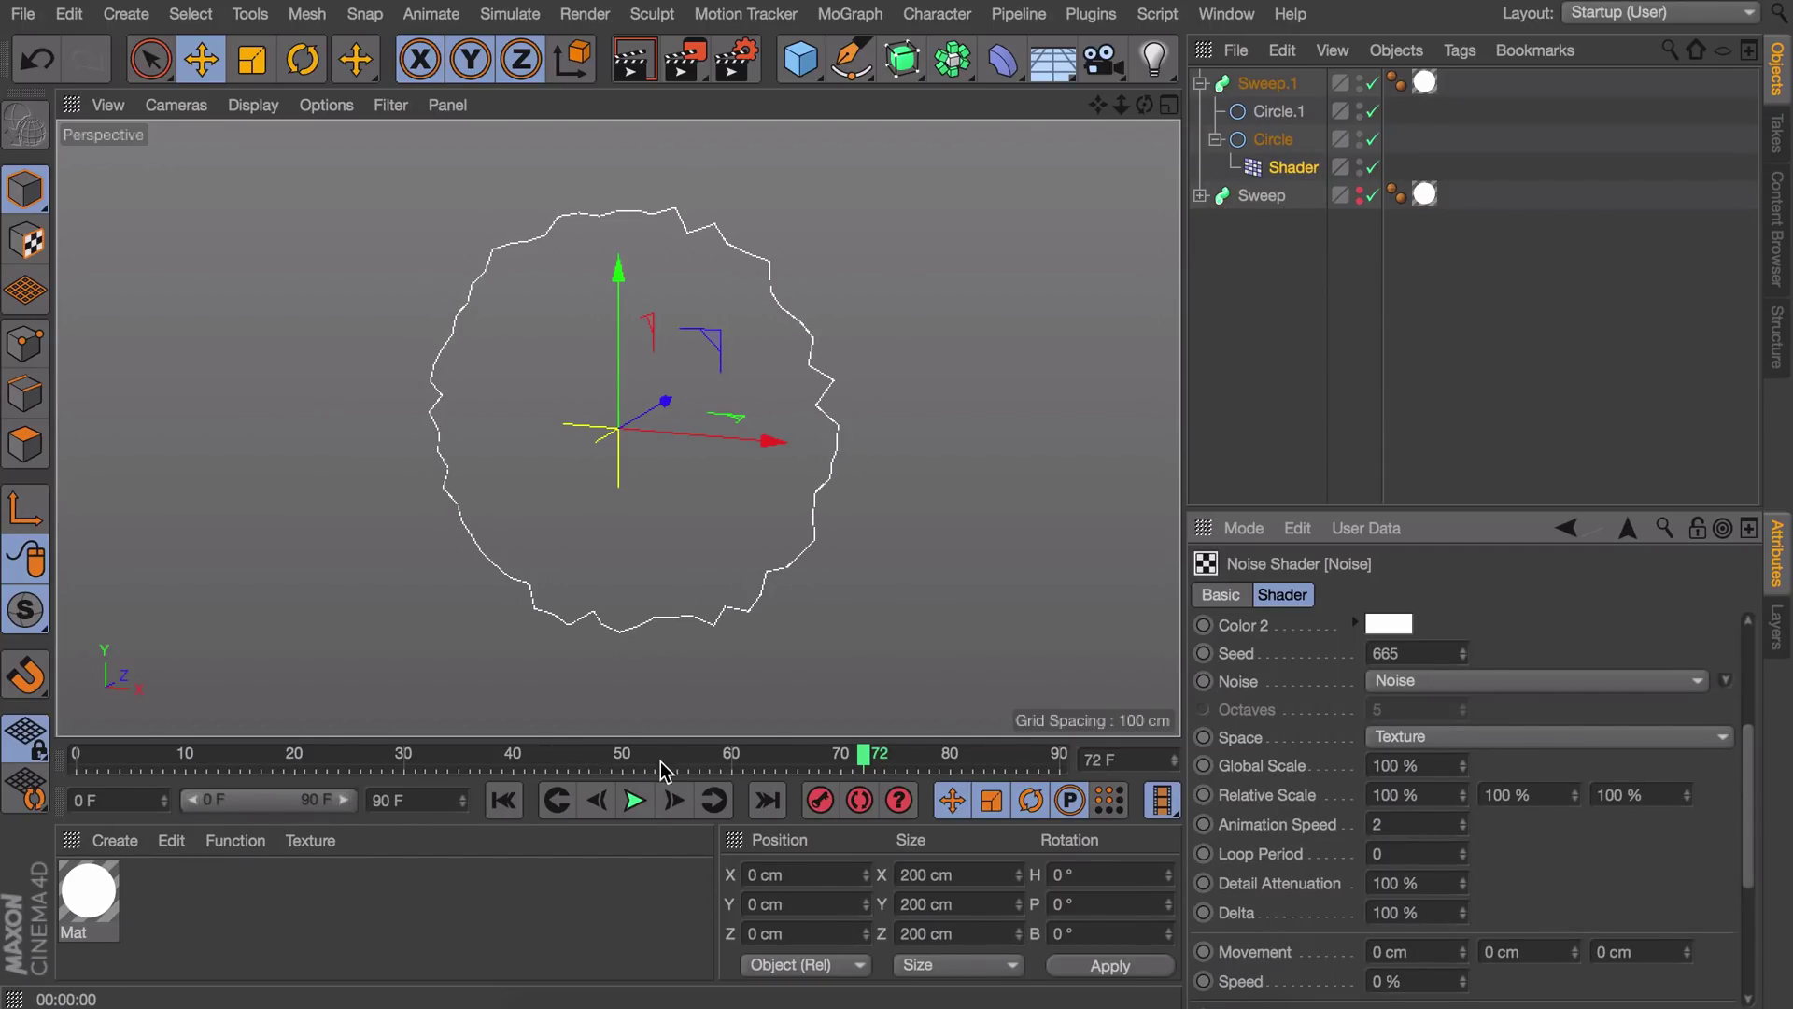
click(634, 801)
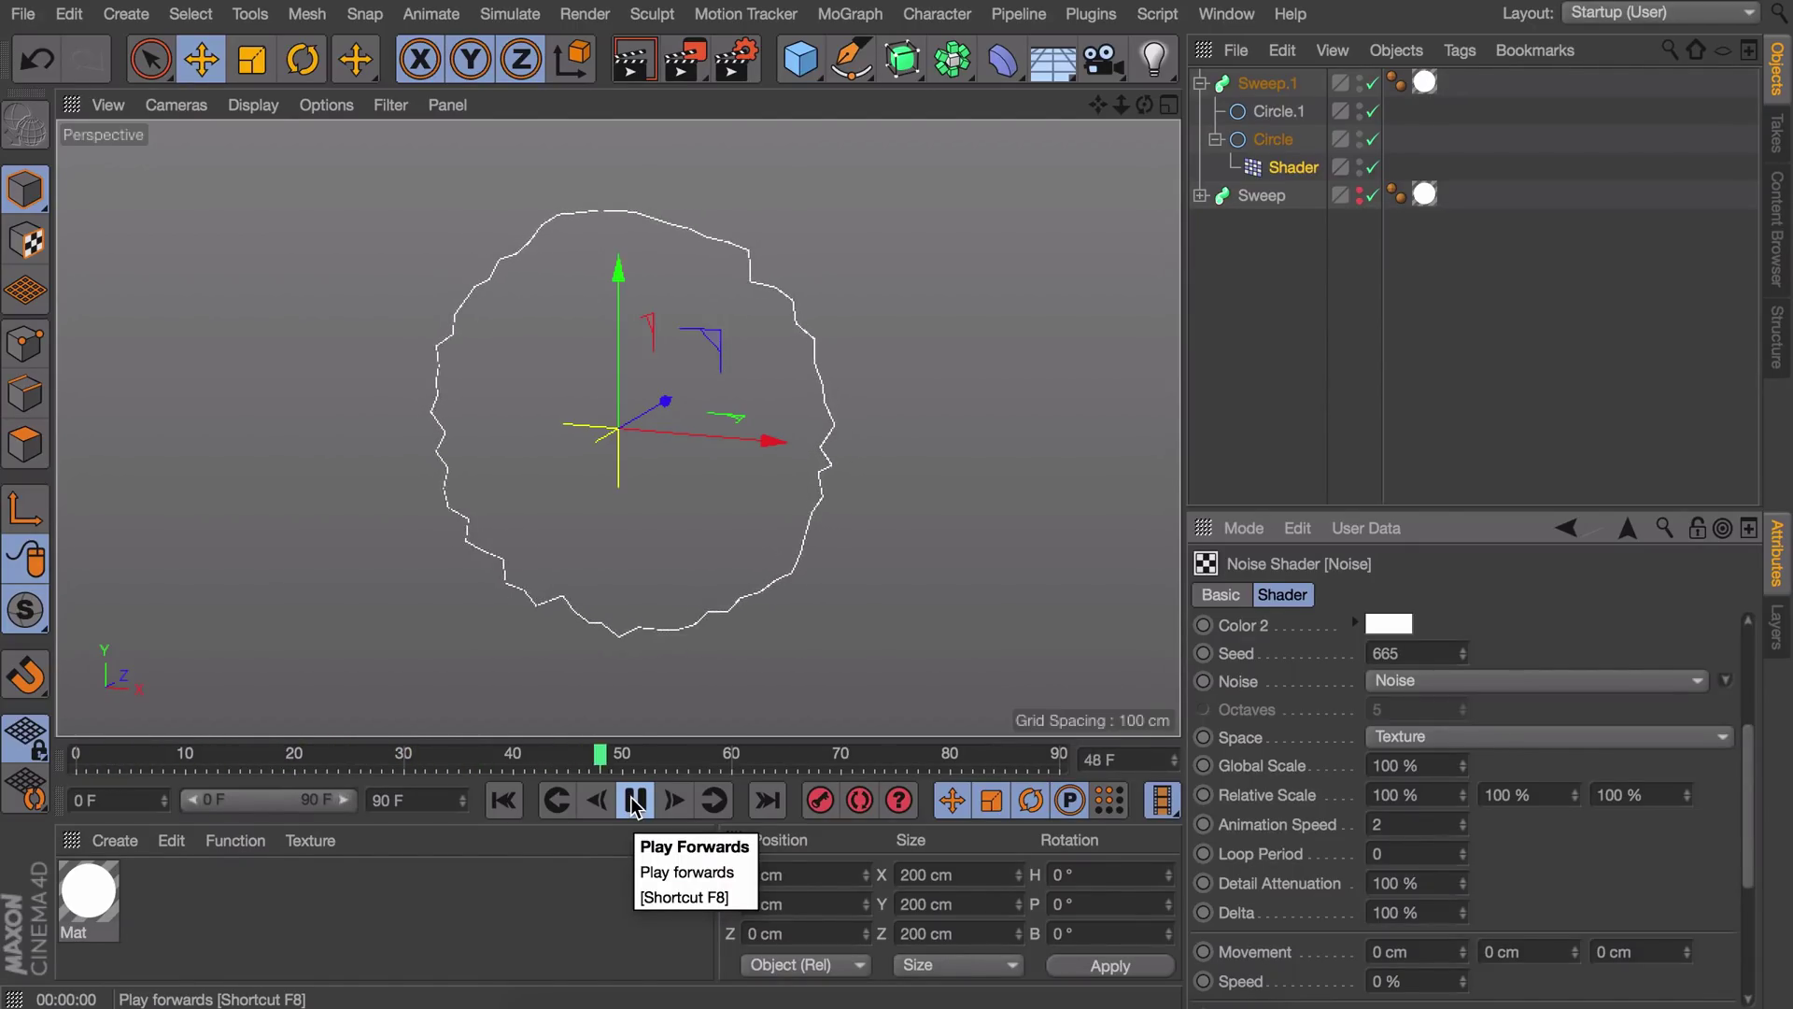
click(635, 801)
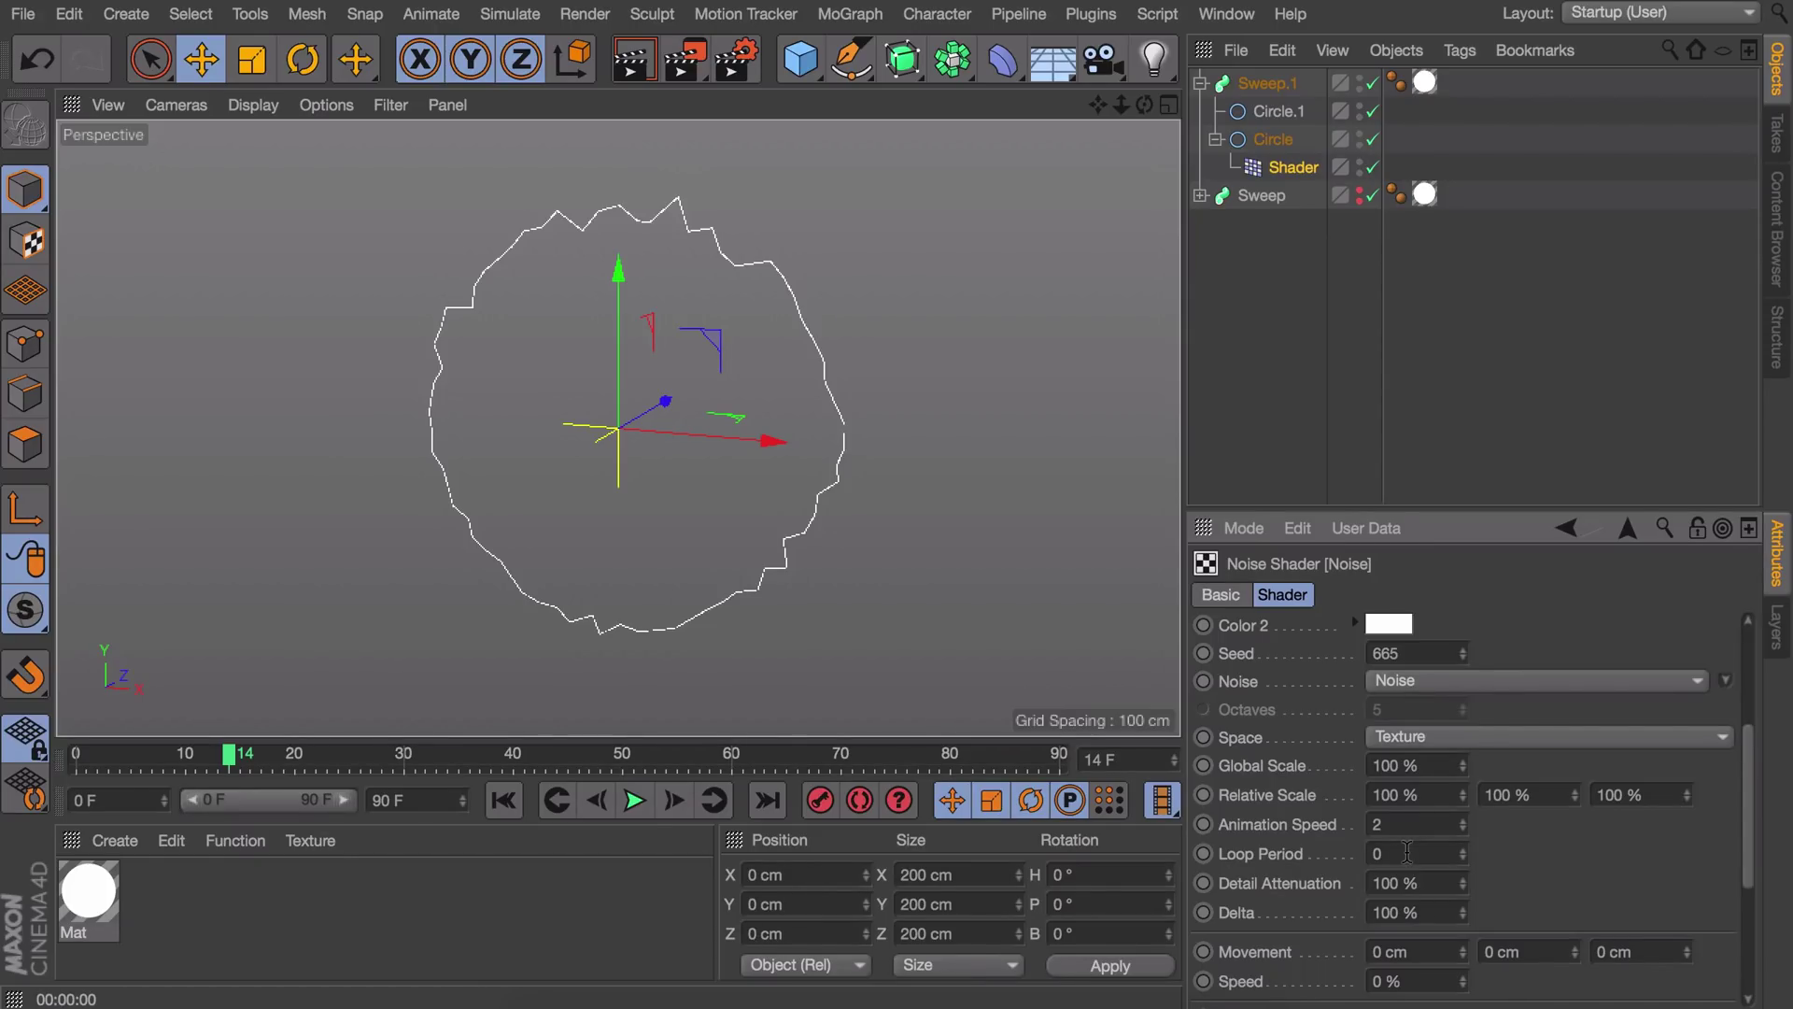
click(634, 800)
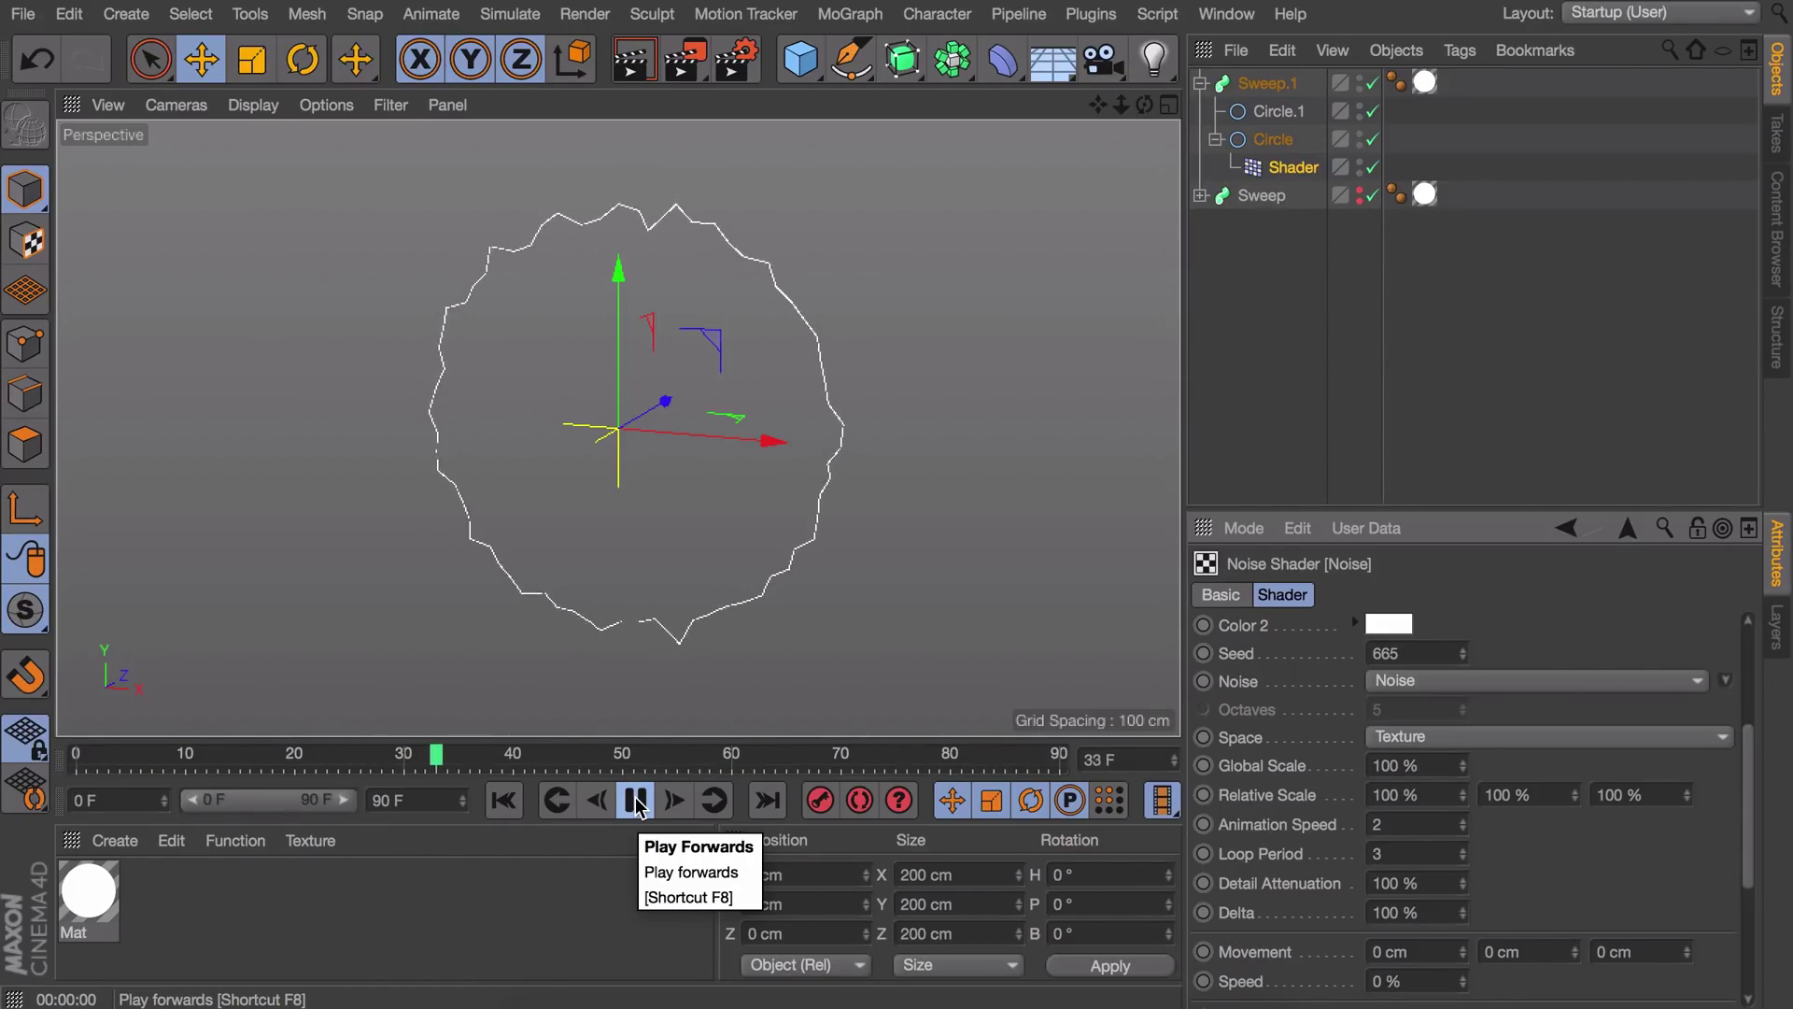
click(637, 802)
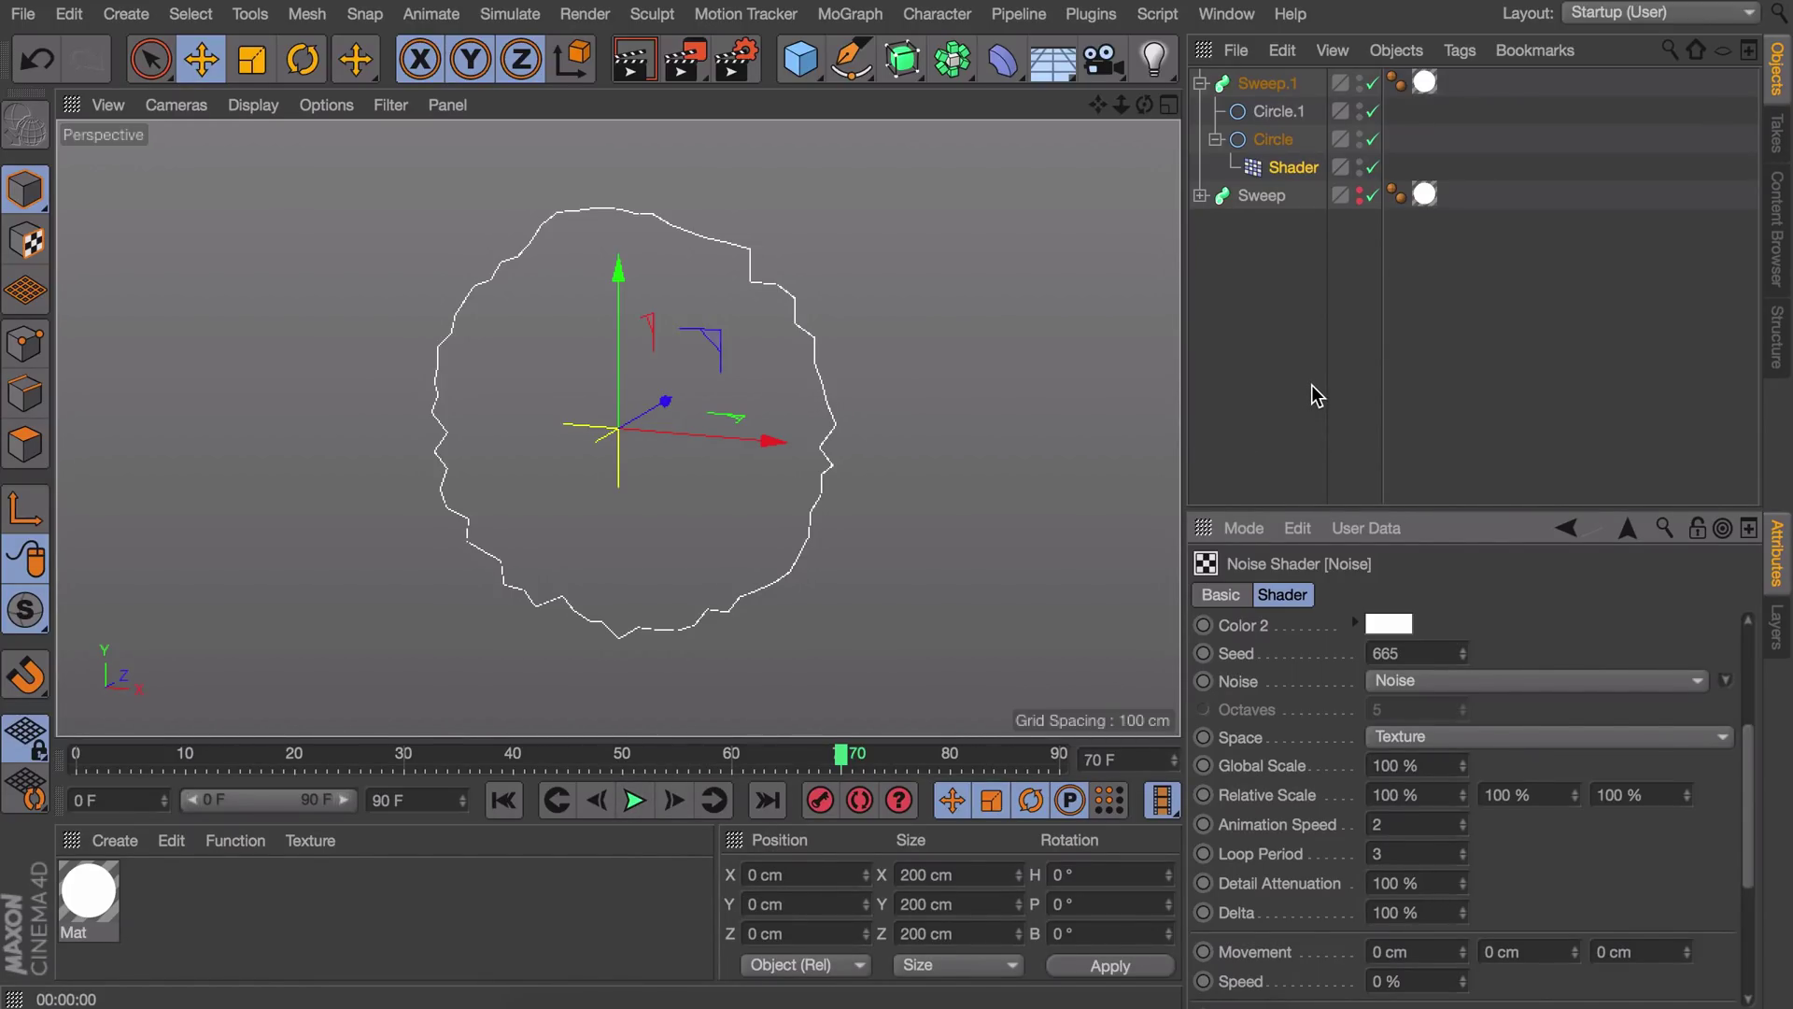
click(1266, 86)
Step: Delete Sweep.1, make the original Sweep visible again, and select its Random effector
key(Delete)
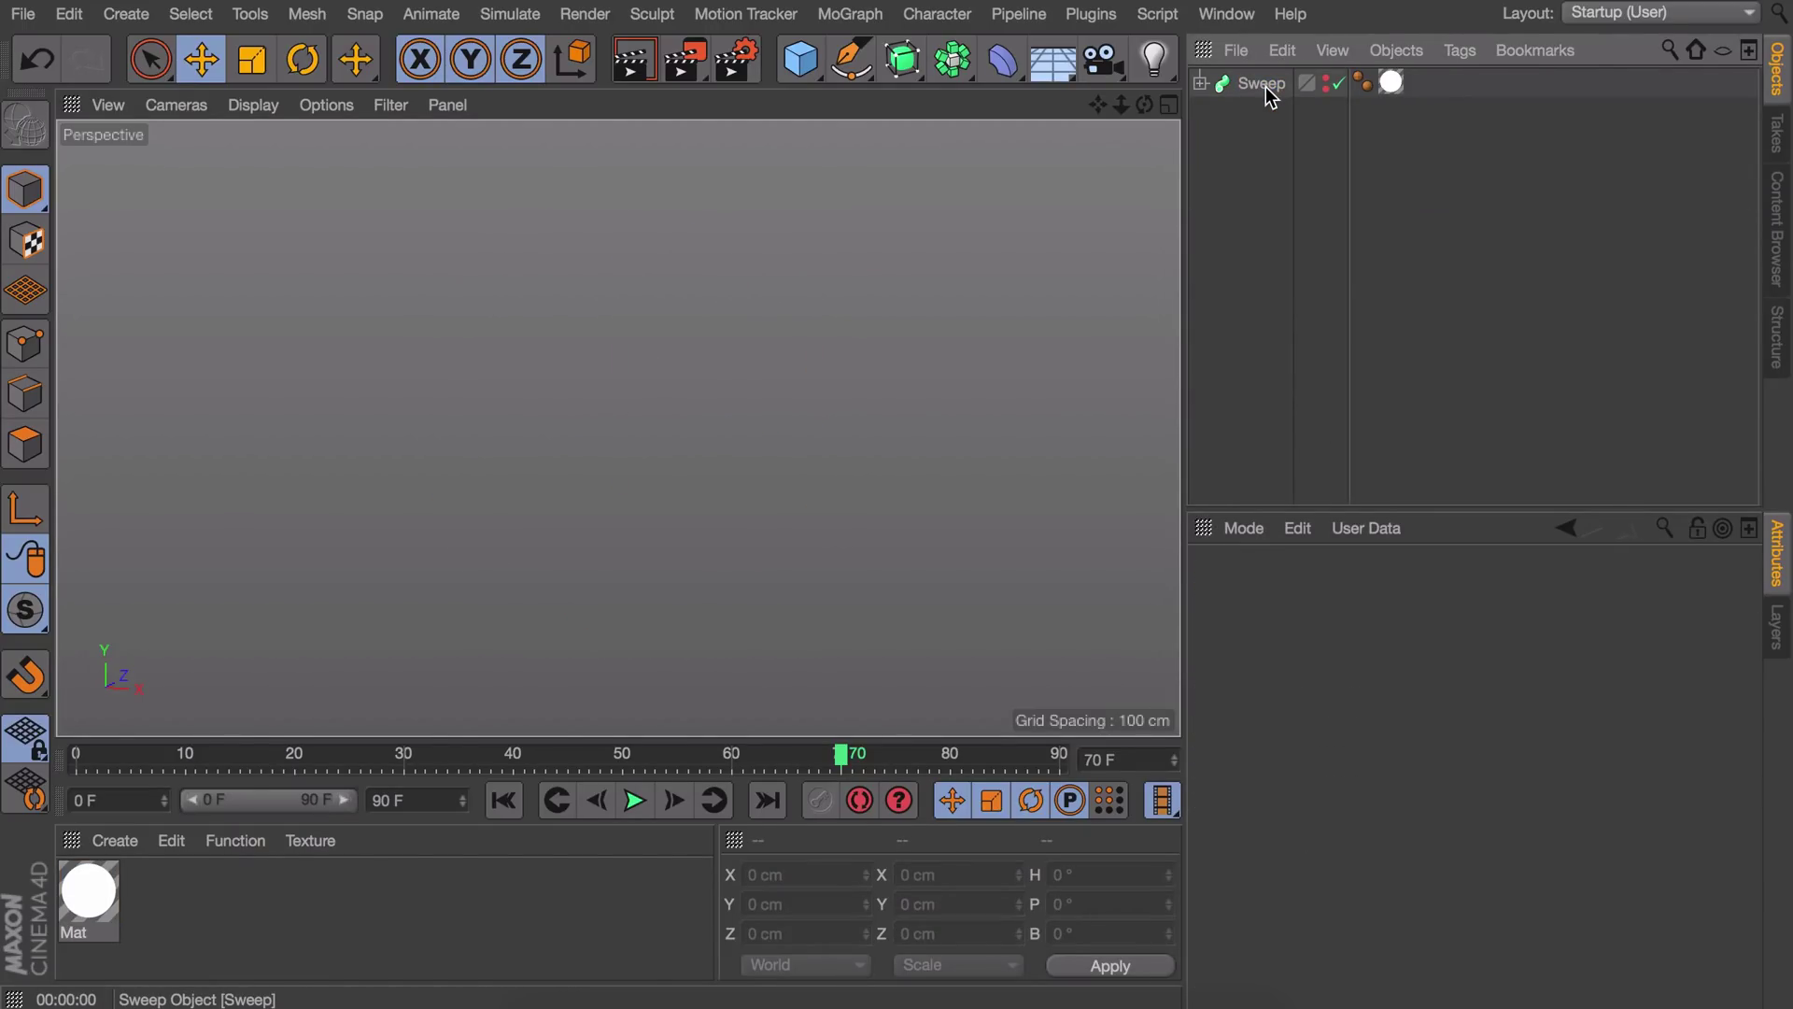
click(1326, 83)
click(1201, 83)
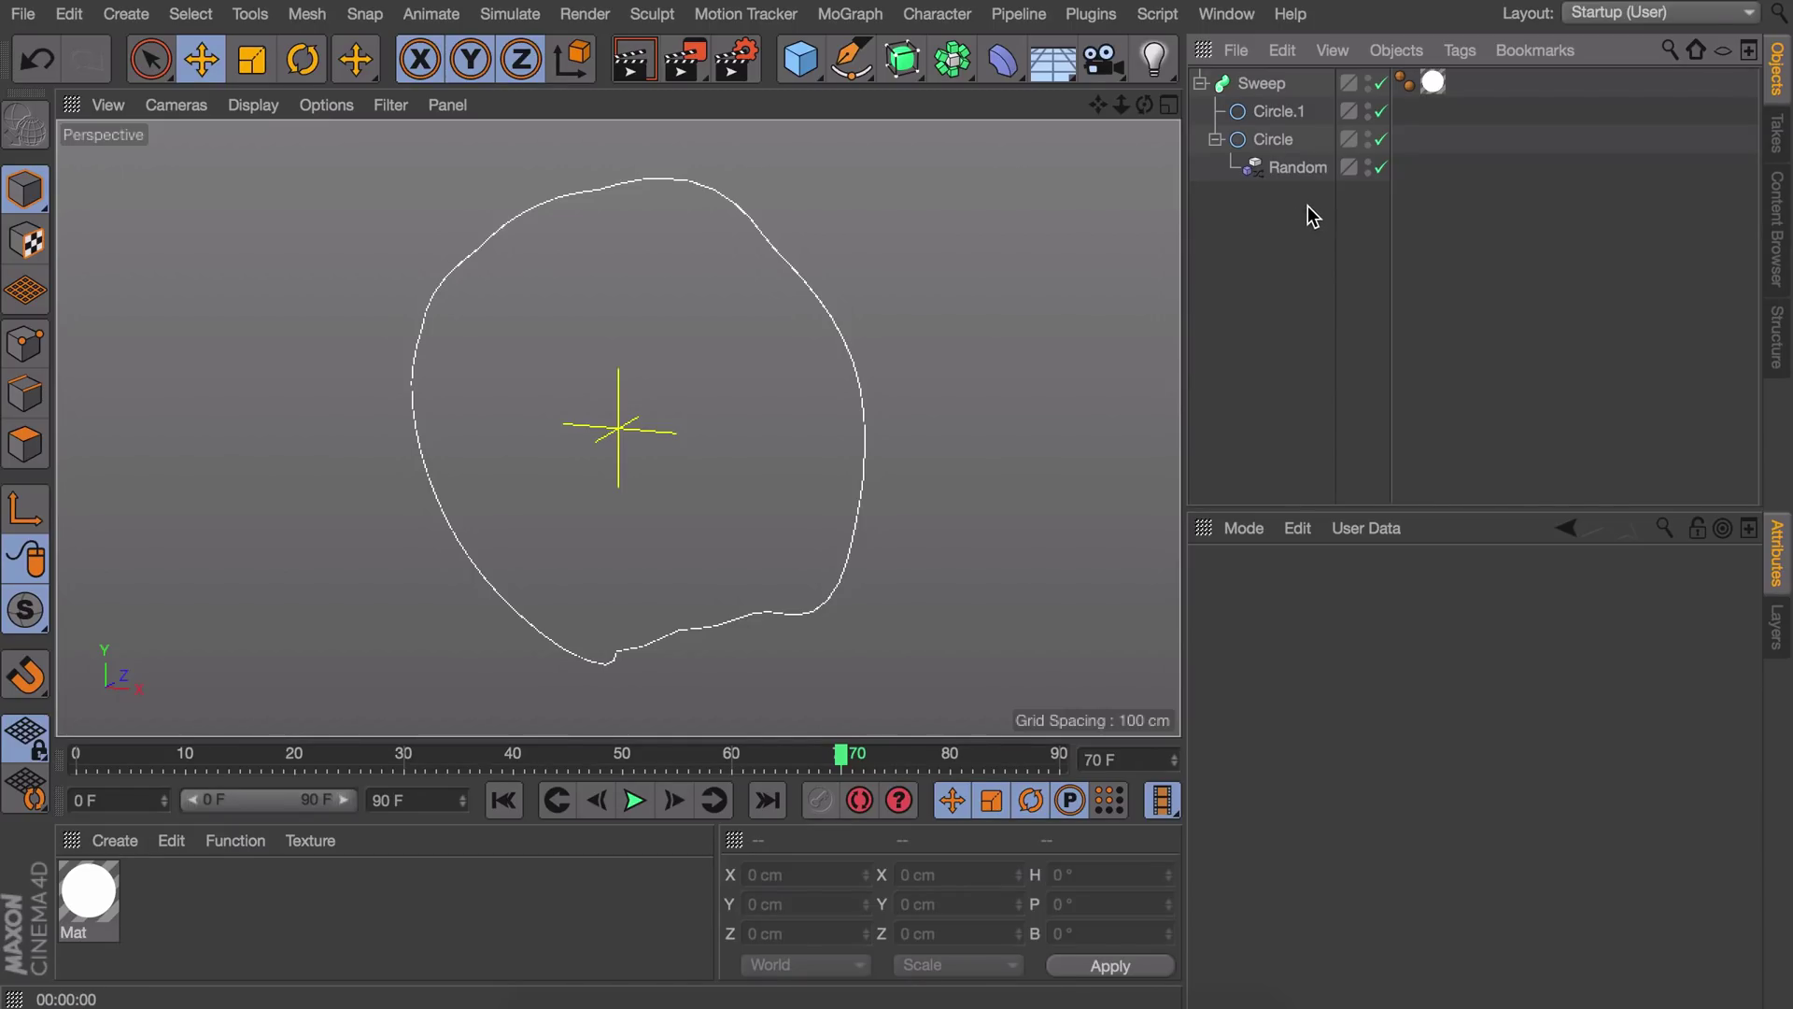
click(1309, 174)
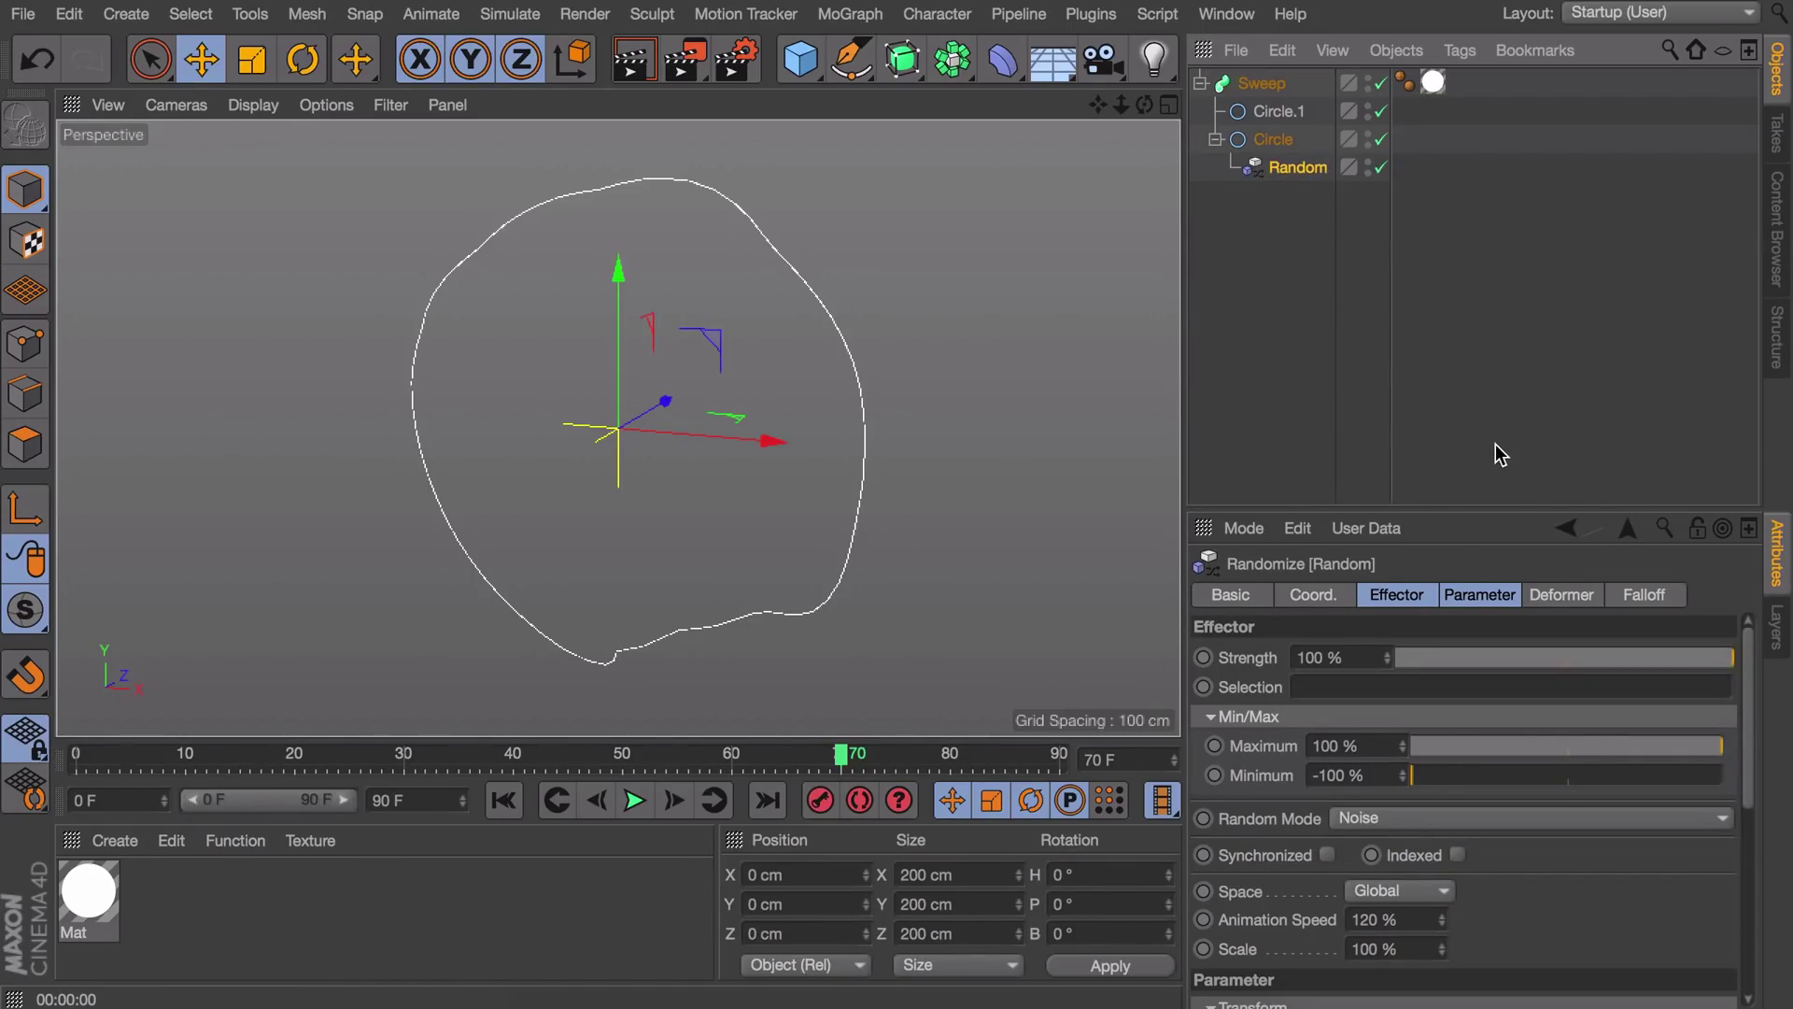
Step: Try a Sphere falloff on the Random effector, undo it, revert to Infinite, and preview the wobble
click(1644, 595)
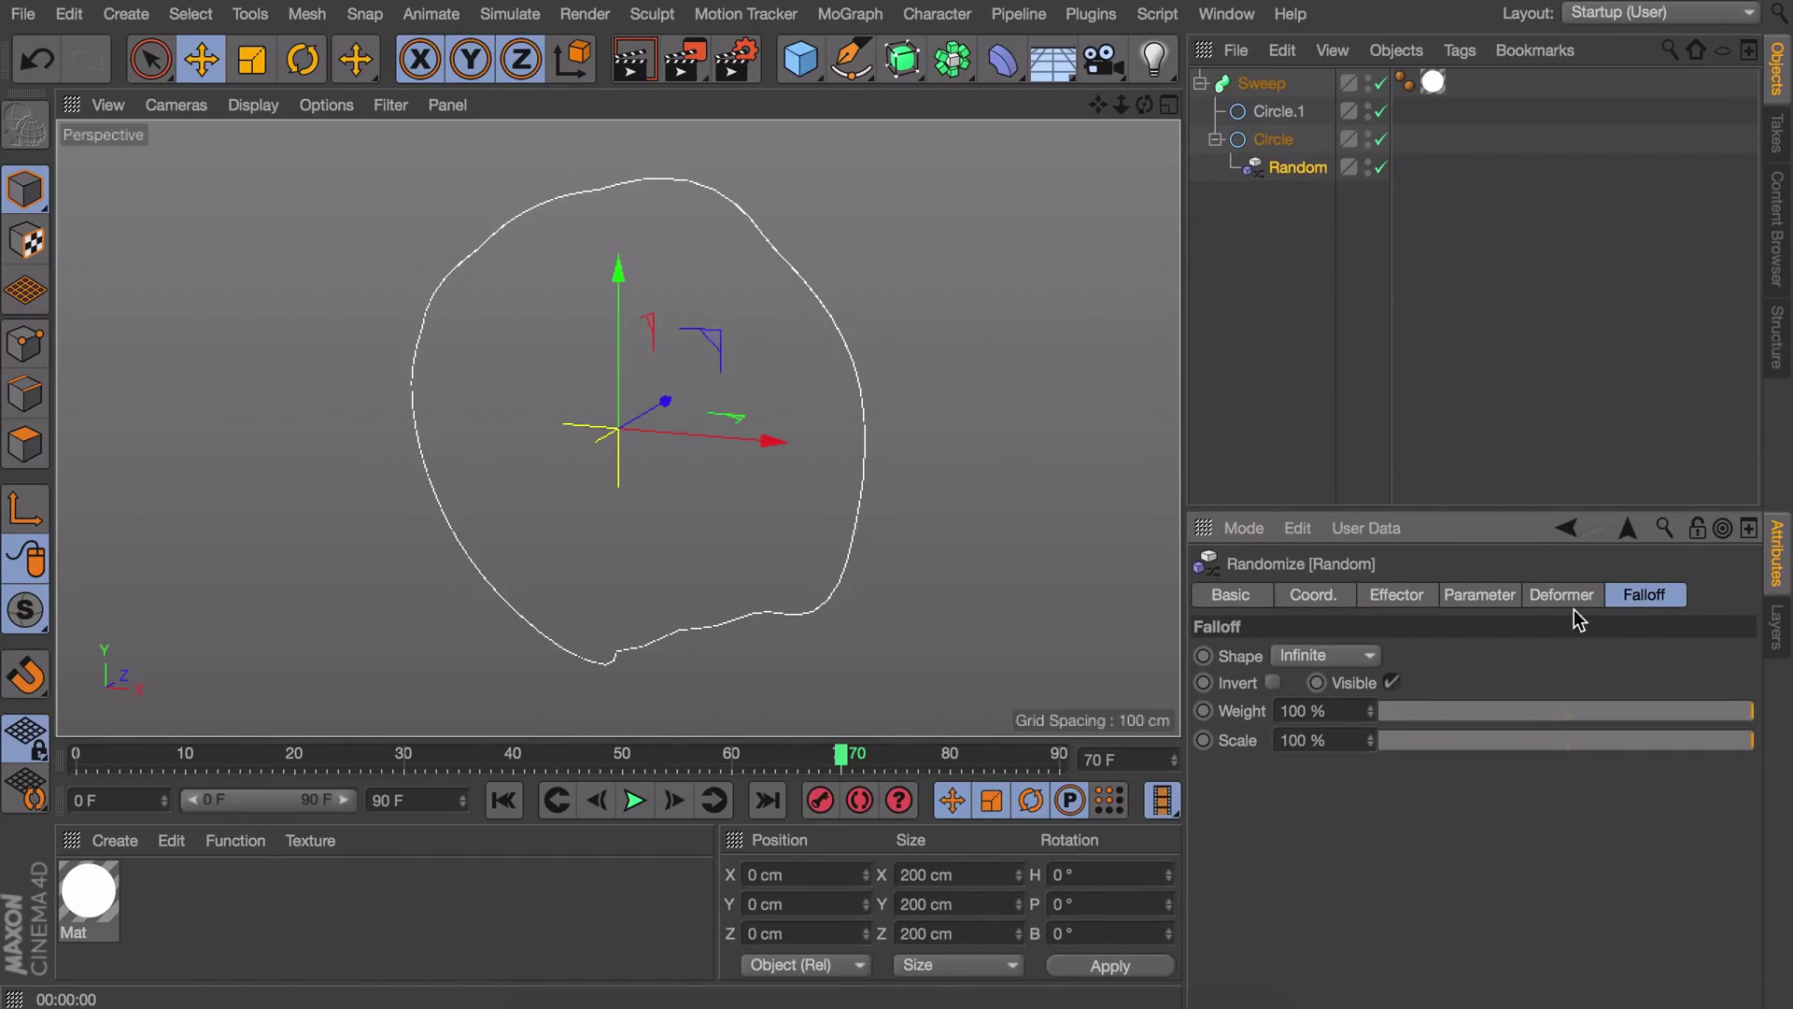
click(1296, 657)
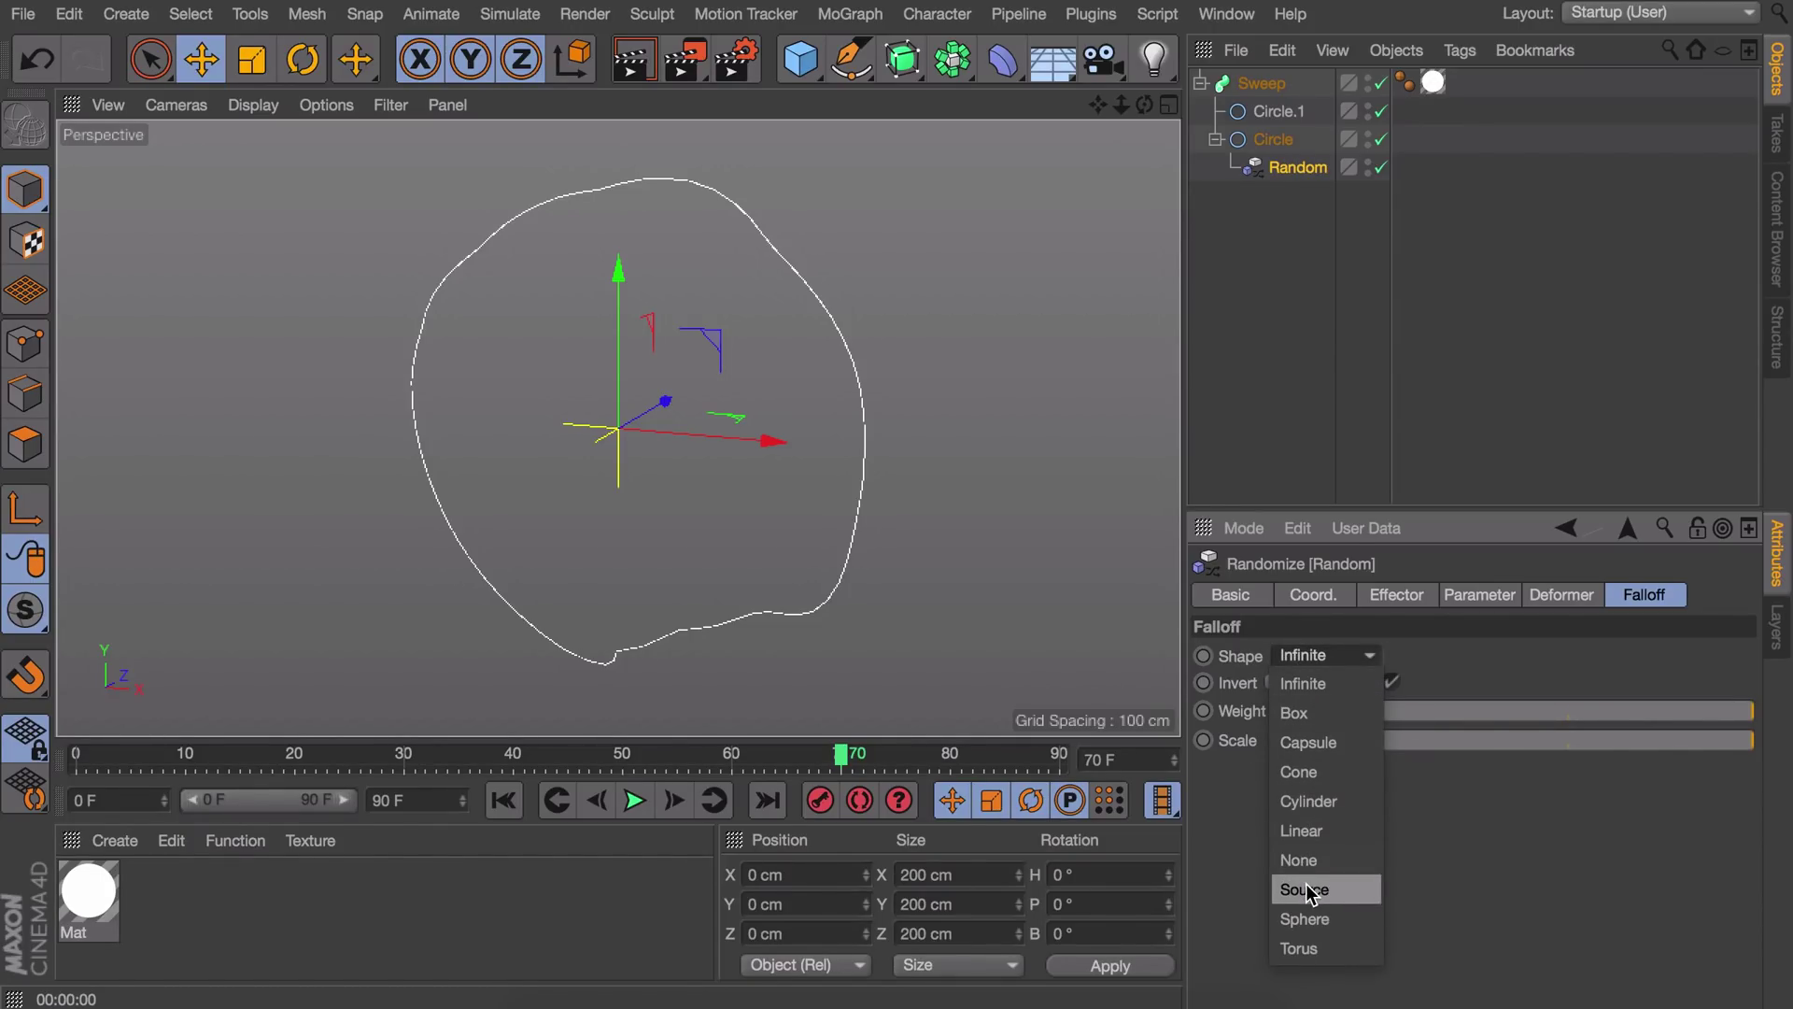
click(1305, 918)
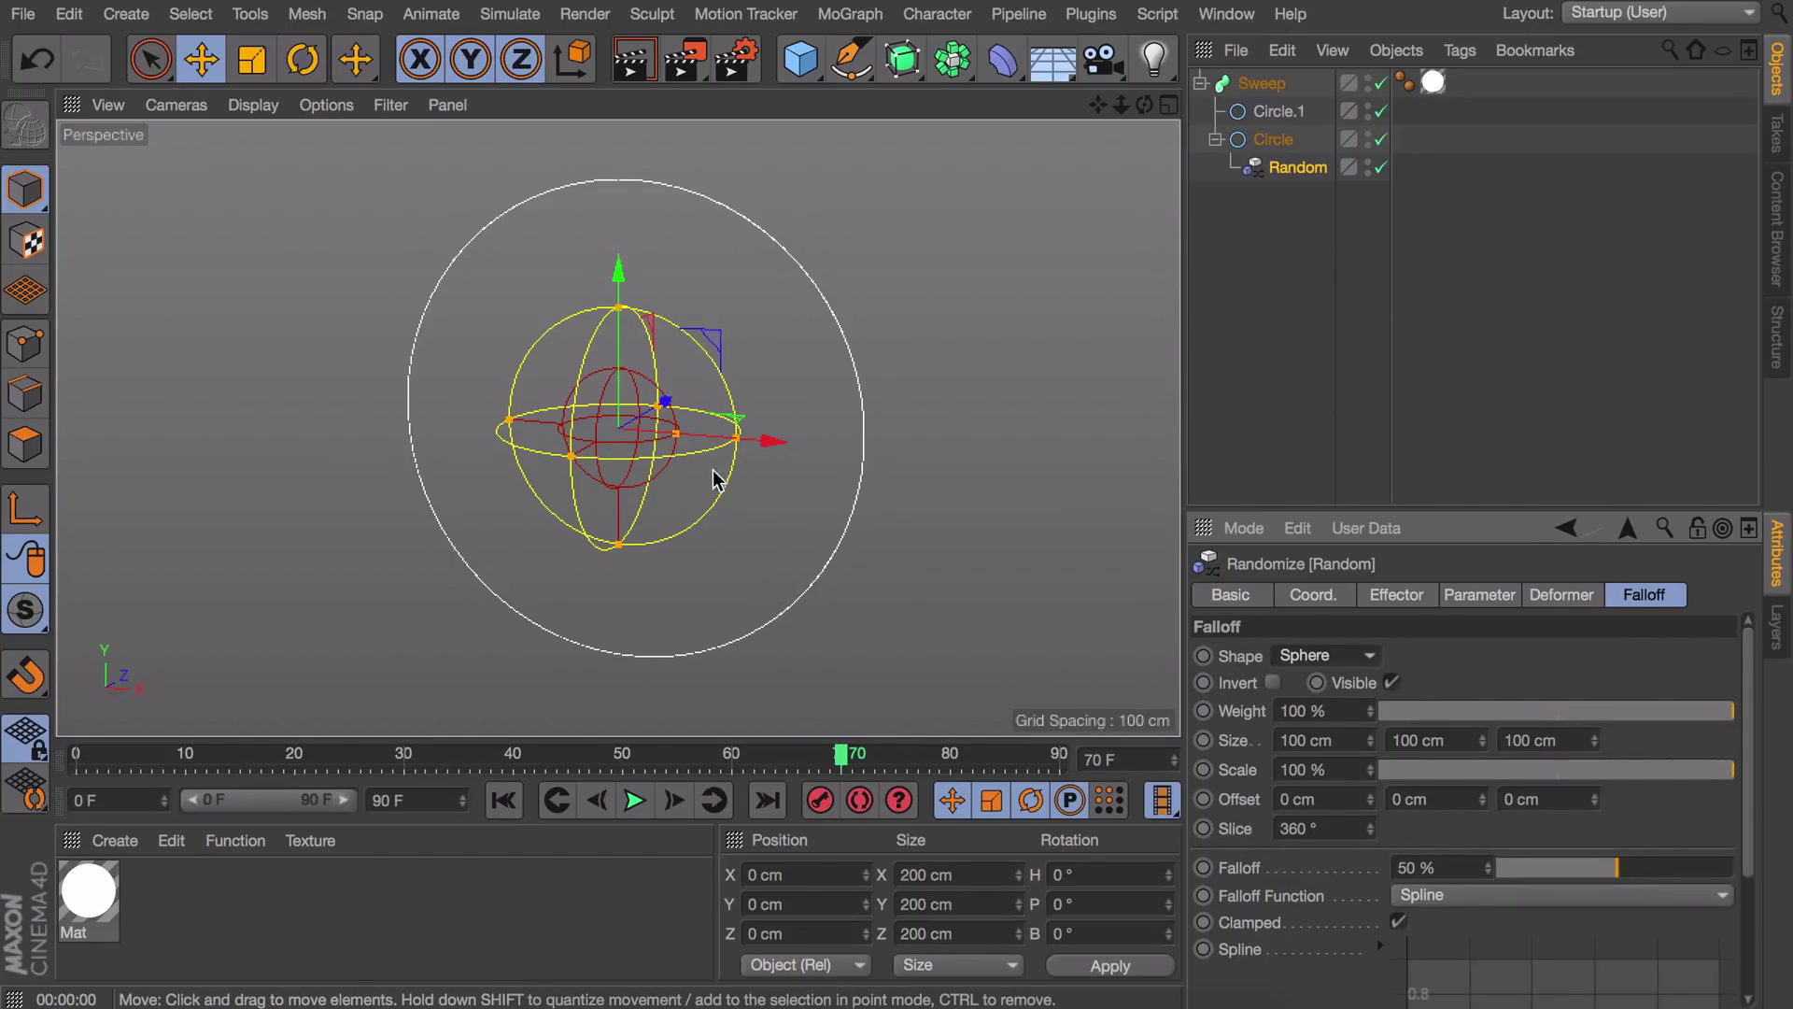
drag(663, 390, 903, 492)
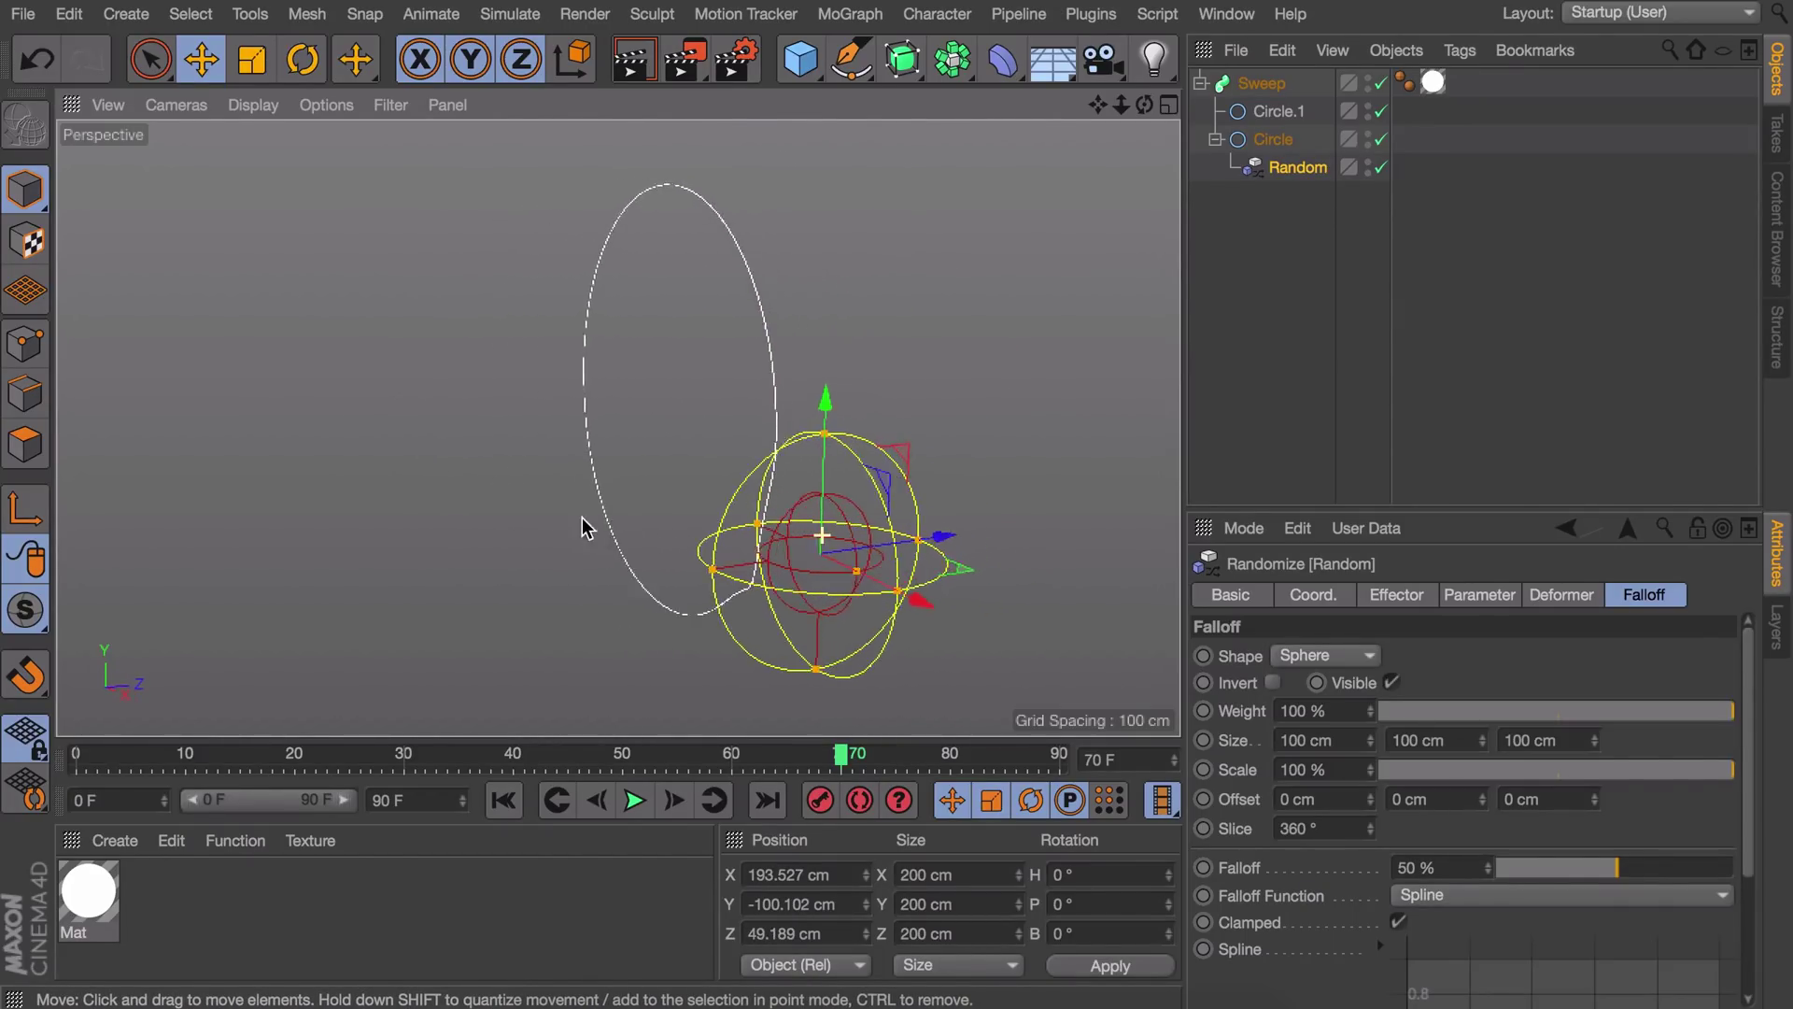
key(ctrl+z)
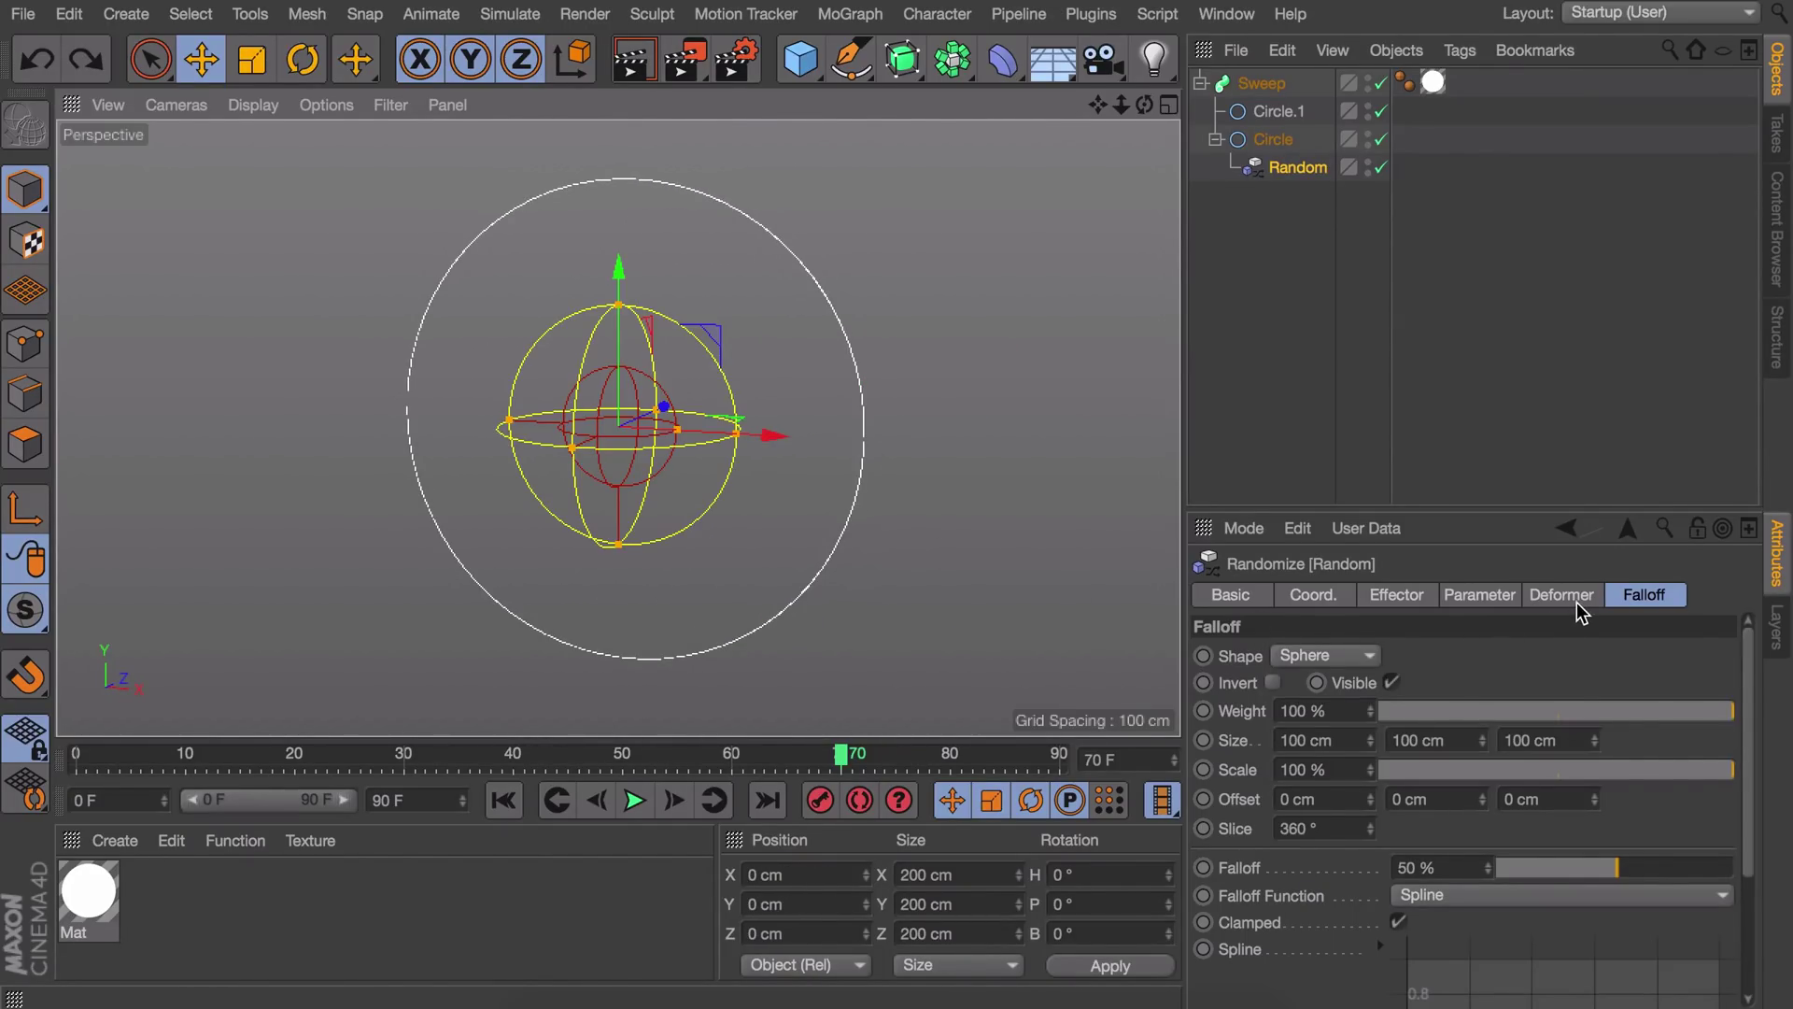
click(1370, 656)
click(1345, 681)
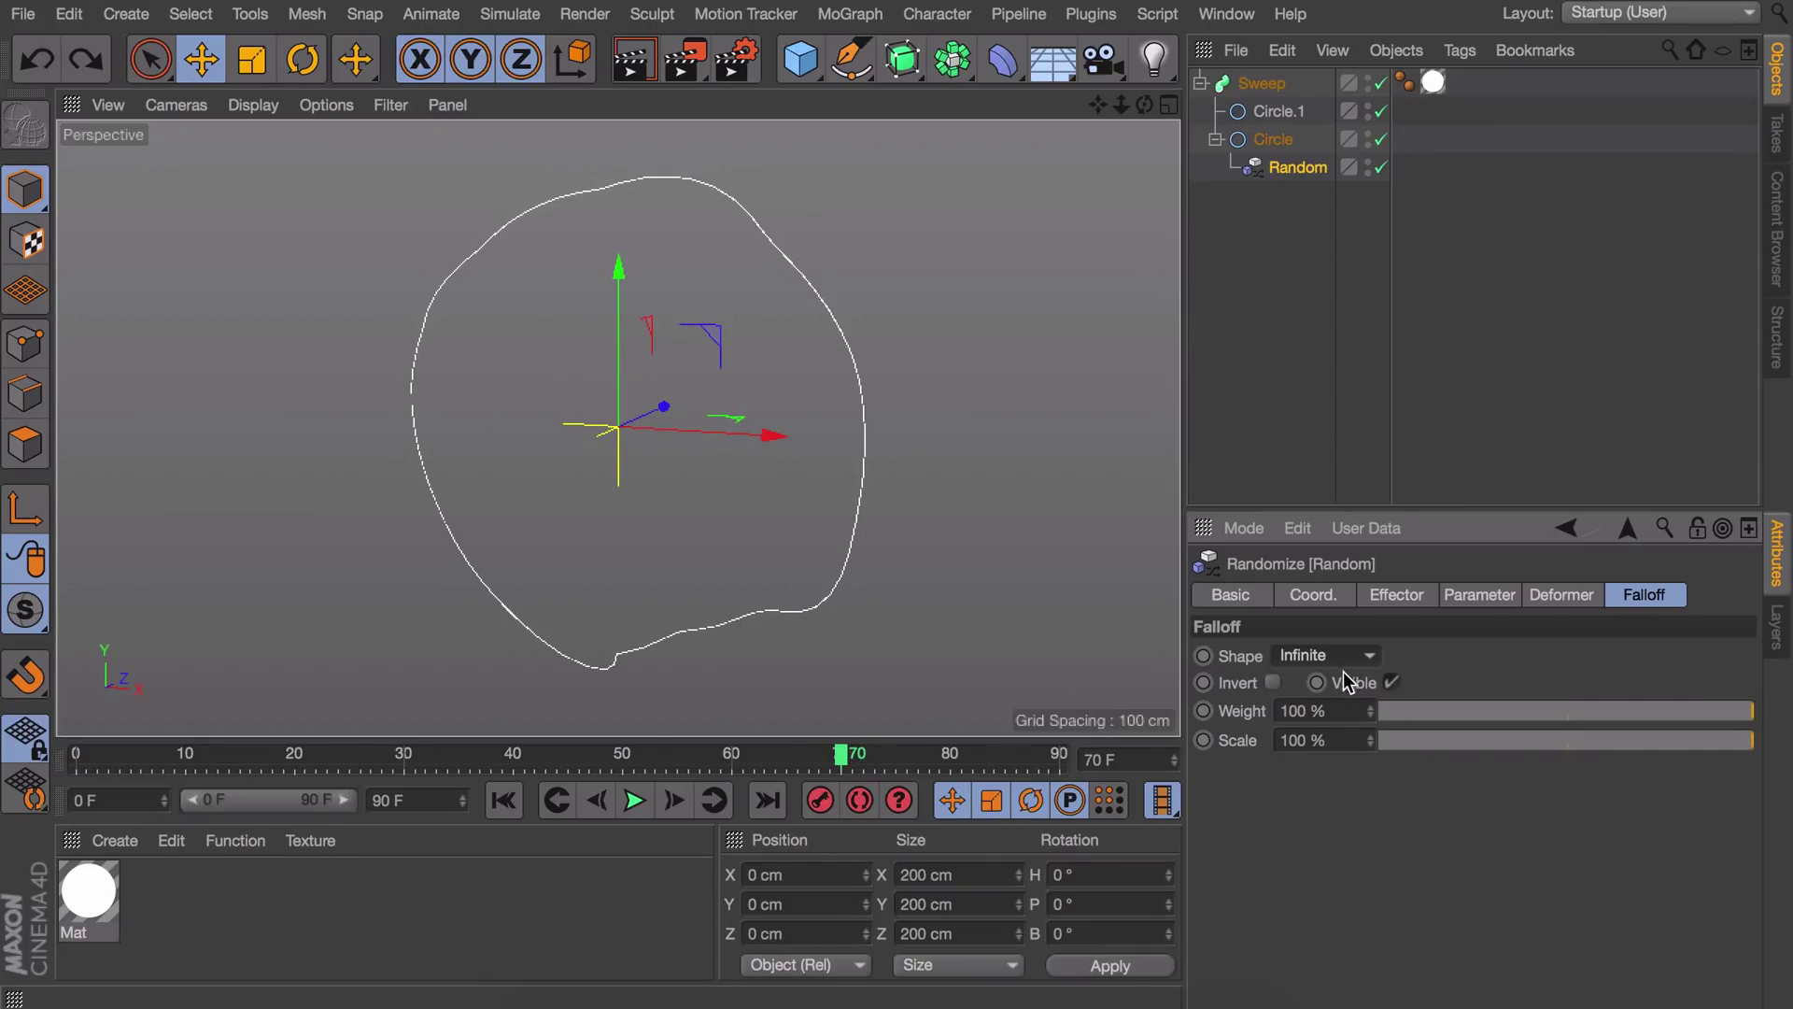
click(635, 800)
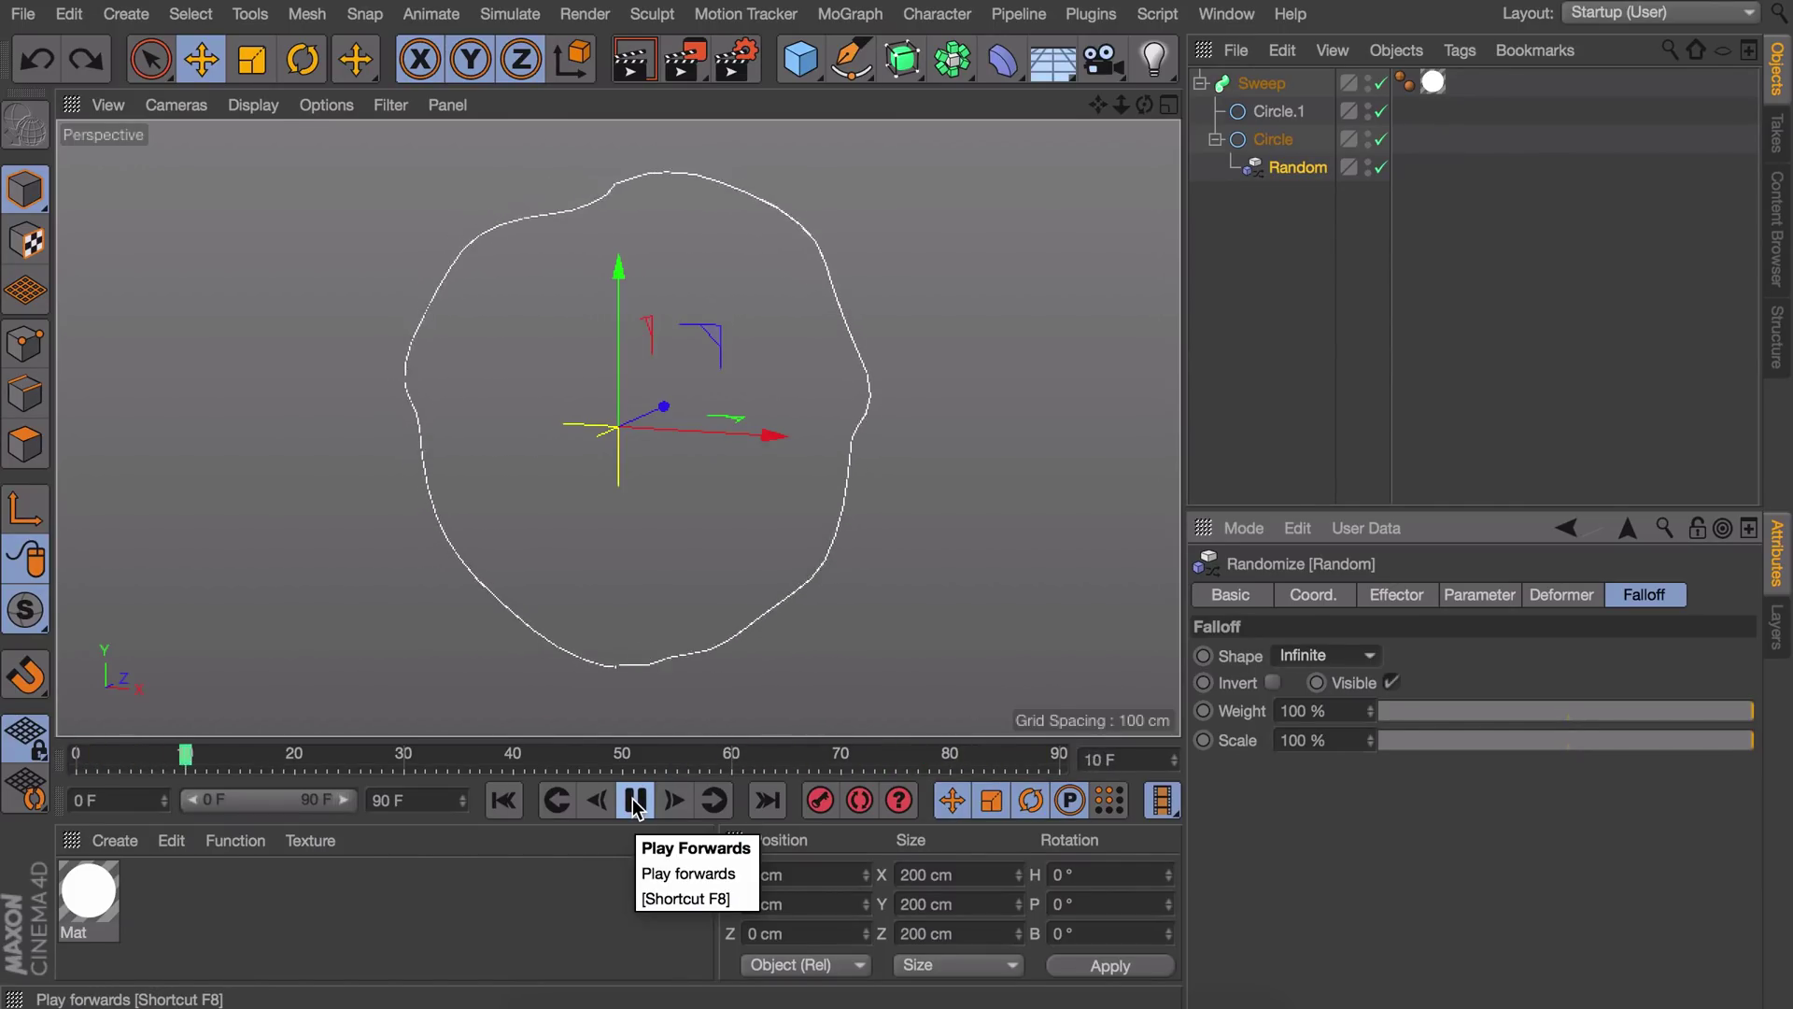
click(634, 800)
Step: Add a Cloner and place the Sweep inside it, giving three ring copies 50 cm apart
alt+drag(812, 383, 837, 367)
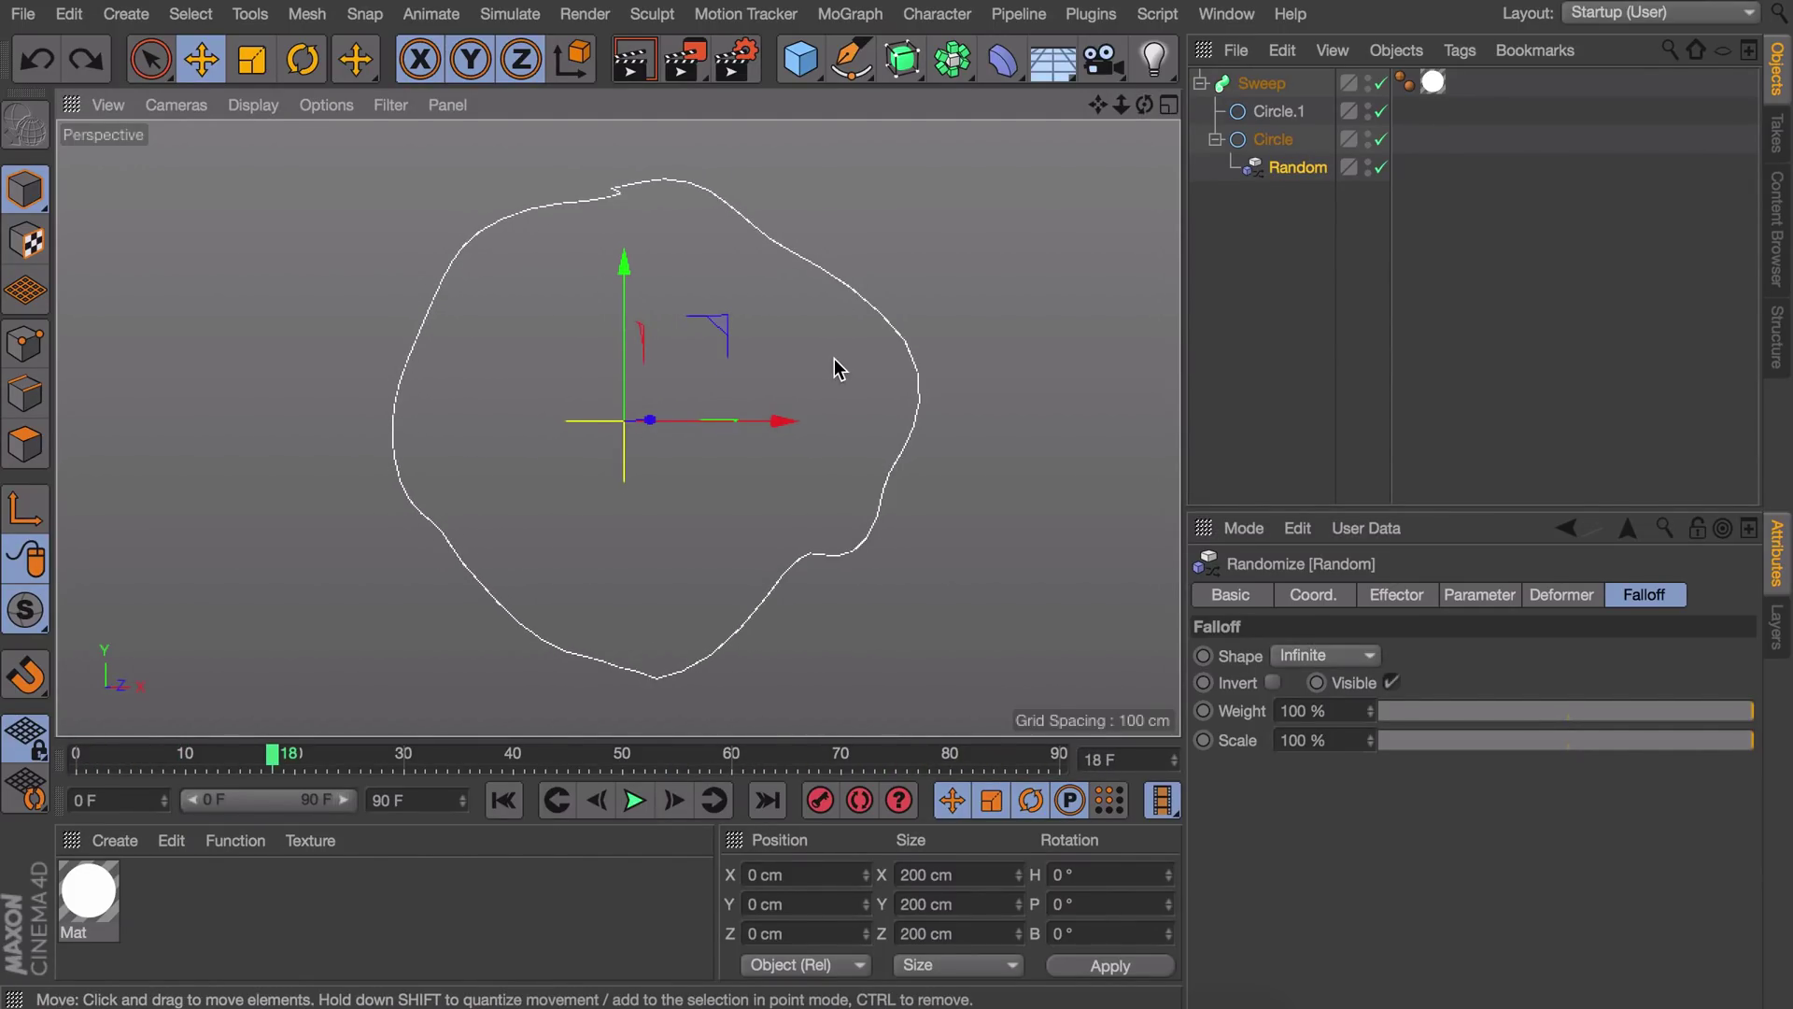
click(850, 13)
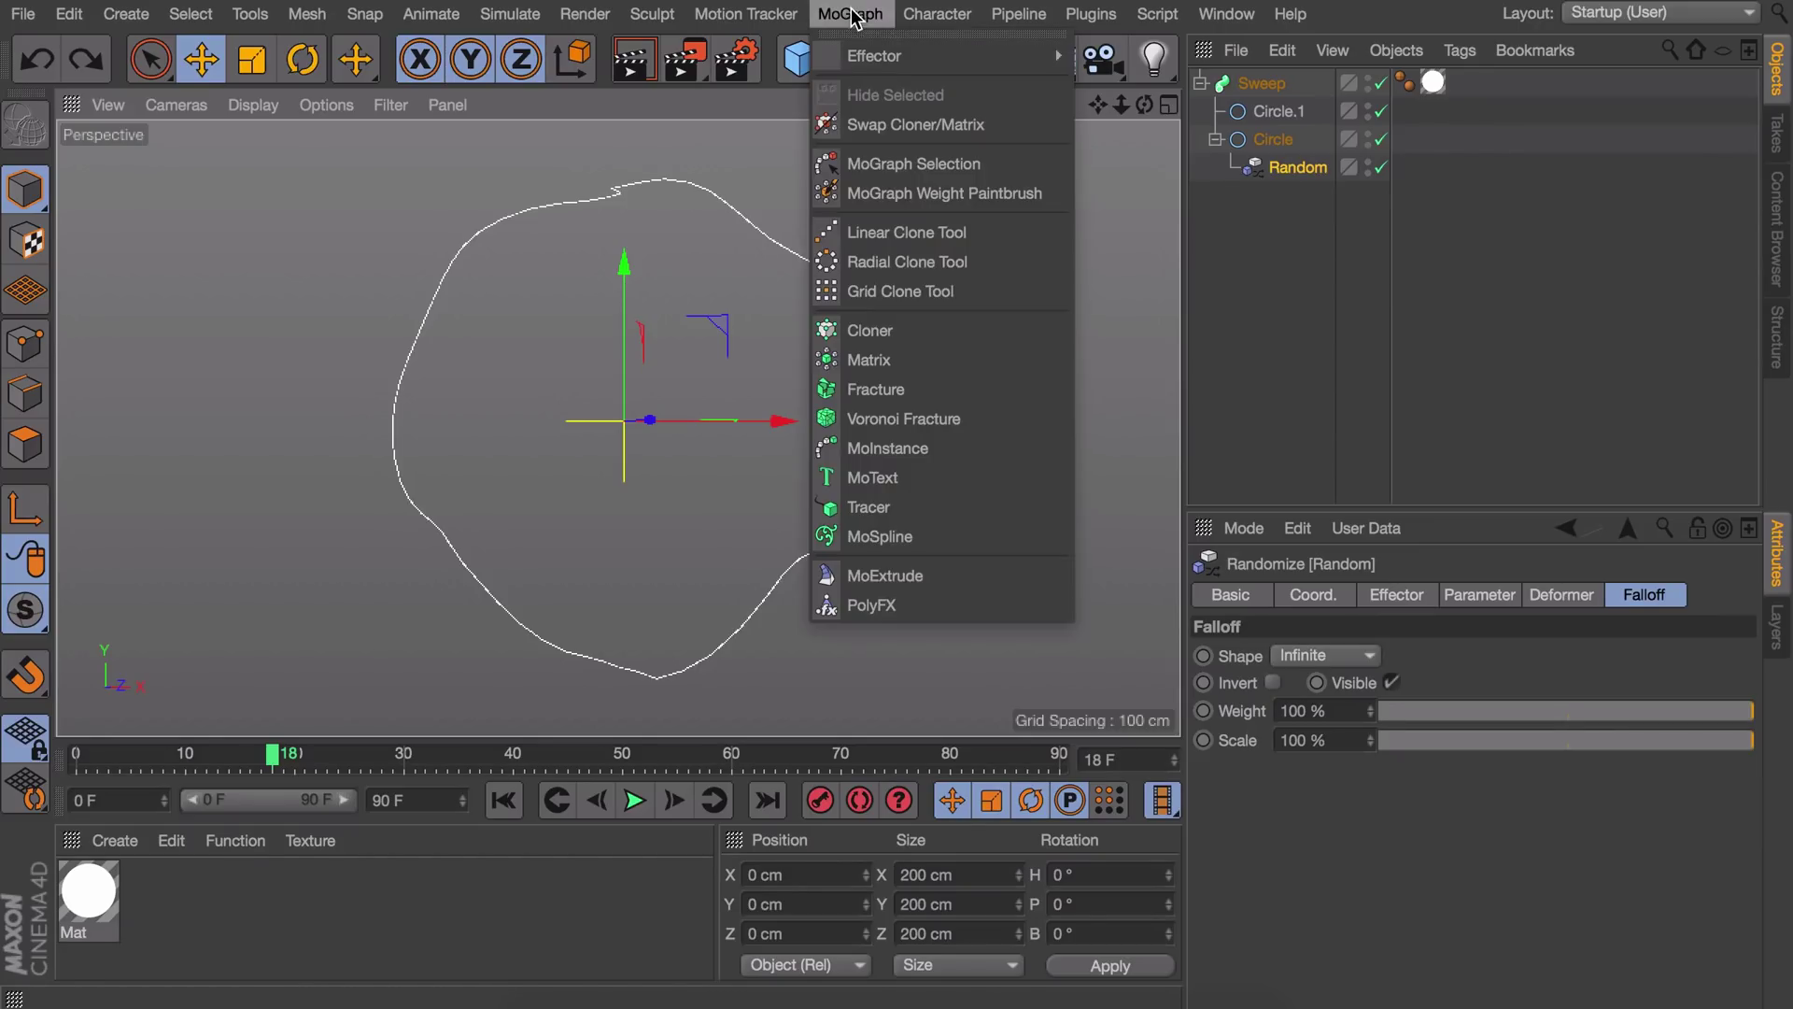
click(855, 330)
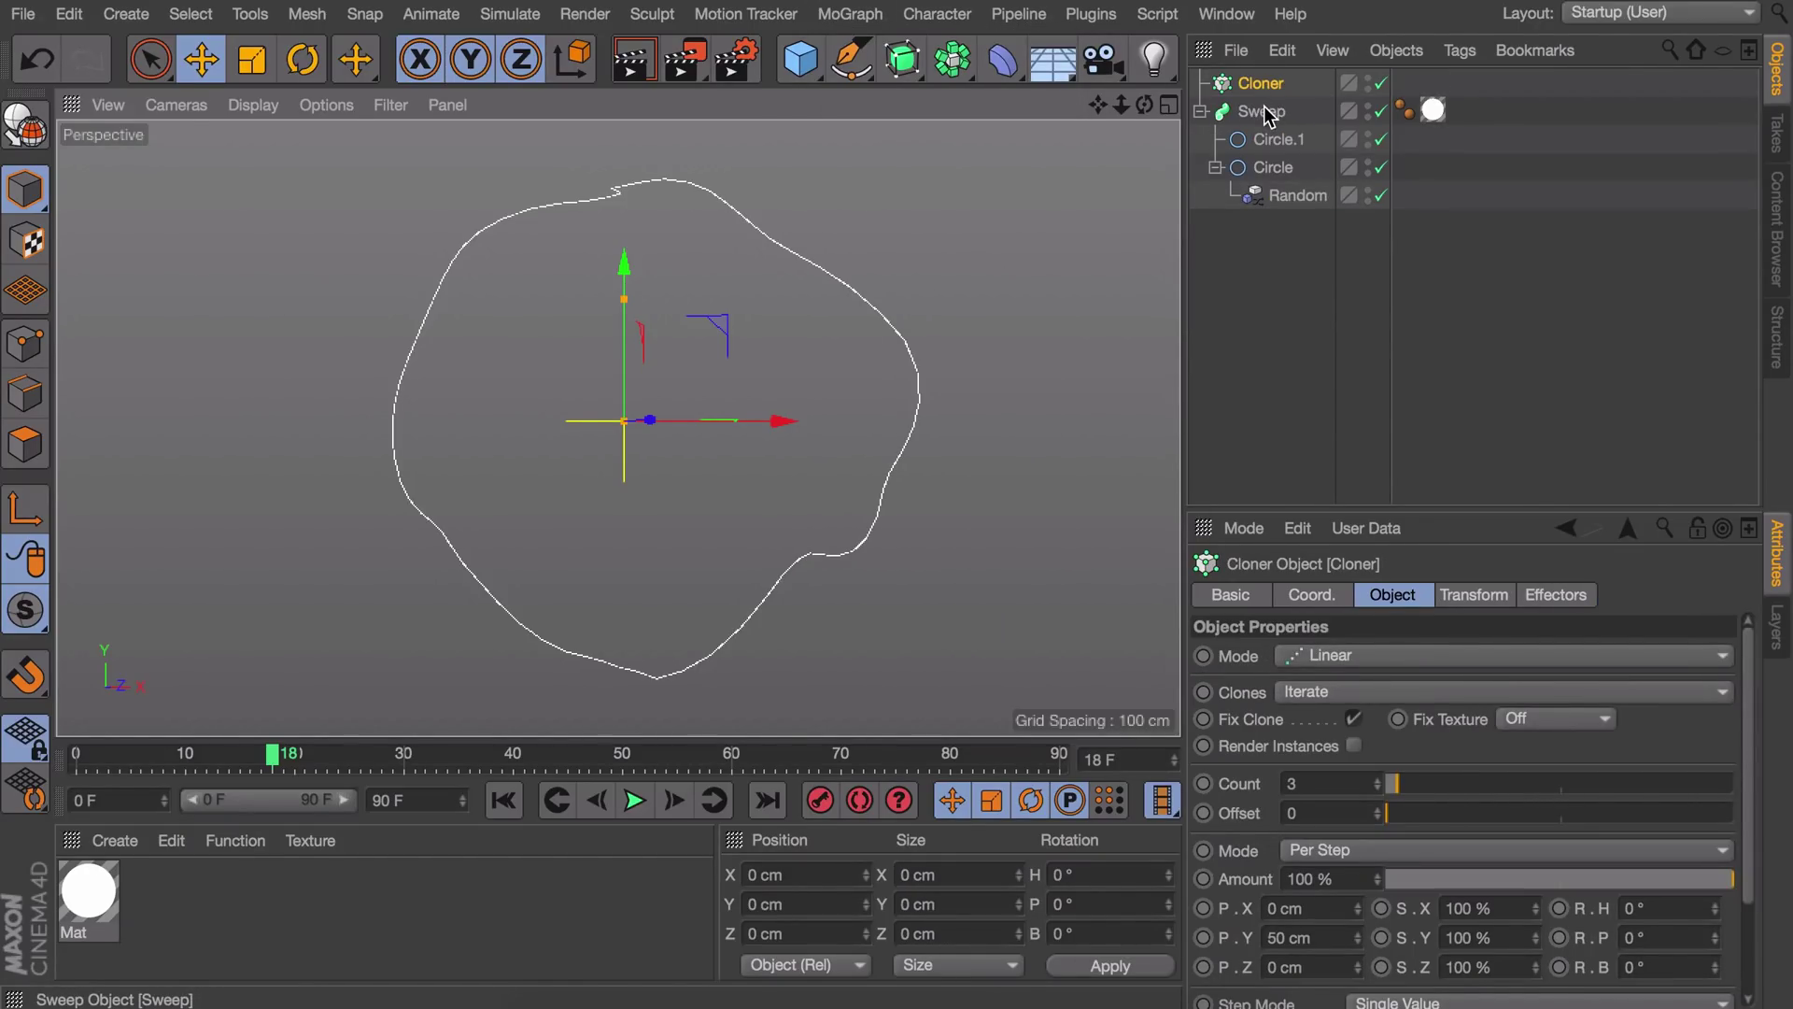
drag(1267, 110, 1269, 82)
click(1261, 82)
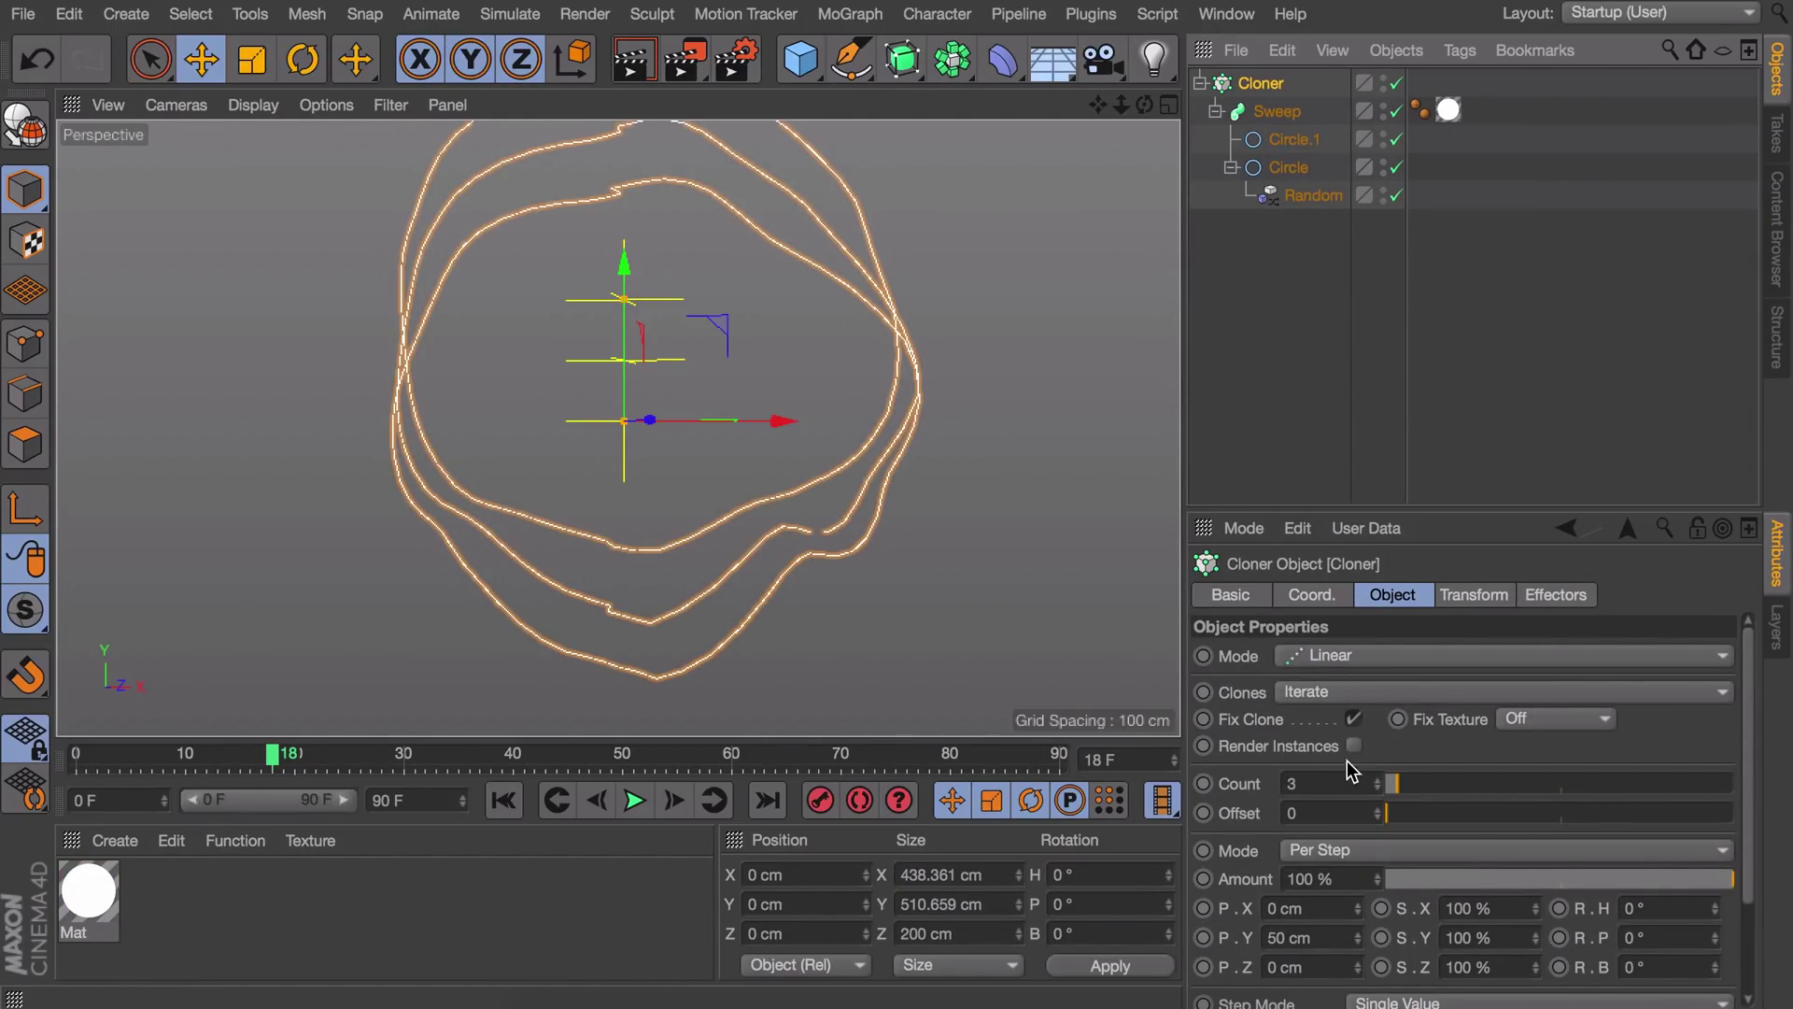
Step: Set the Cloner's P.Y offset to 0 cm, rotation 3°/4°/3° and Count 31, then preview
click(1272, 936)
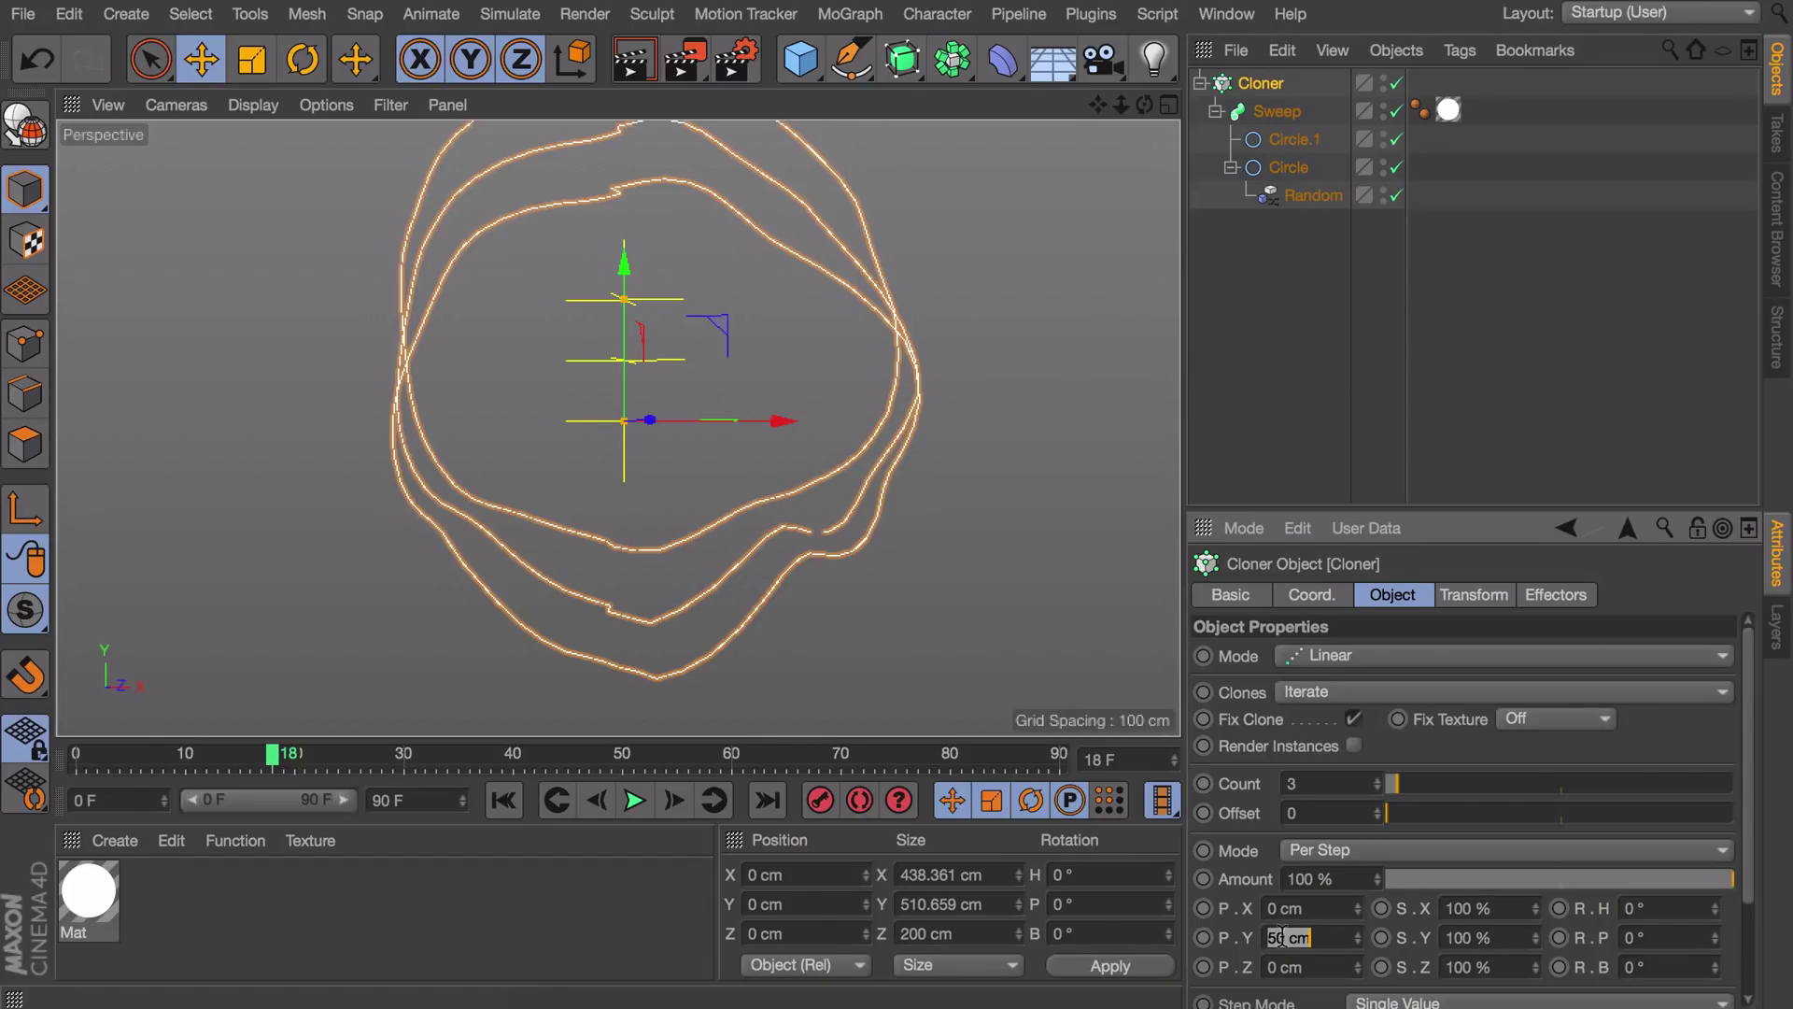
text(0)
key(Return)
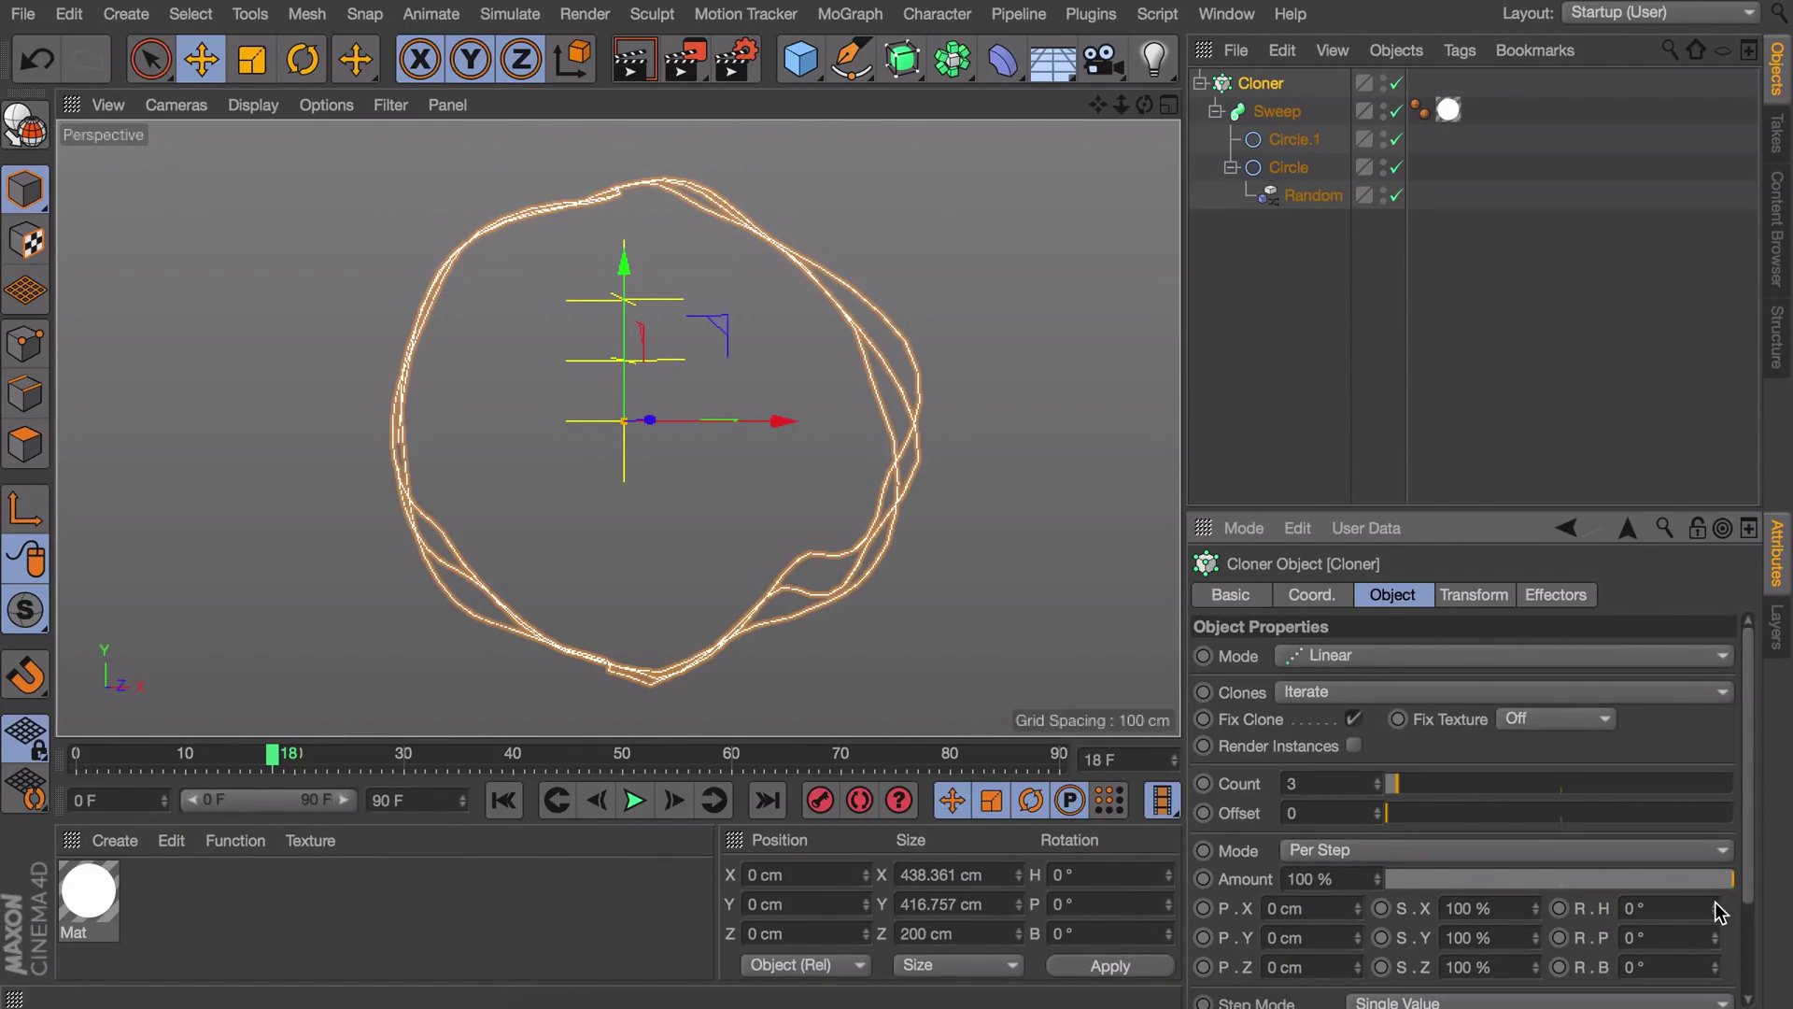
drag(1715, 907, 1715, 974)
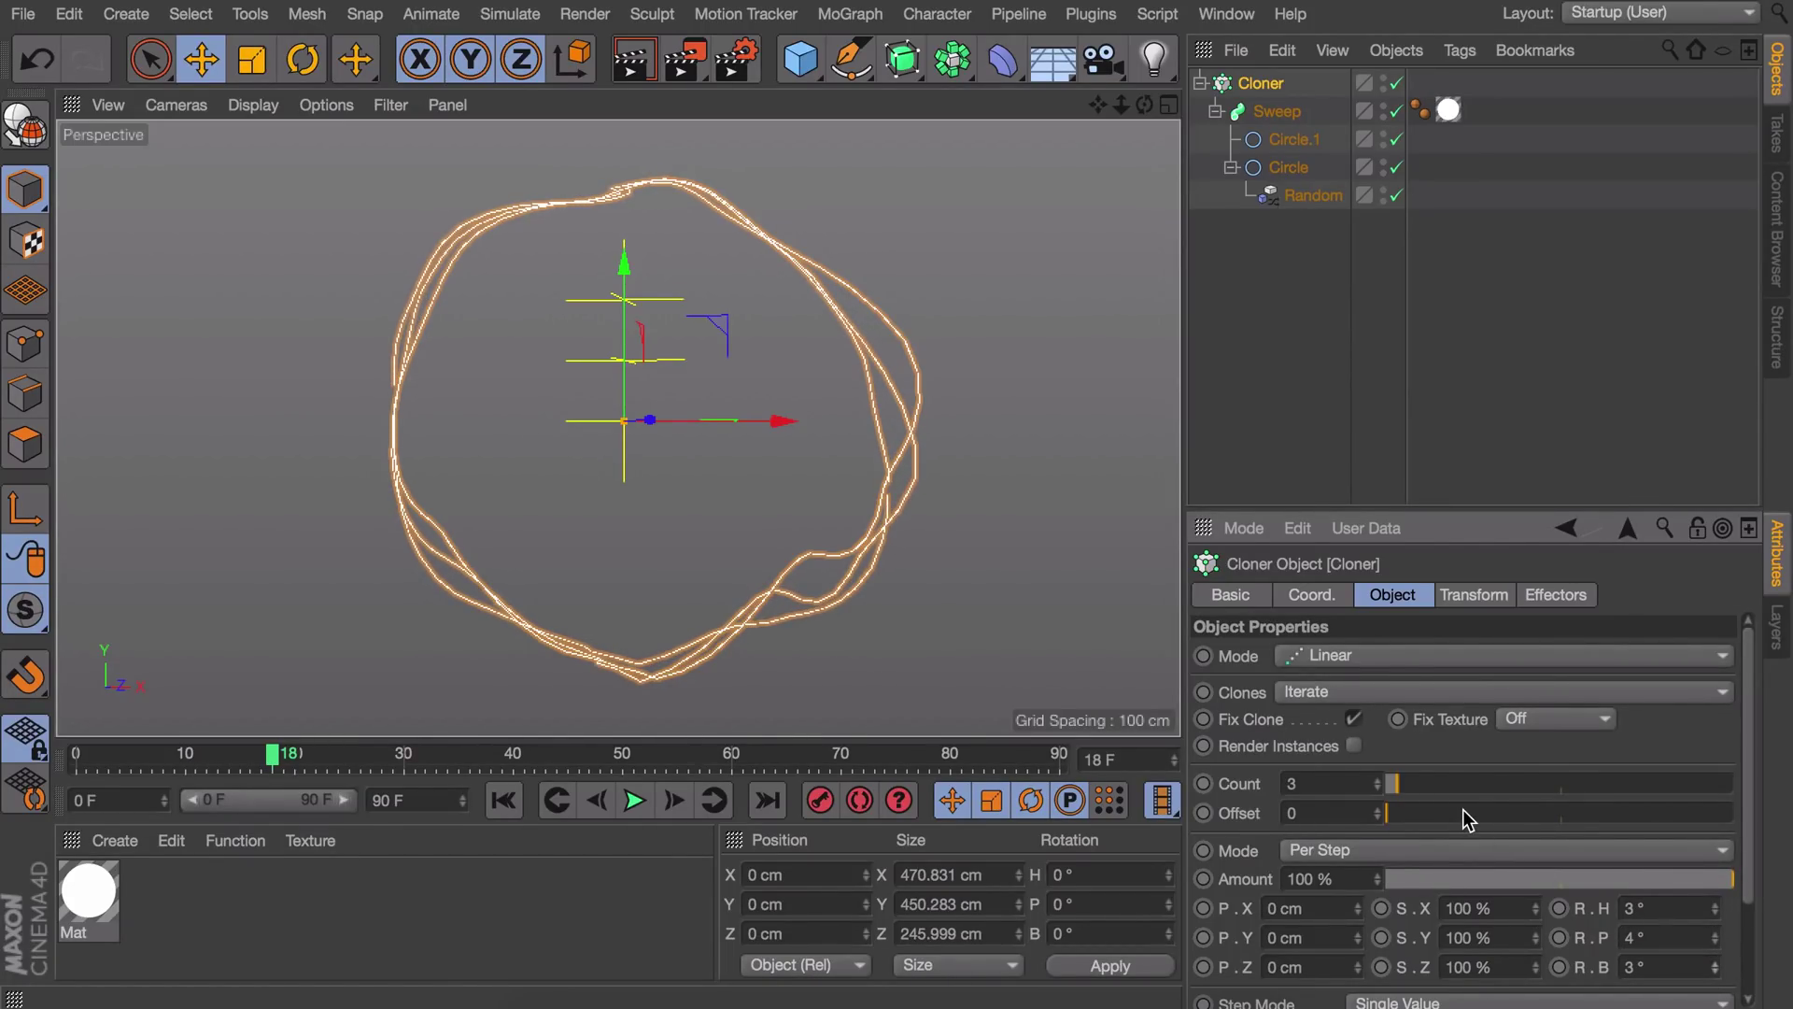
drag(1416, 785, 1493, 788)
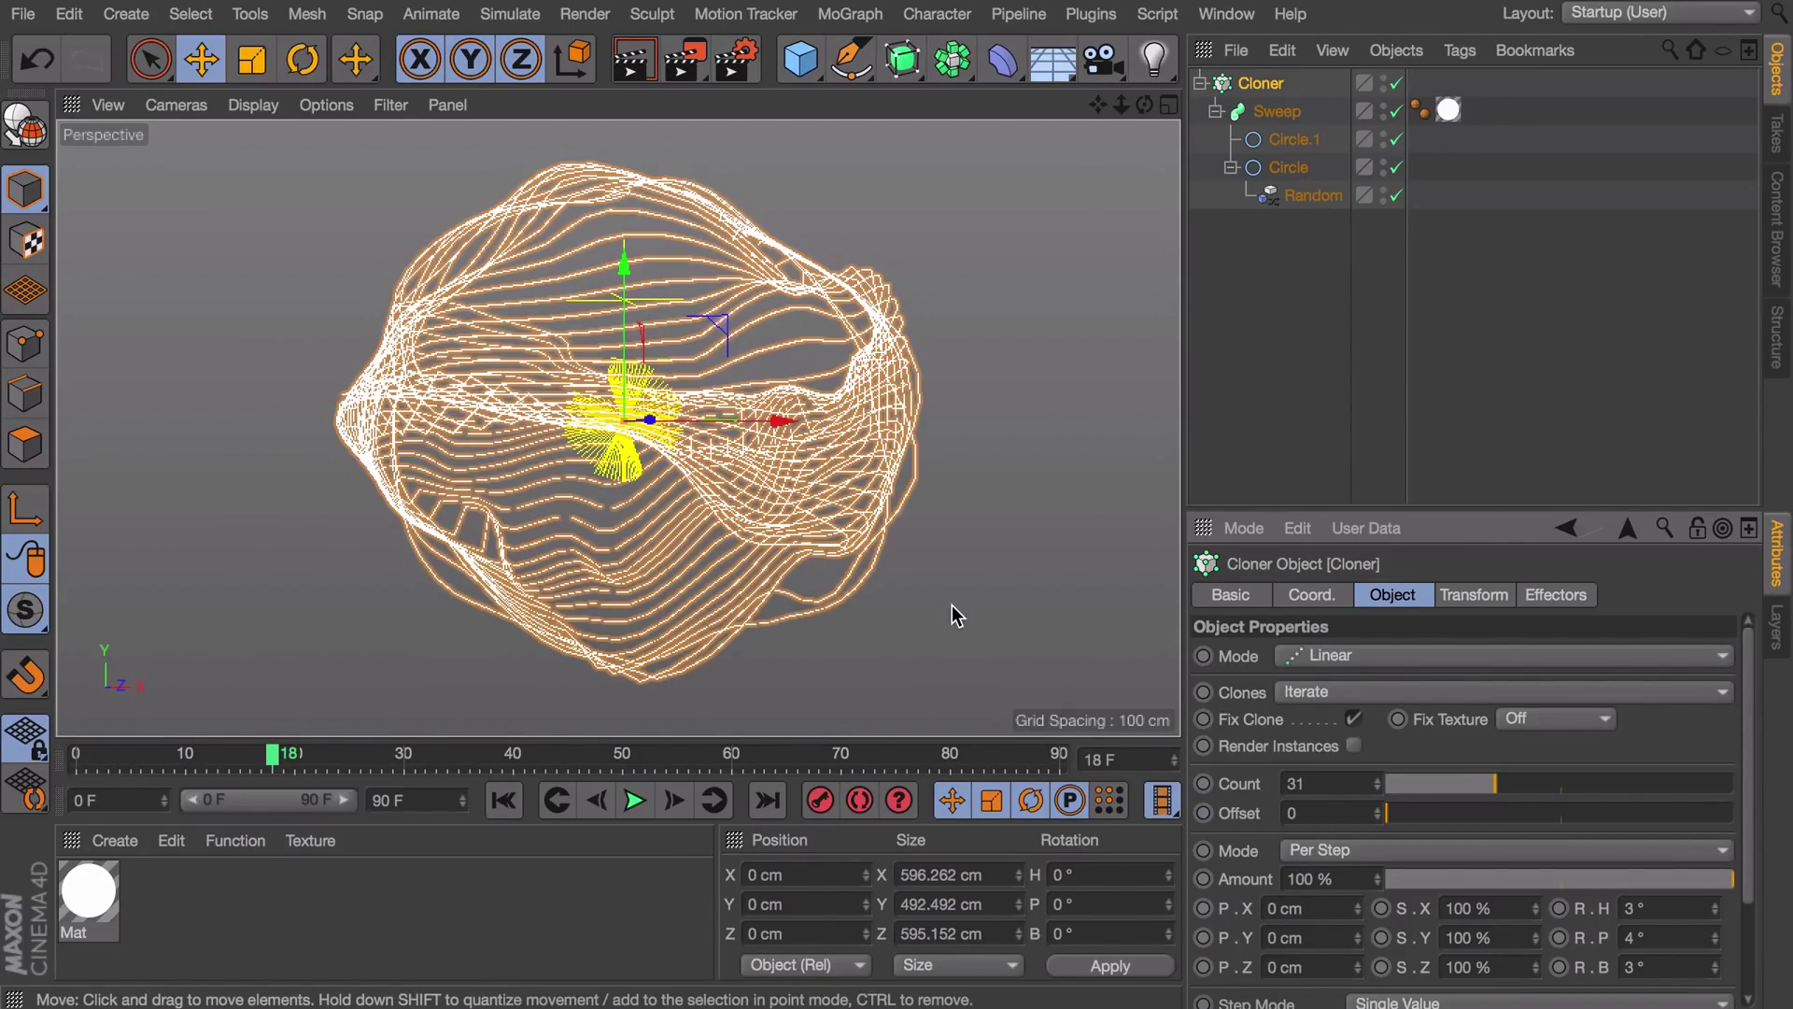
alt+drag(461, 389, 308, 359)
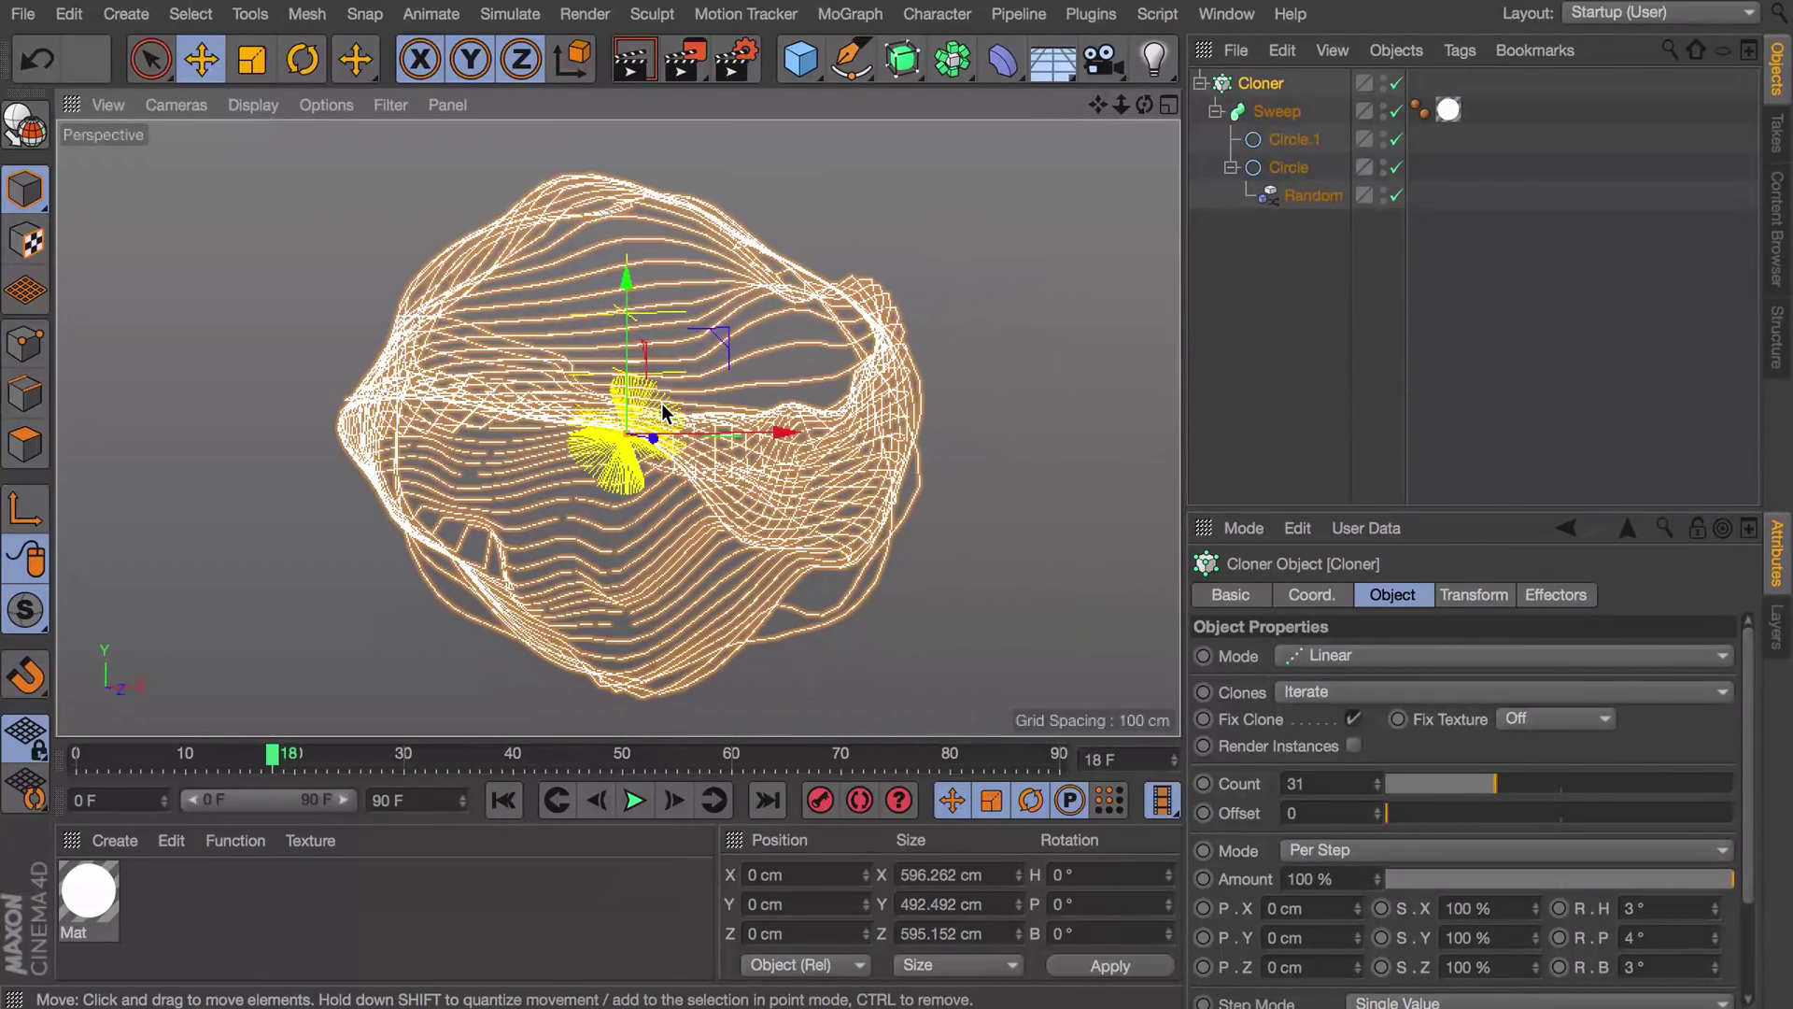
click(636, 801)
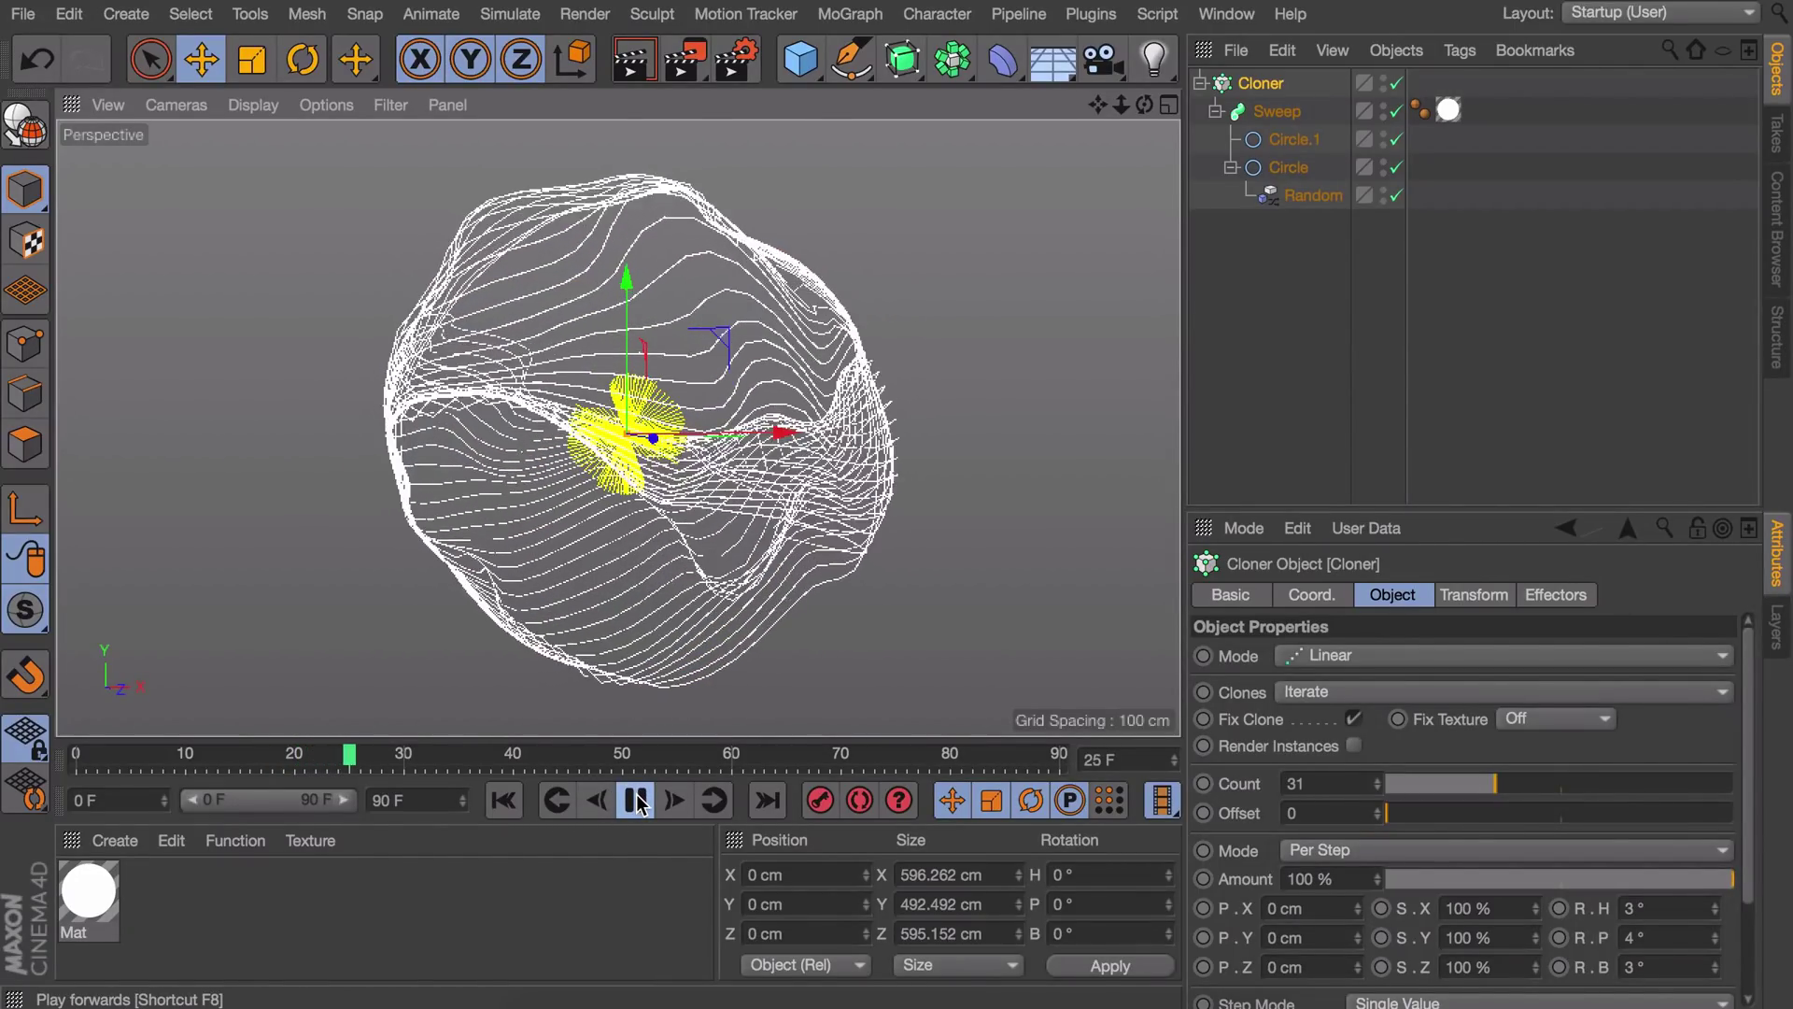
click(636, 801)
alt+drag(674, 486, 715, 461)
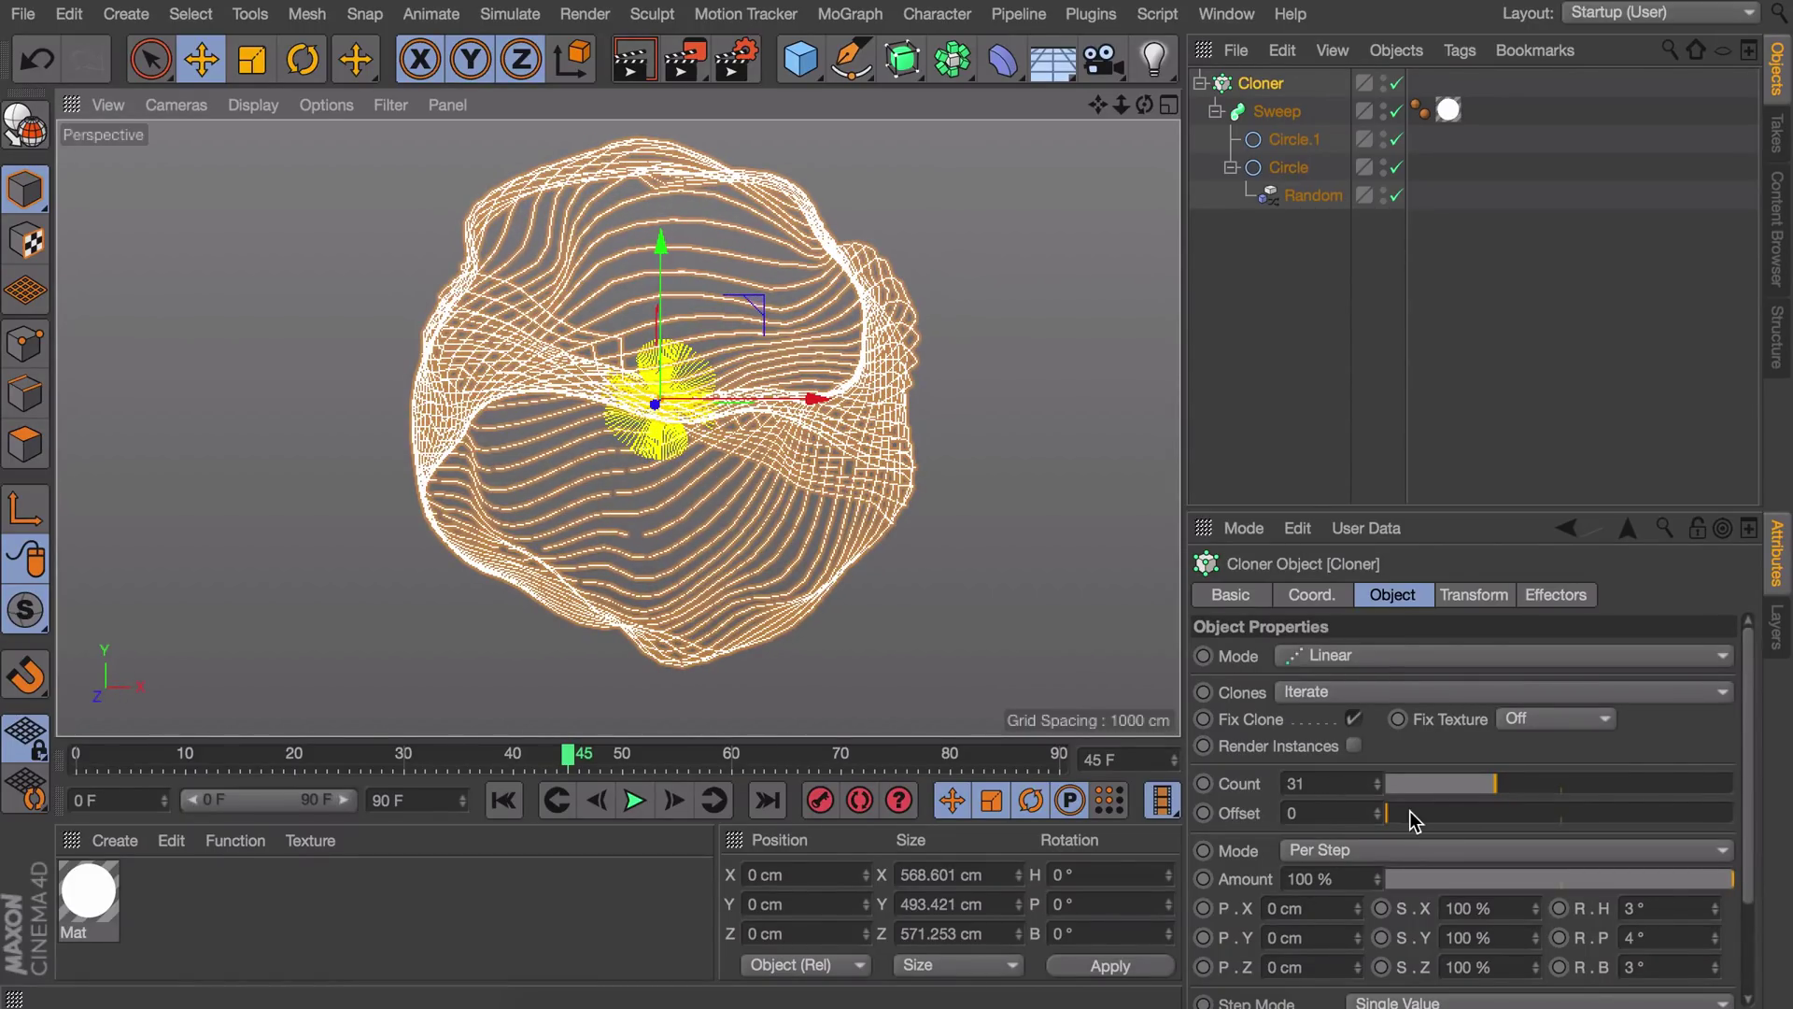
Step: Scale each clone to 98% on X, Y and Z and preview the twisting shell
double_click(1483, 902)
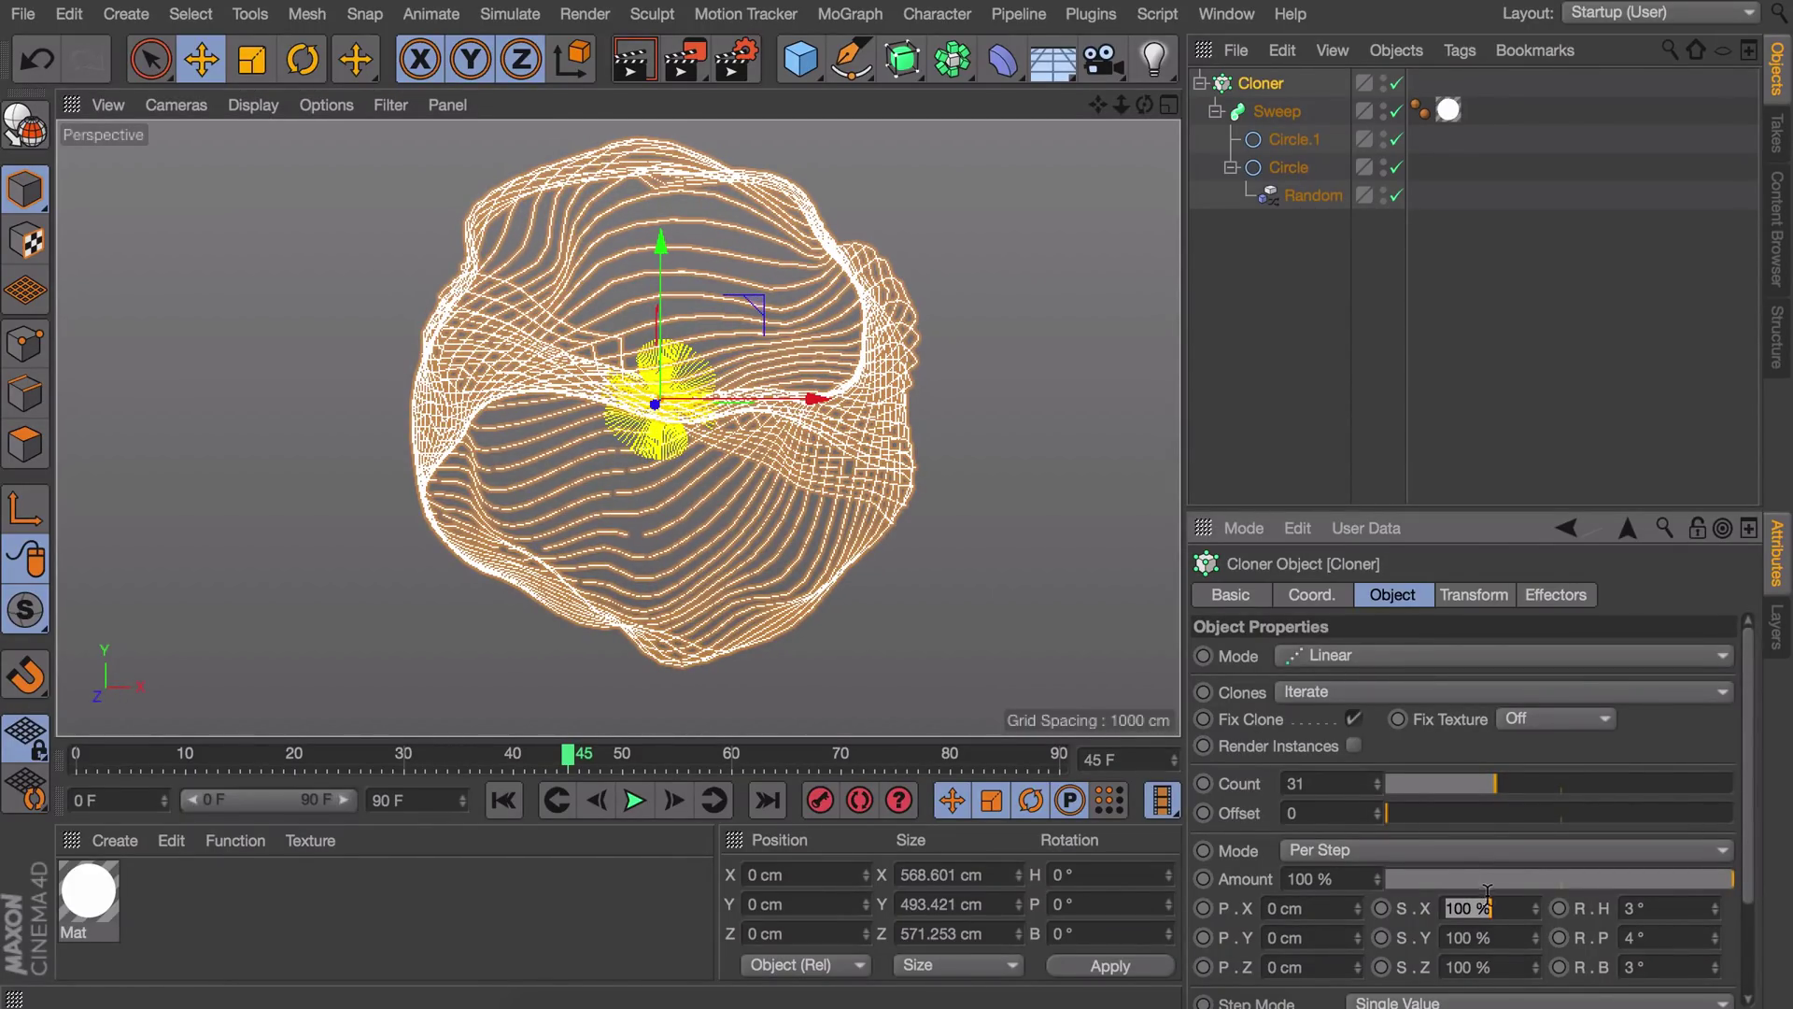
click(1535, 913)
click(1536, 912)
click(1535, 942)
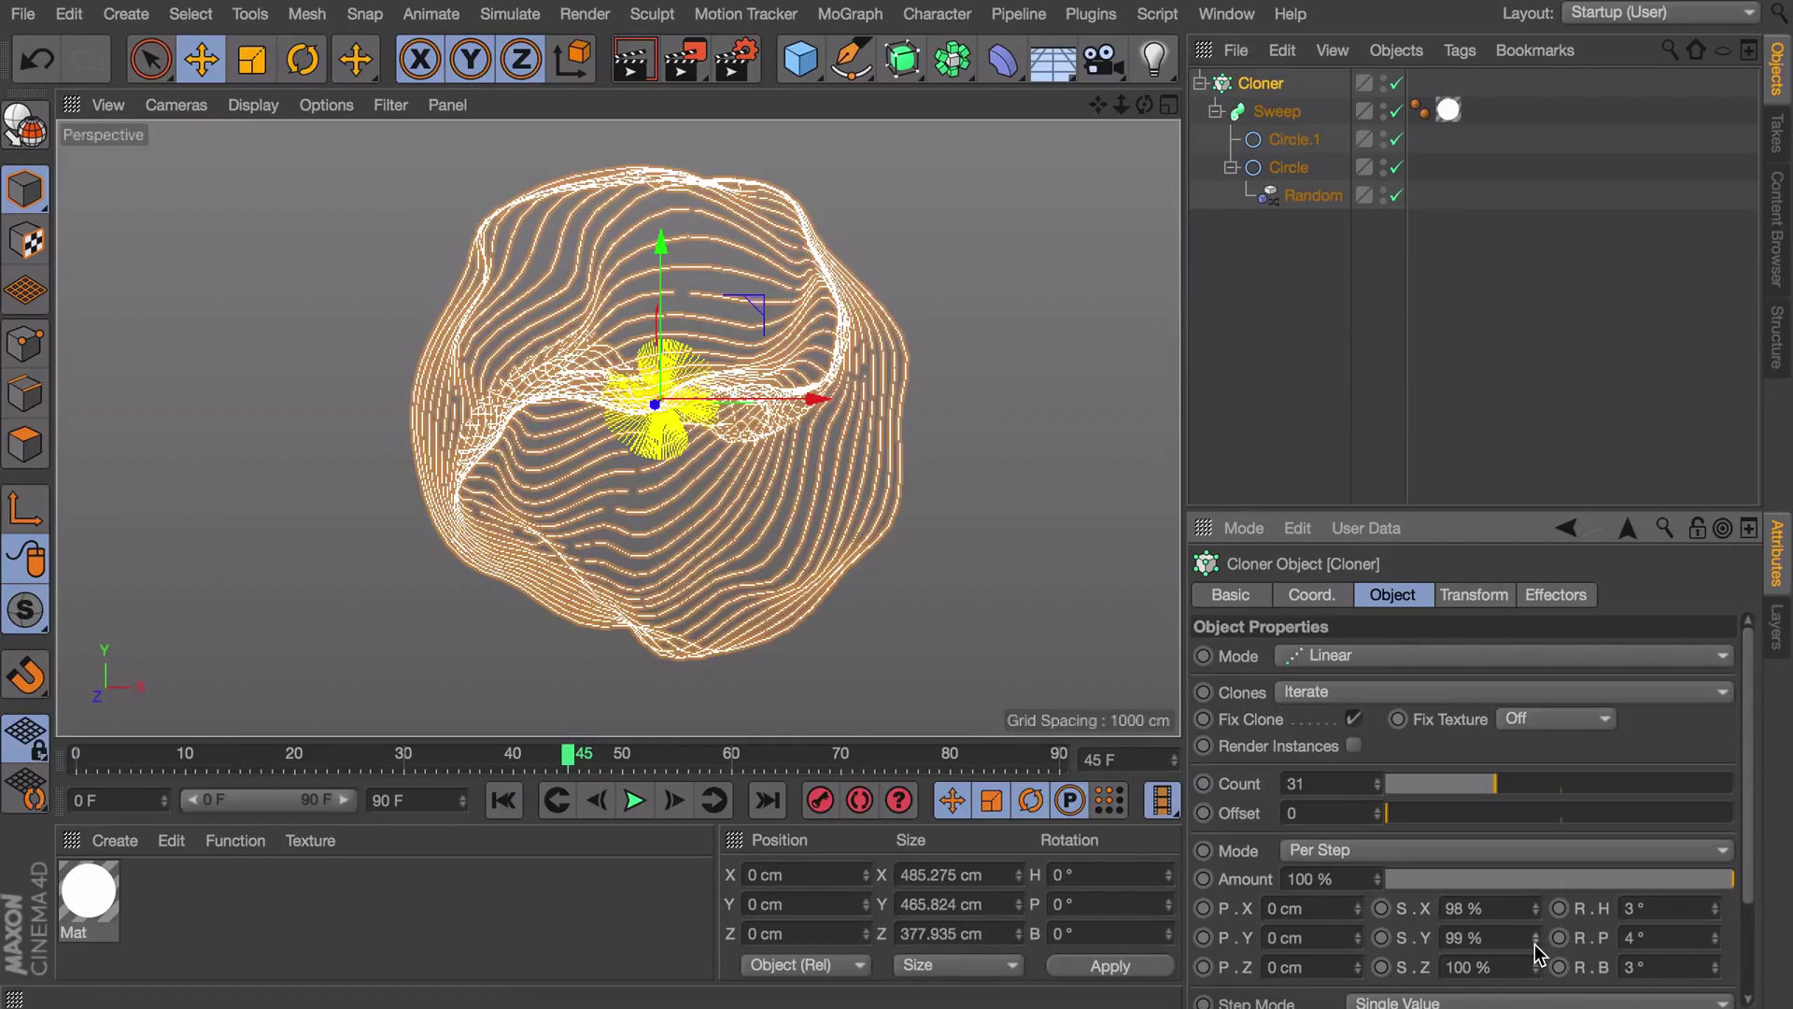
click(1535, 942)
click(1535, 971)
click(1535, 971)
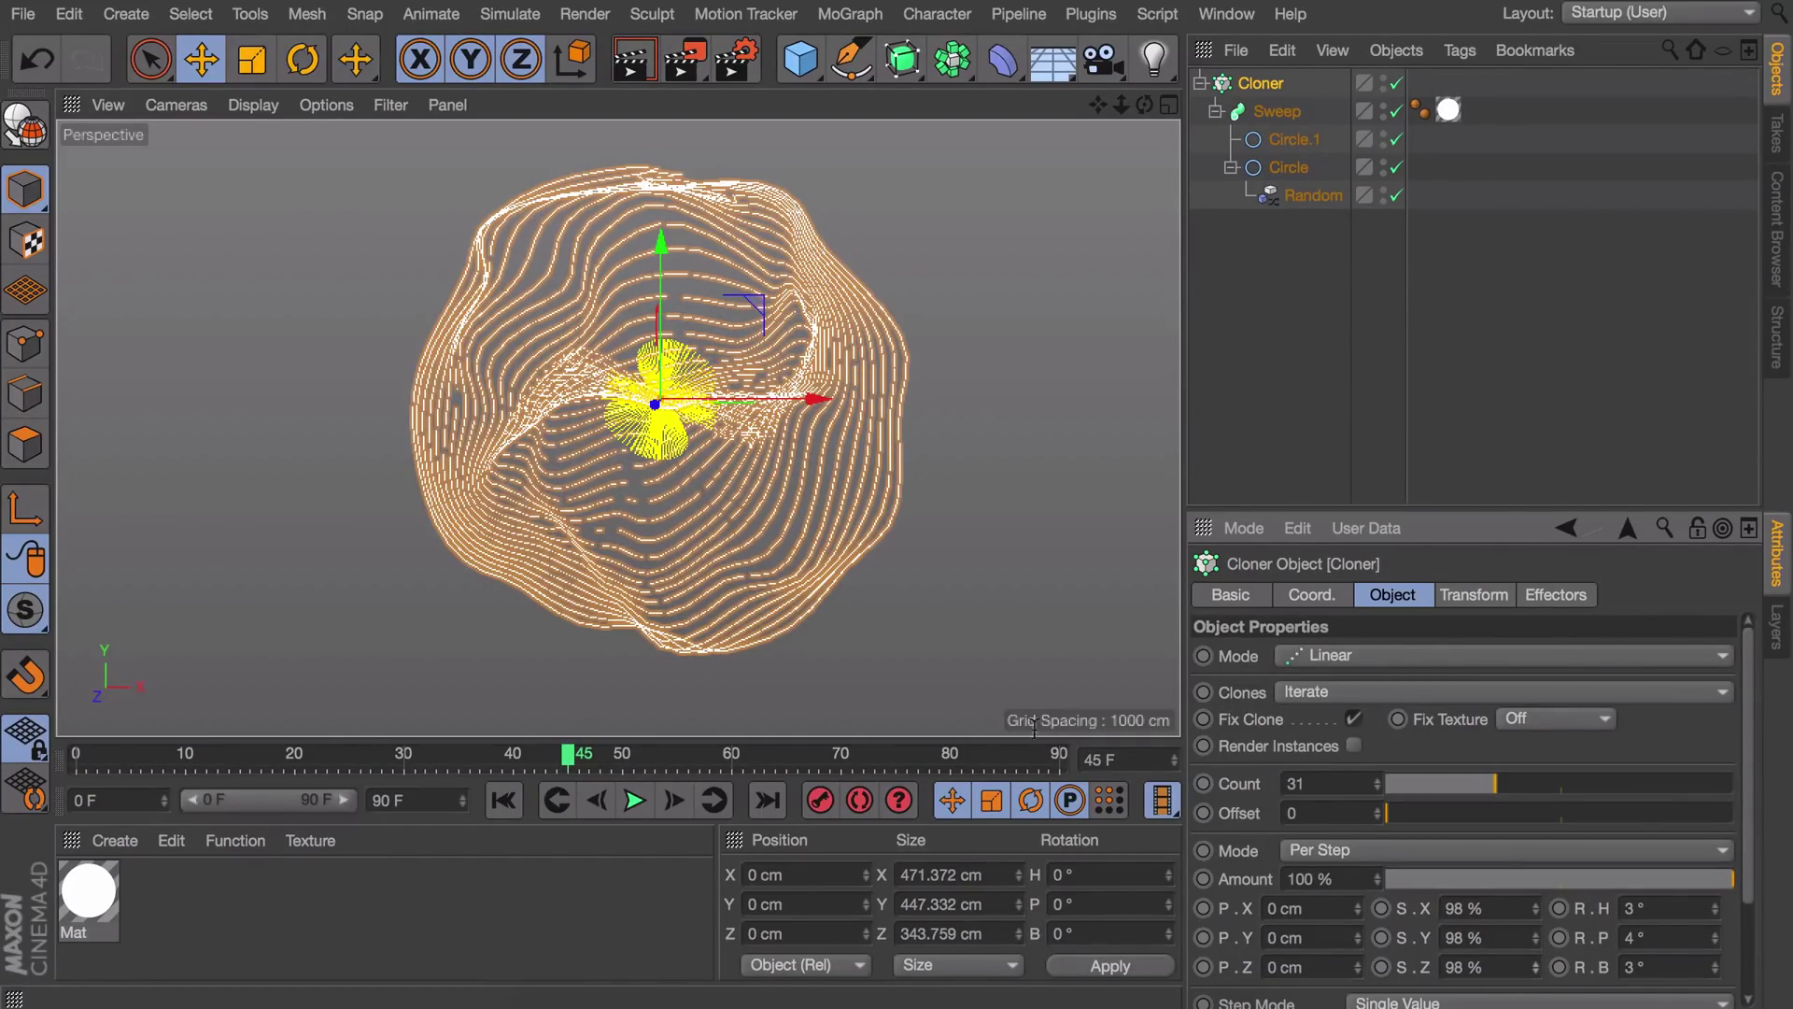
click(634, 801)
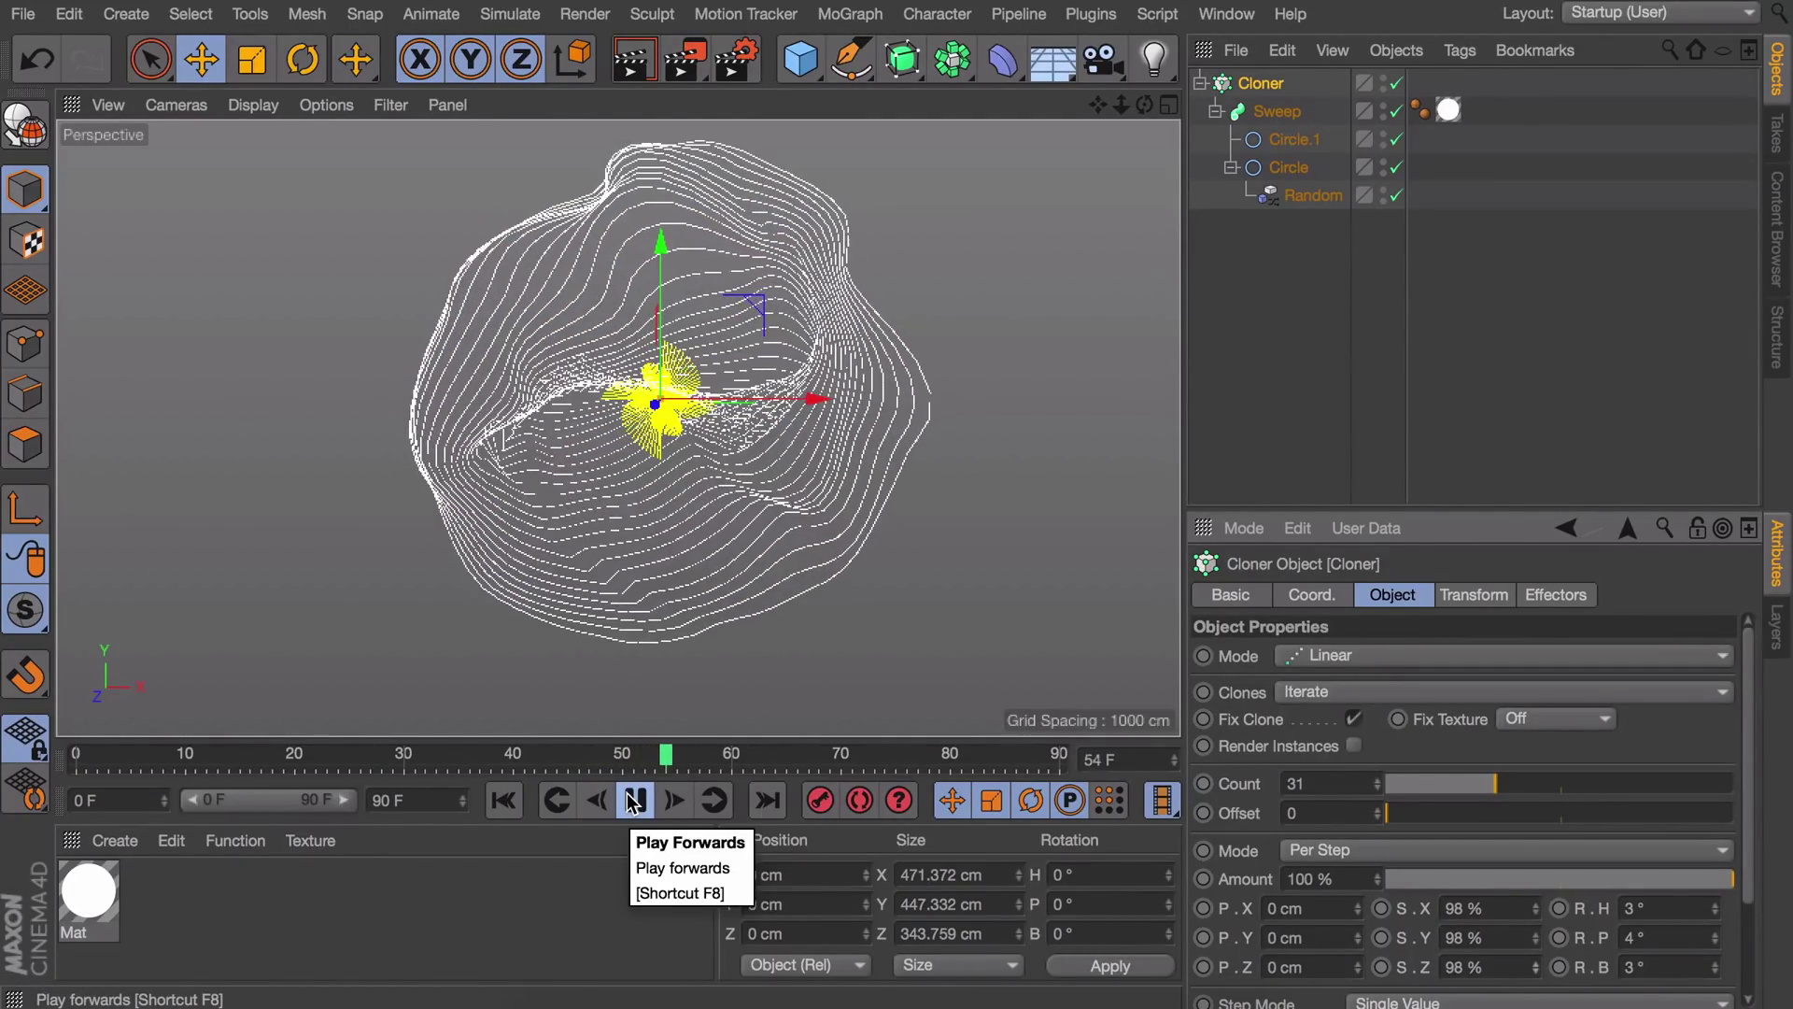
click(634, 801)
middle_drag(806, 513, 736, 536)
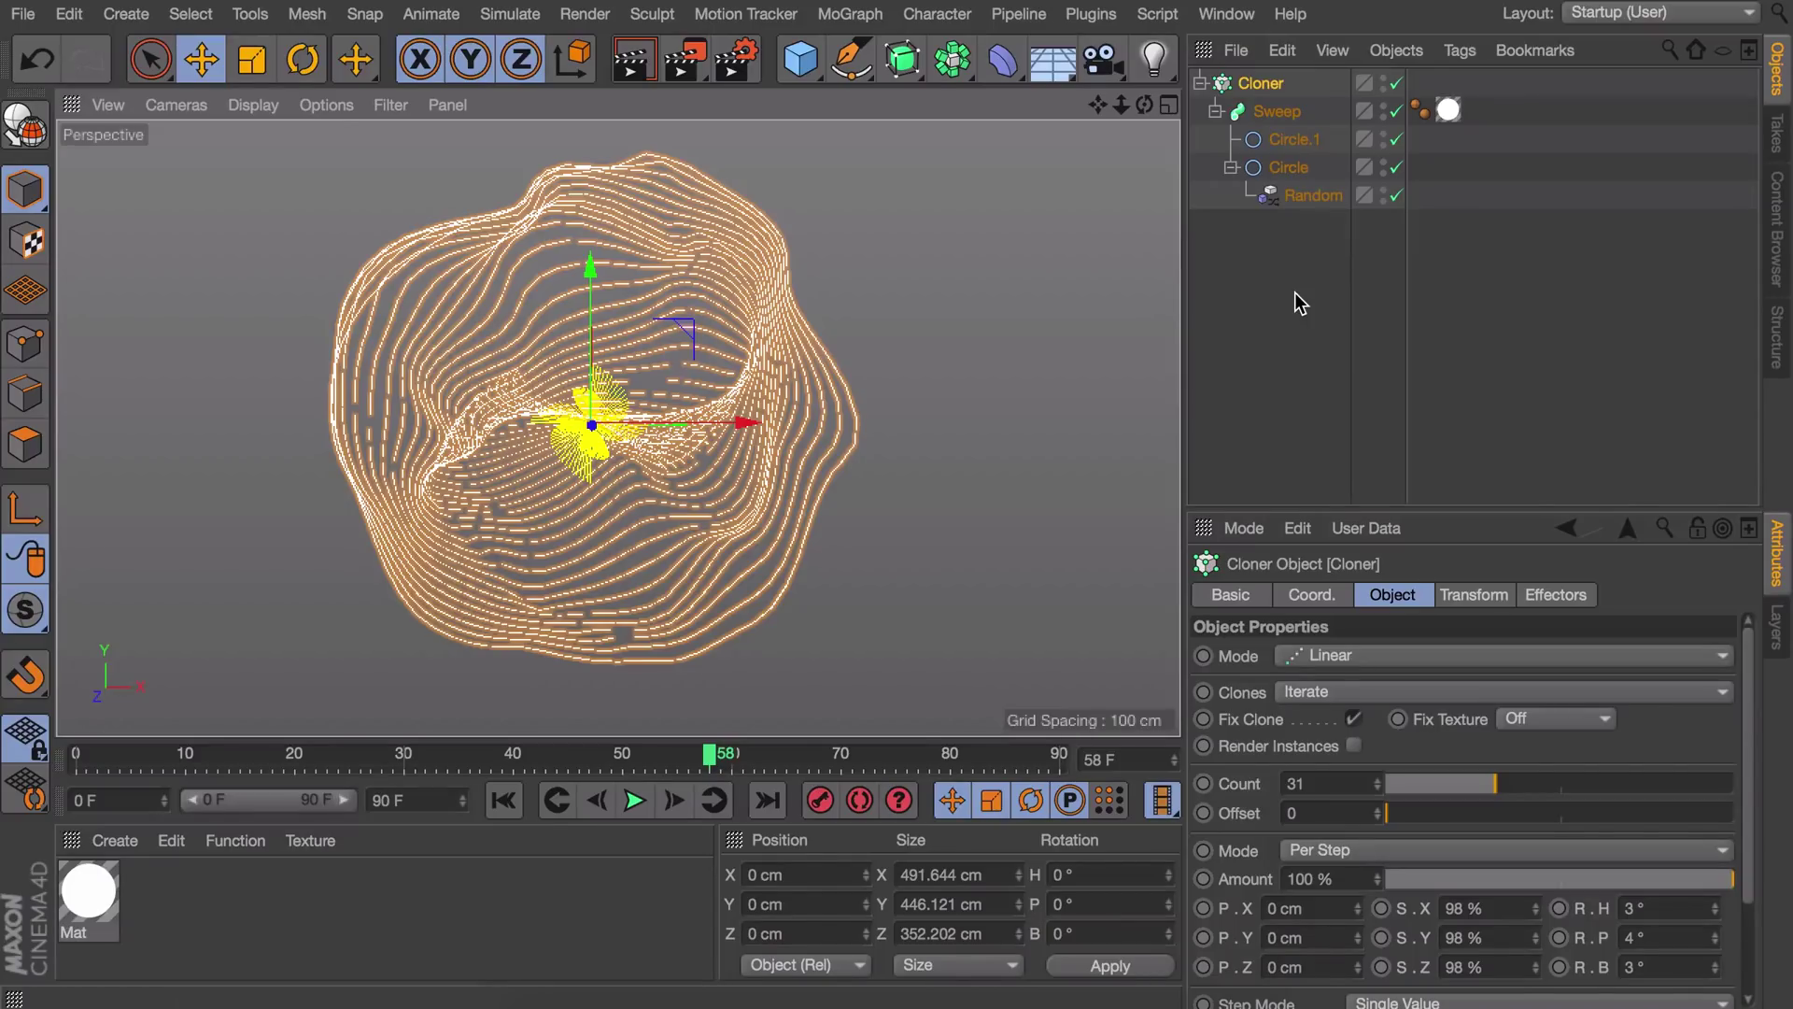
Step: Add a MoText reading 'GLTCH' in Bold, centre-aligned, at 52 cm height
click(845, 14)
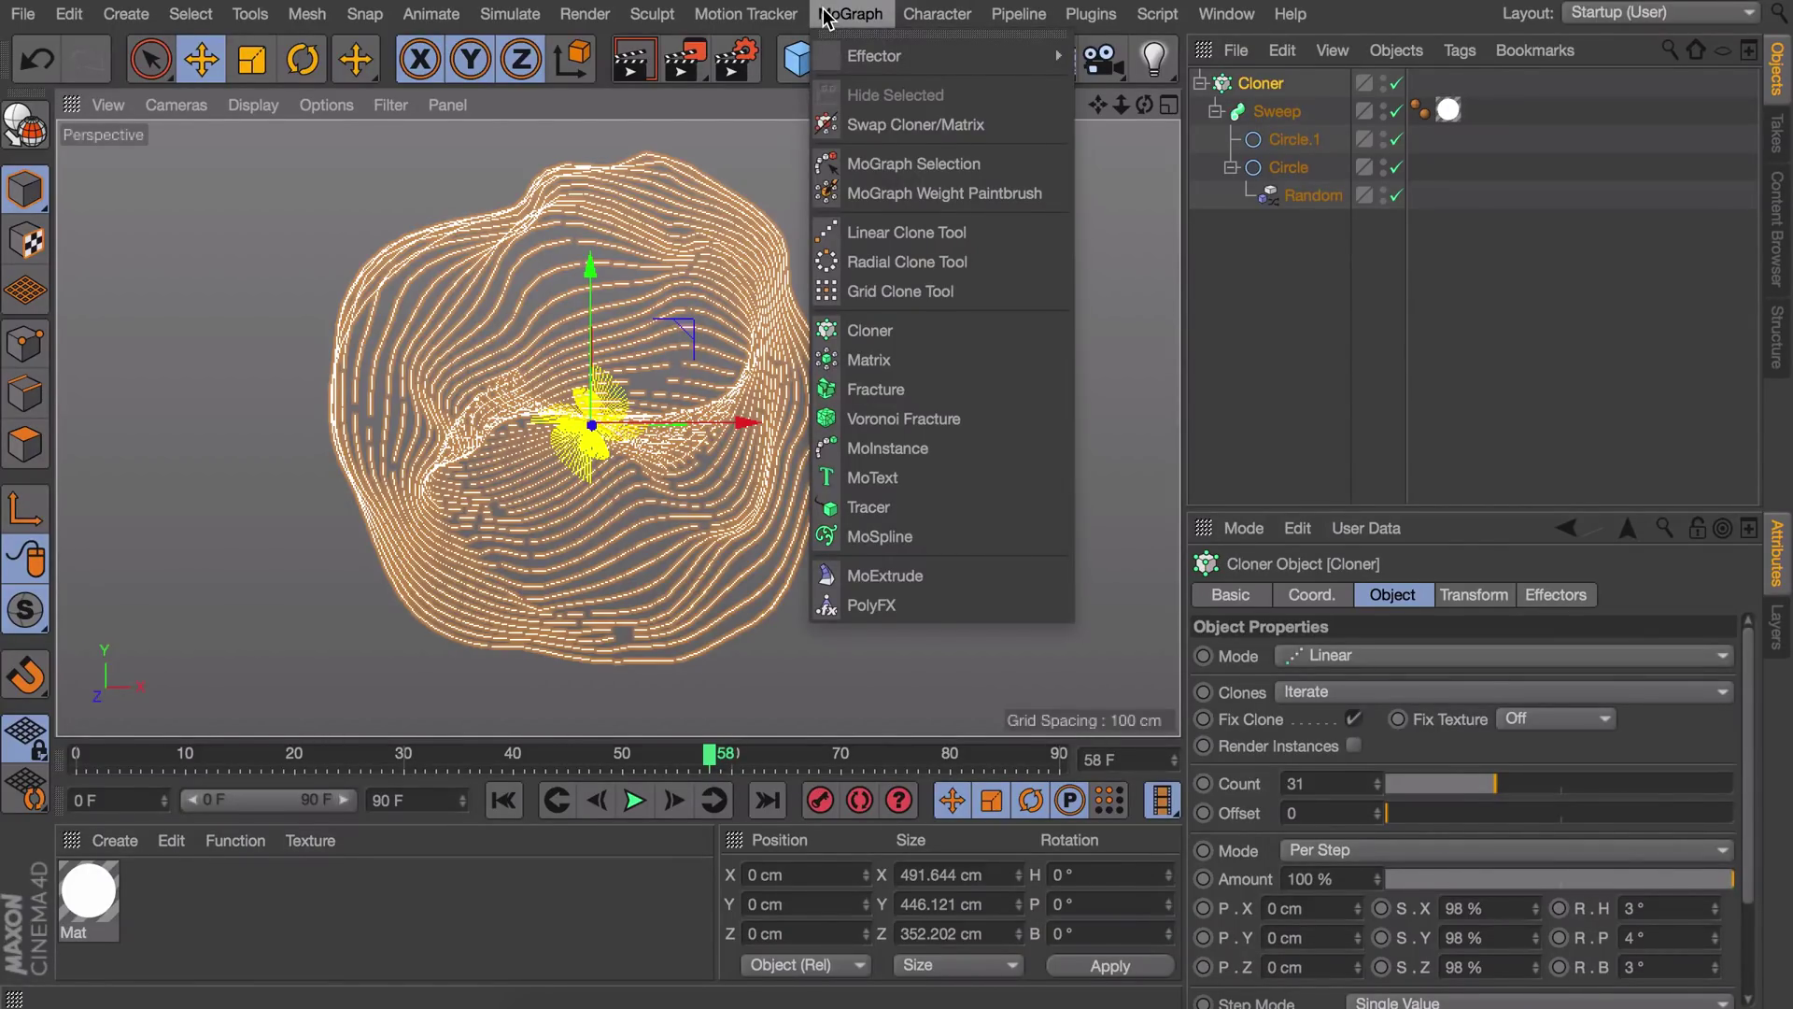
click(892, 476)
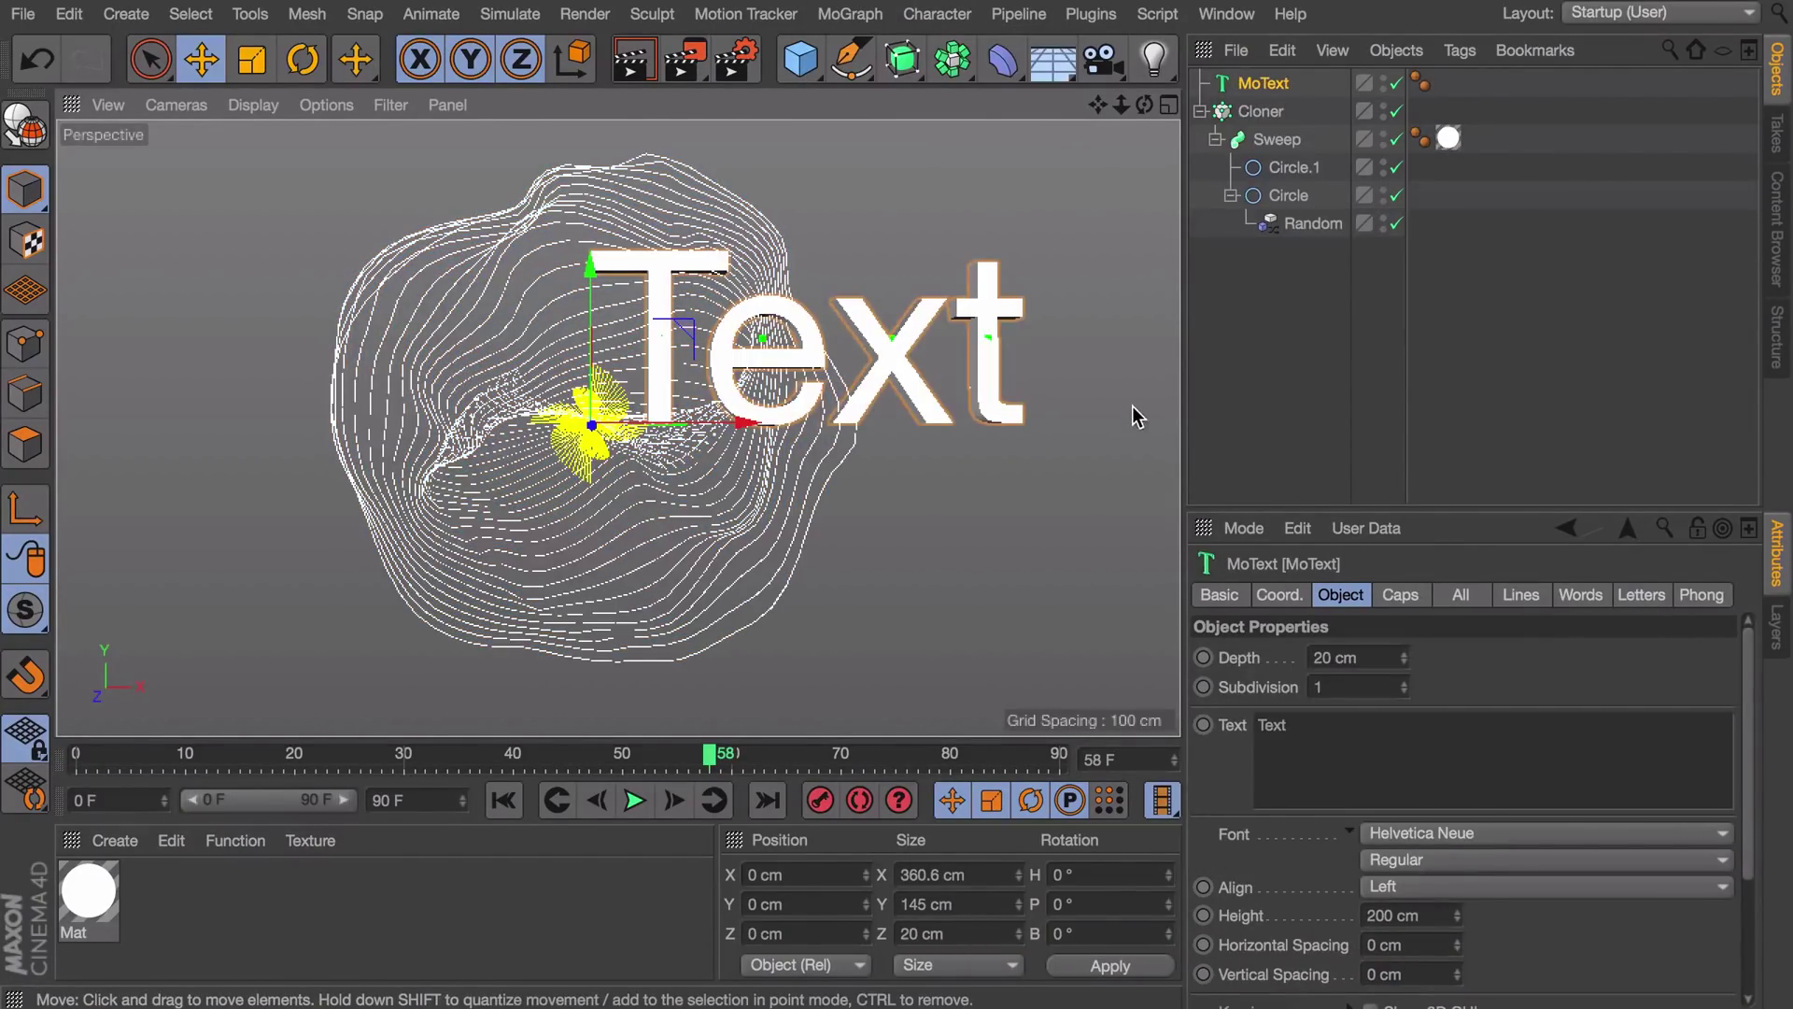
click(1339, 737)
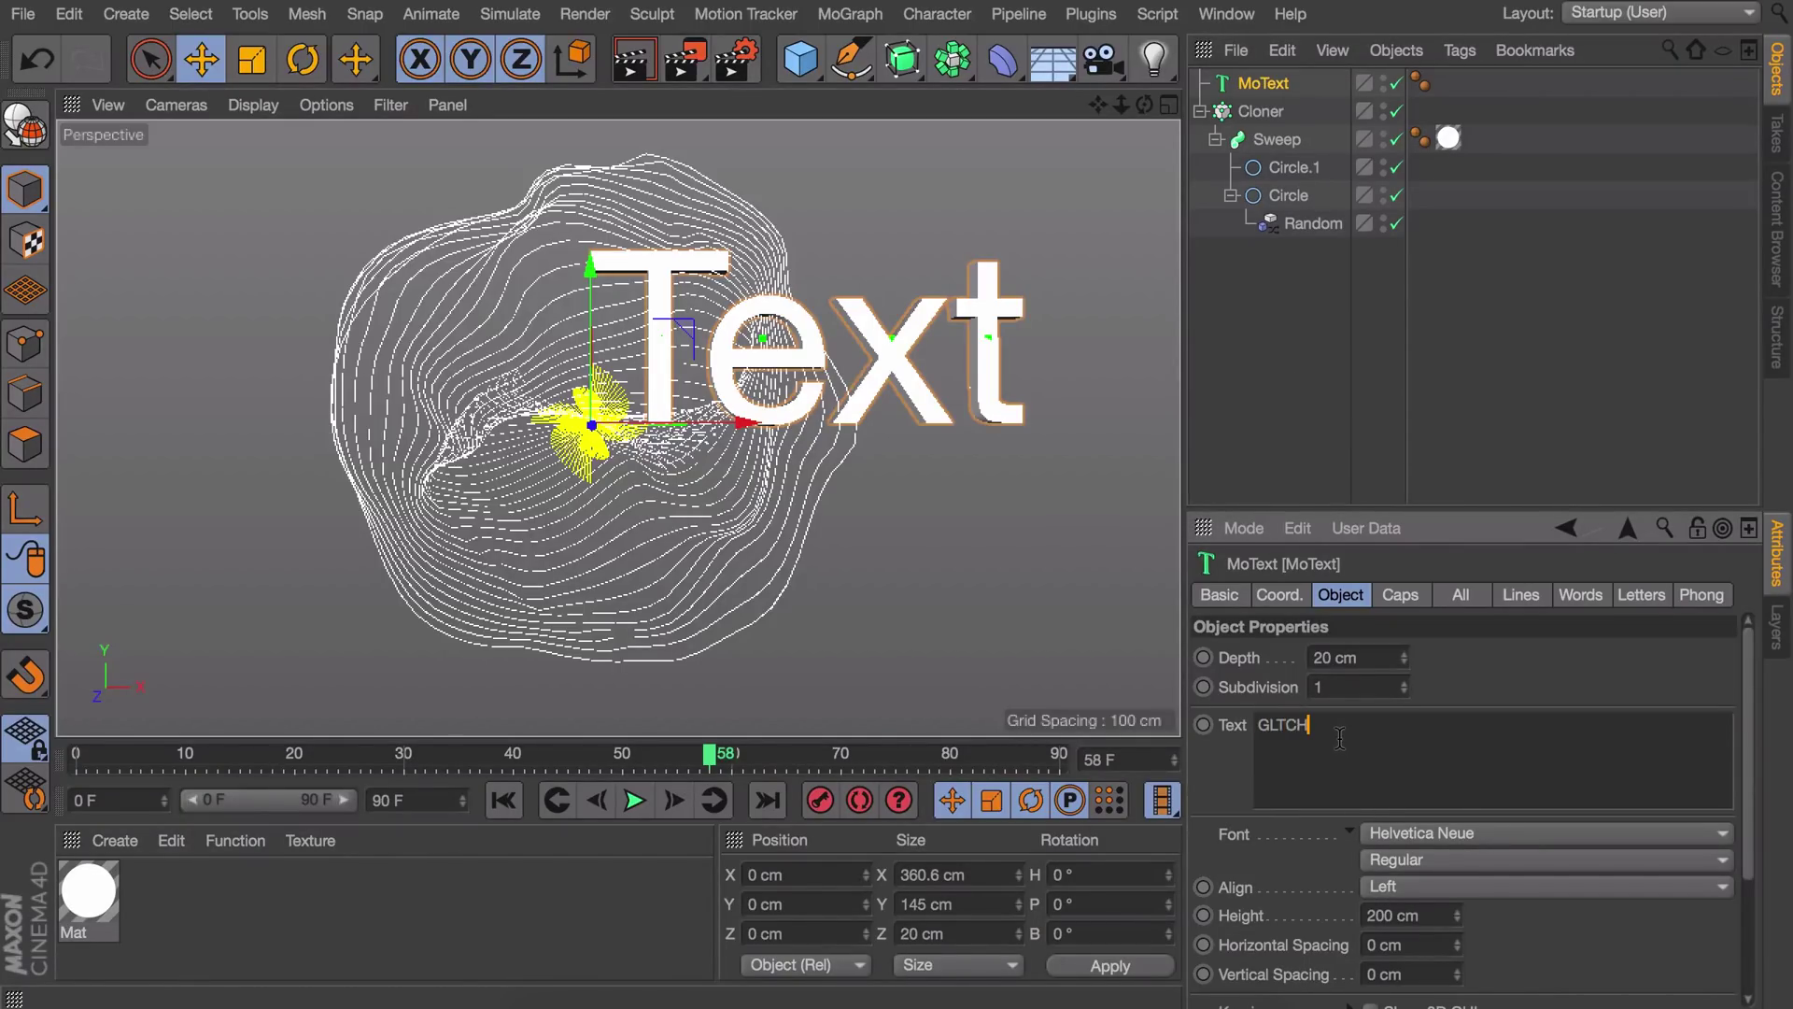
click(1424, 857)
click(1401, 516)
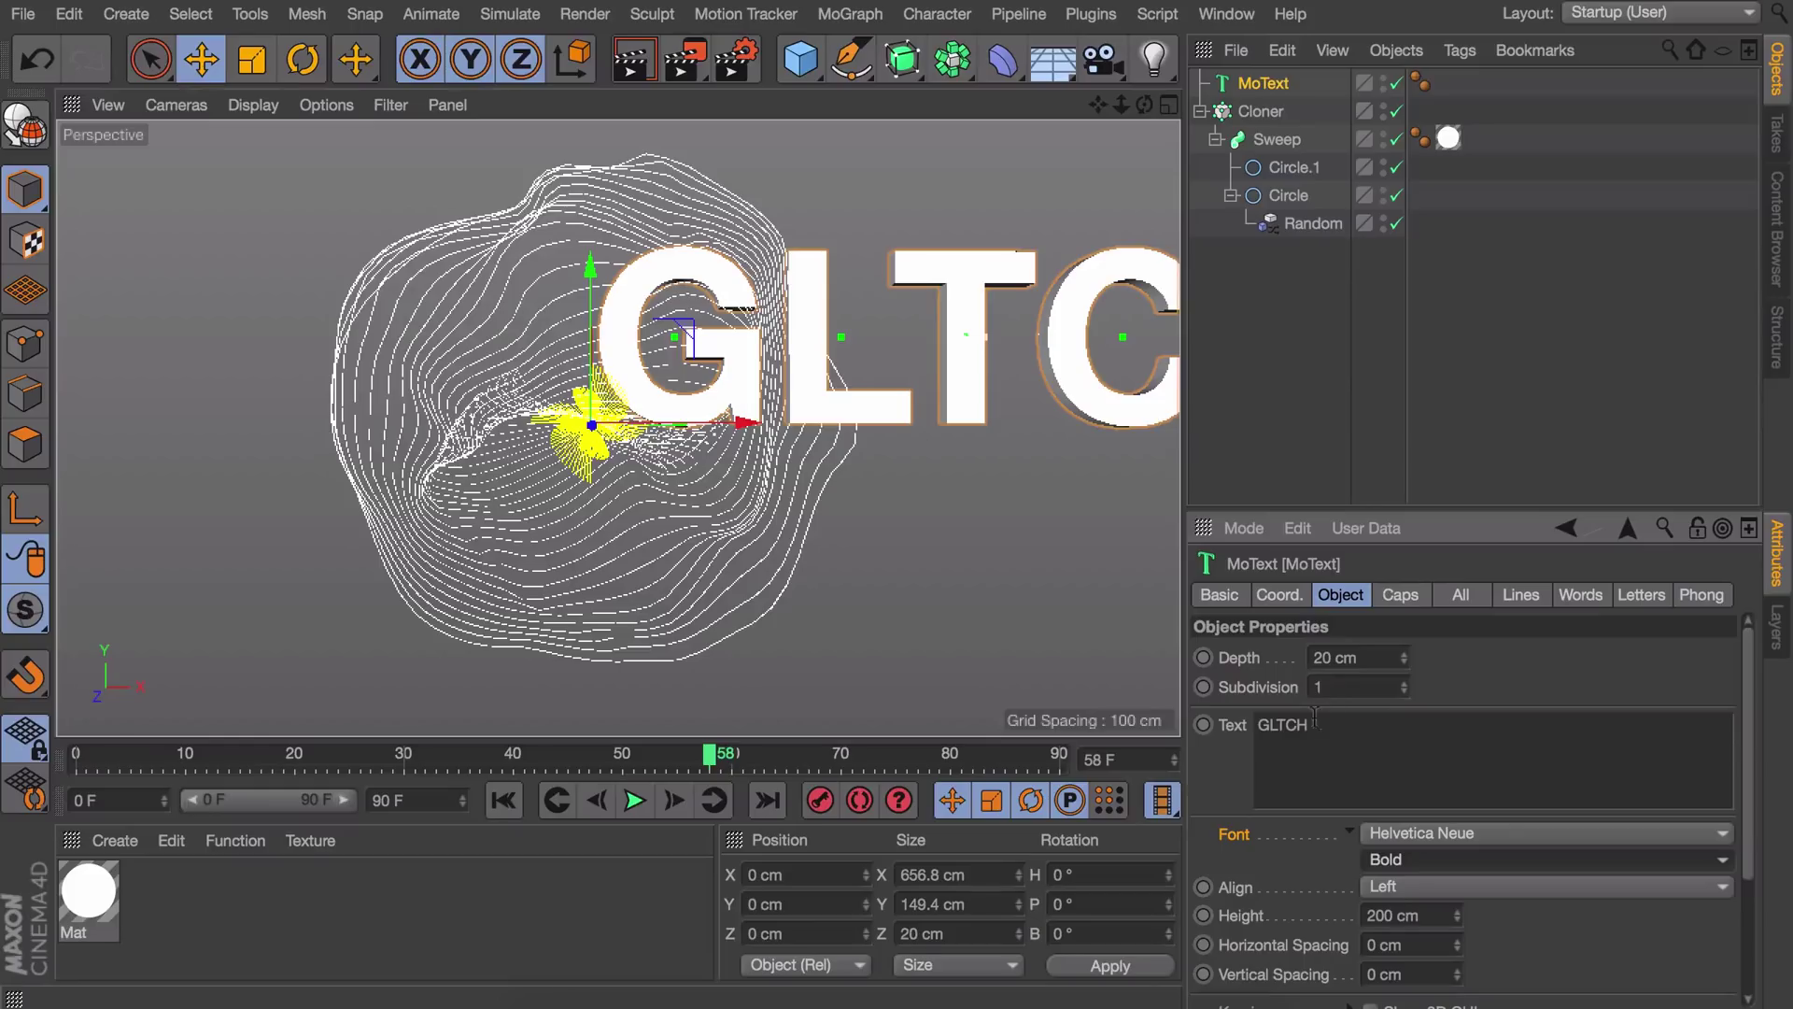
click(1541, 886)
click(1401, 945)
drag(1457, 915, 557, 310)
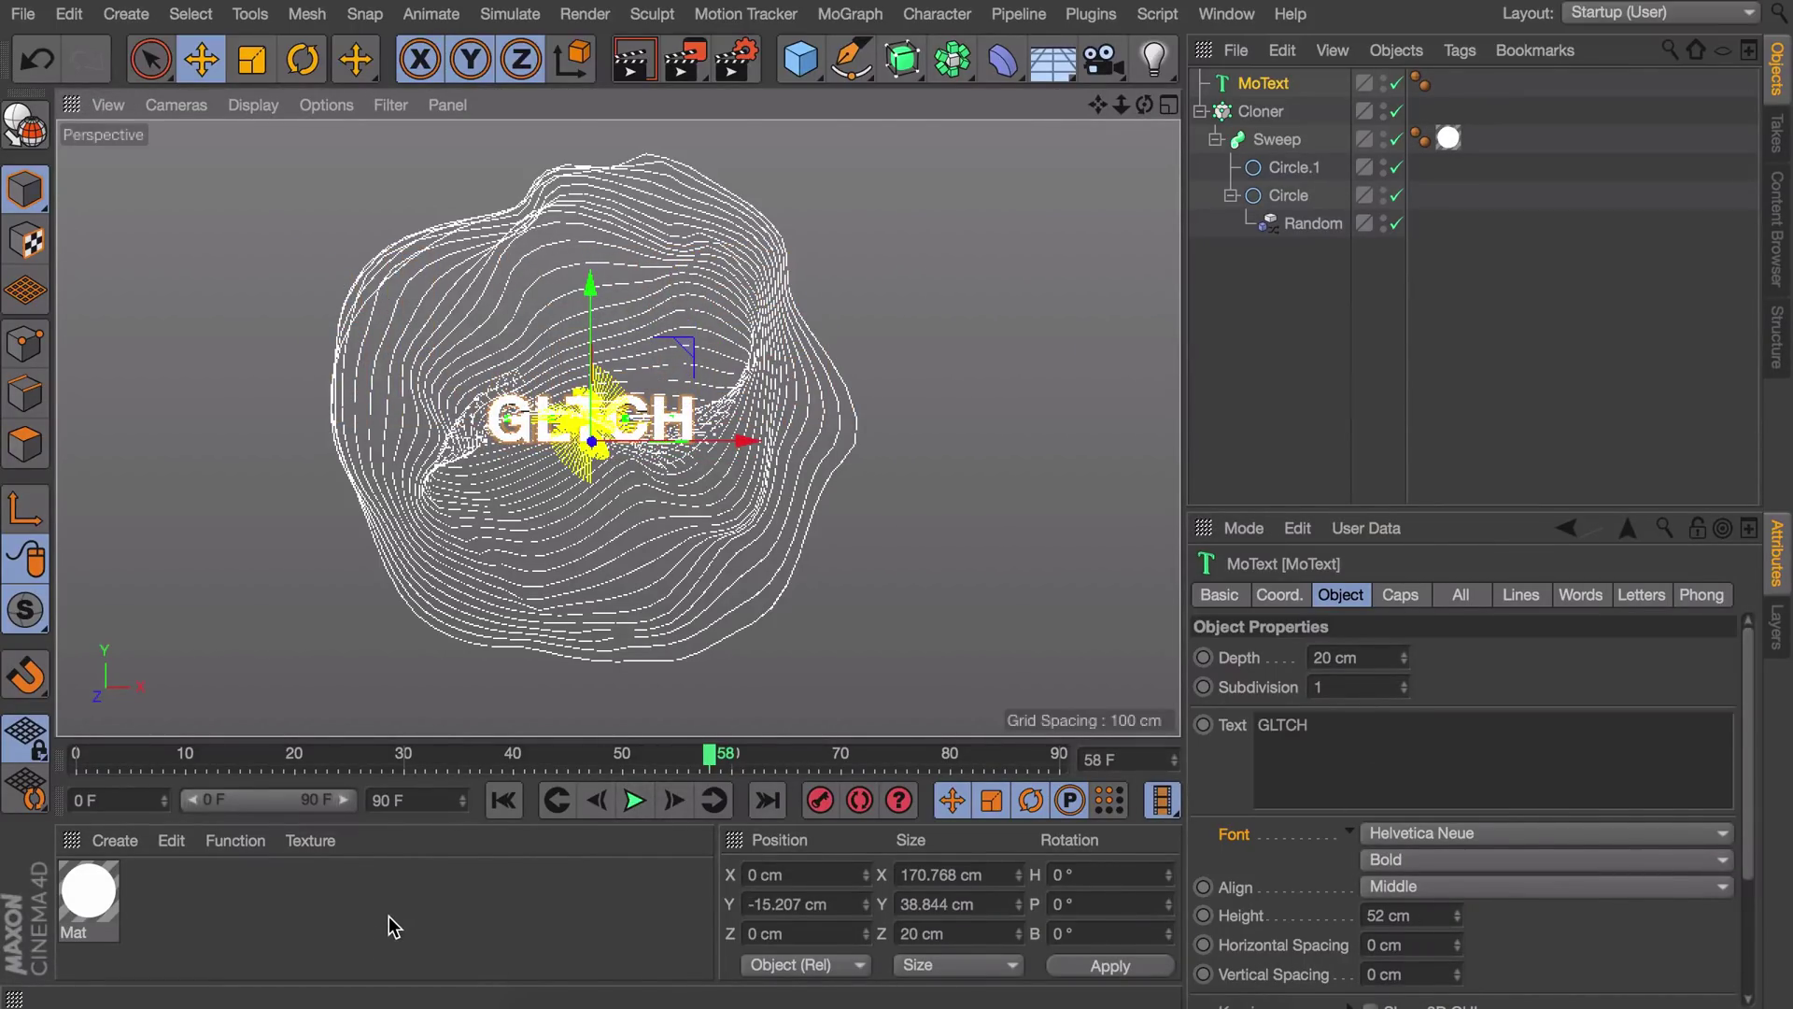
Step: Apply the white Mat material to the MoText and check it in a render preview
drag(73, 893, 1289, 88)
click(649, 74)
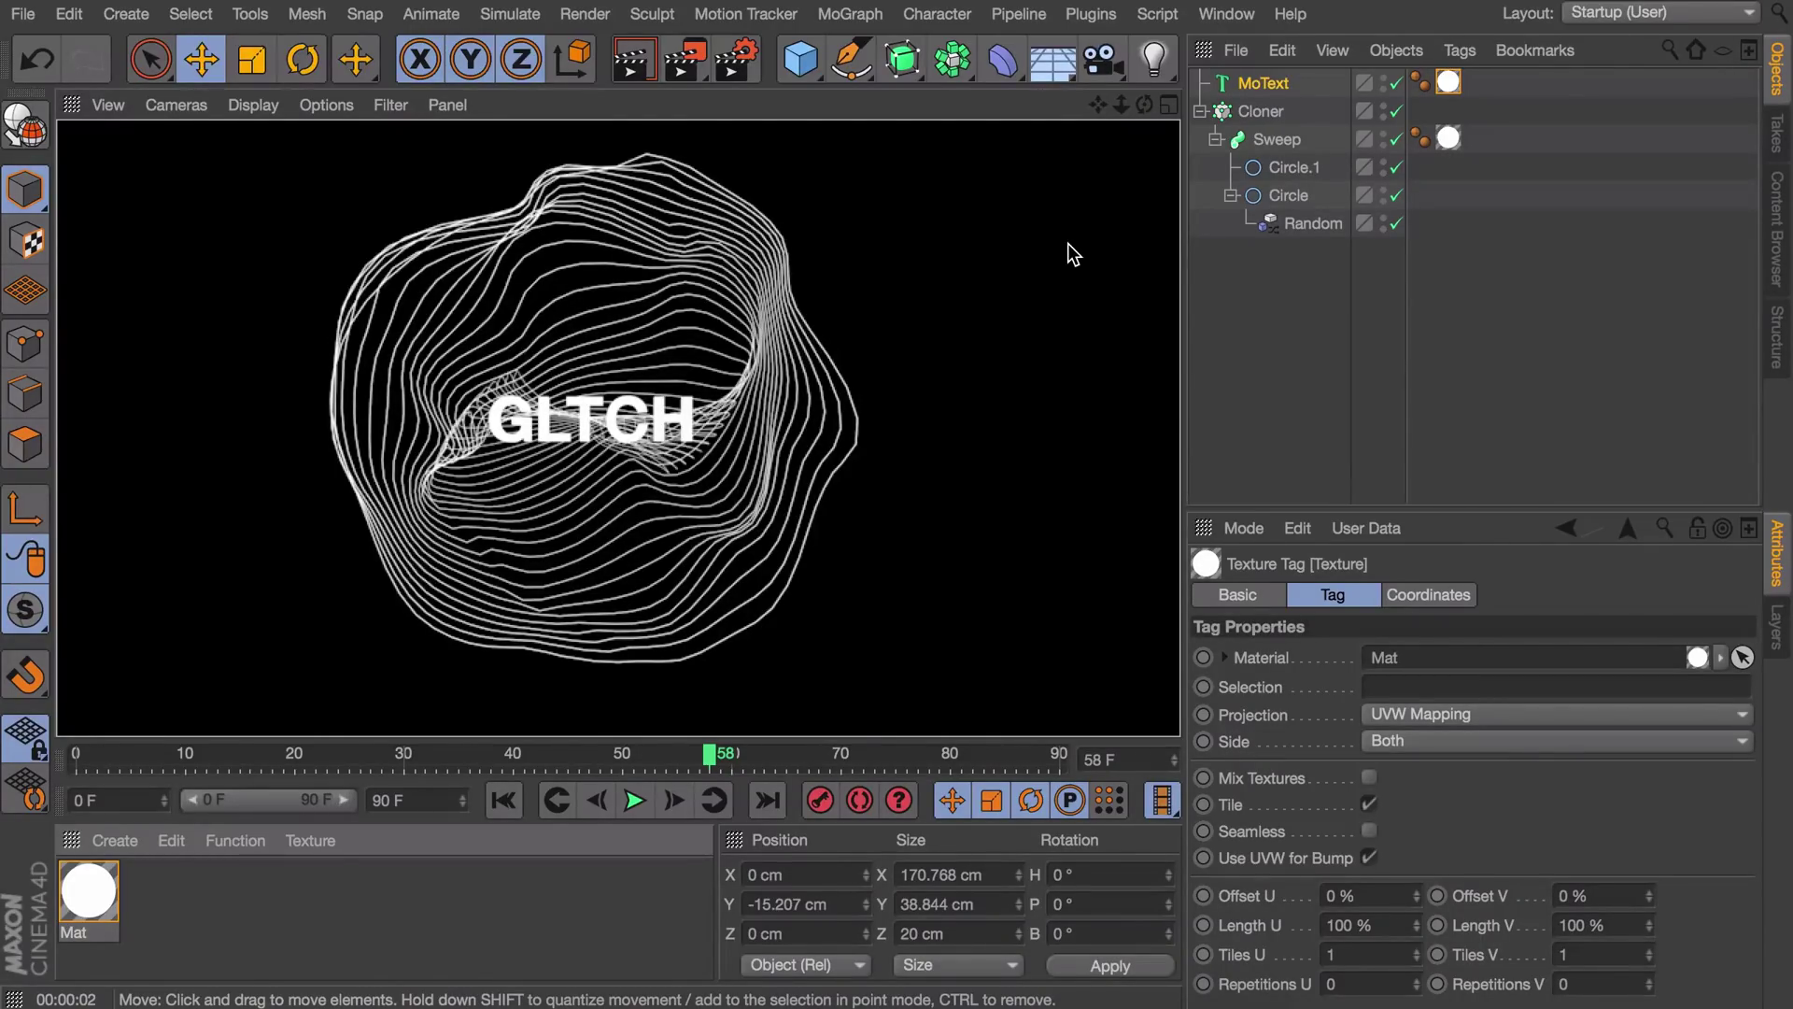
click(1216, 294)
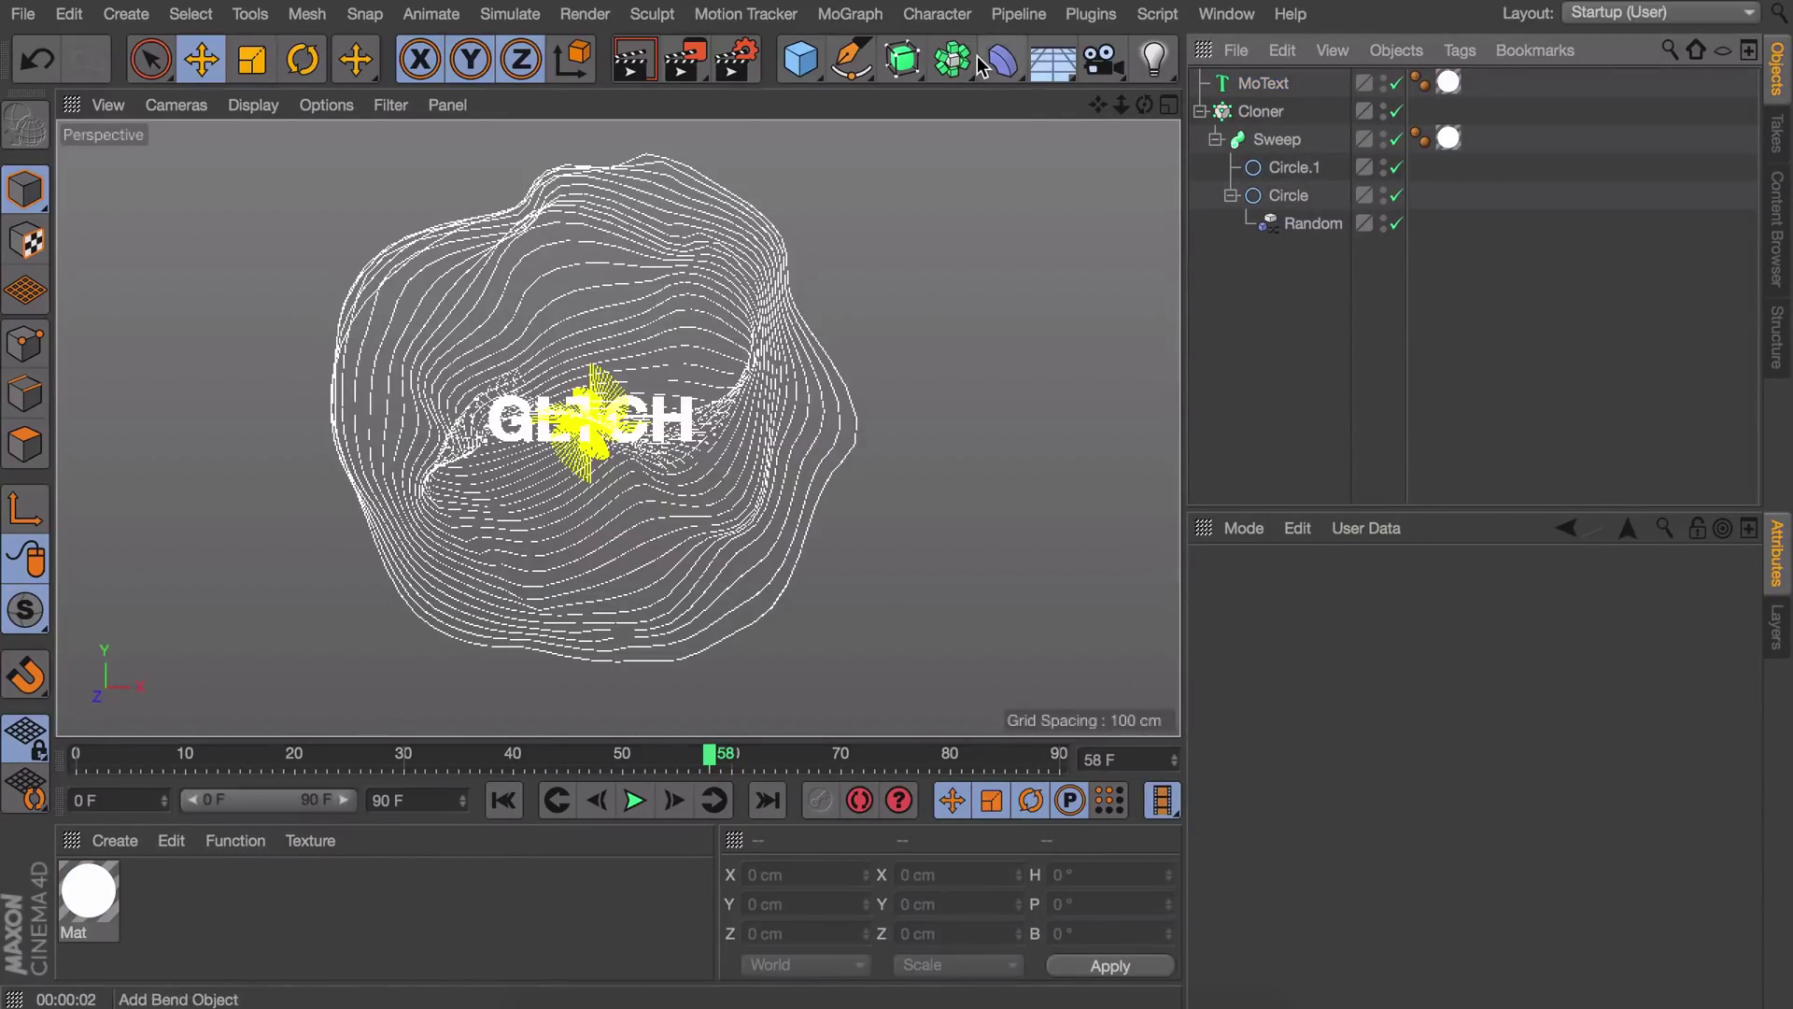
Step: Add a Helix spline with End Angle 0°, End Radius 200 cm and Height 534 cm
click(862, 71)
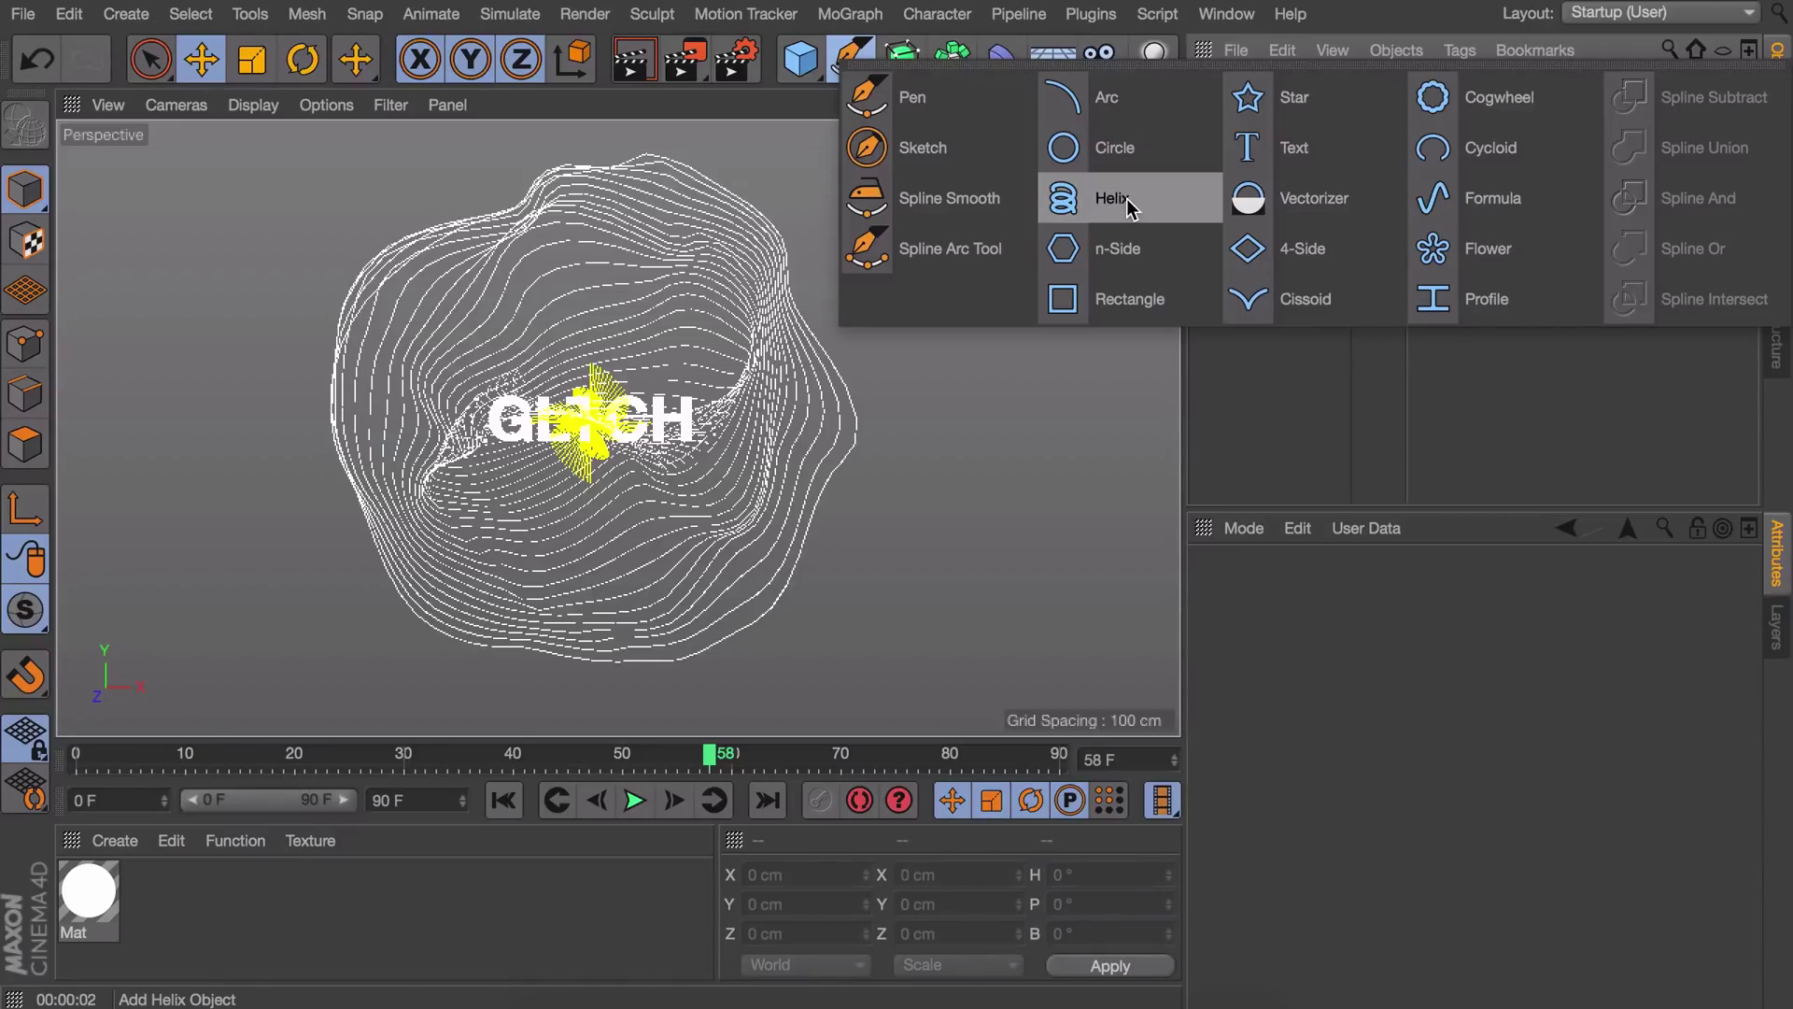
click(1111, 198)
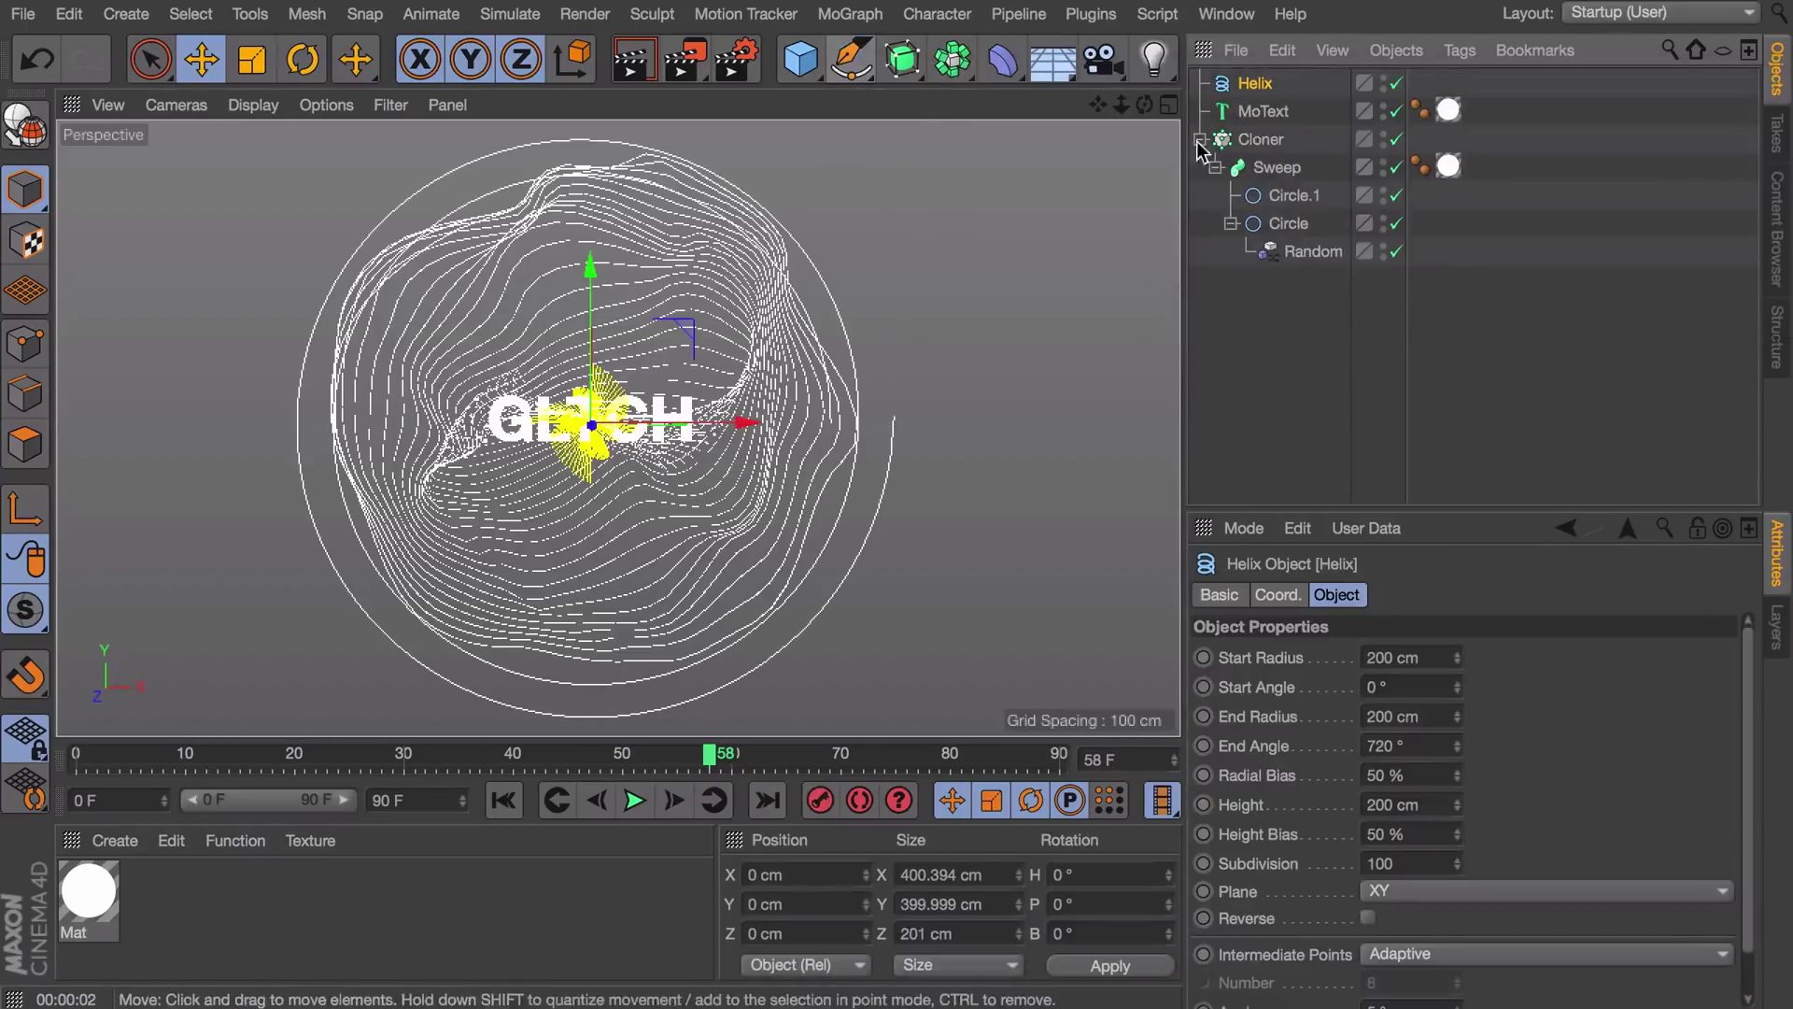
drag(1458, 719, 1457, 803)
click(1430, 746)
text(0)
key(Return)
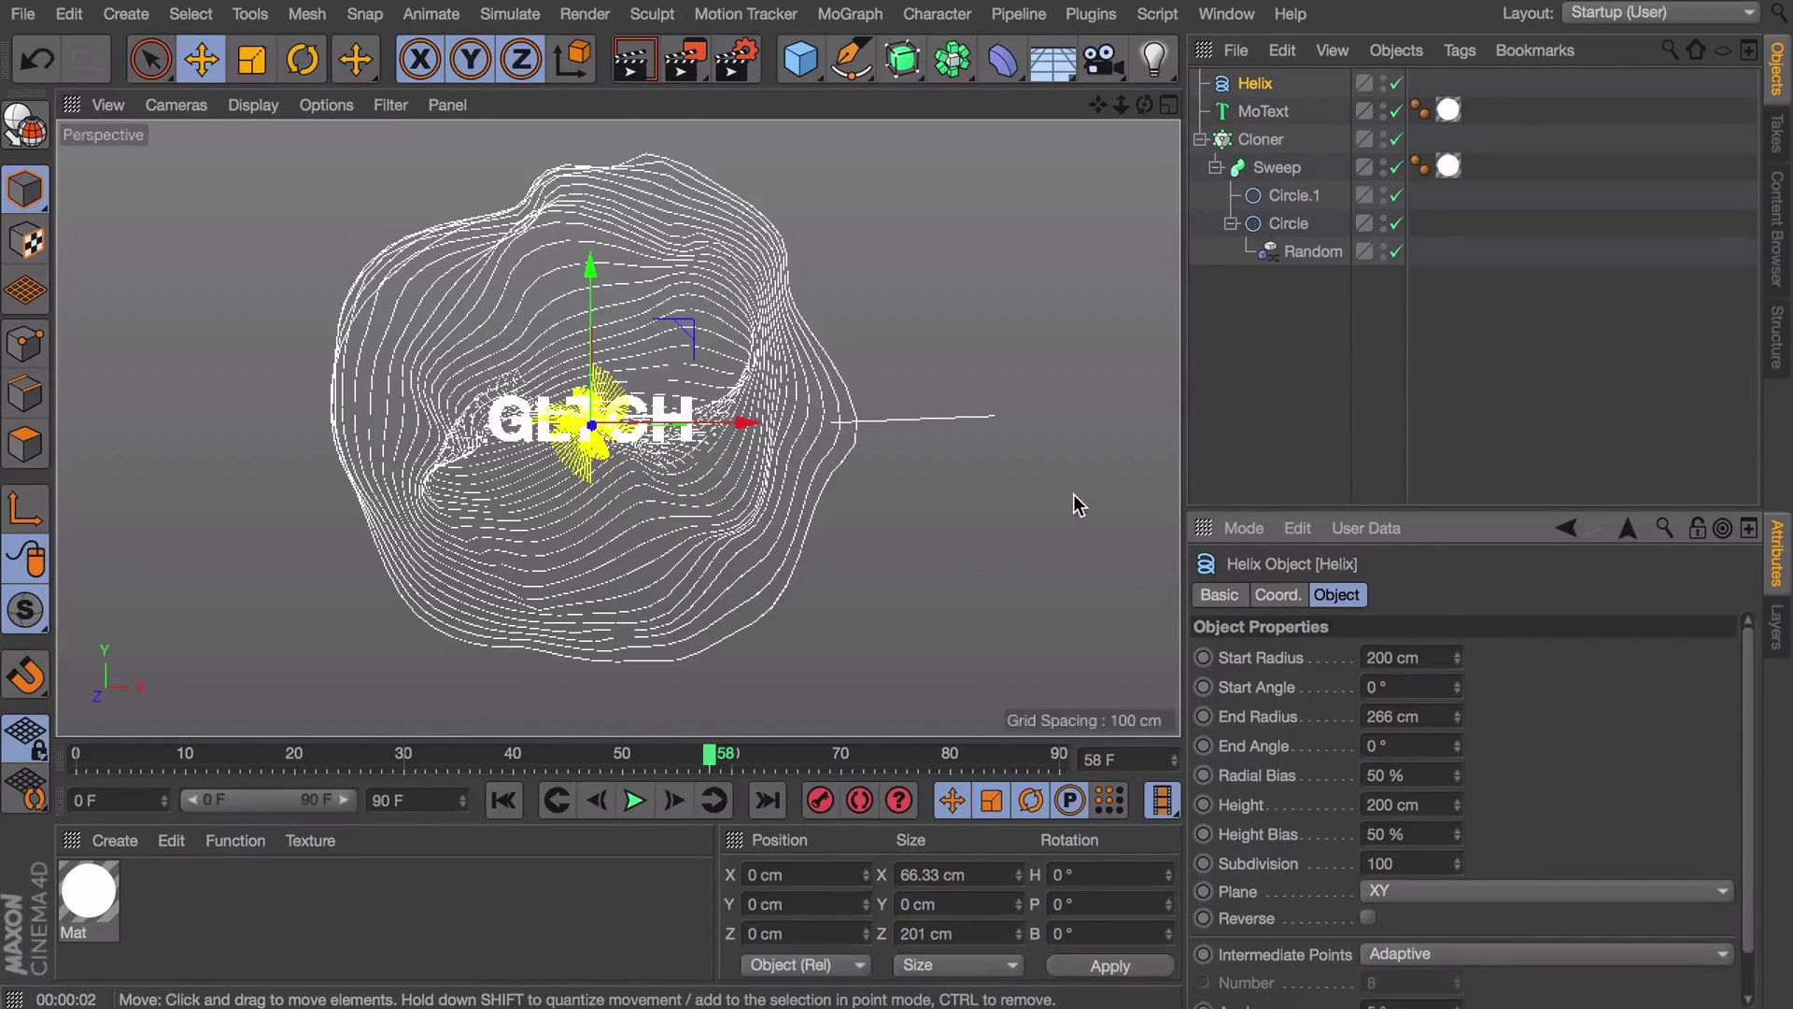
click(1429, 718)
text(200)
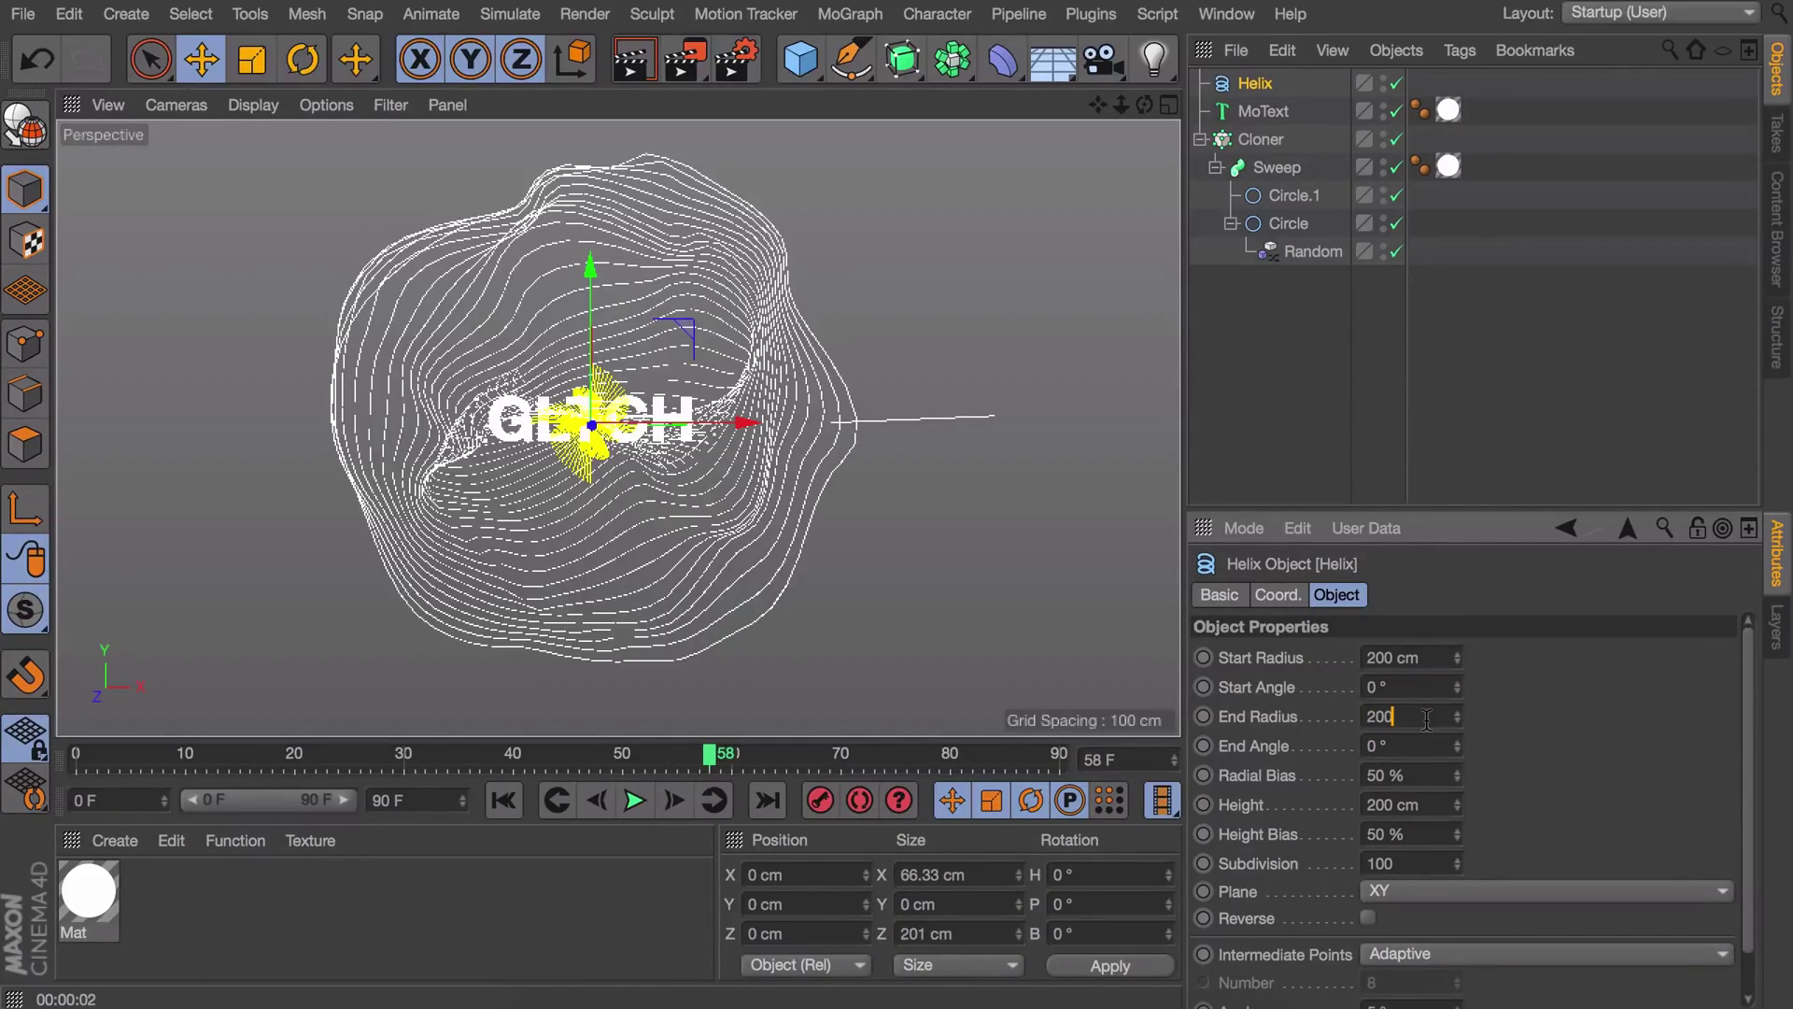
key(Return)
drag(1457, 805, 1457, 635)
alt+drag(644, 202, 821, 480)
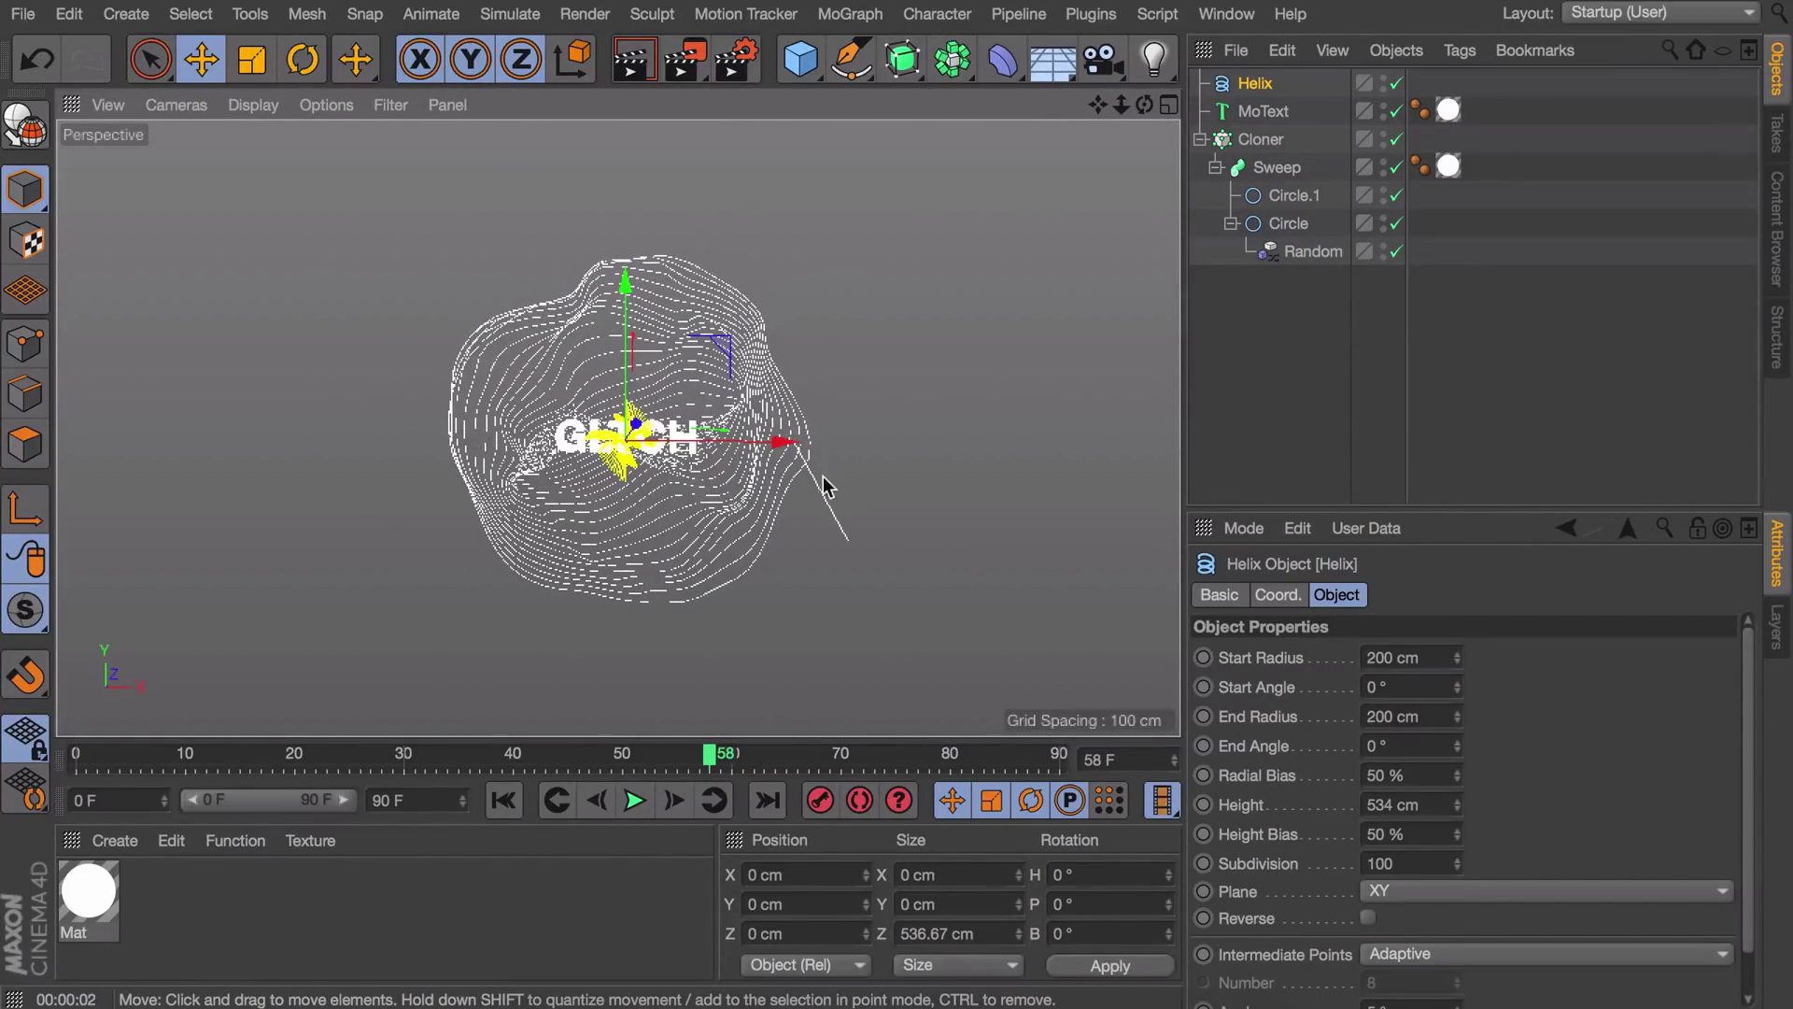
Step: Turn the Helix 90° in heading and duplicate the ring's Sweep with its children
key(r)
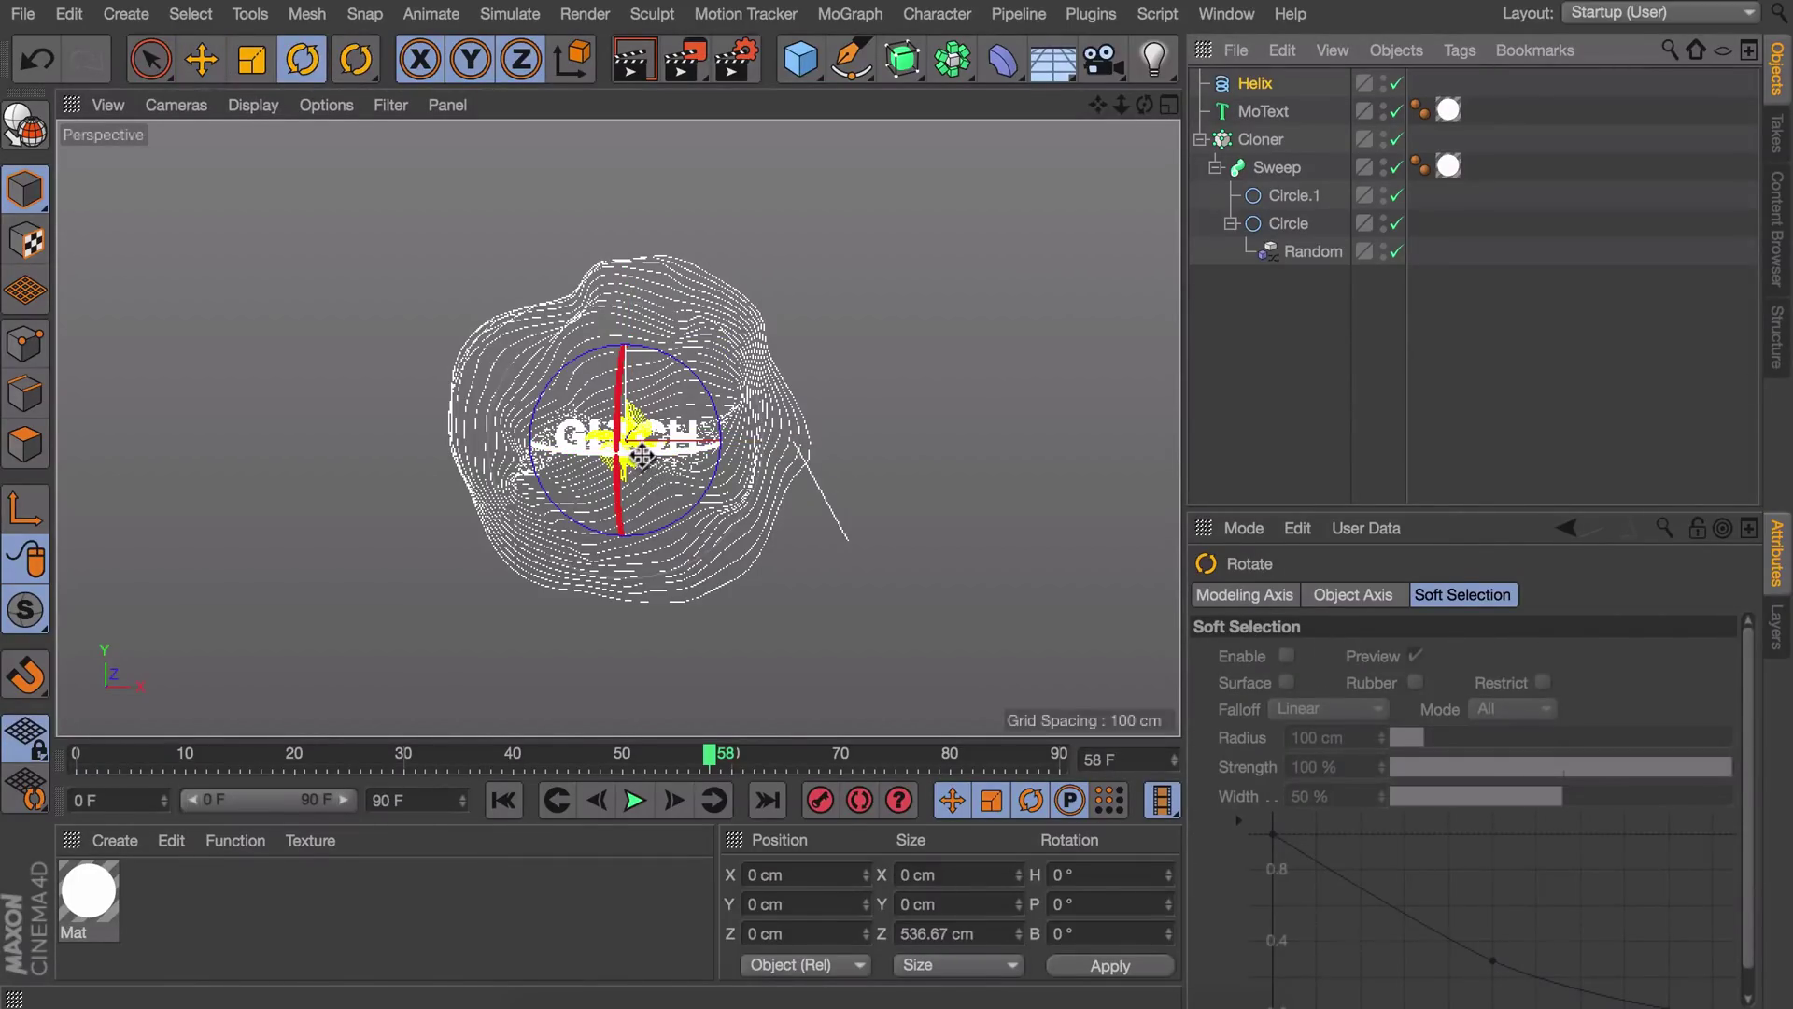
drag(812, 403, 949, 340)
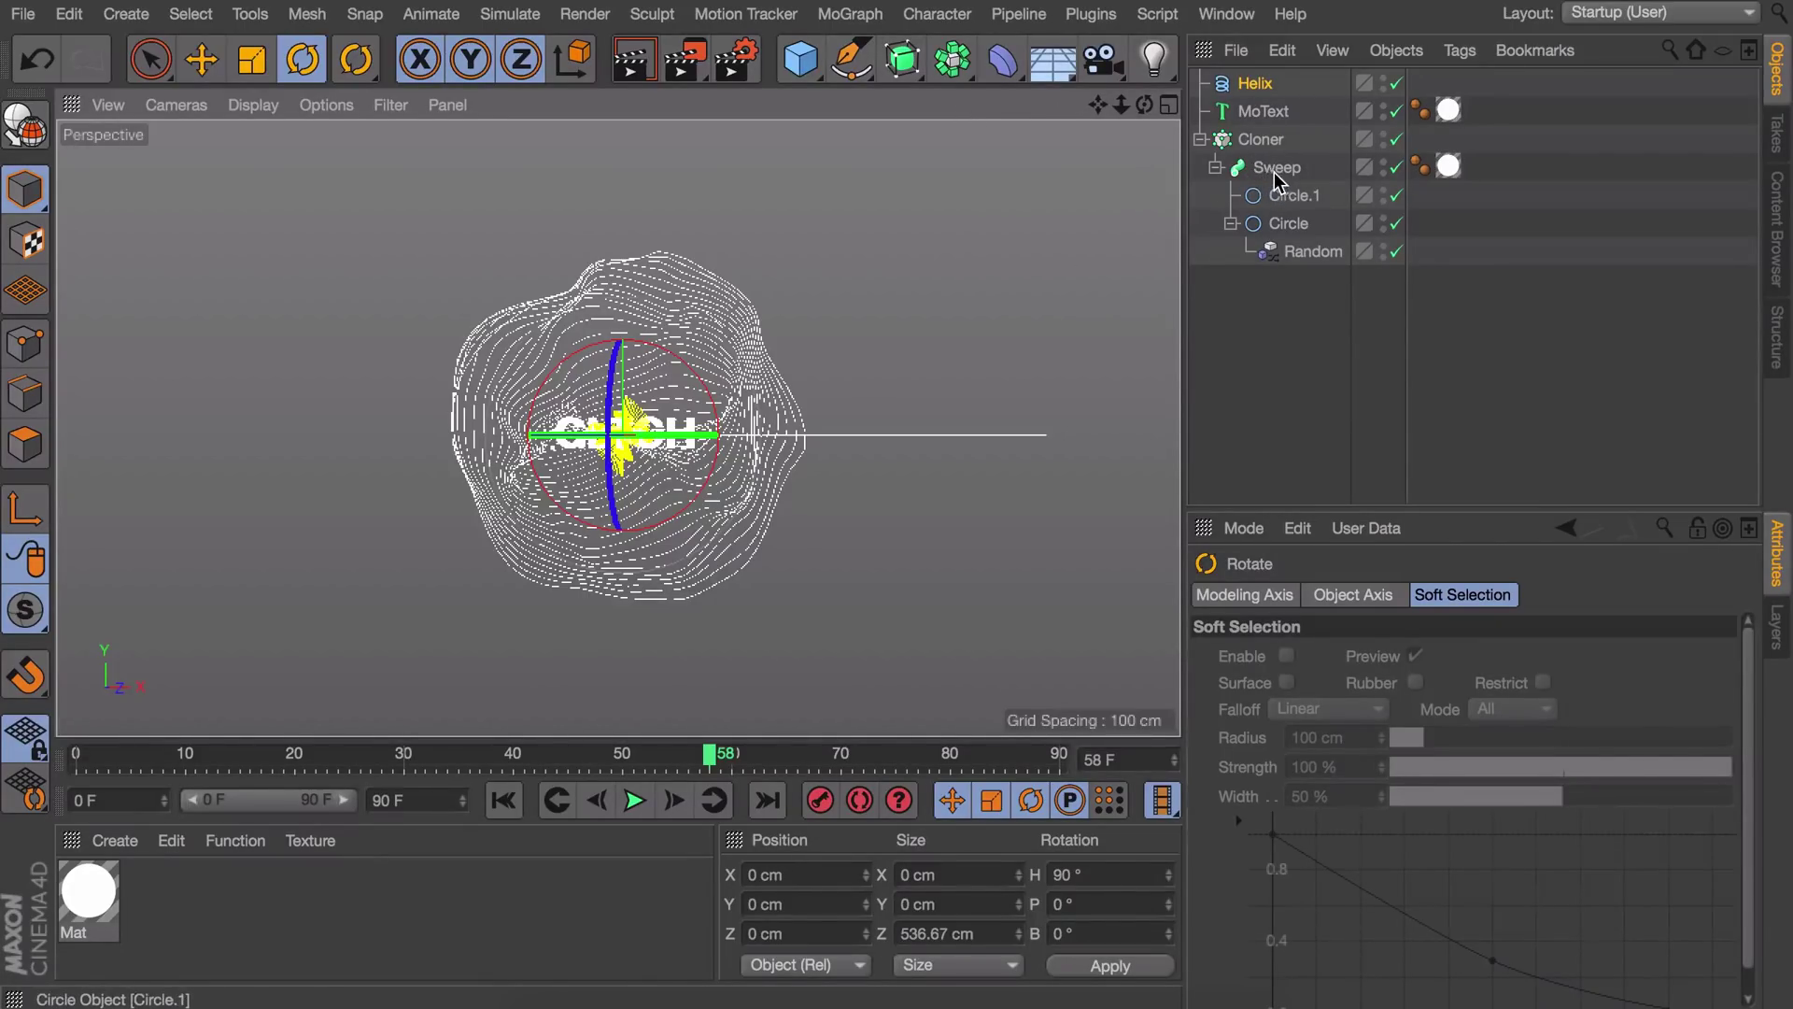
click(1273, 170)
ctrl+drag(1274, 172, 1256, 78)
Step: Replace the copy's Circle child with the Helix as its path, then render a preview
click(1263, 140)
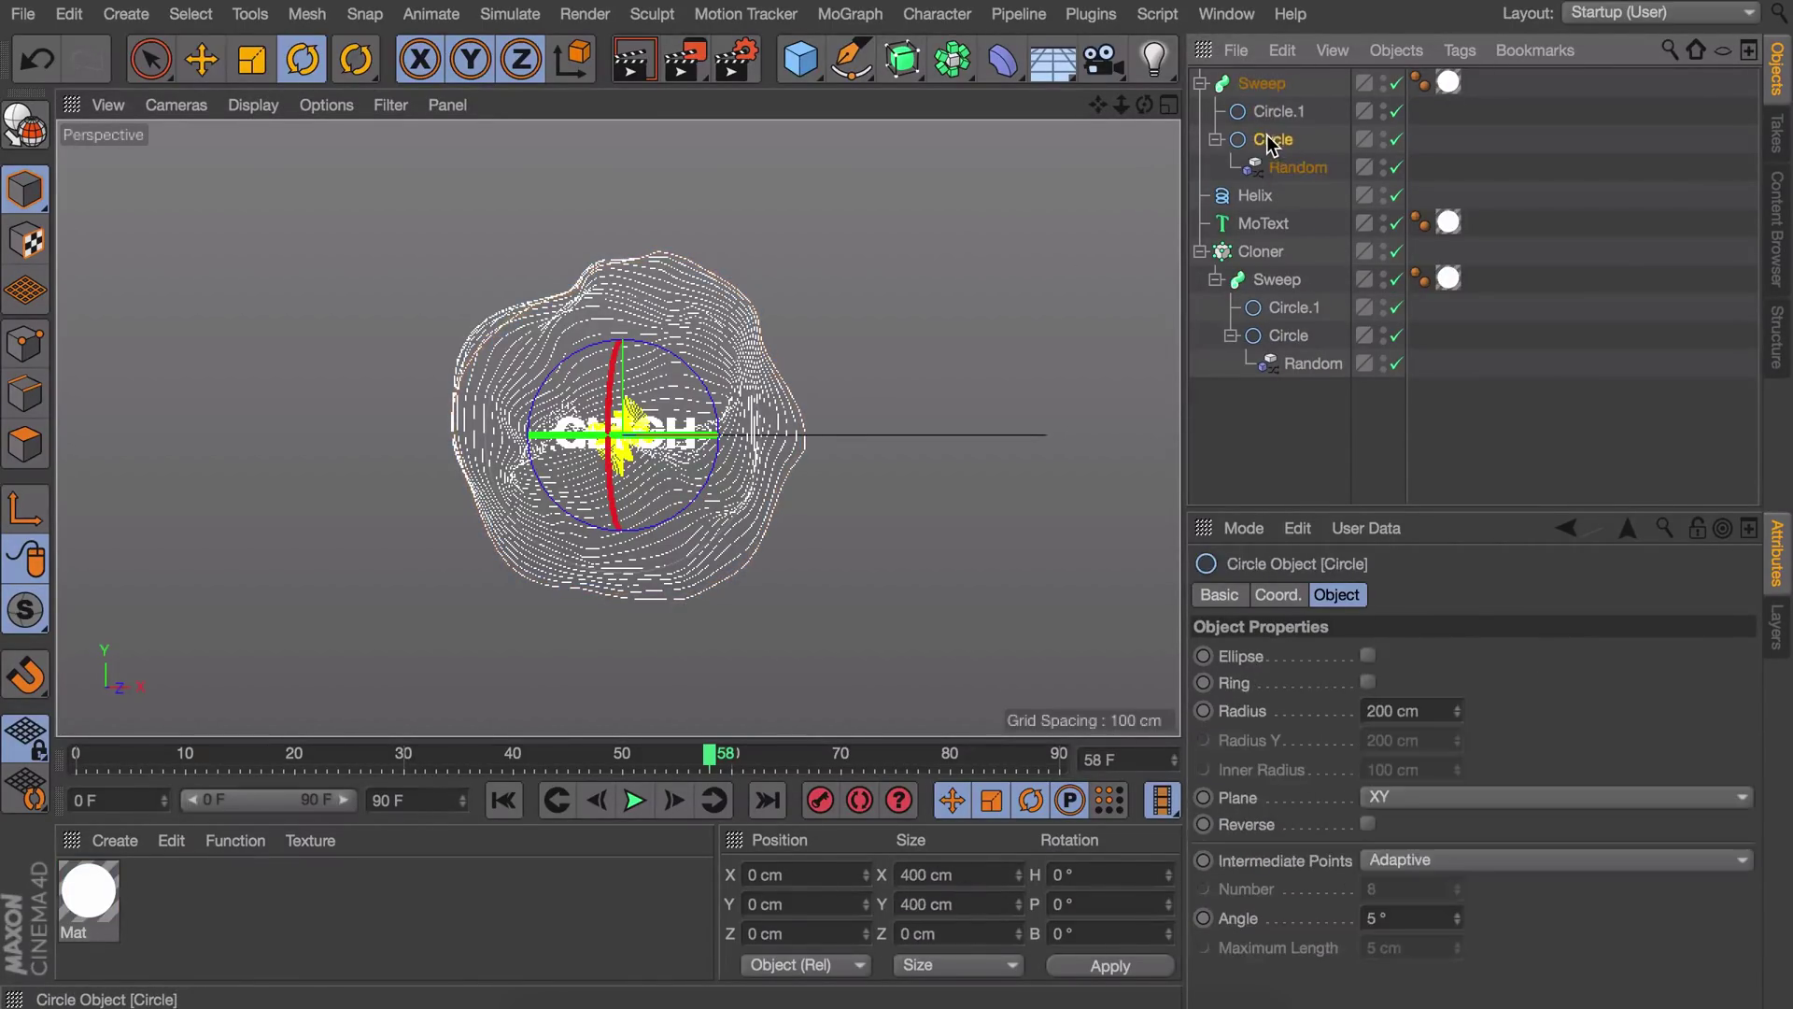
key(Delete)
drag(1256, 146, 1260, 89)
click(1261, 83)
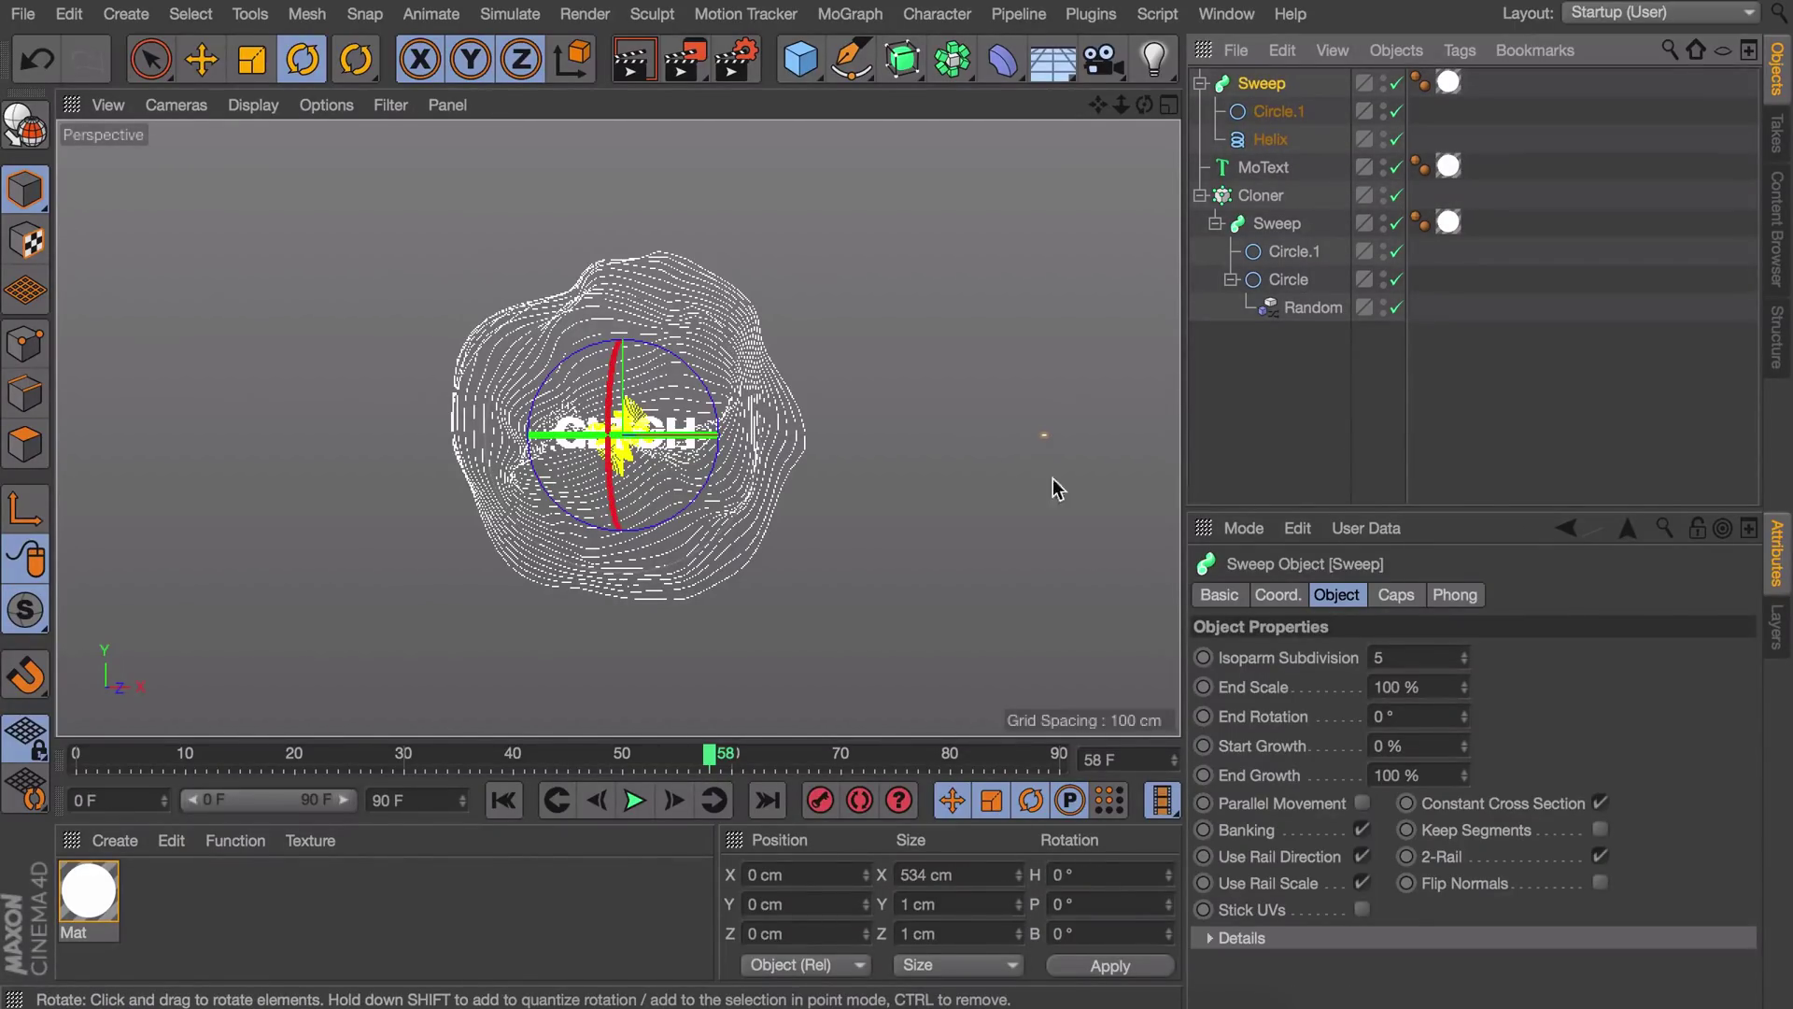
scroll(1053, 488, up, 3)
click(1512, 220)
key(ctrl+r)
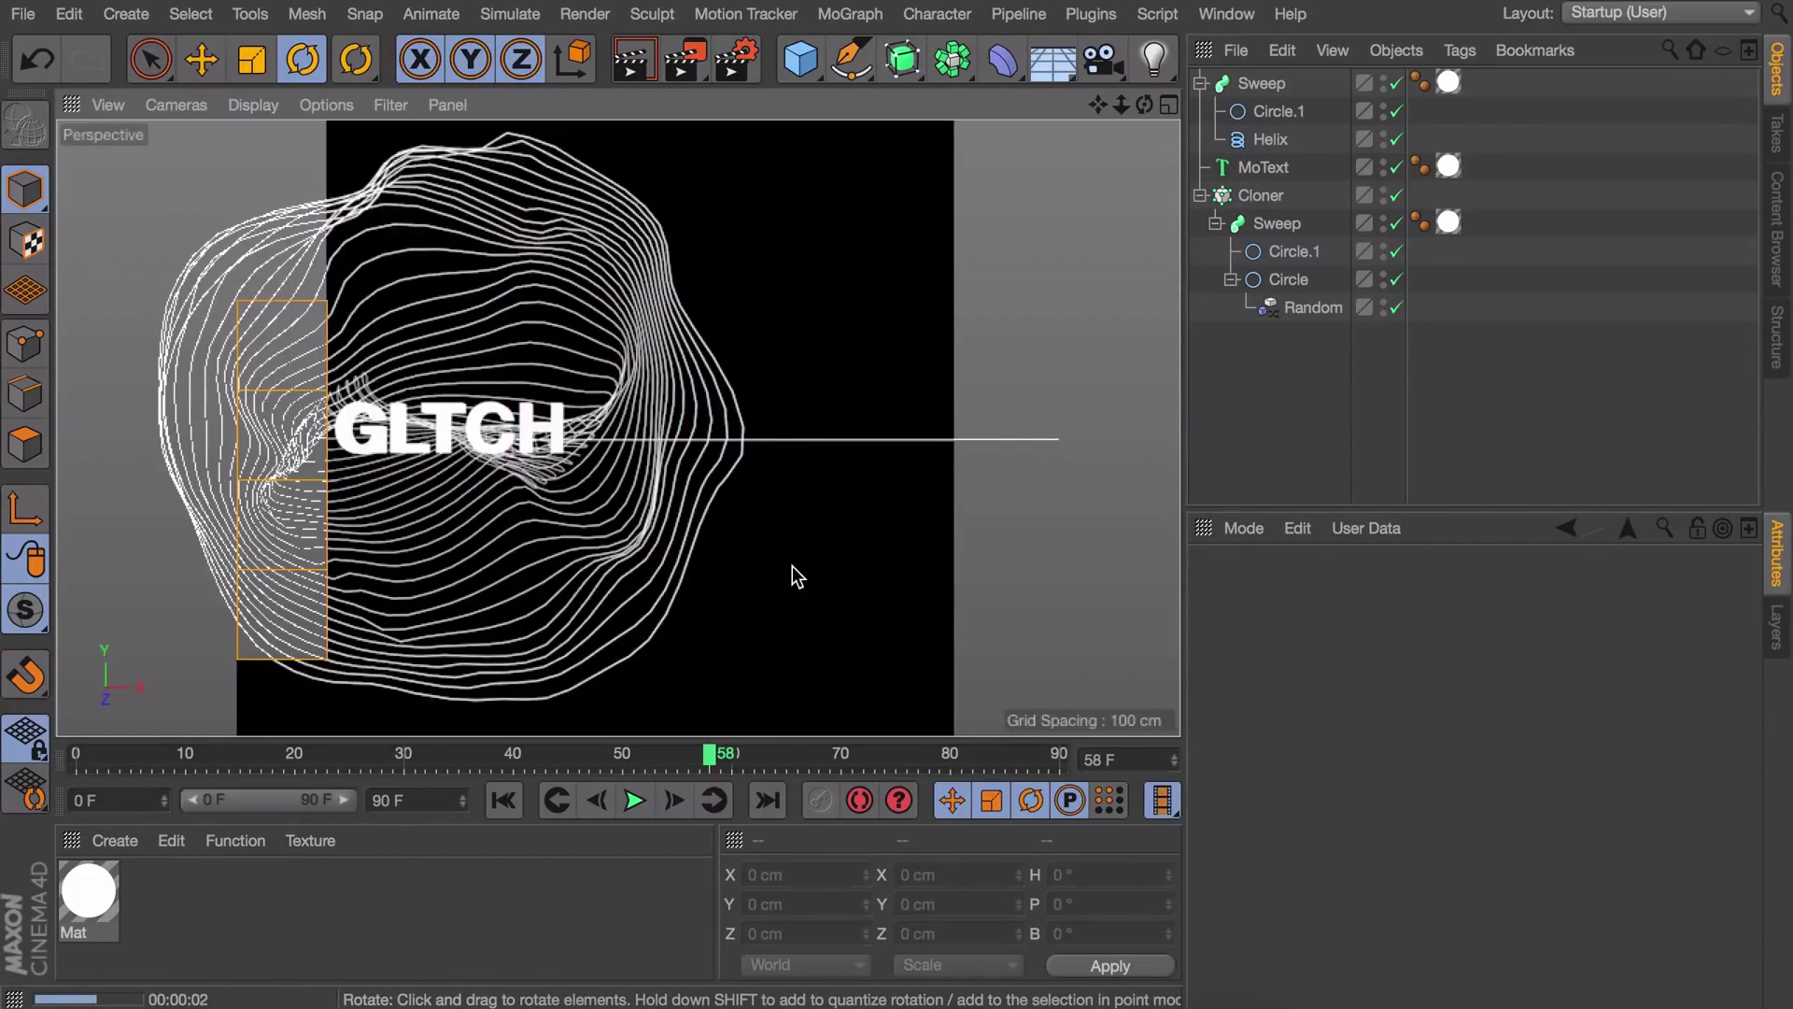
Step: Create Mat.1 with only Luminance on at 32% brightness, apply it to the helix Sweep, and render
double_click(480, 898)
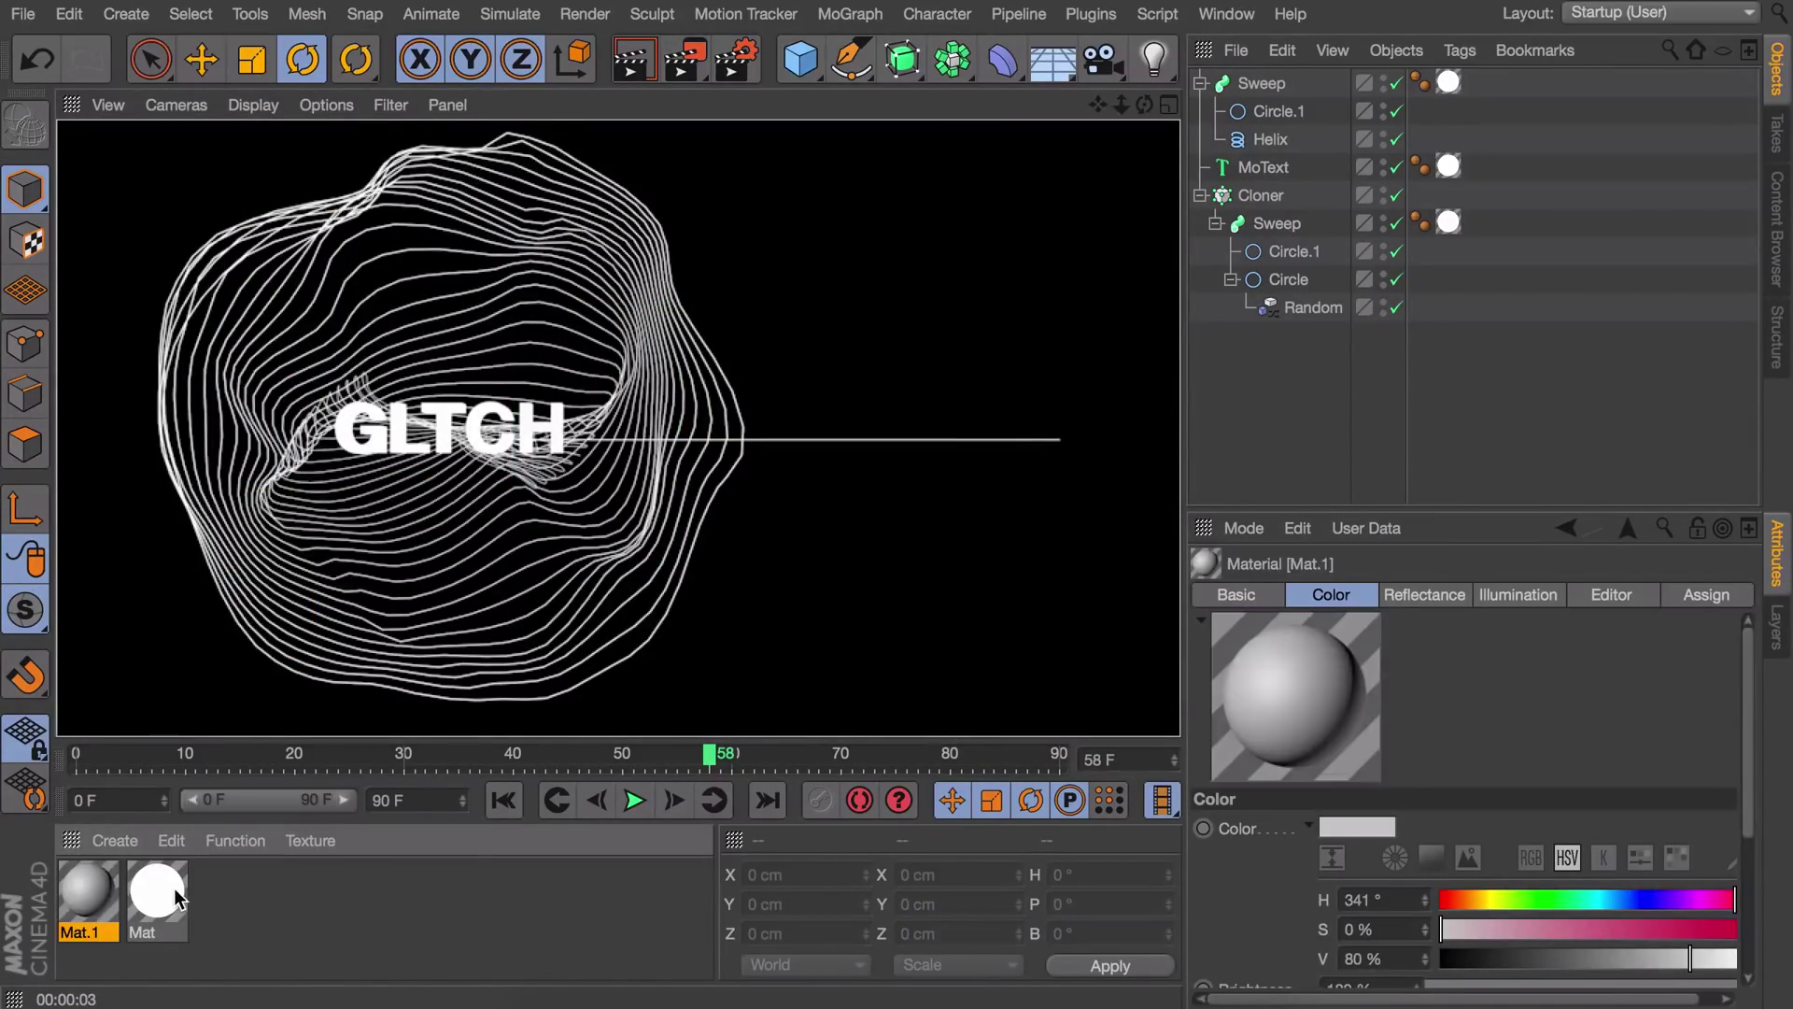
double_click(88, 892)
click(558, 367)
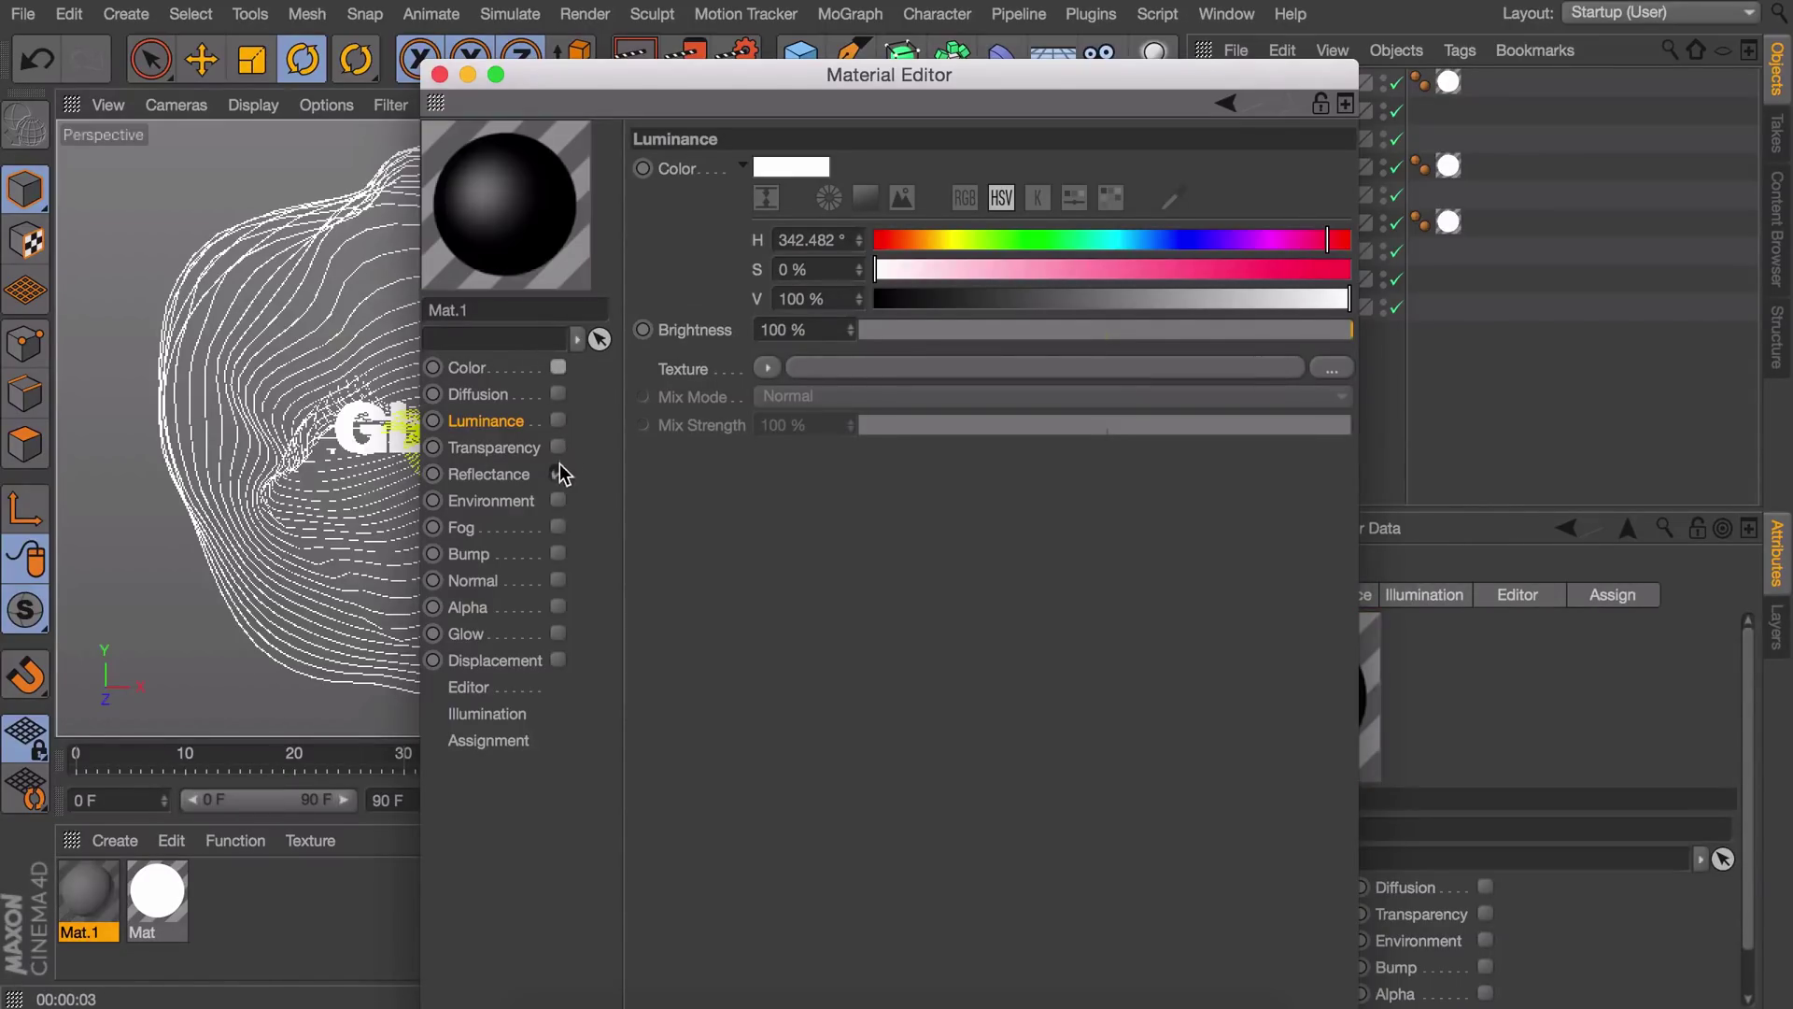
click(558, 473)
click(558, 420)
drag(1136, 295, 1028, 295)
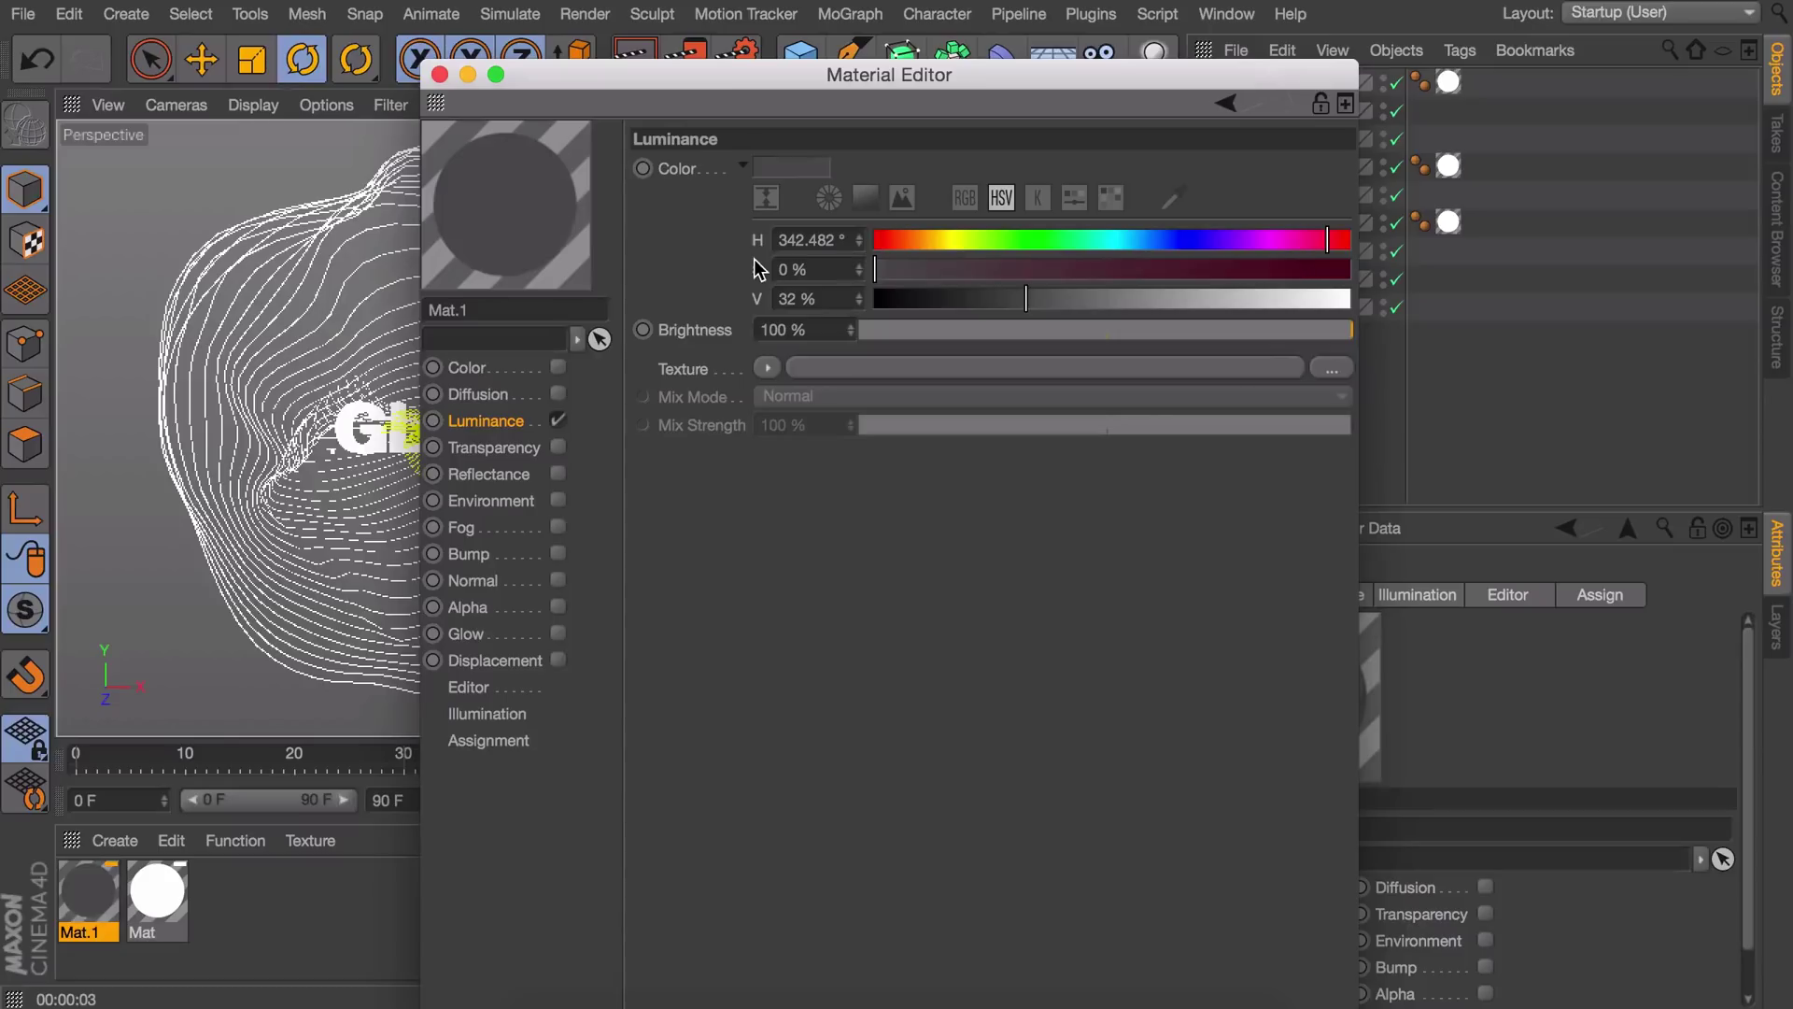
click(440, 75)
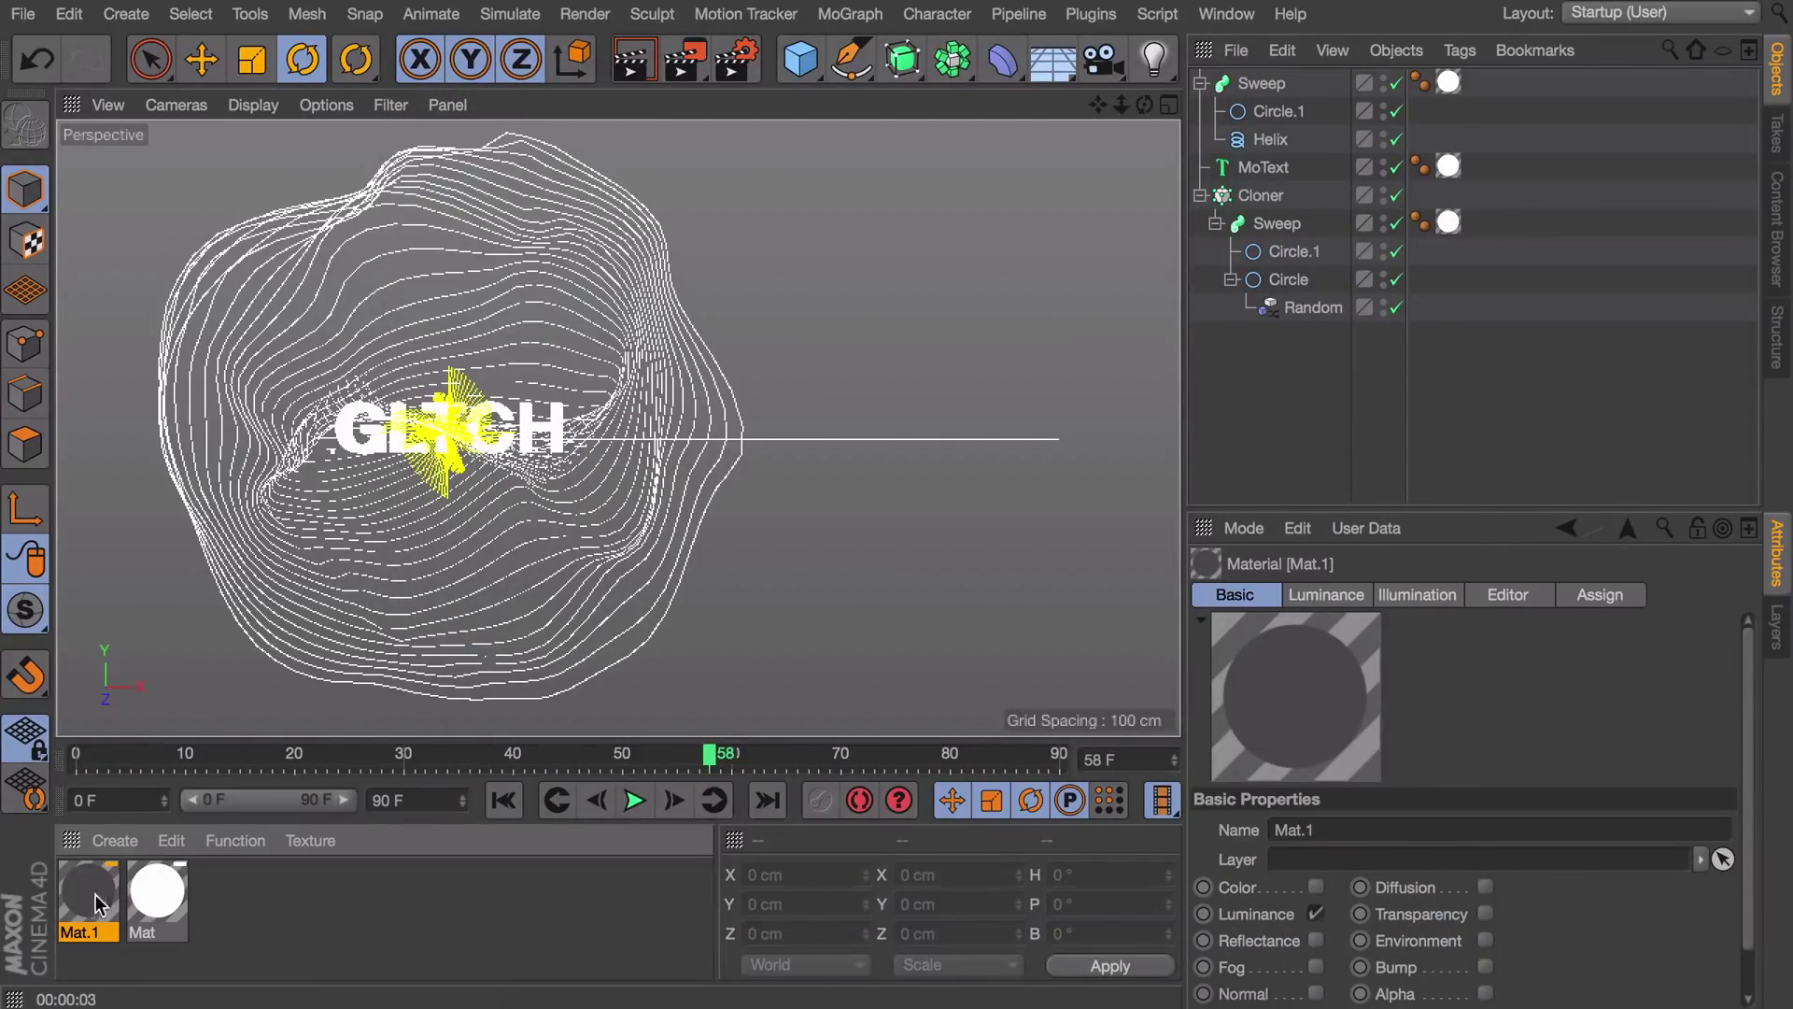
drag(1277, 89, 1278, 86)
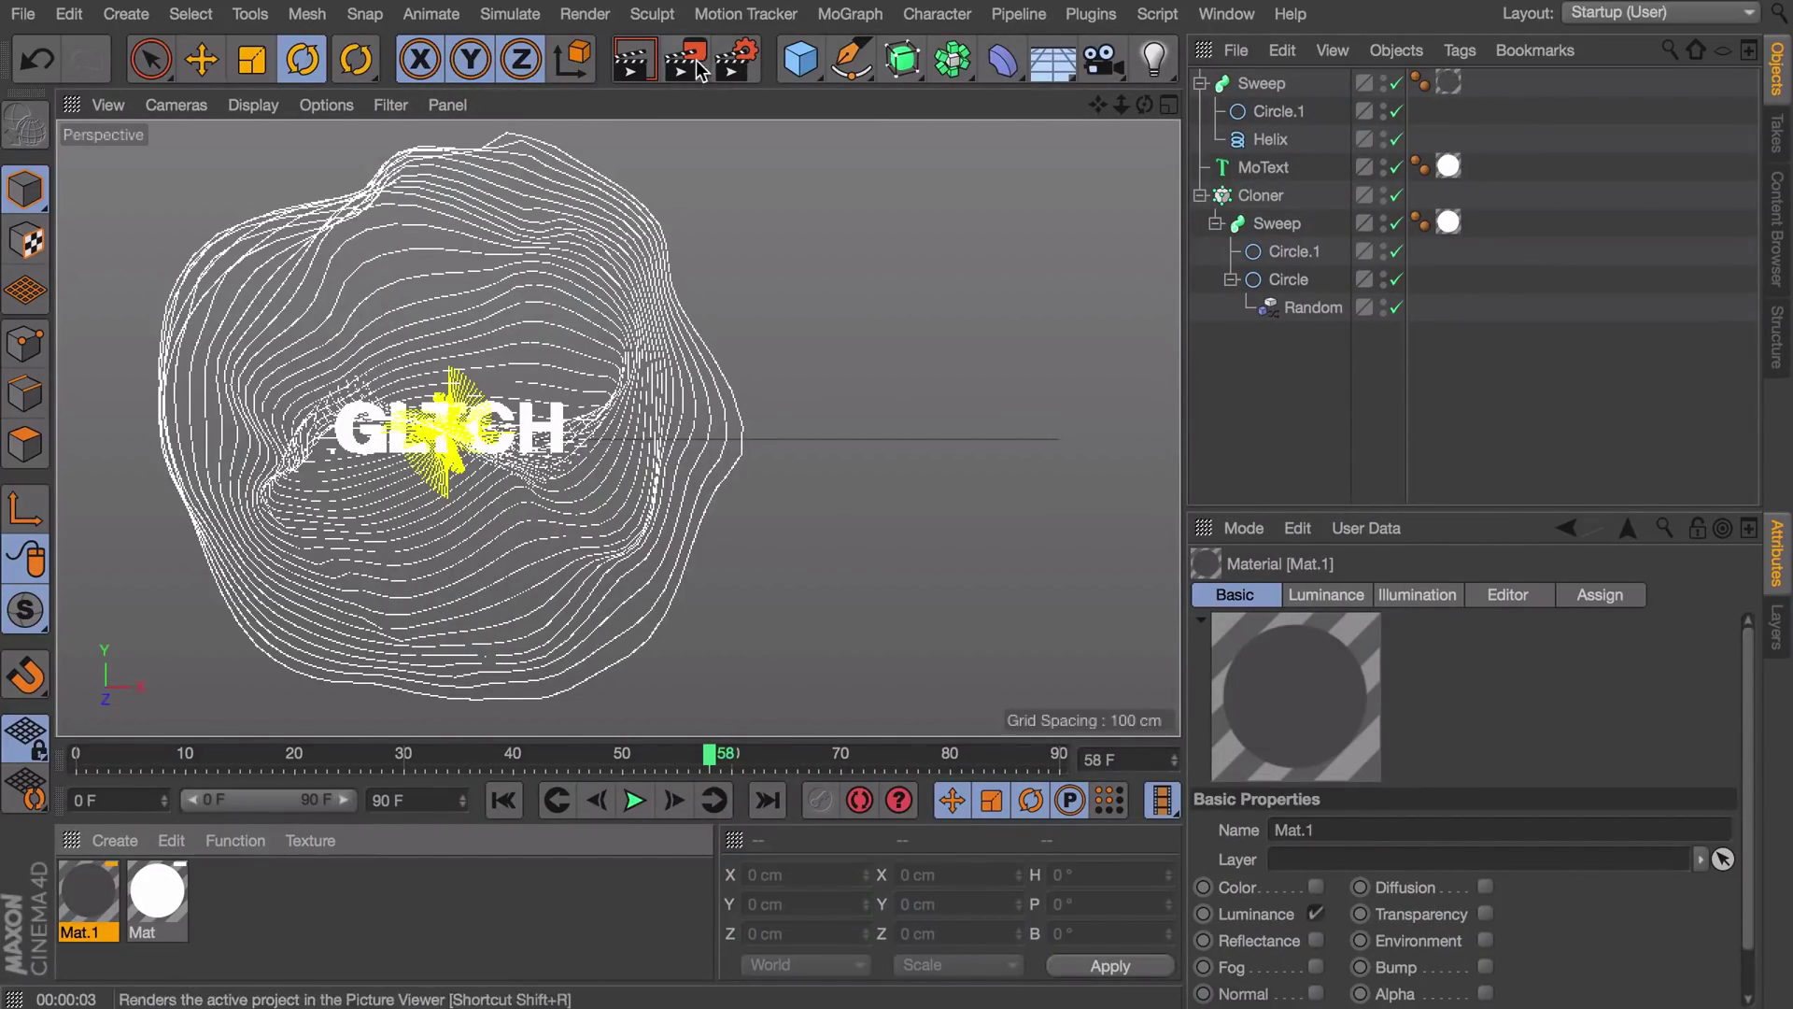
click(635, 62)
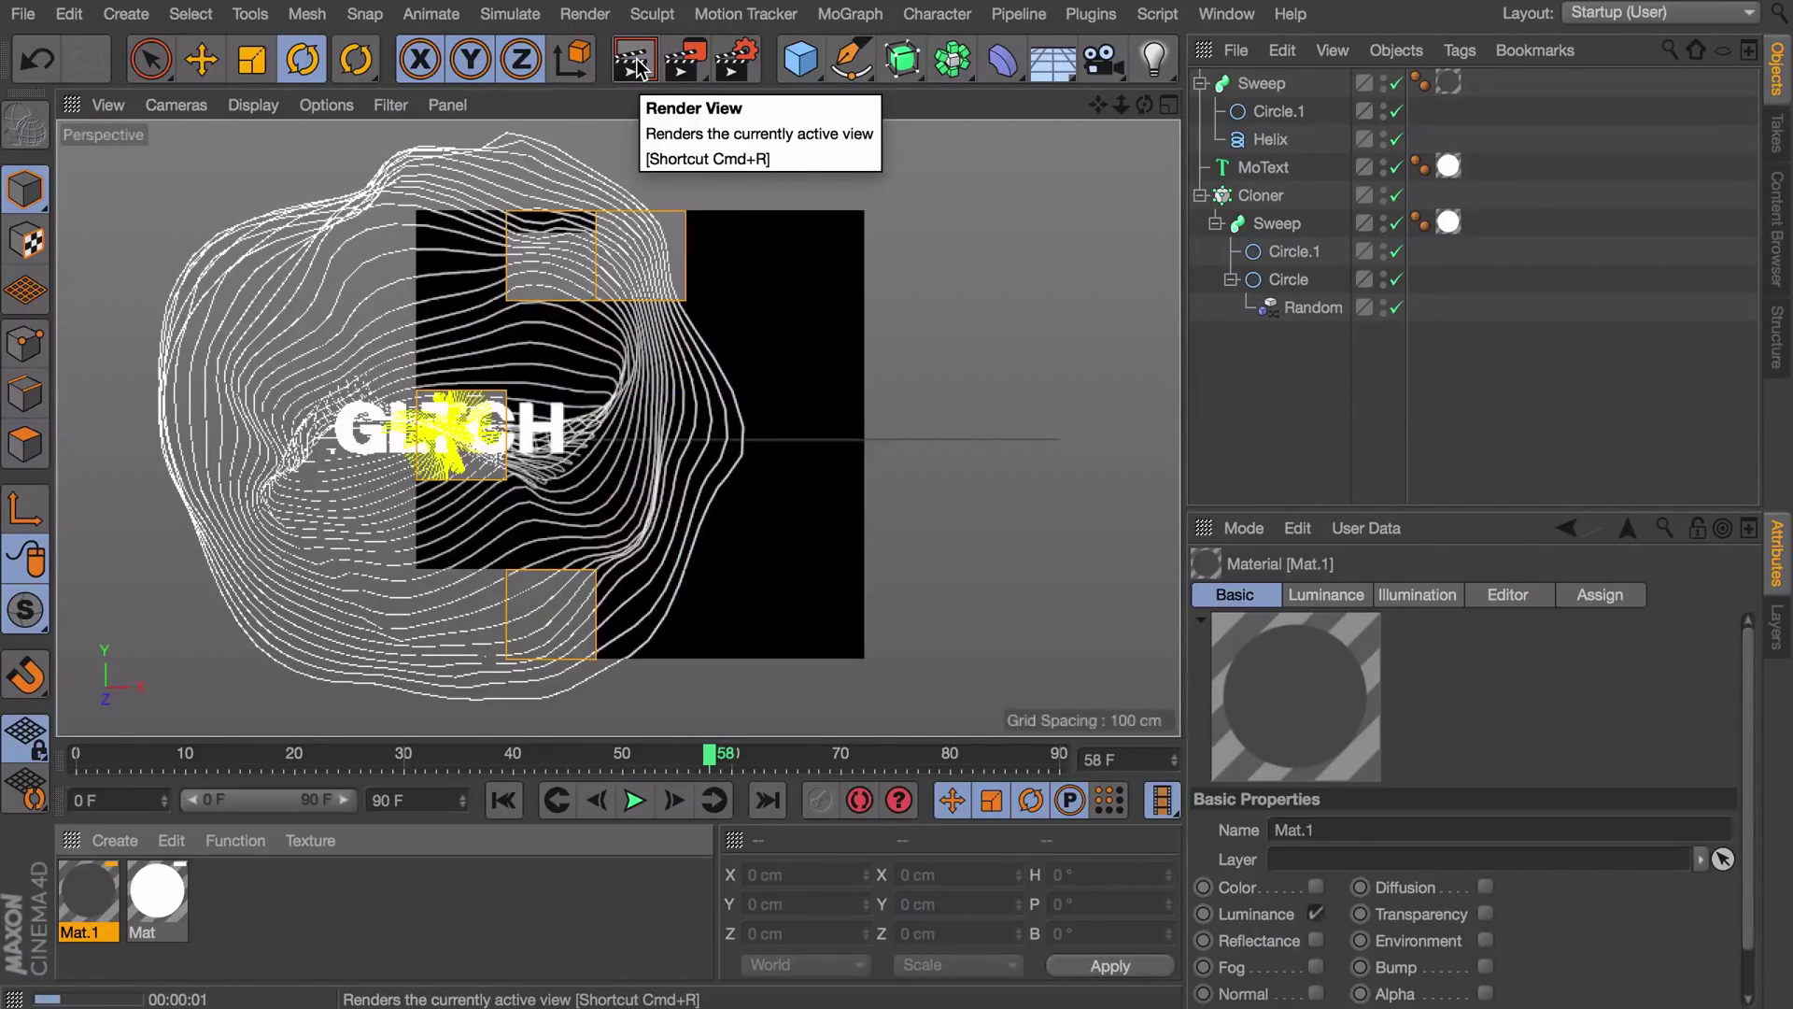
click(1590, 431)
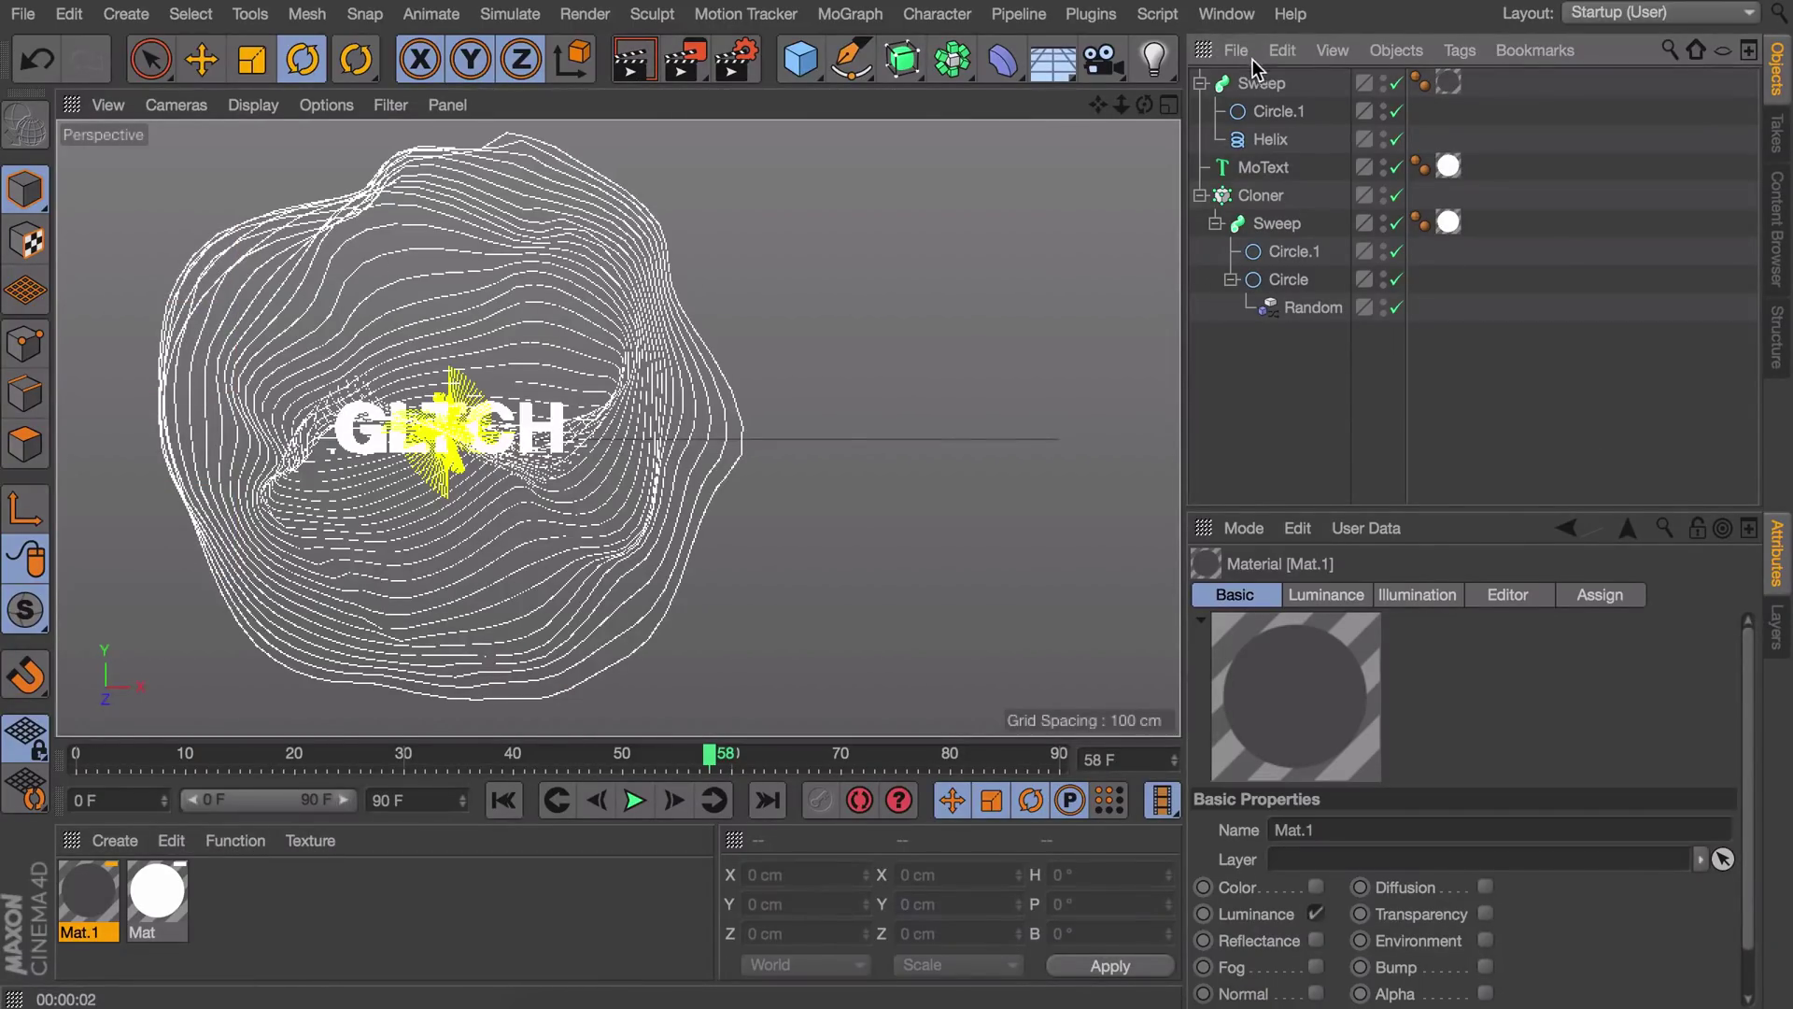
Step: Add a Vibrate tag to the helix Sweep
click(1261, 84)
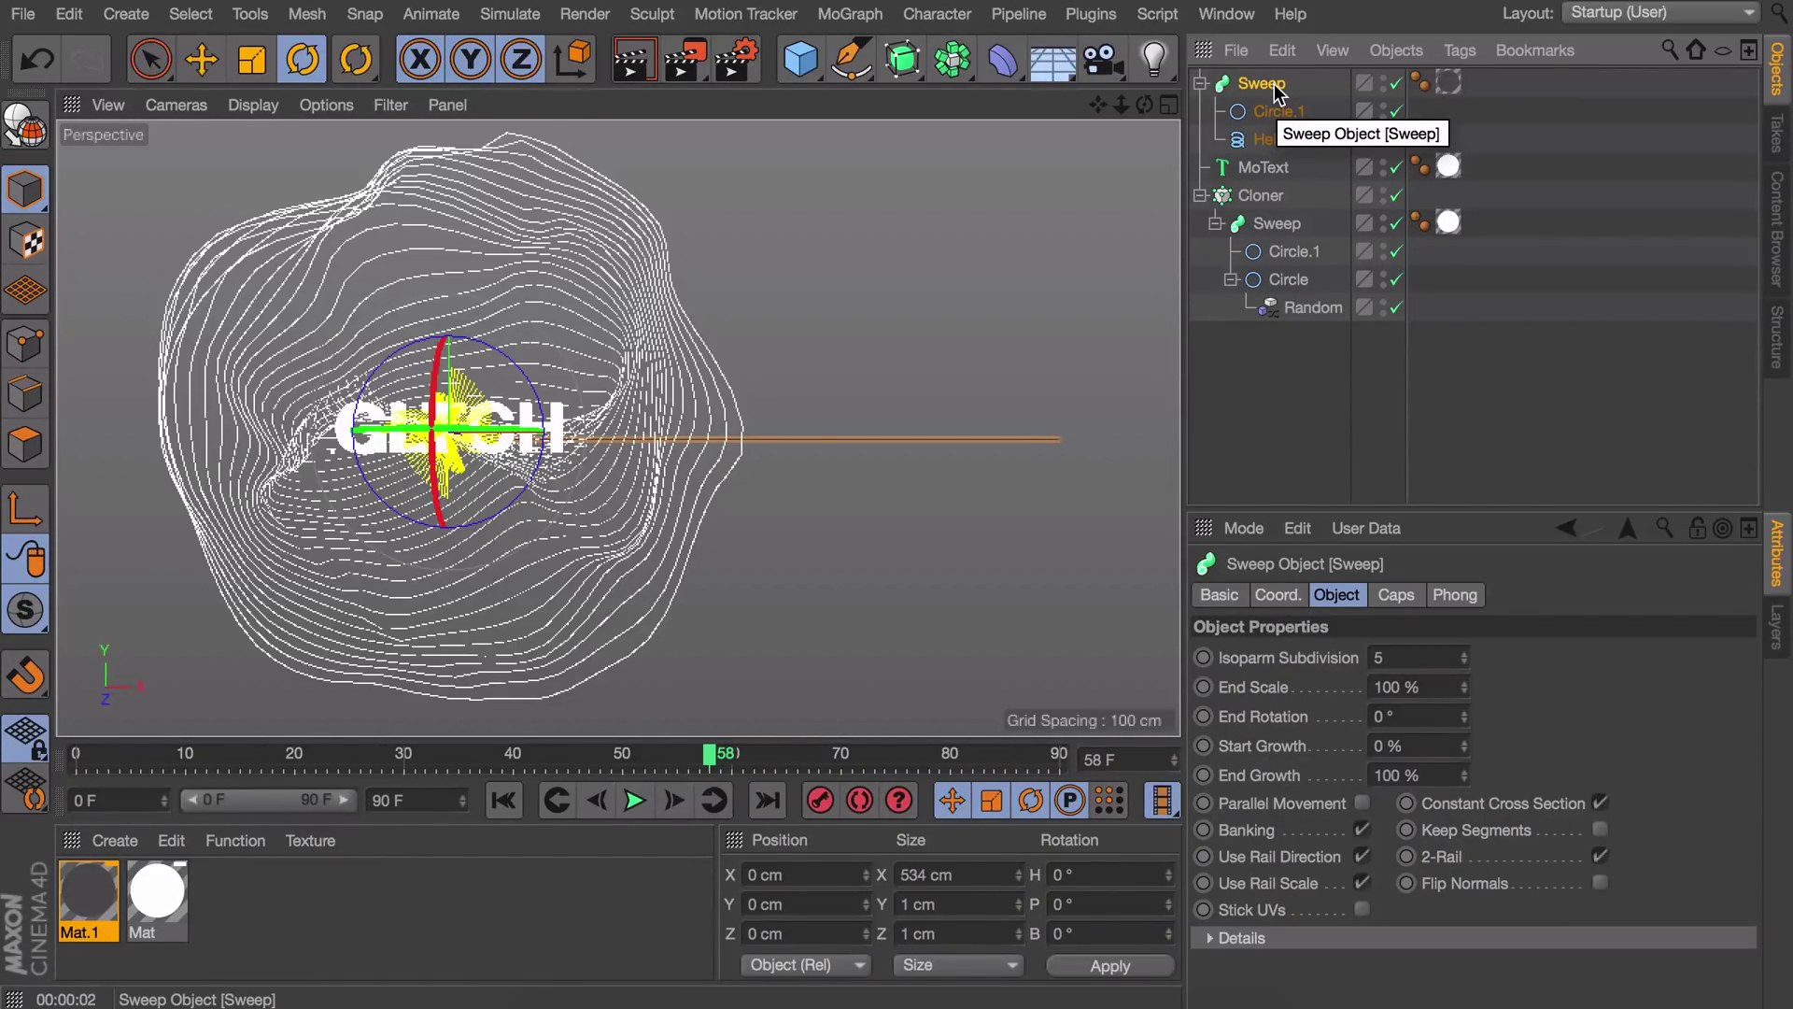
right_click(1276, 91)
mouse_move(1345, 8)
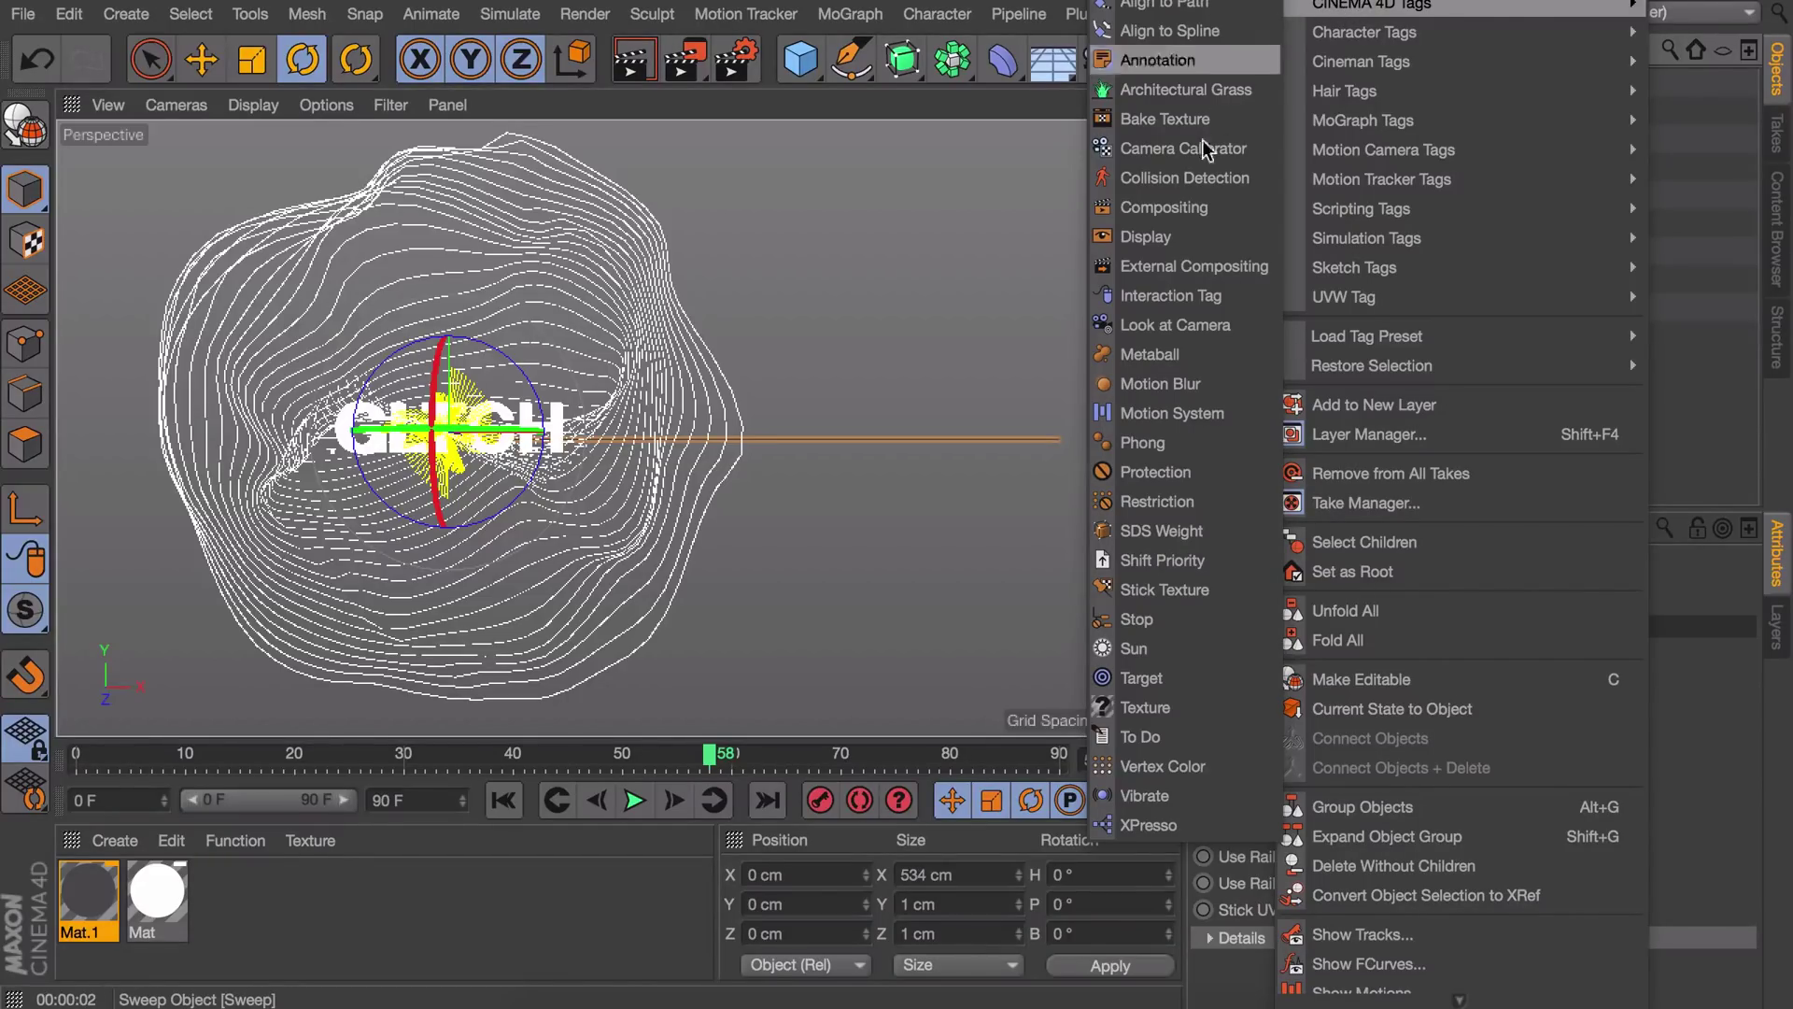
click(1130, 795)
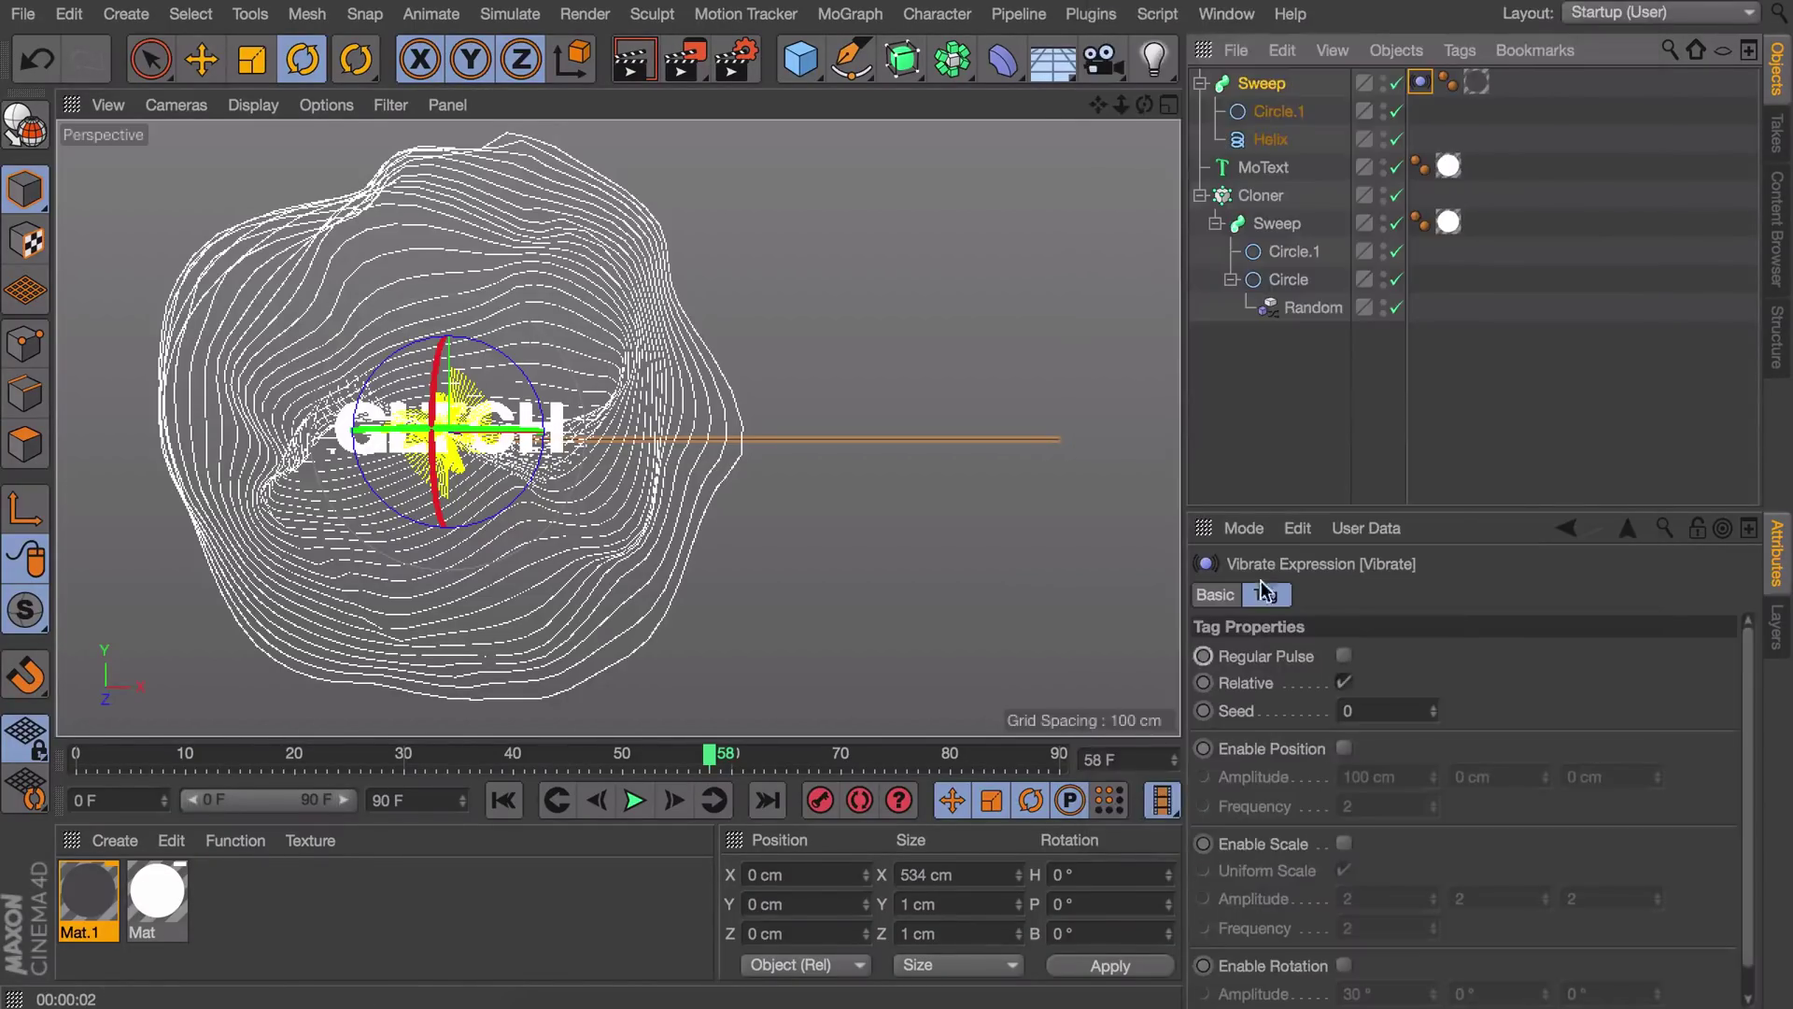
Step: Enable position vibration with 1000 cm amplitude on X, Y and Z and frequency 3.7
click(1345, 749)
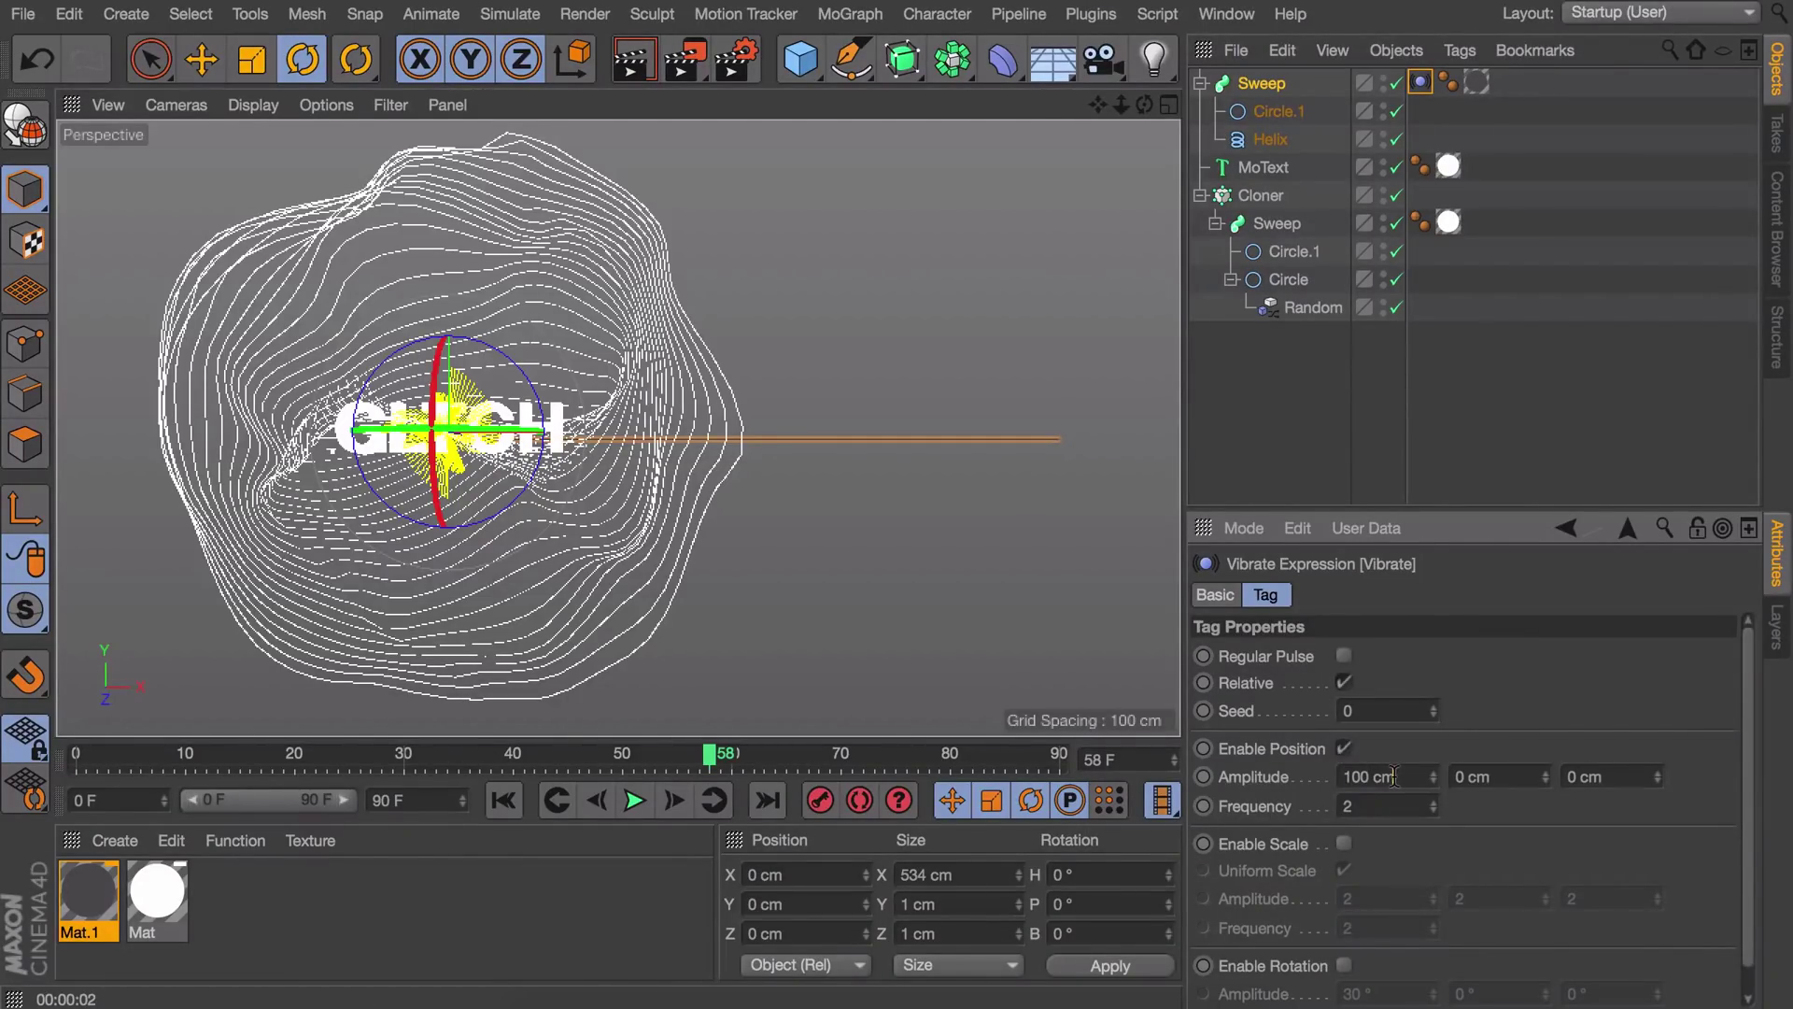
click(1392, 776)
text(1000)
key(Tab)
text(1000)
click(1395, 777)
text(1)
click(1576, 776)
text(1000)
key(Return)
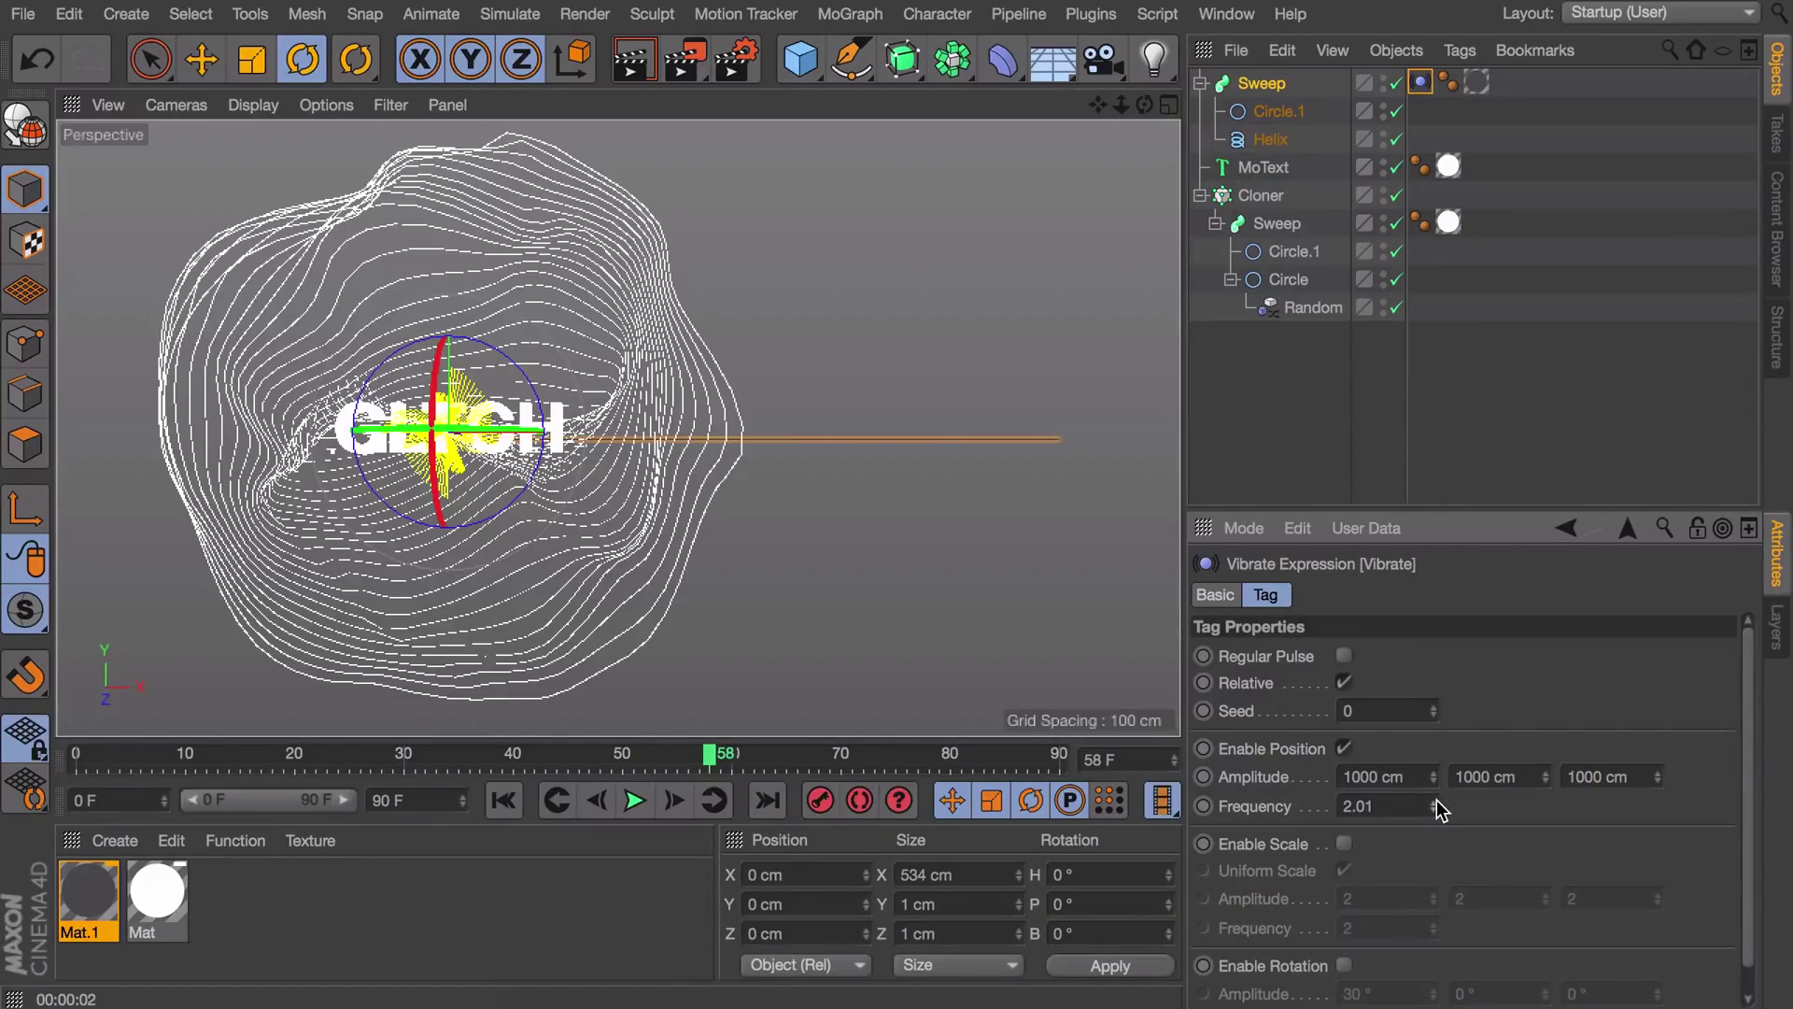
drag(1436, 801, 1436, 808)
Step: Play the animation to preview the jittering helix line
click(635, 801)
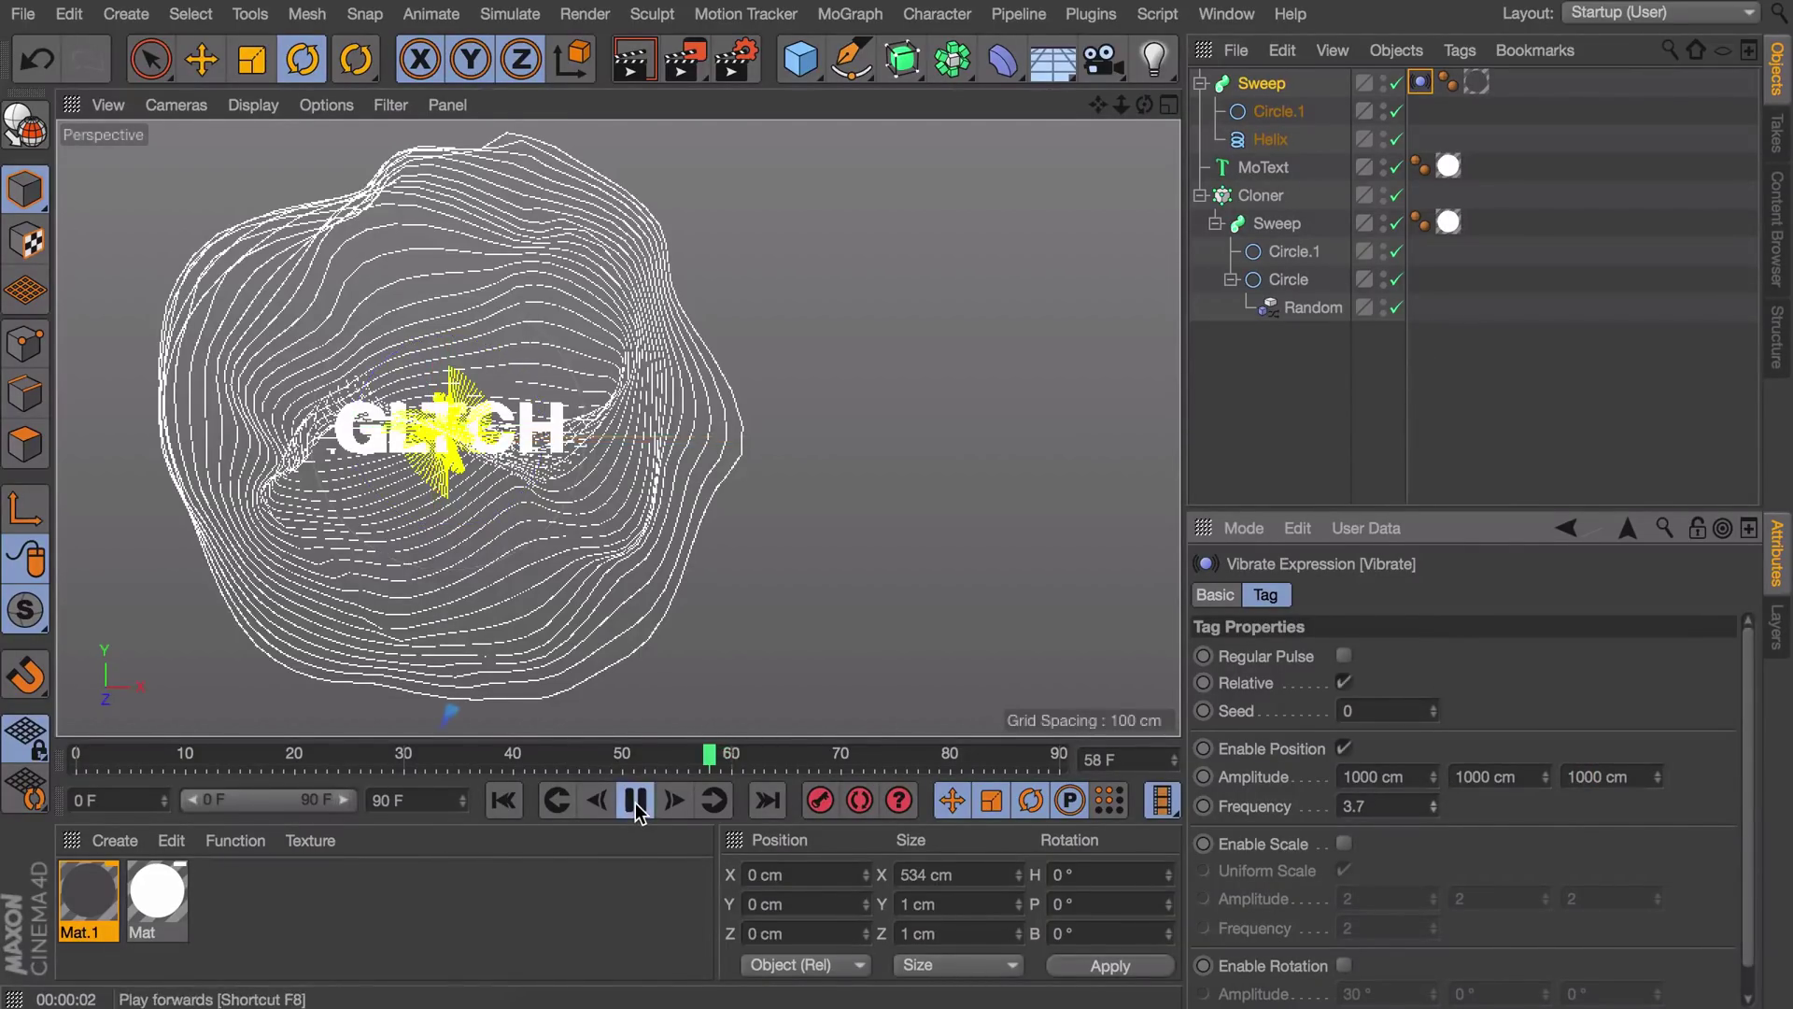
click(1345, 414)
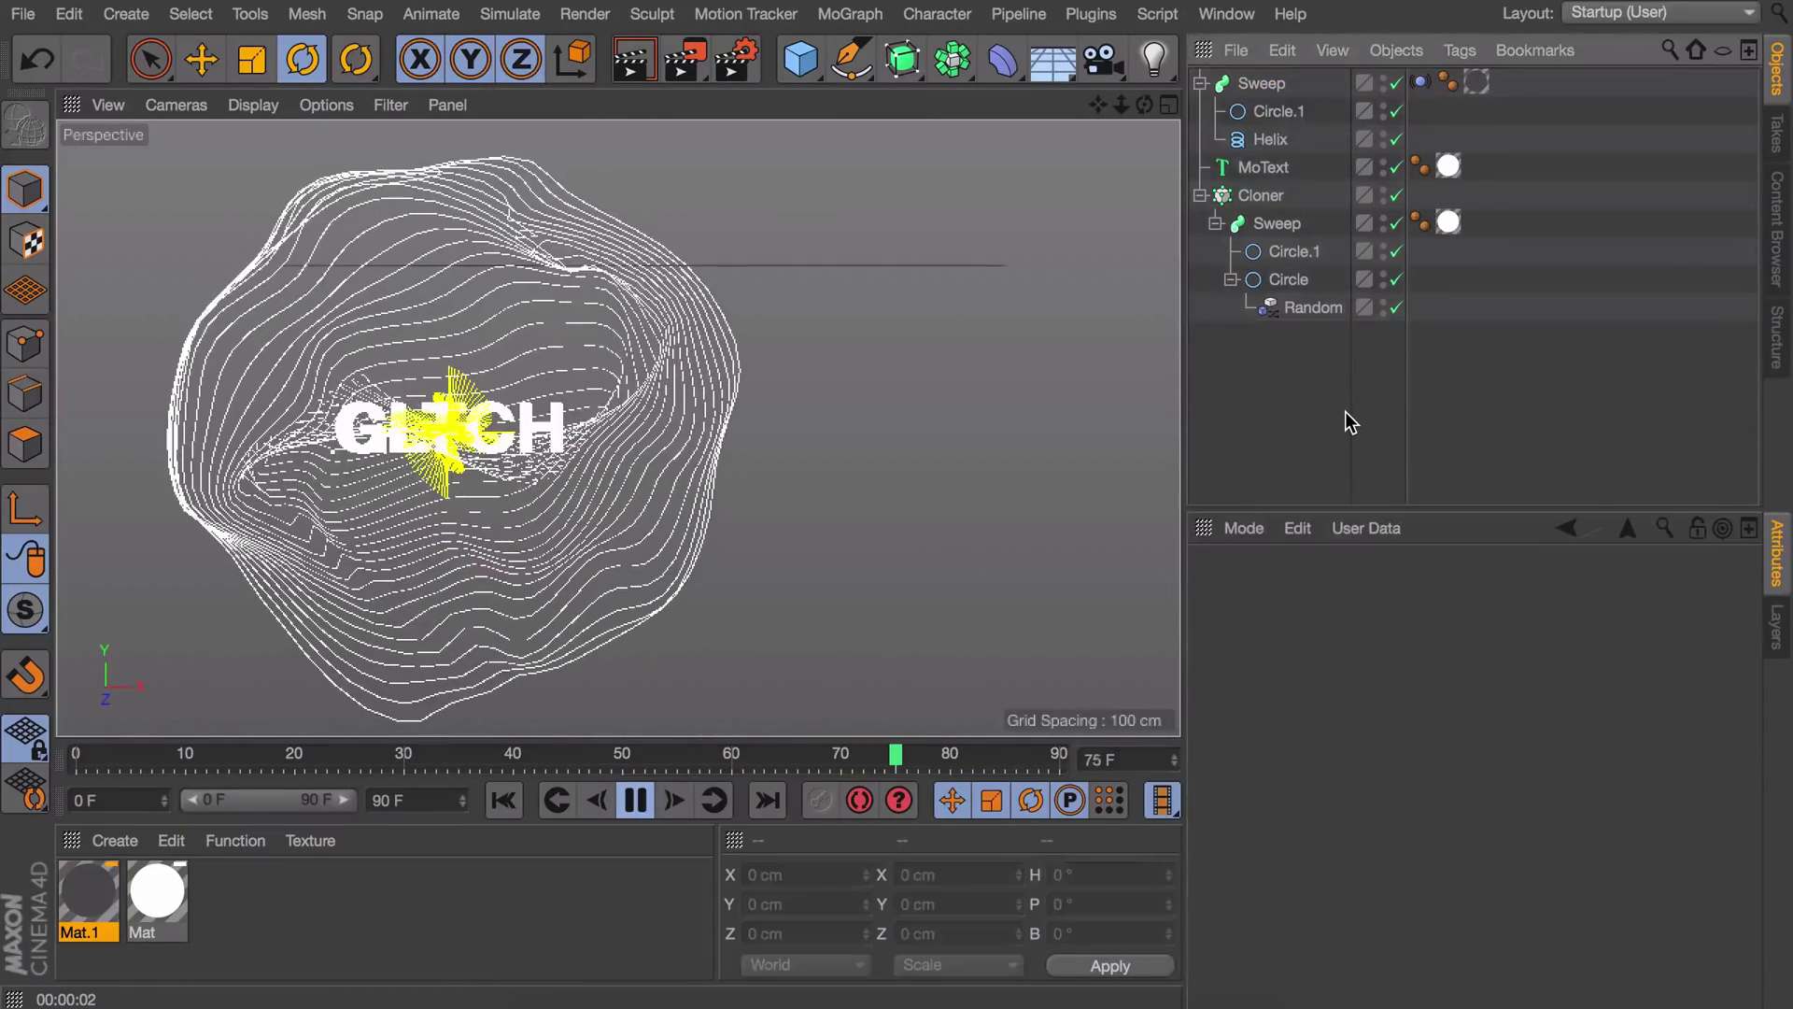
click(635, 800)
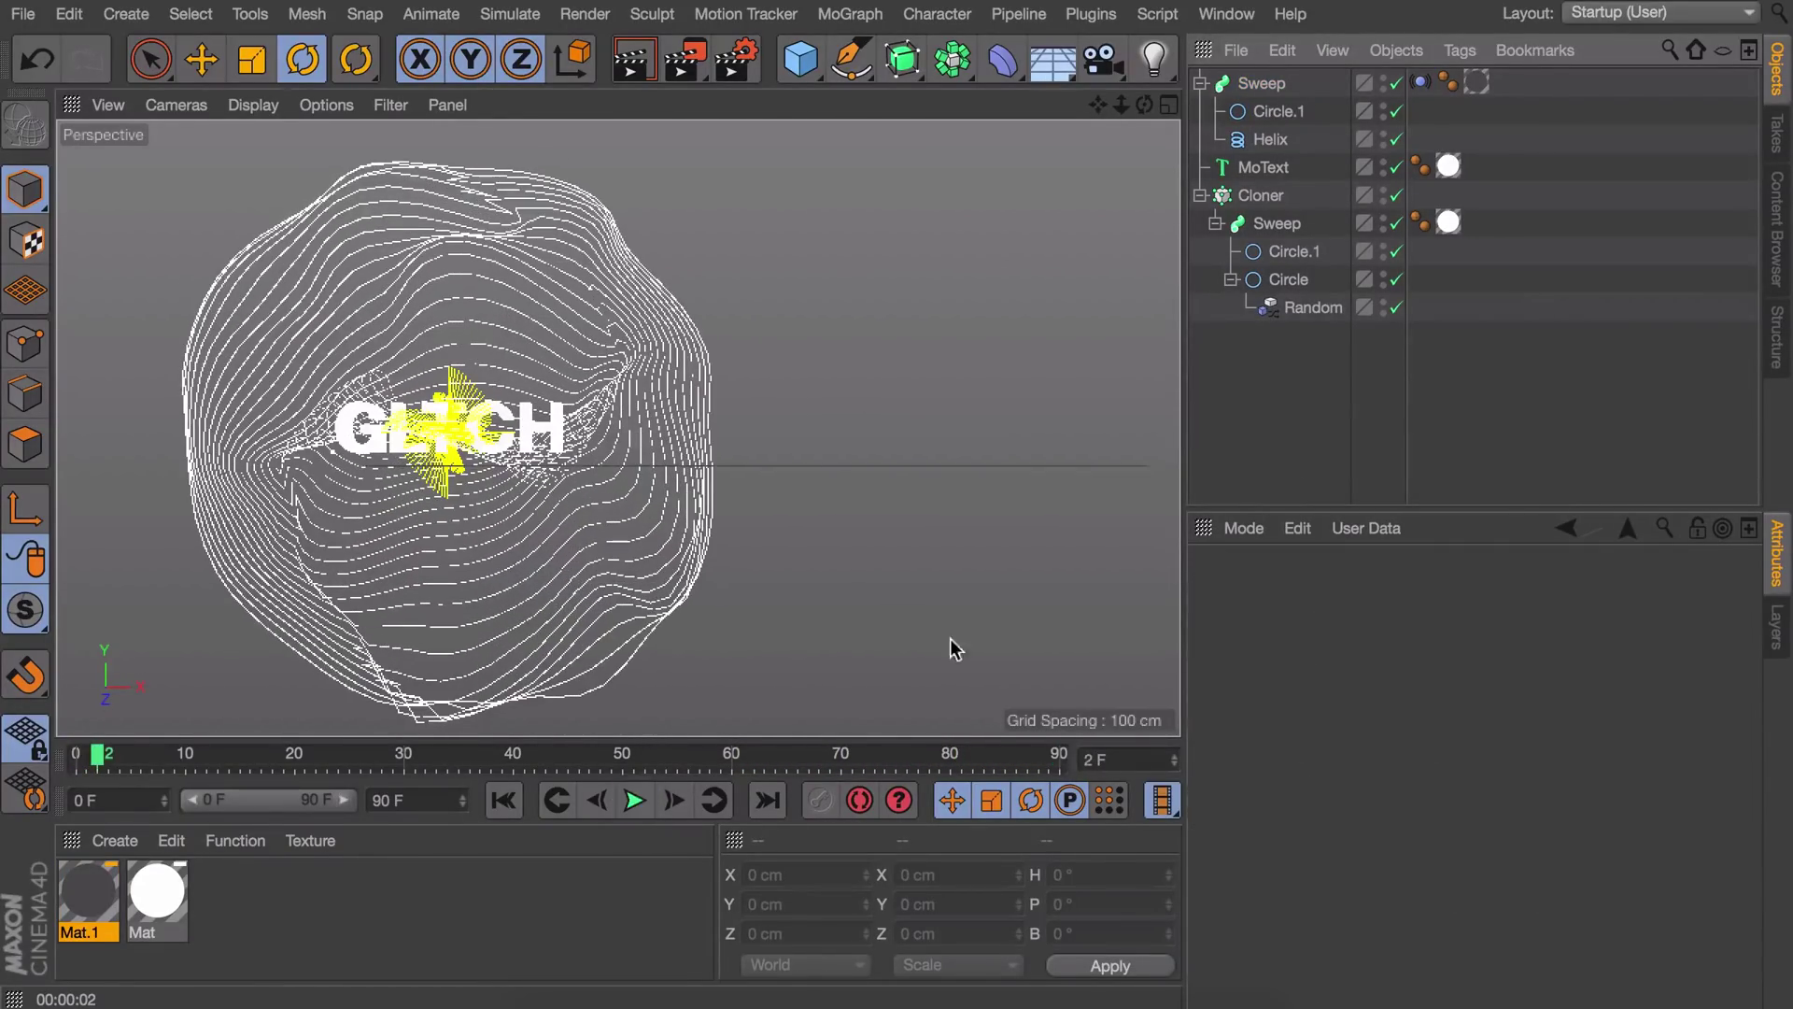
Step: Add a Camera and set its position to 0, 0, 0
click(1102, 62)
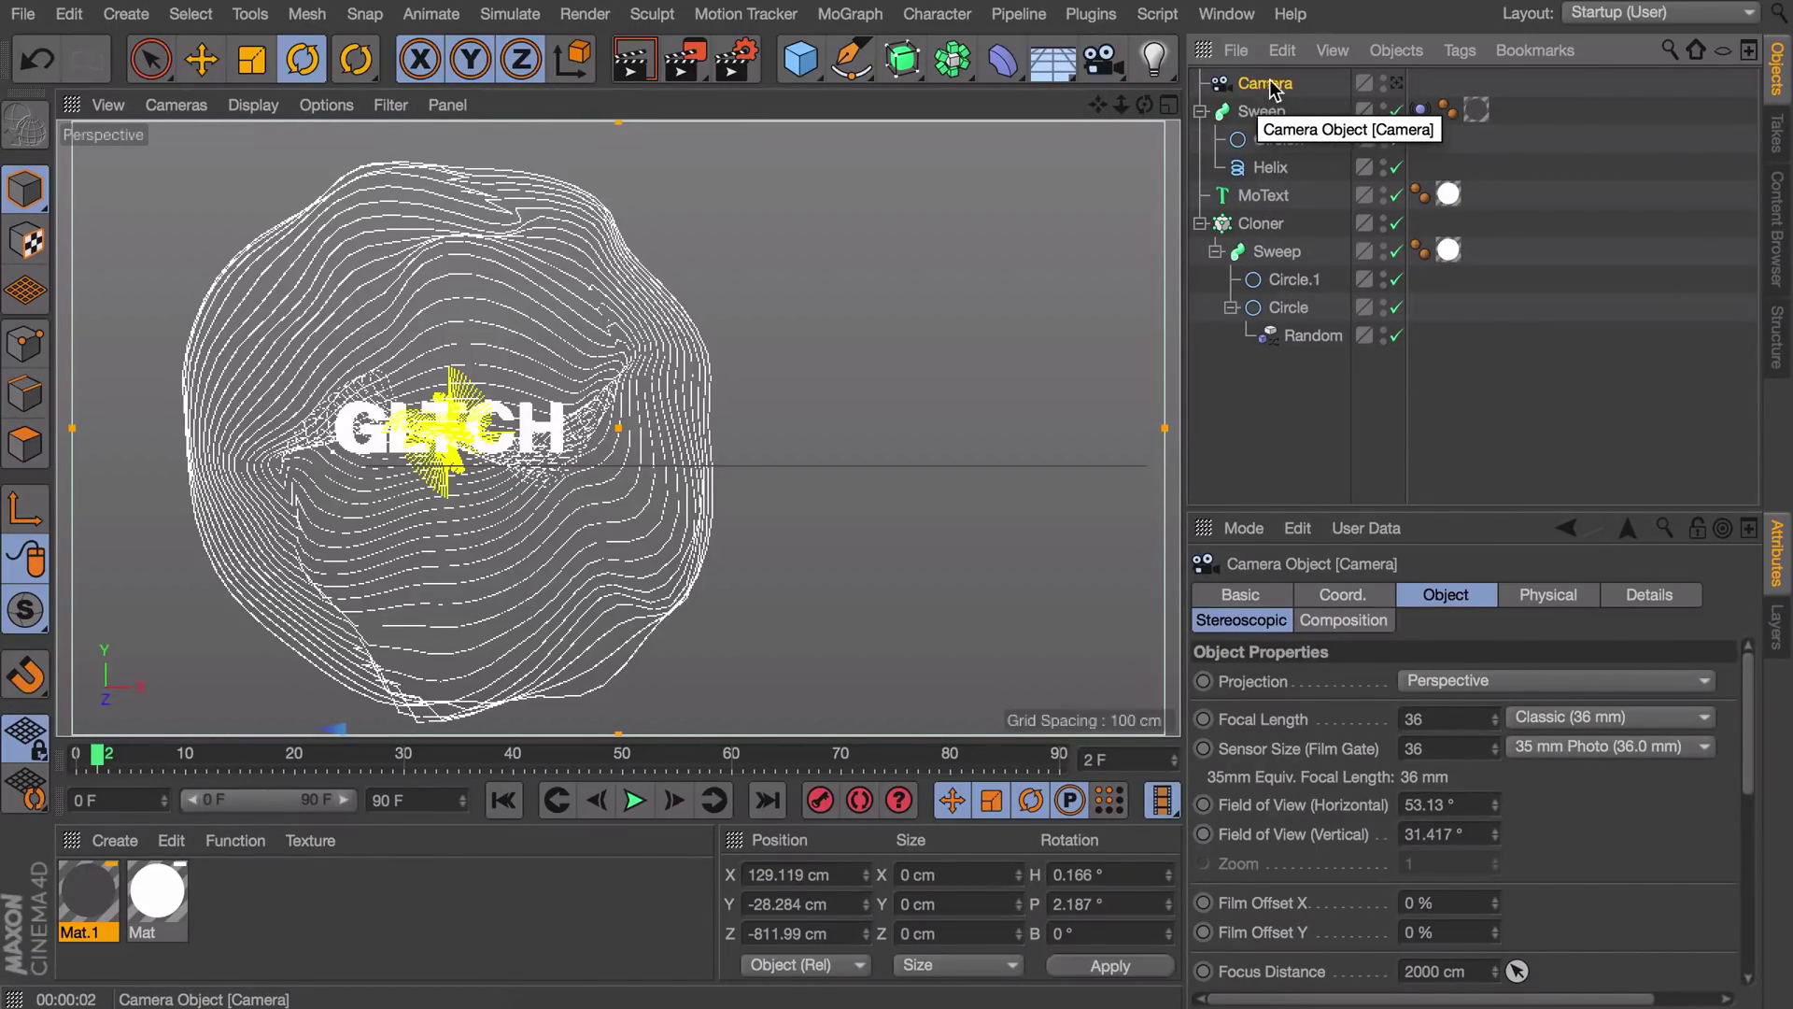
click(810, 874)
text(0)
key(Tab)
text(0)
key(Tab)
text(0)
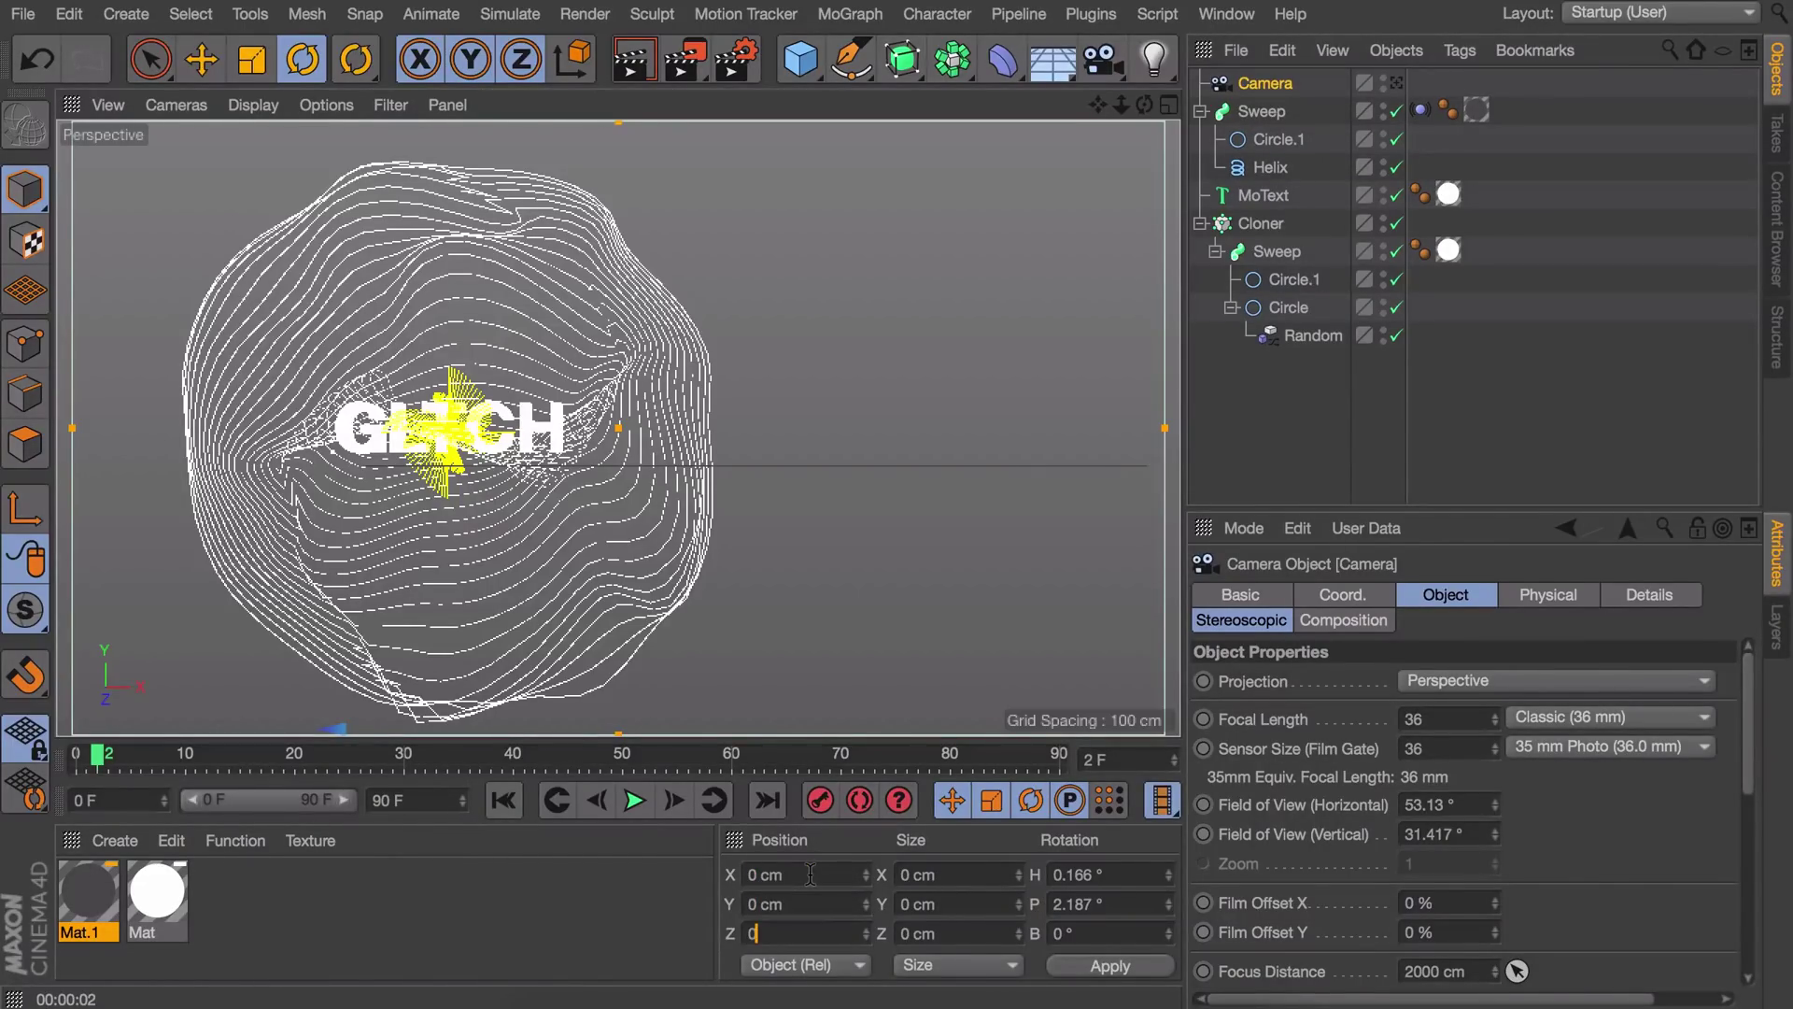
key(Return)
Step: Zero the camera's rotation and look through it
click(1105, 874)
text(0)
key(Tab)
text(0)
key(Tab)
text(0)
key(Return)
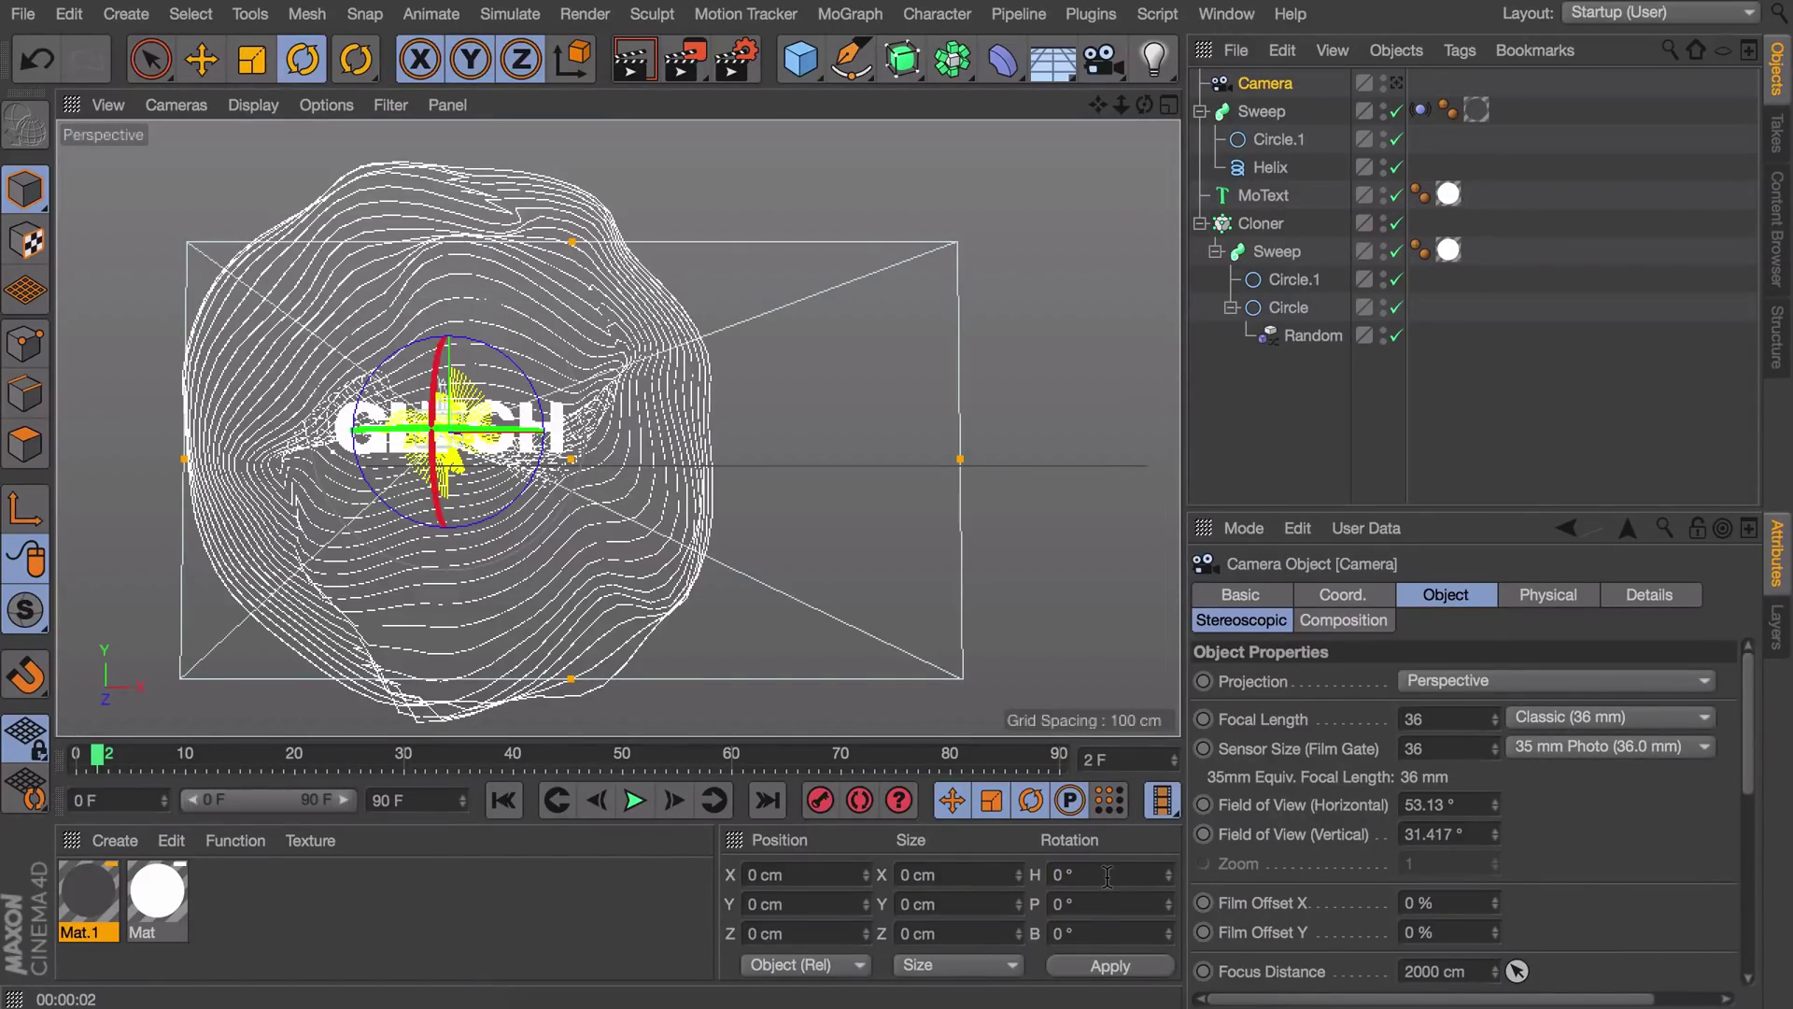
click(1398, 84)
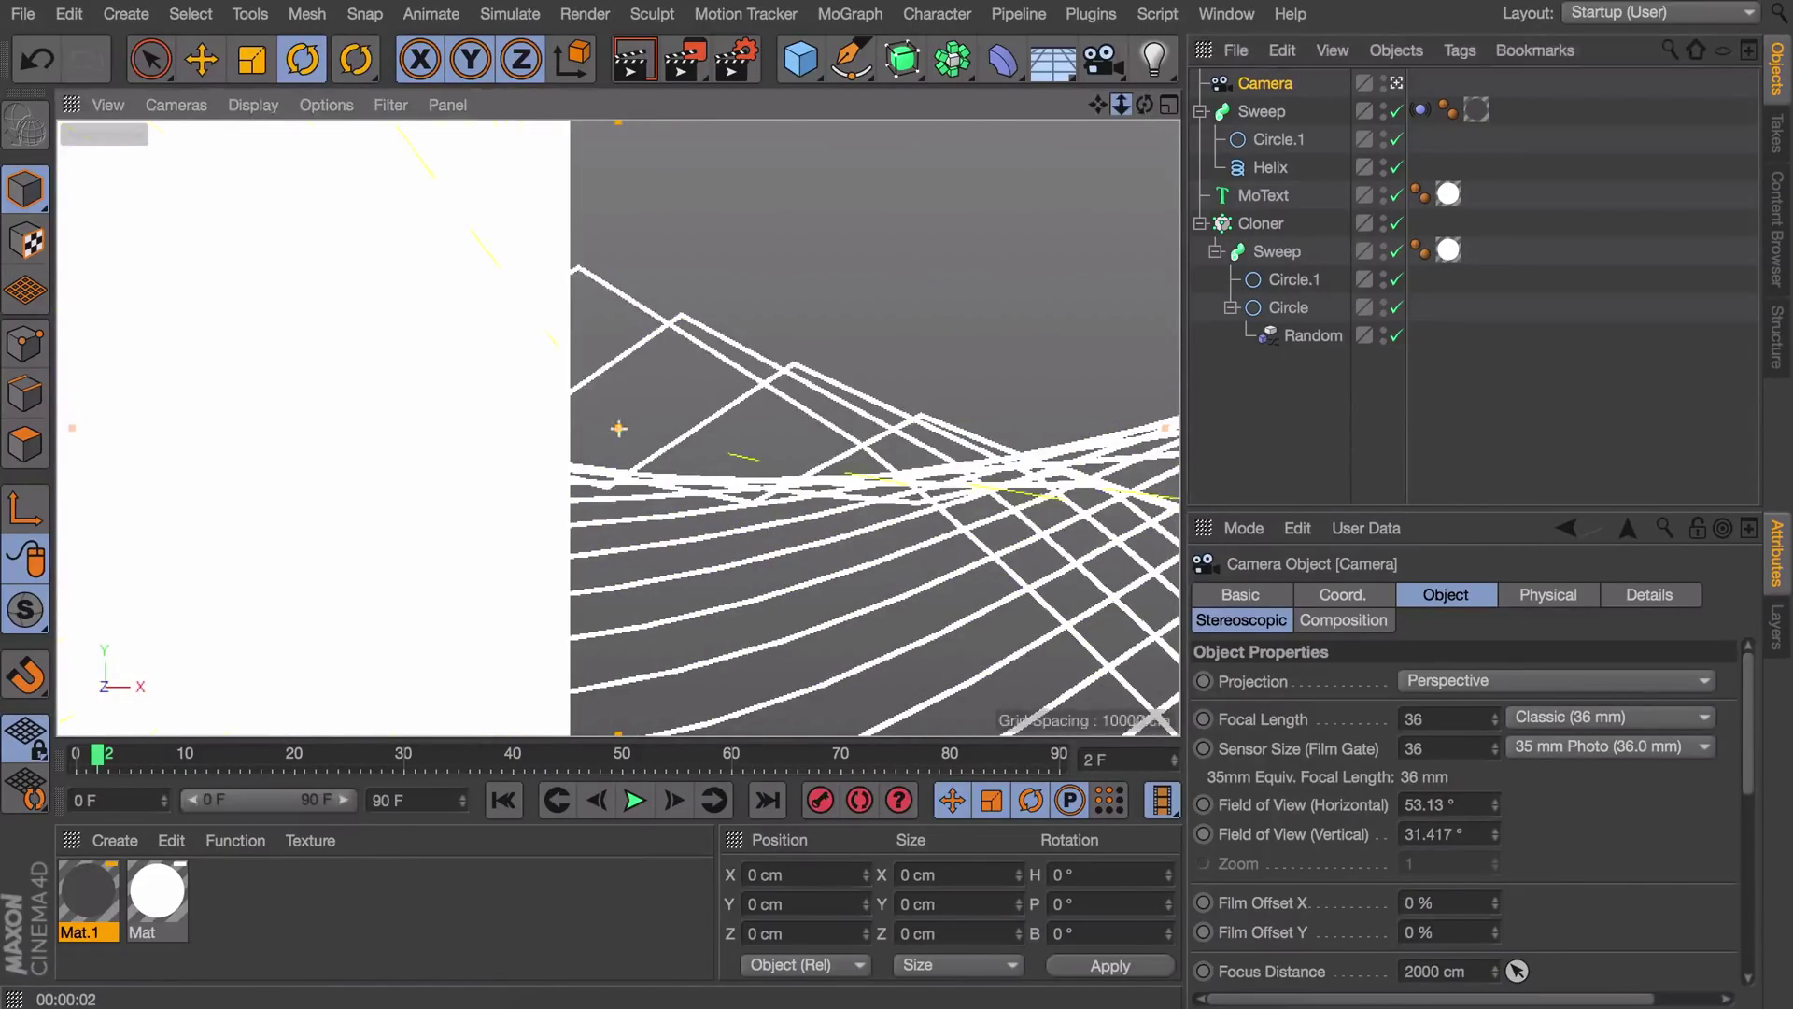
Step: Dolly the camera back to Z -929.92 cm, preview playback to frame 31, and deselect
scroll(620, 420, down, 3)
scroll(619, 428, down, 10)
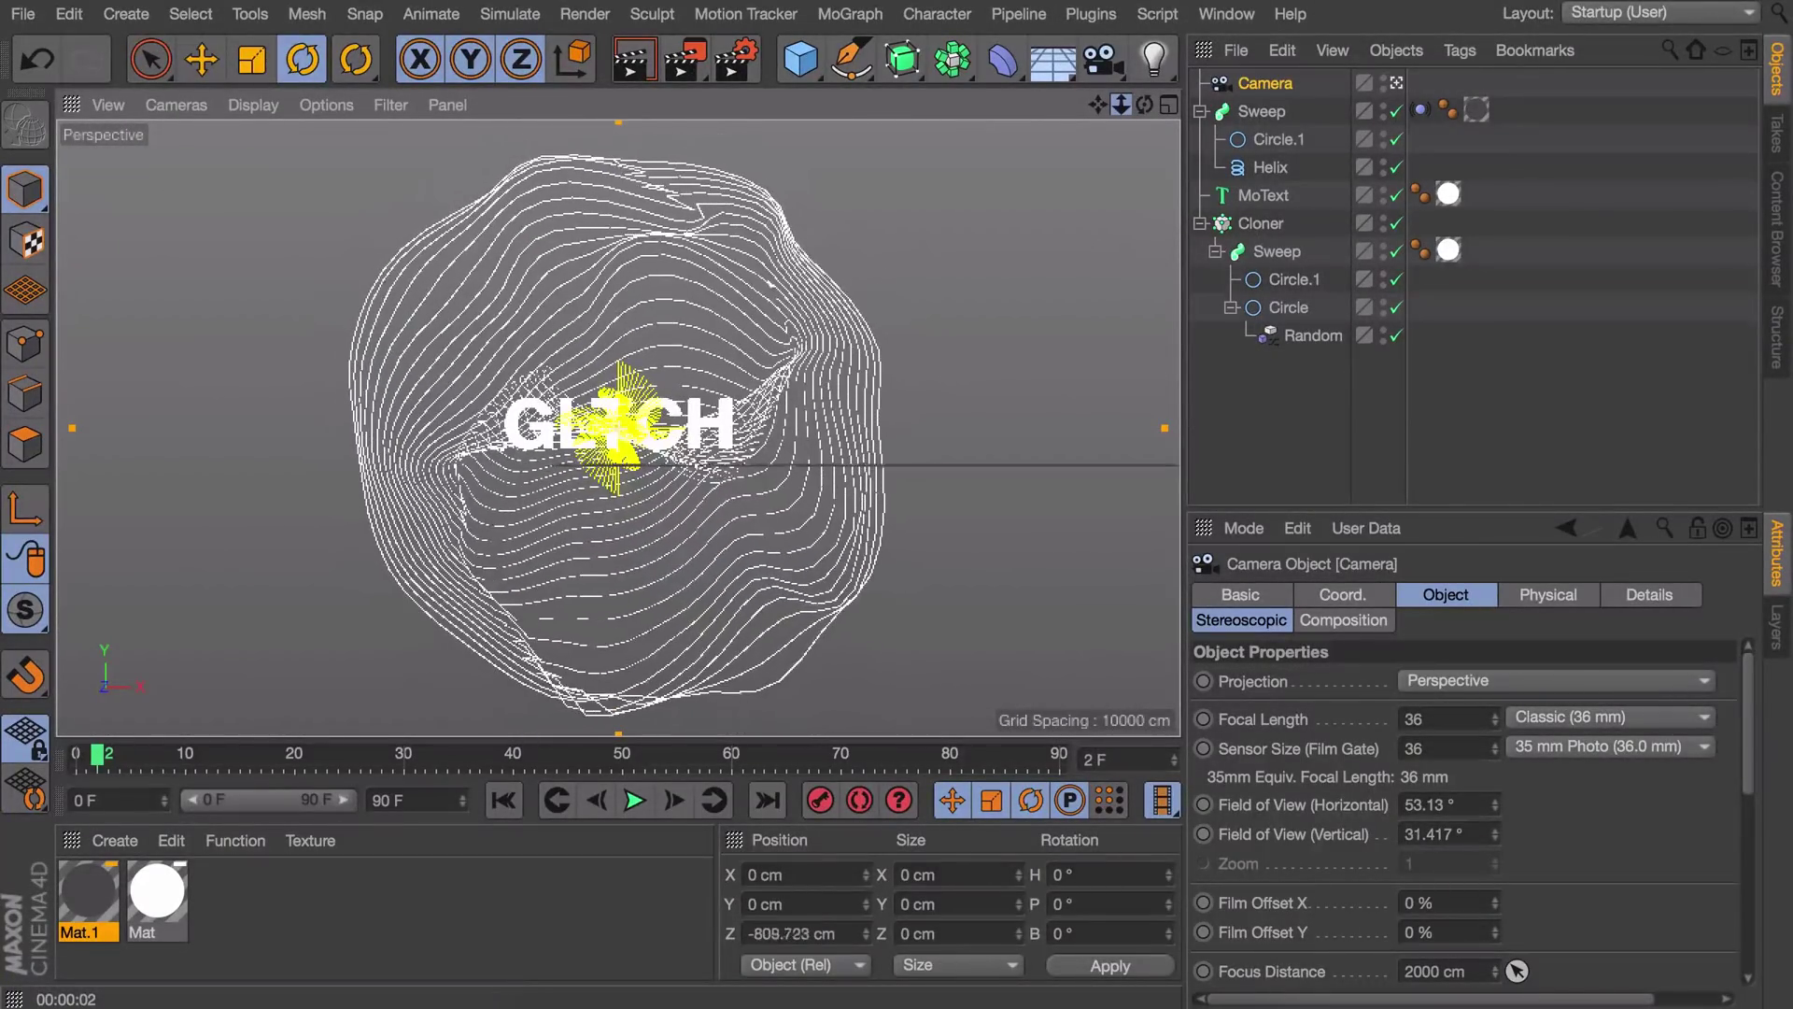
scroll(618, 428, down, 1)
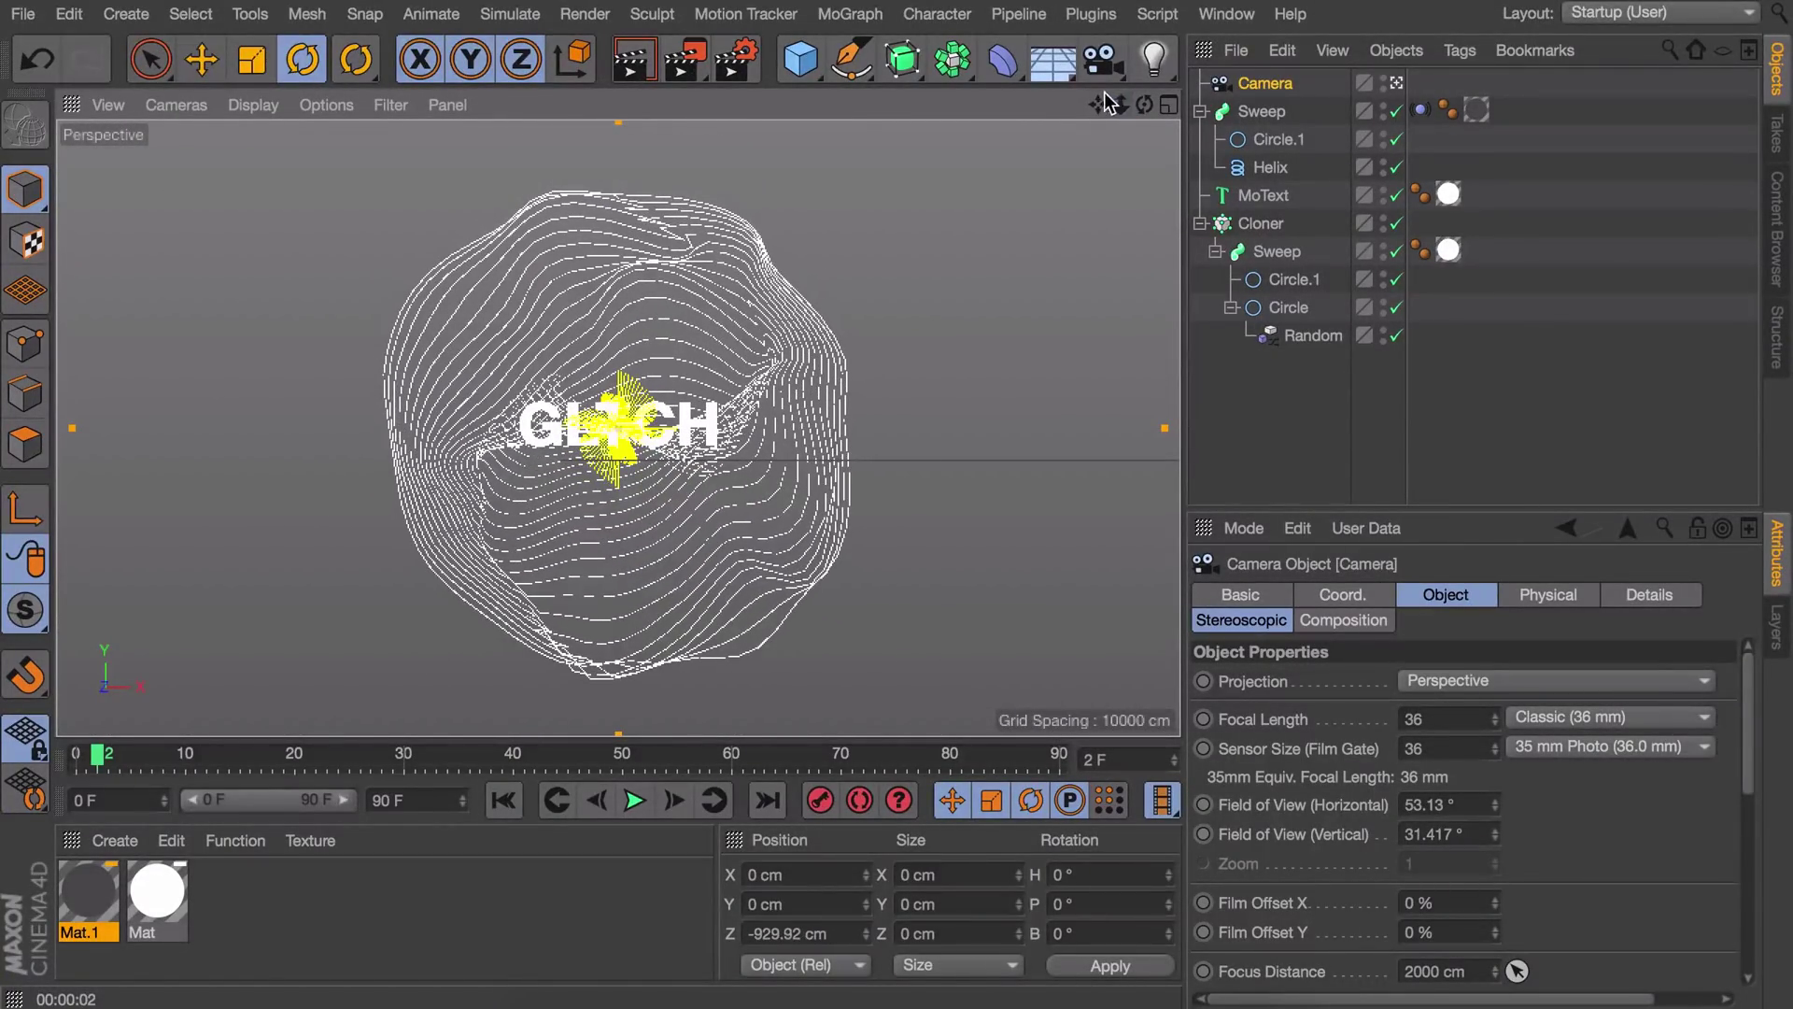
click(635, 801)
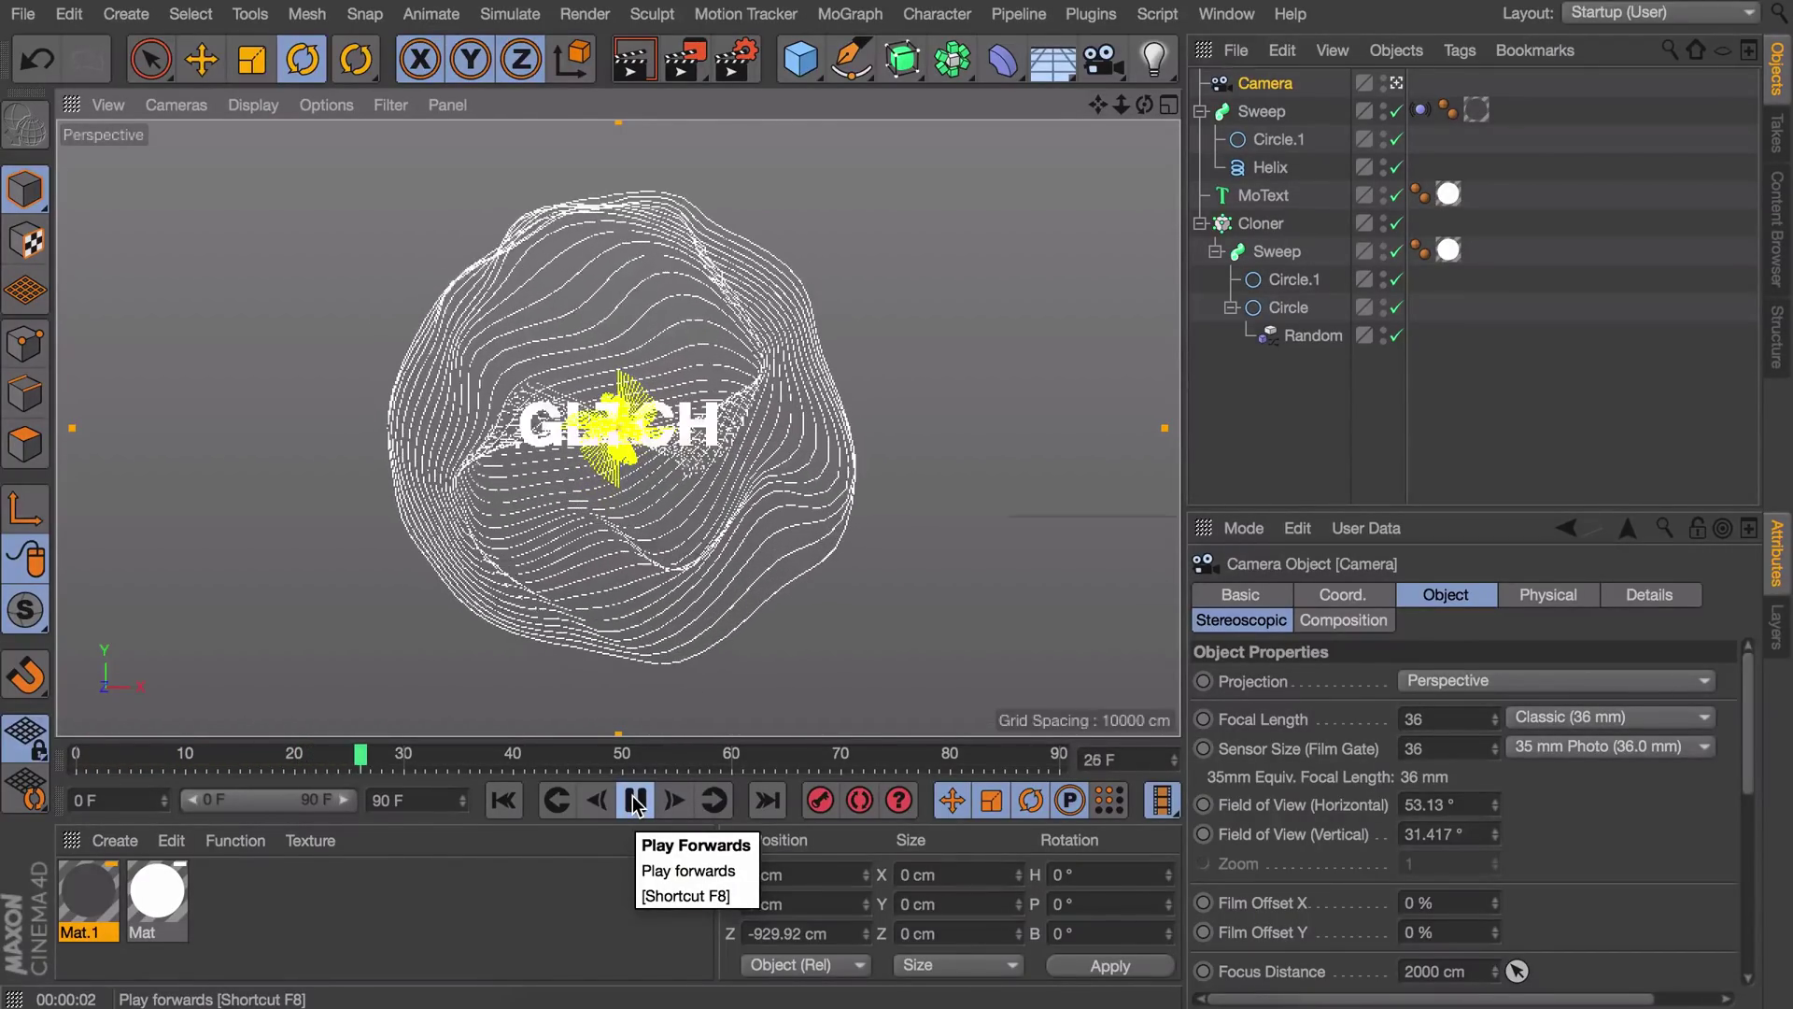
click(635, 801)
click(1444, 419)
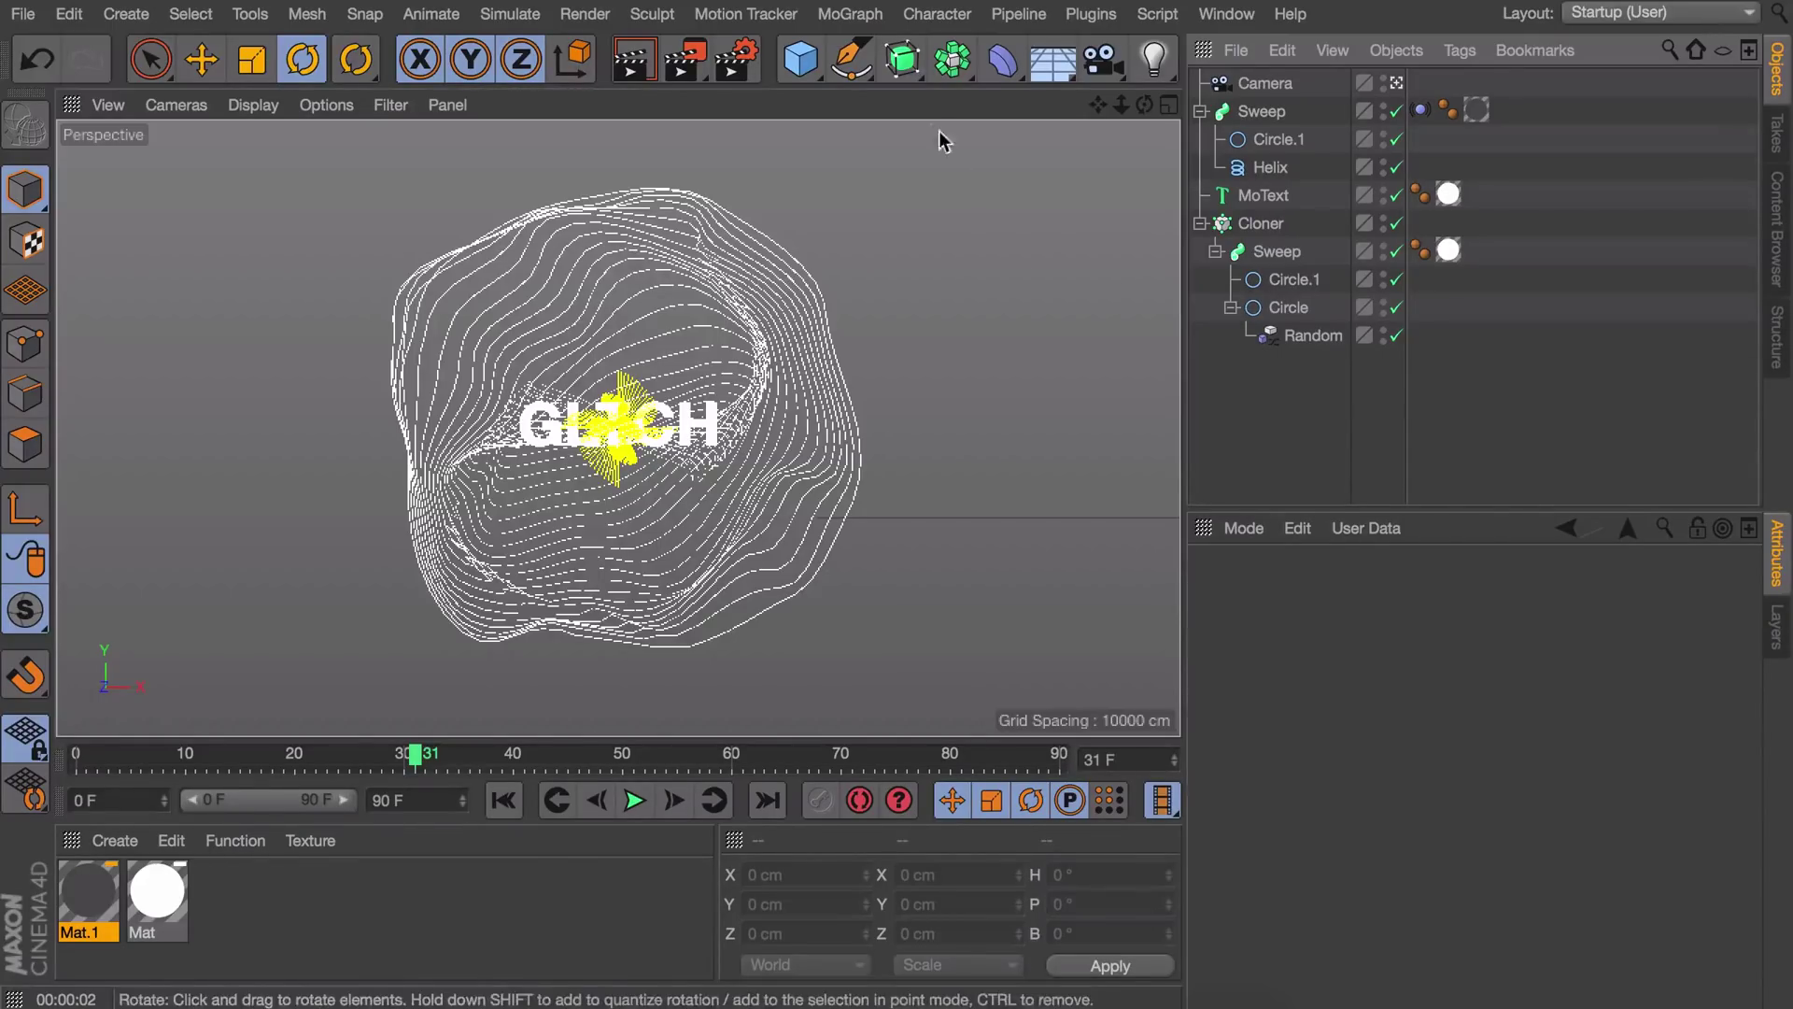
Step: Add an n-Side hexagon spline and try radial rings of hexagon clones in the viewport
click(852, 58)
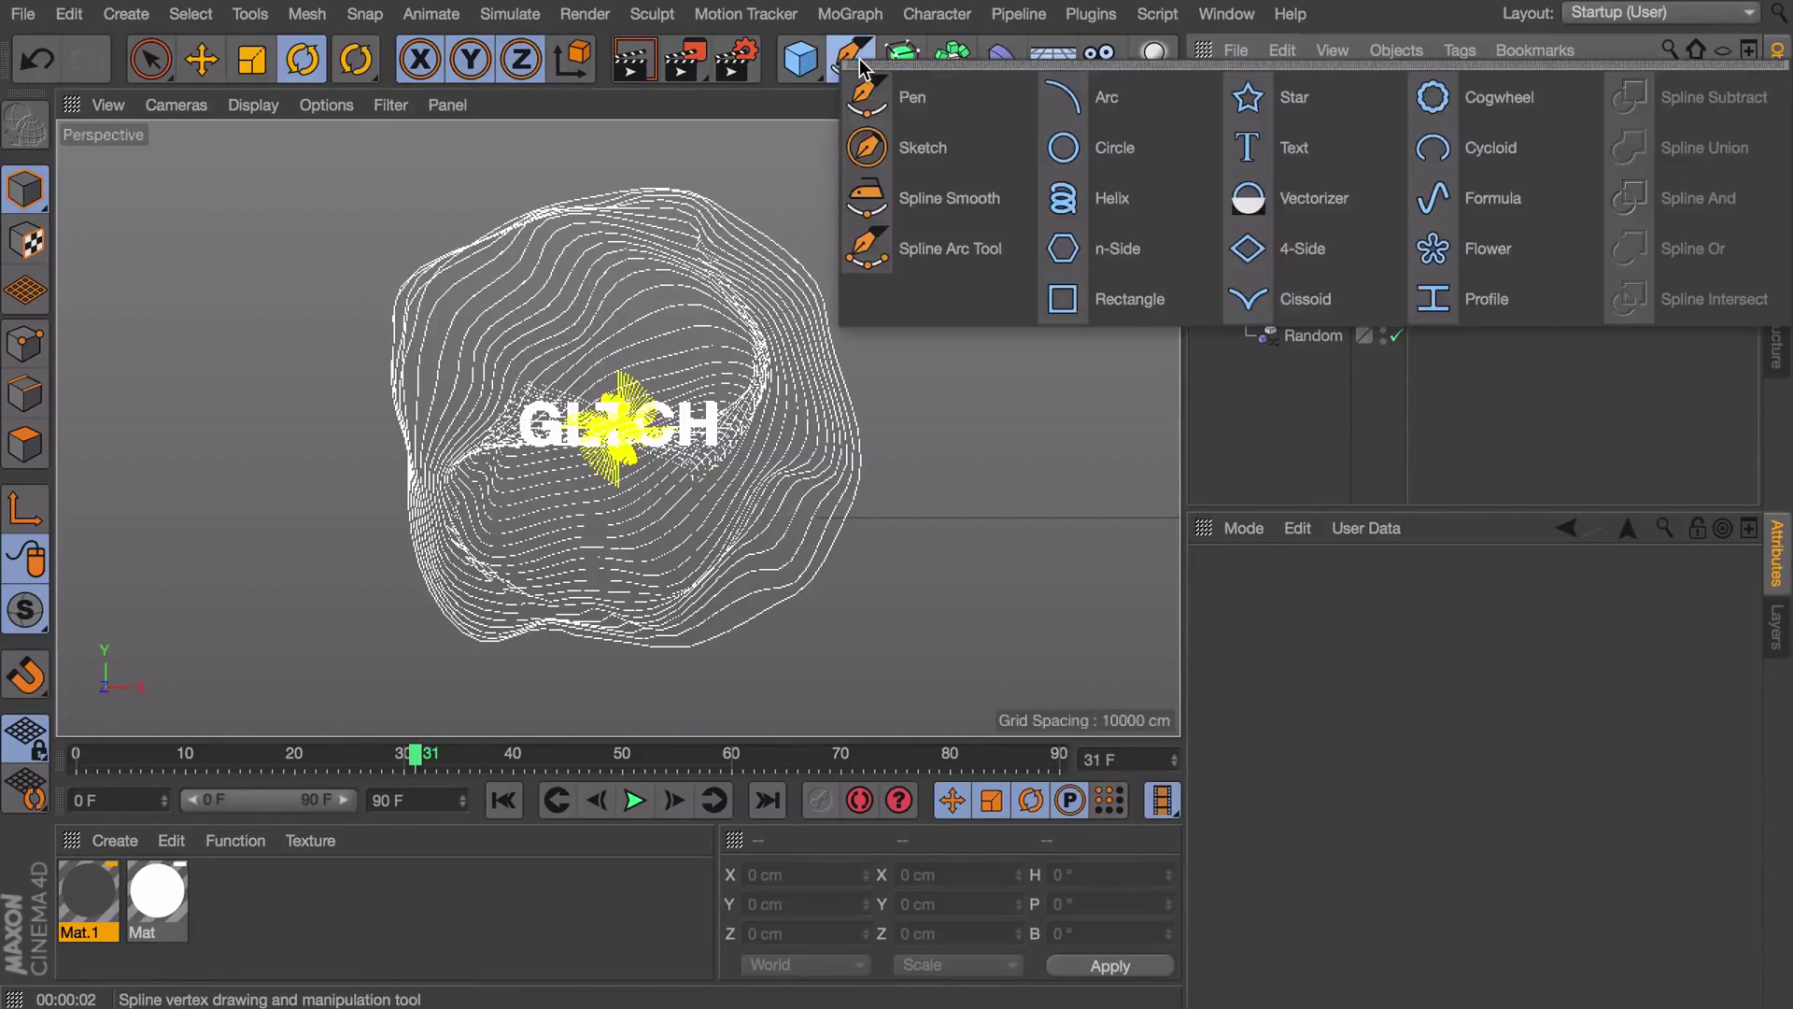
click(1105, 248)
click(831, 17)
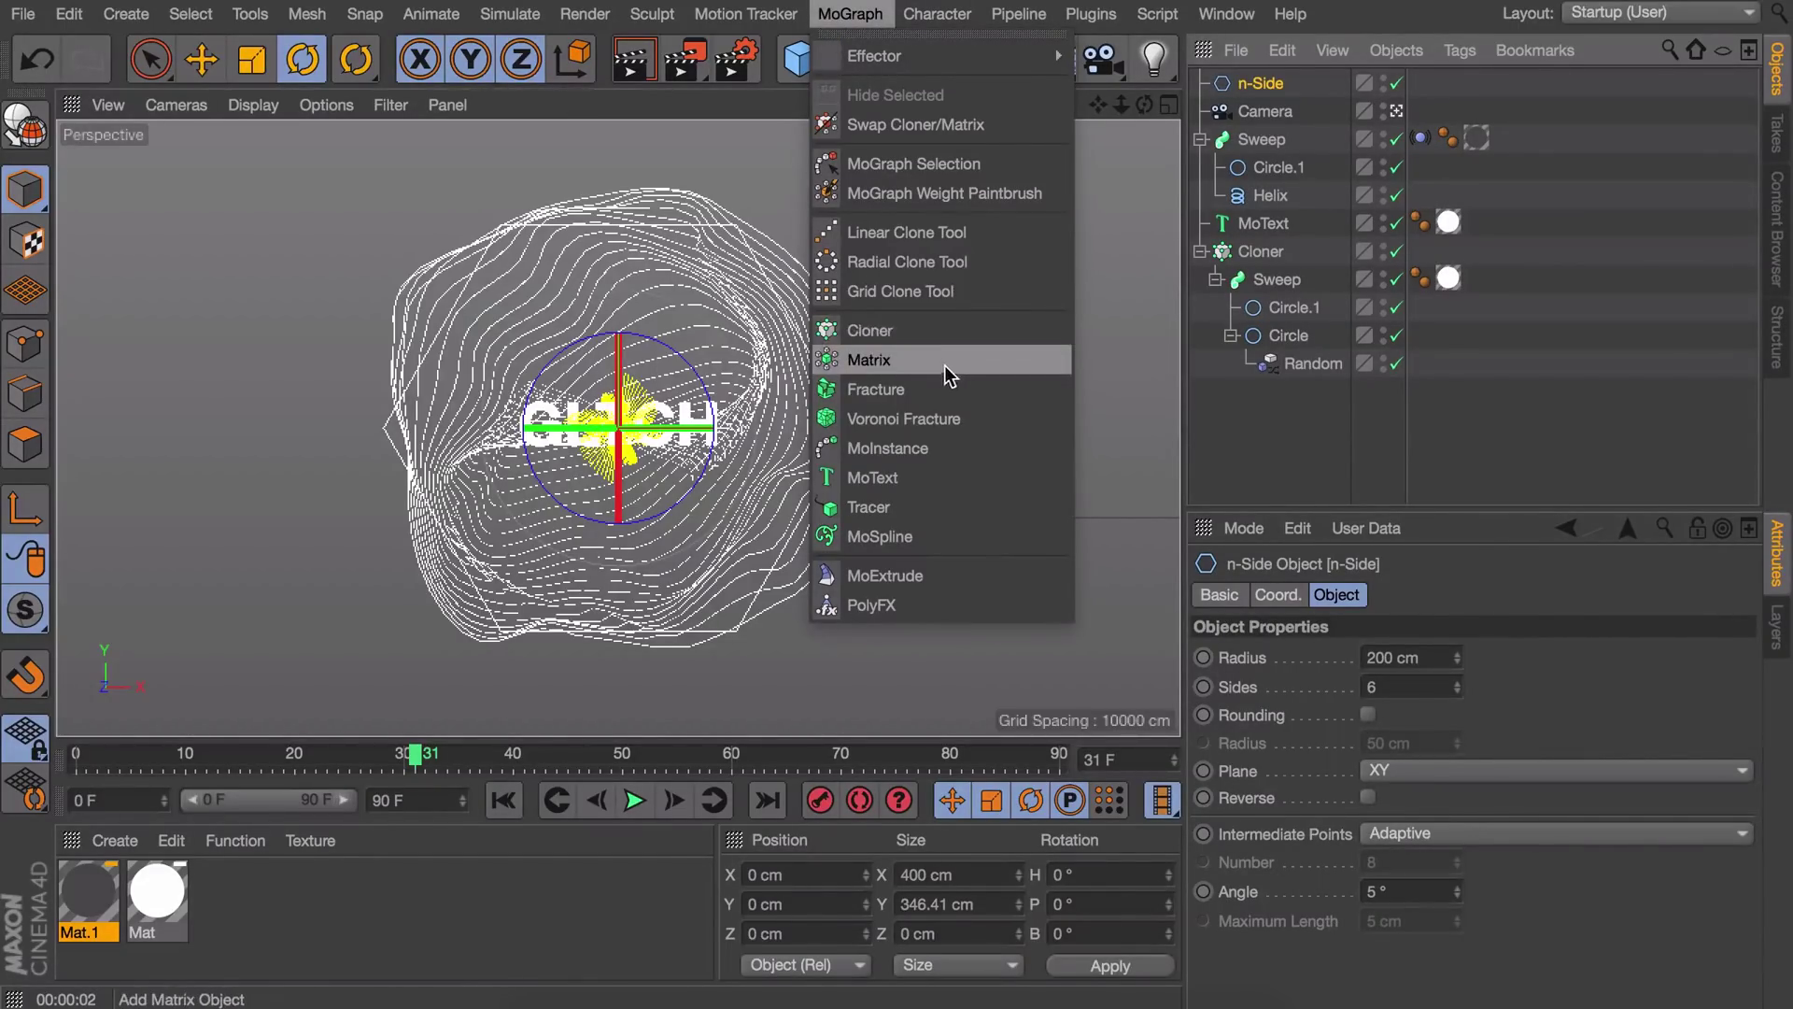
click(928, 262)
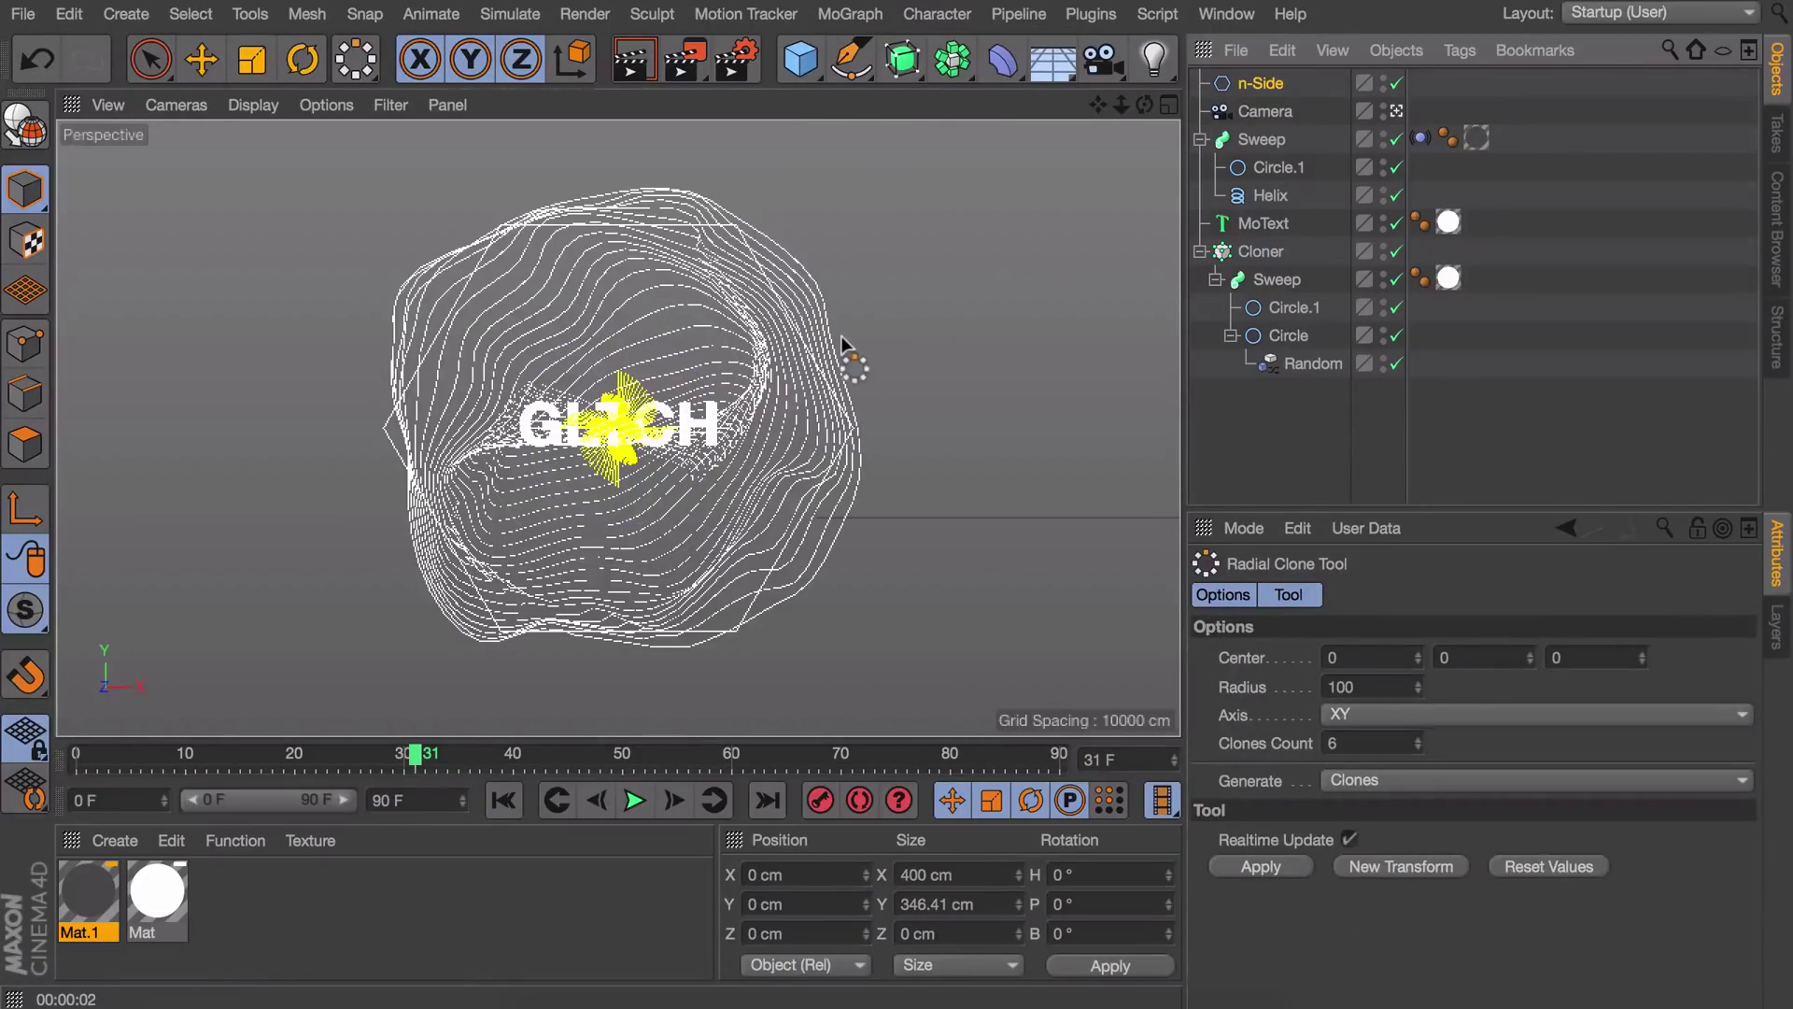
mouse_move(621, 432)
mouse_down()
mouse_move(876, 373)
mouse_move(683, 415)
mouse_move(580, 368)
mouse_move(530, 306)
mouse_move(981, 327)
mouse_move(882, 355)
mouse_up()
drag(268, 520, 202, 200)
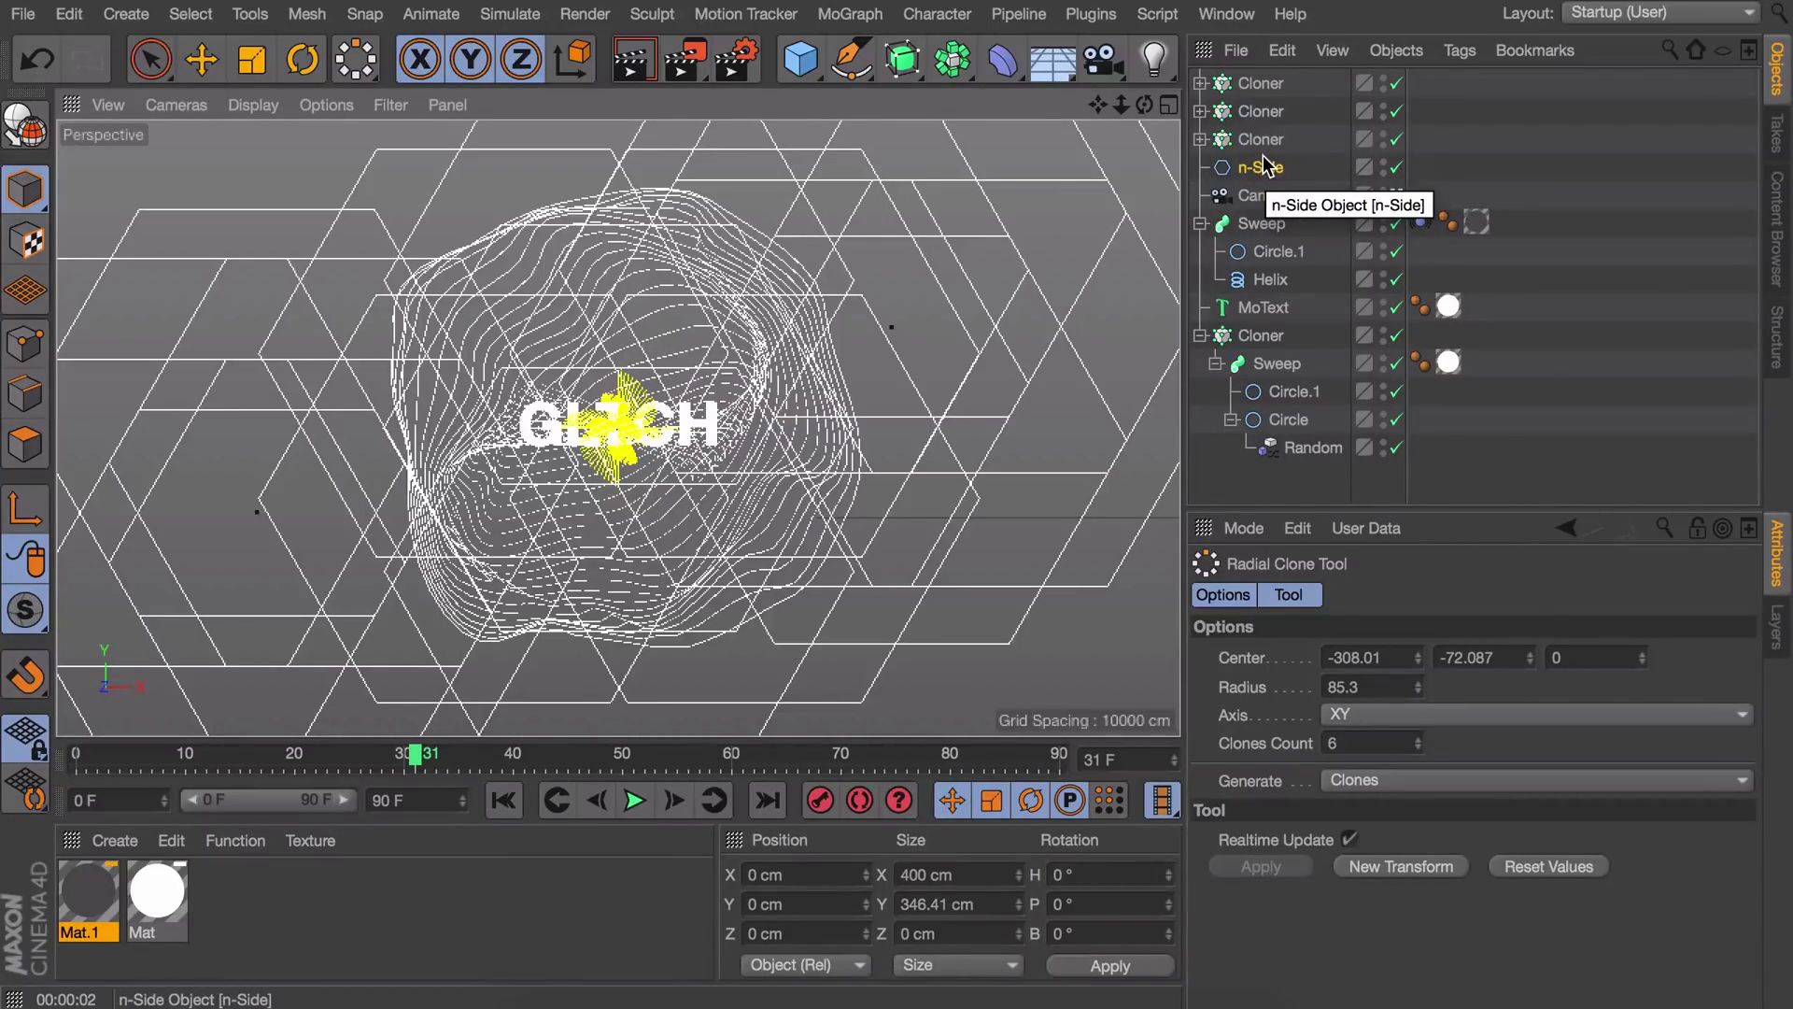
Step: Delete the trial cloners and n-Side, then view the scene through the Camera
click(1249, 93)
shift+click(1260, 167)
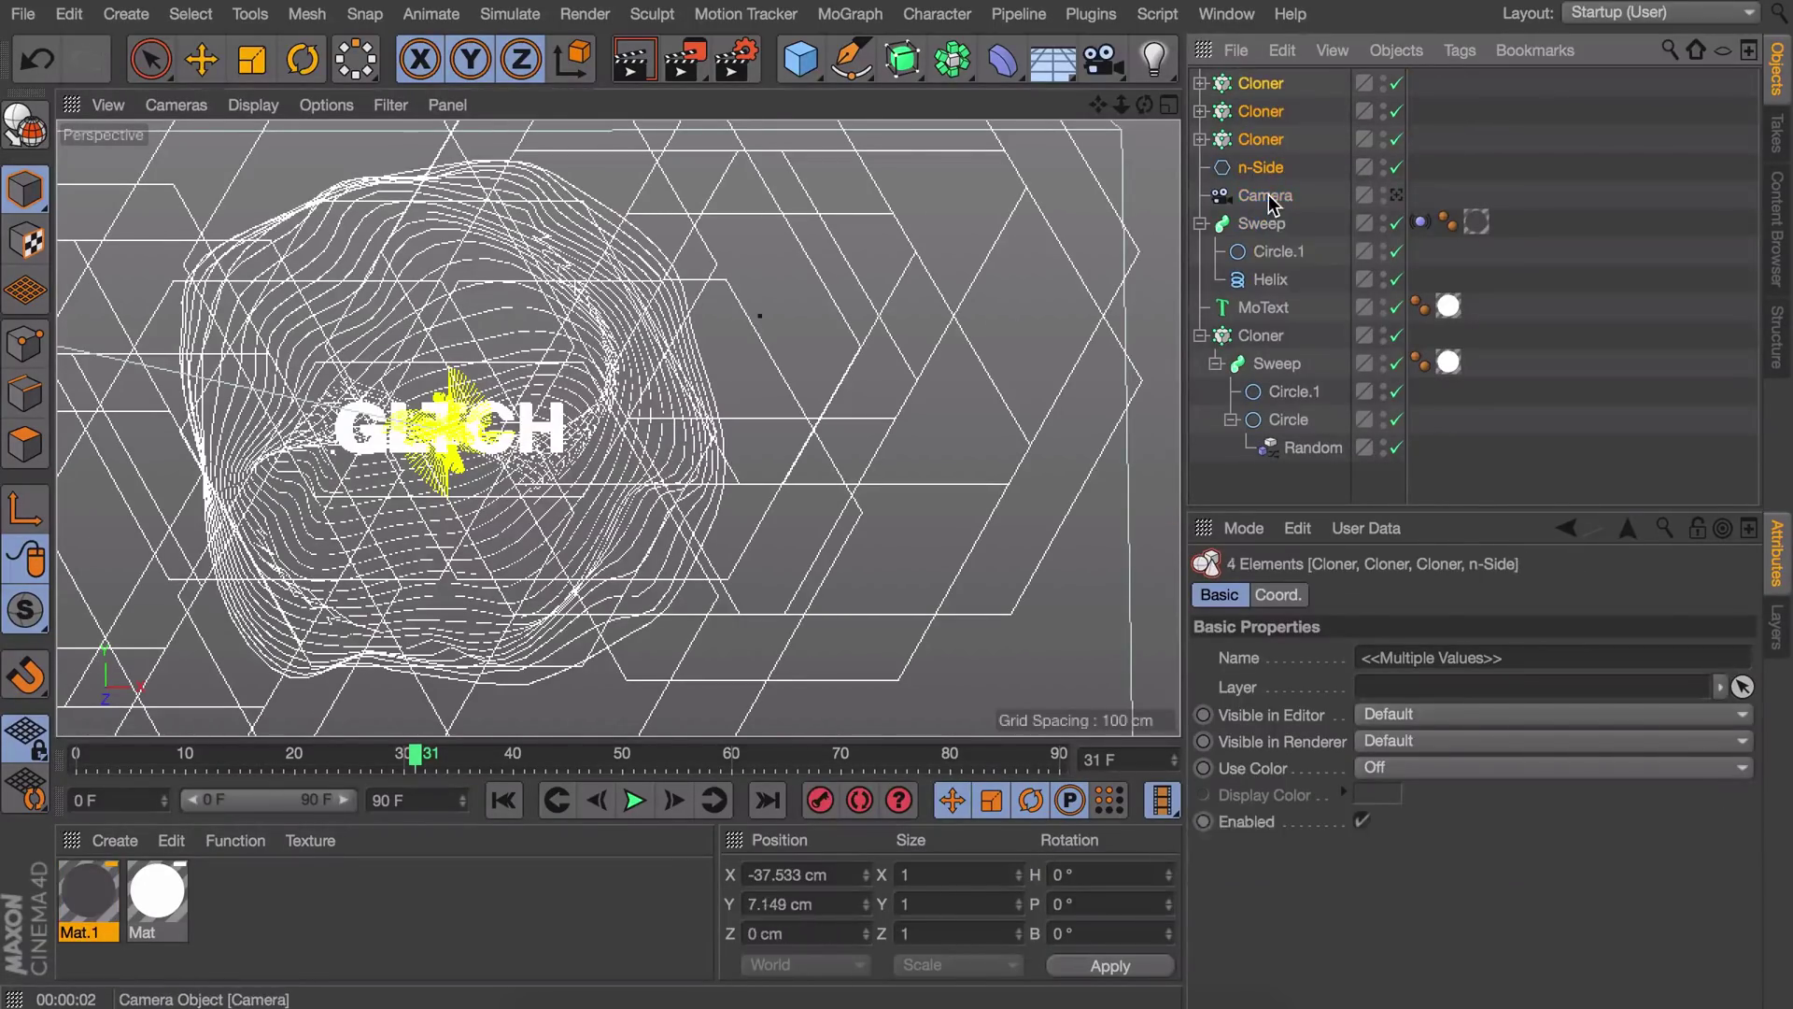
key(Delete)
click(1396, 84)
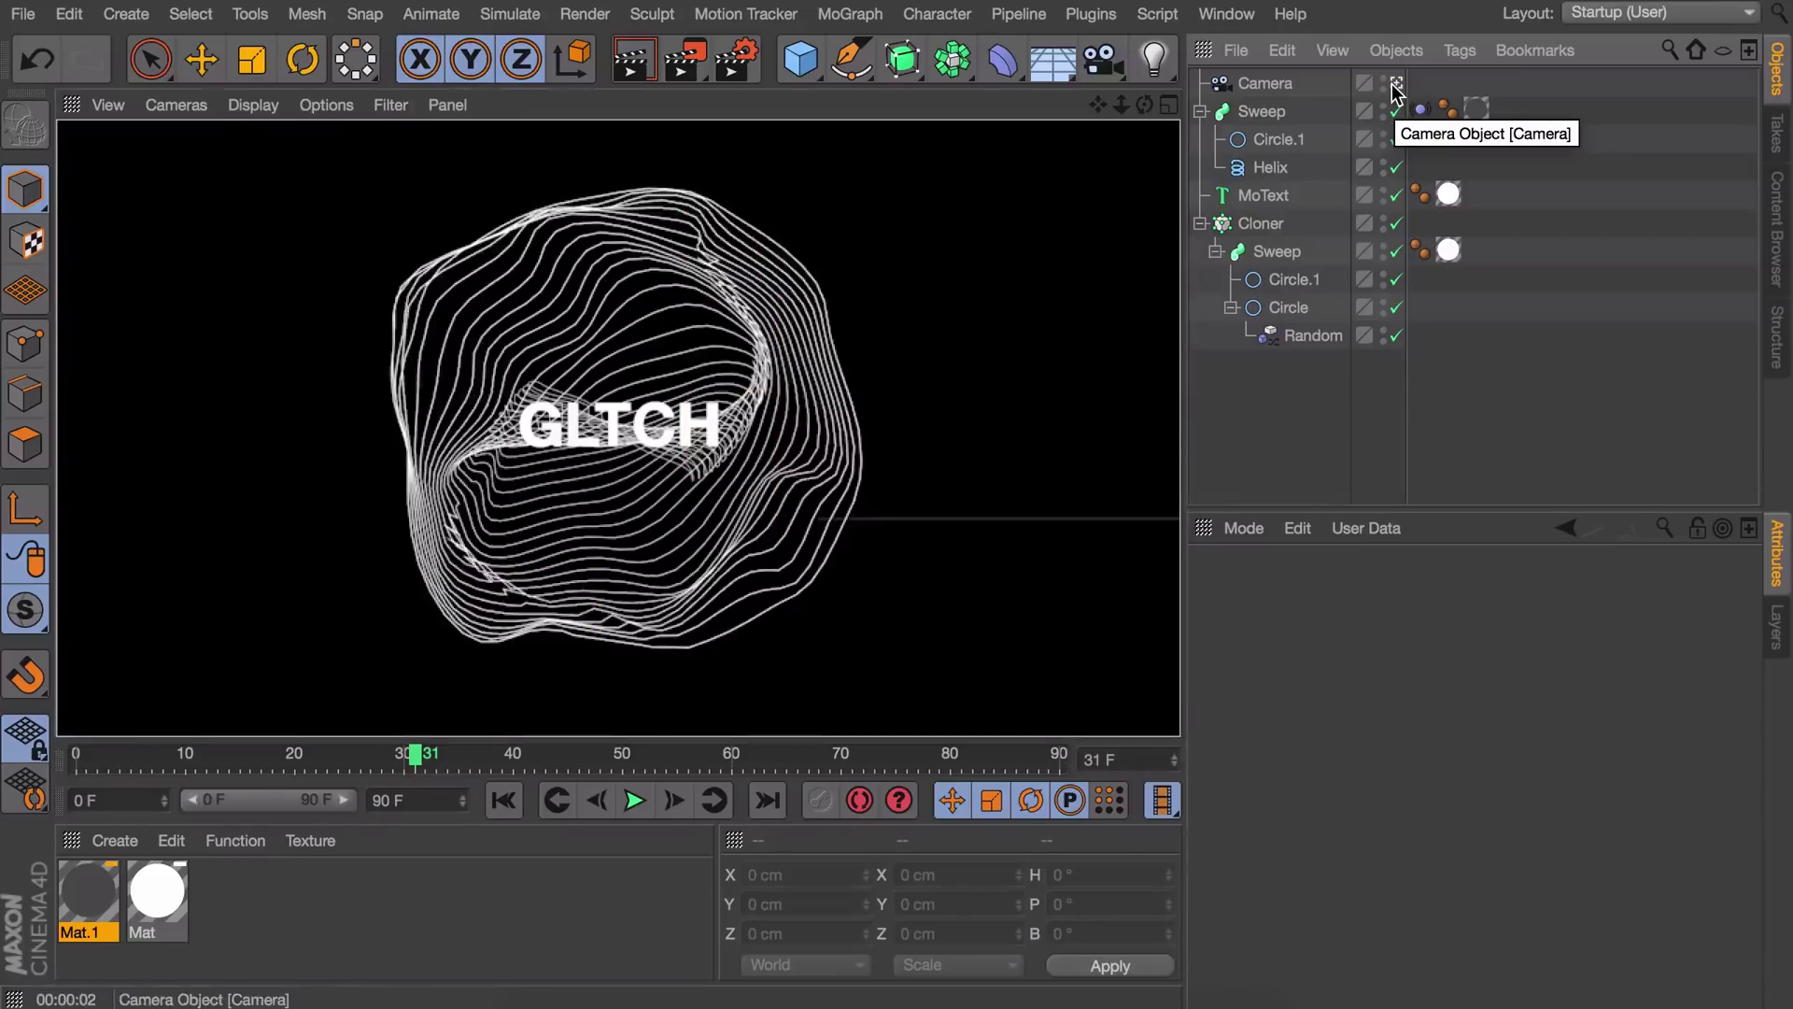
Step: Select the camera and record its position keyframes at frames 31, 32 and 33
click(1258, 89)
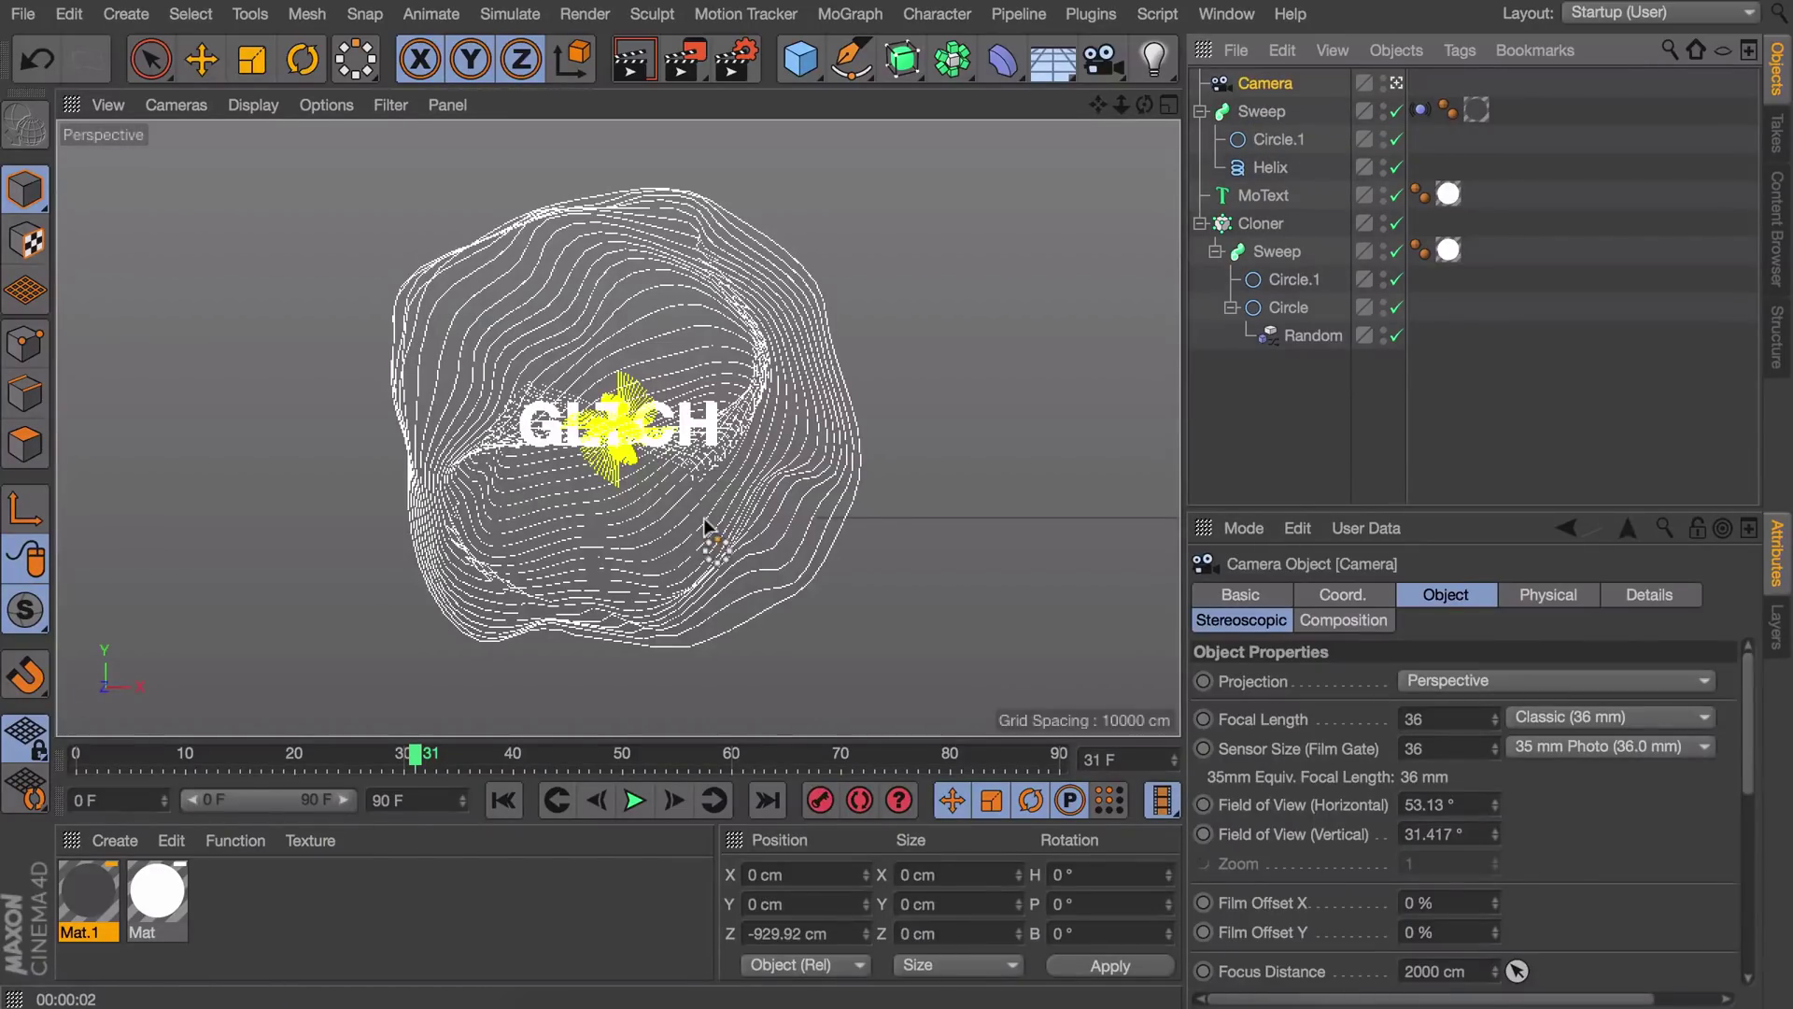
key(e)
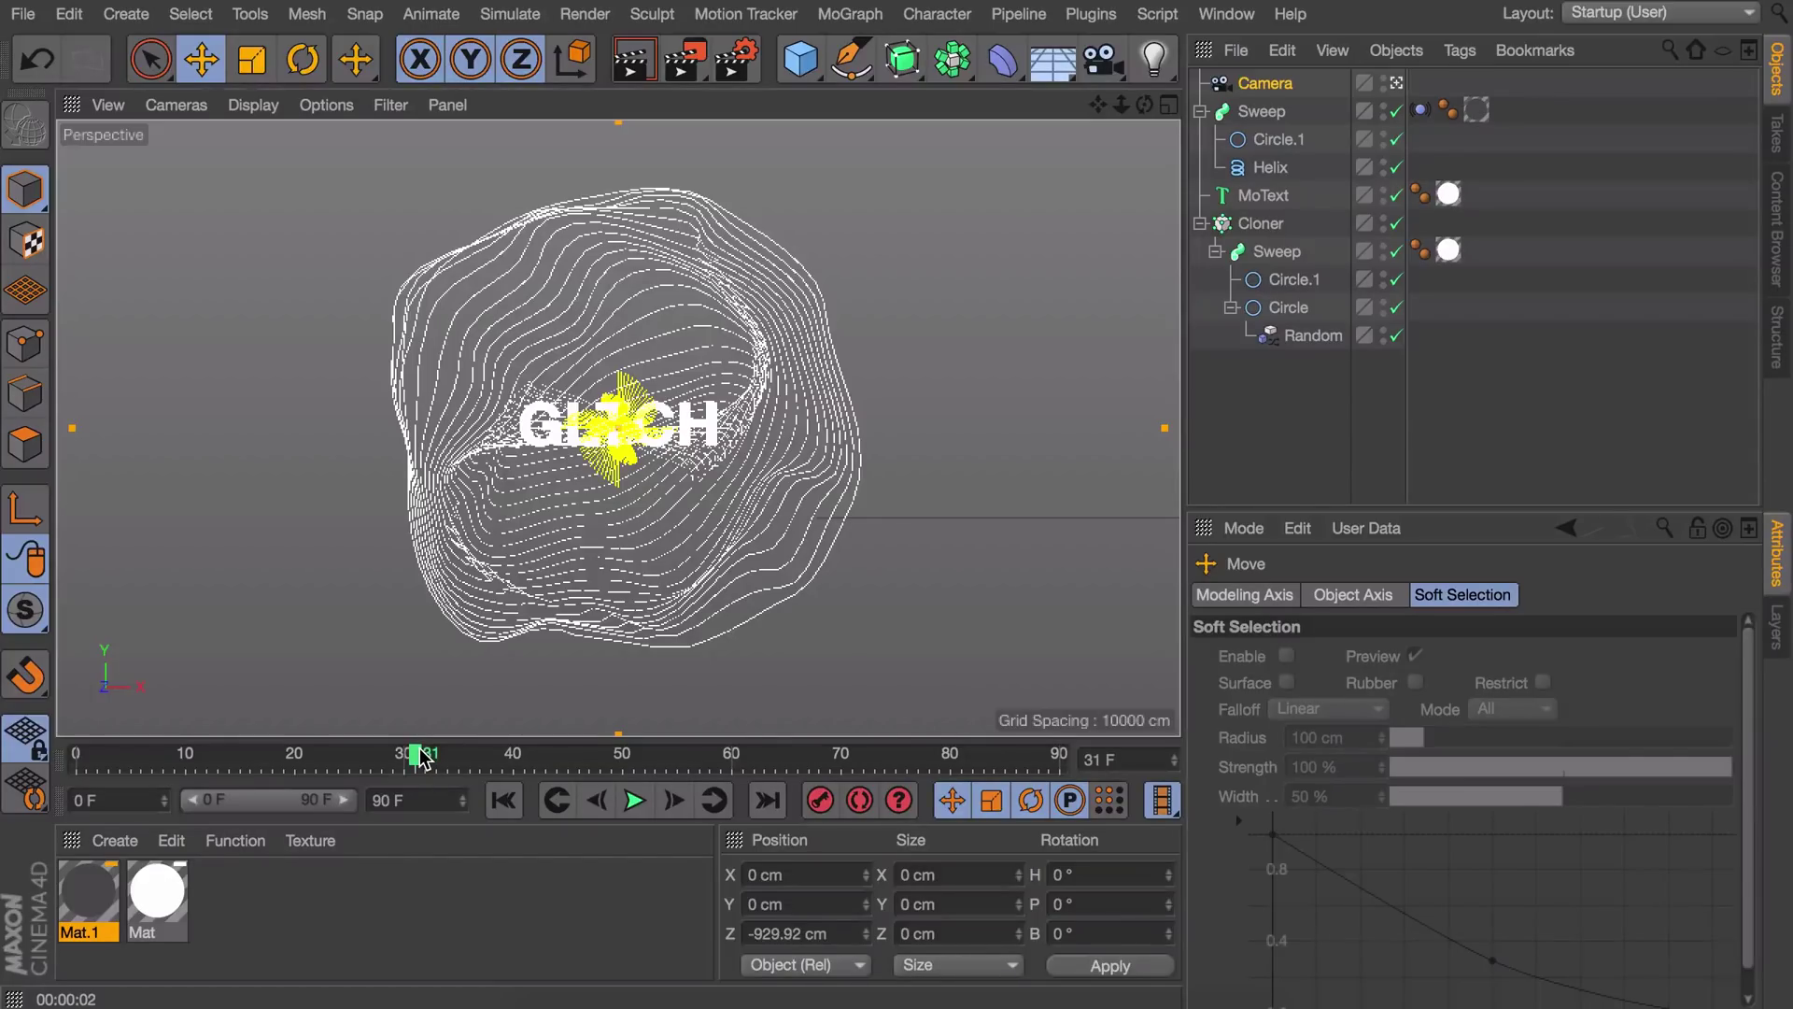
click(817, 801)
click(674, 800)
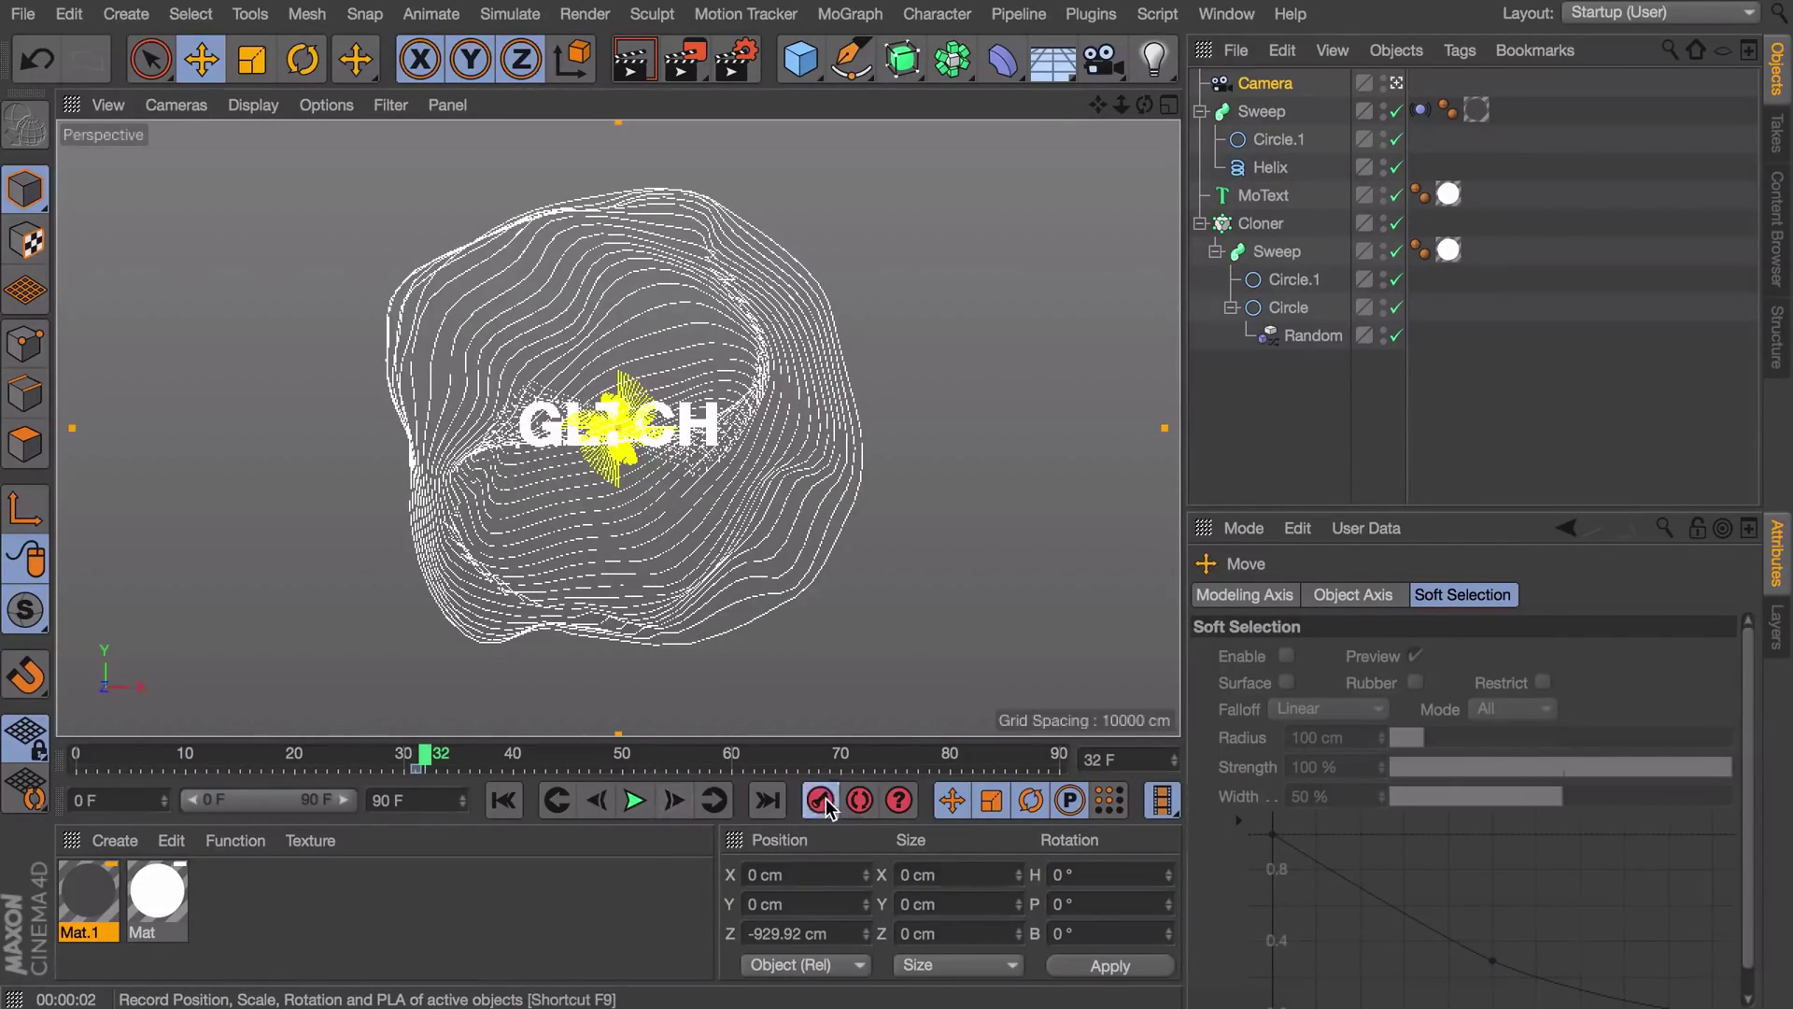
click(822, 802)
click(675, 801)
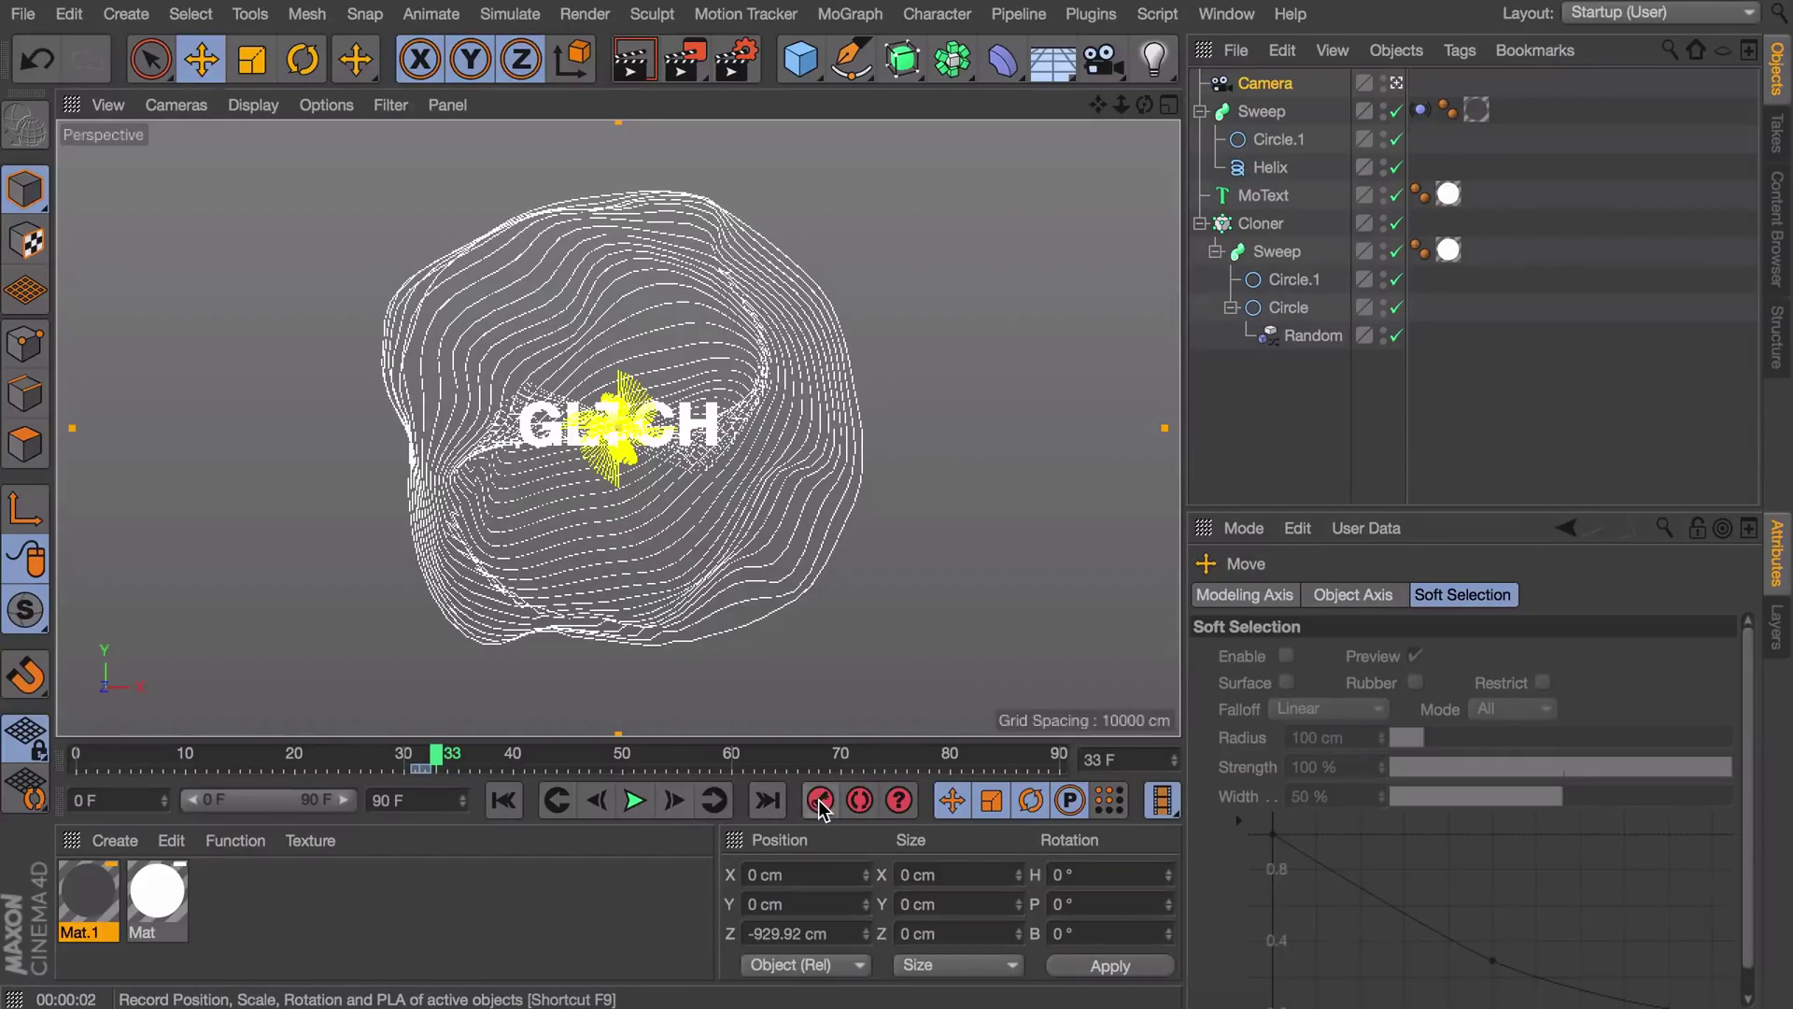
click(819, 803)
Step: At frame 32, move the camera closer and sideways to GLTCH, then play the animation
drag(439, 753, 425, 752)
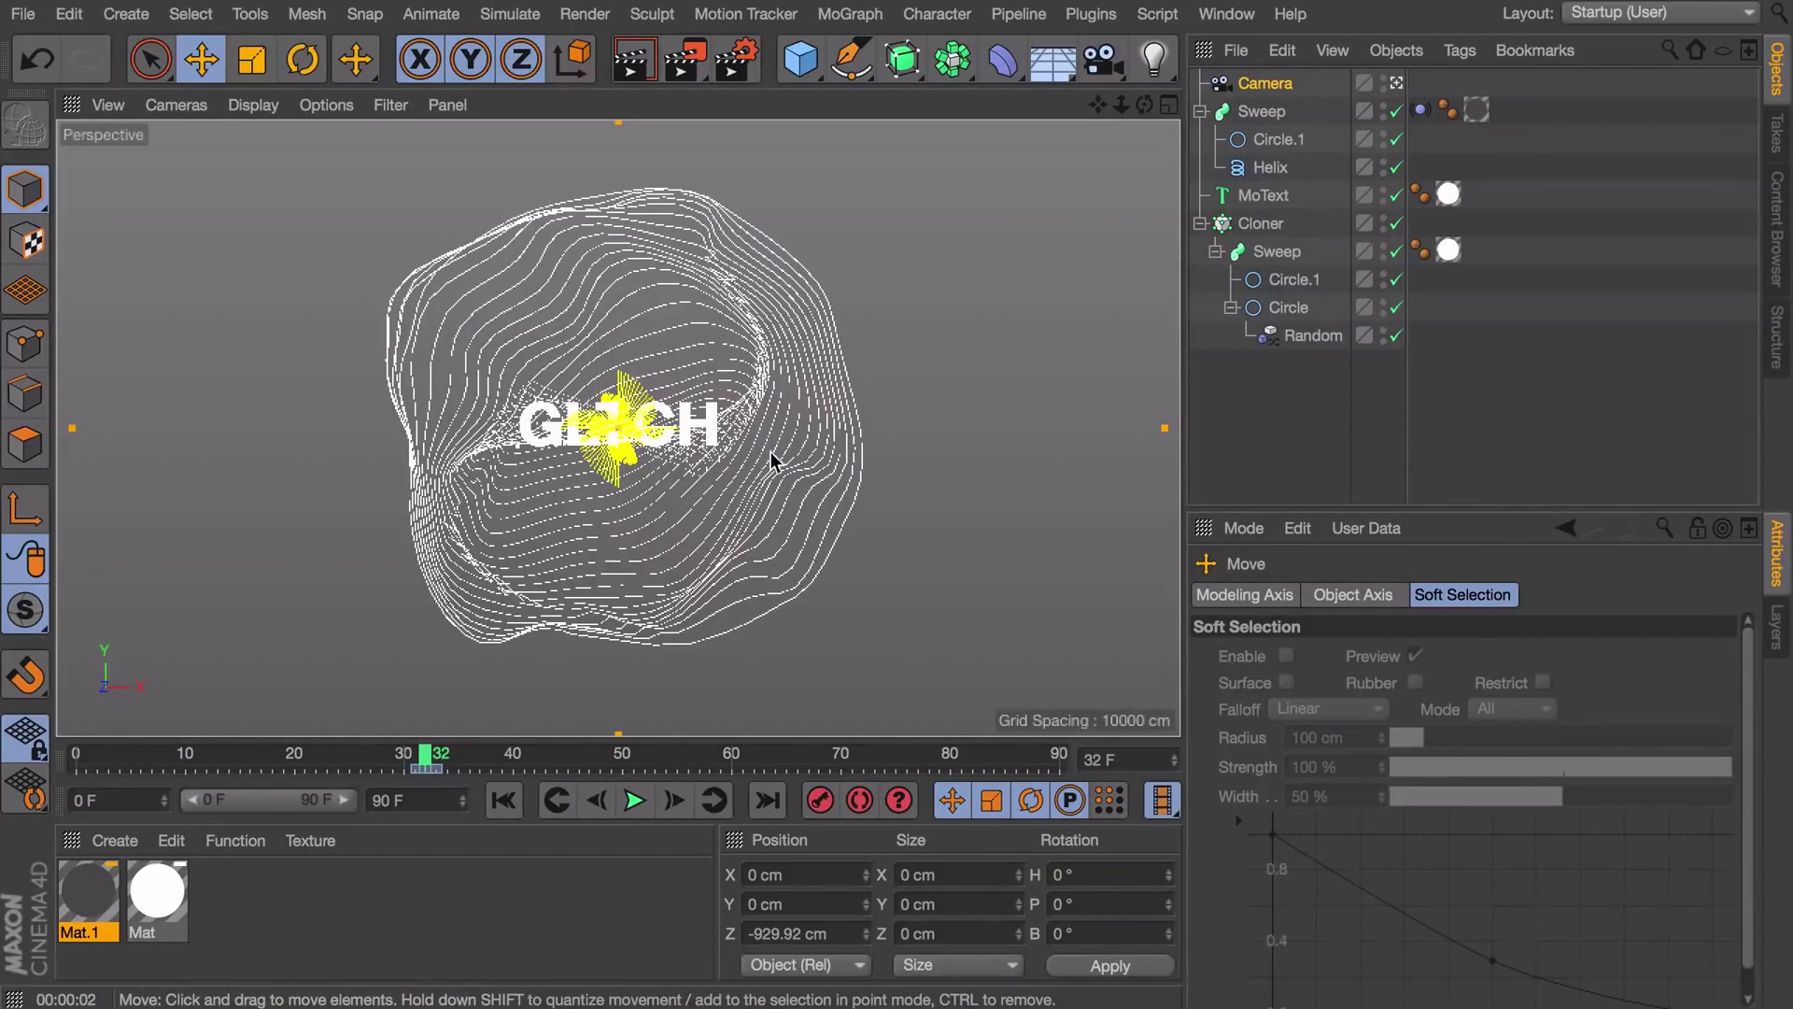
scroll(844, 452, up, 3)
alt+middle_drag(848, 400, 750, 394)
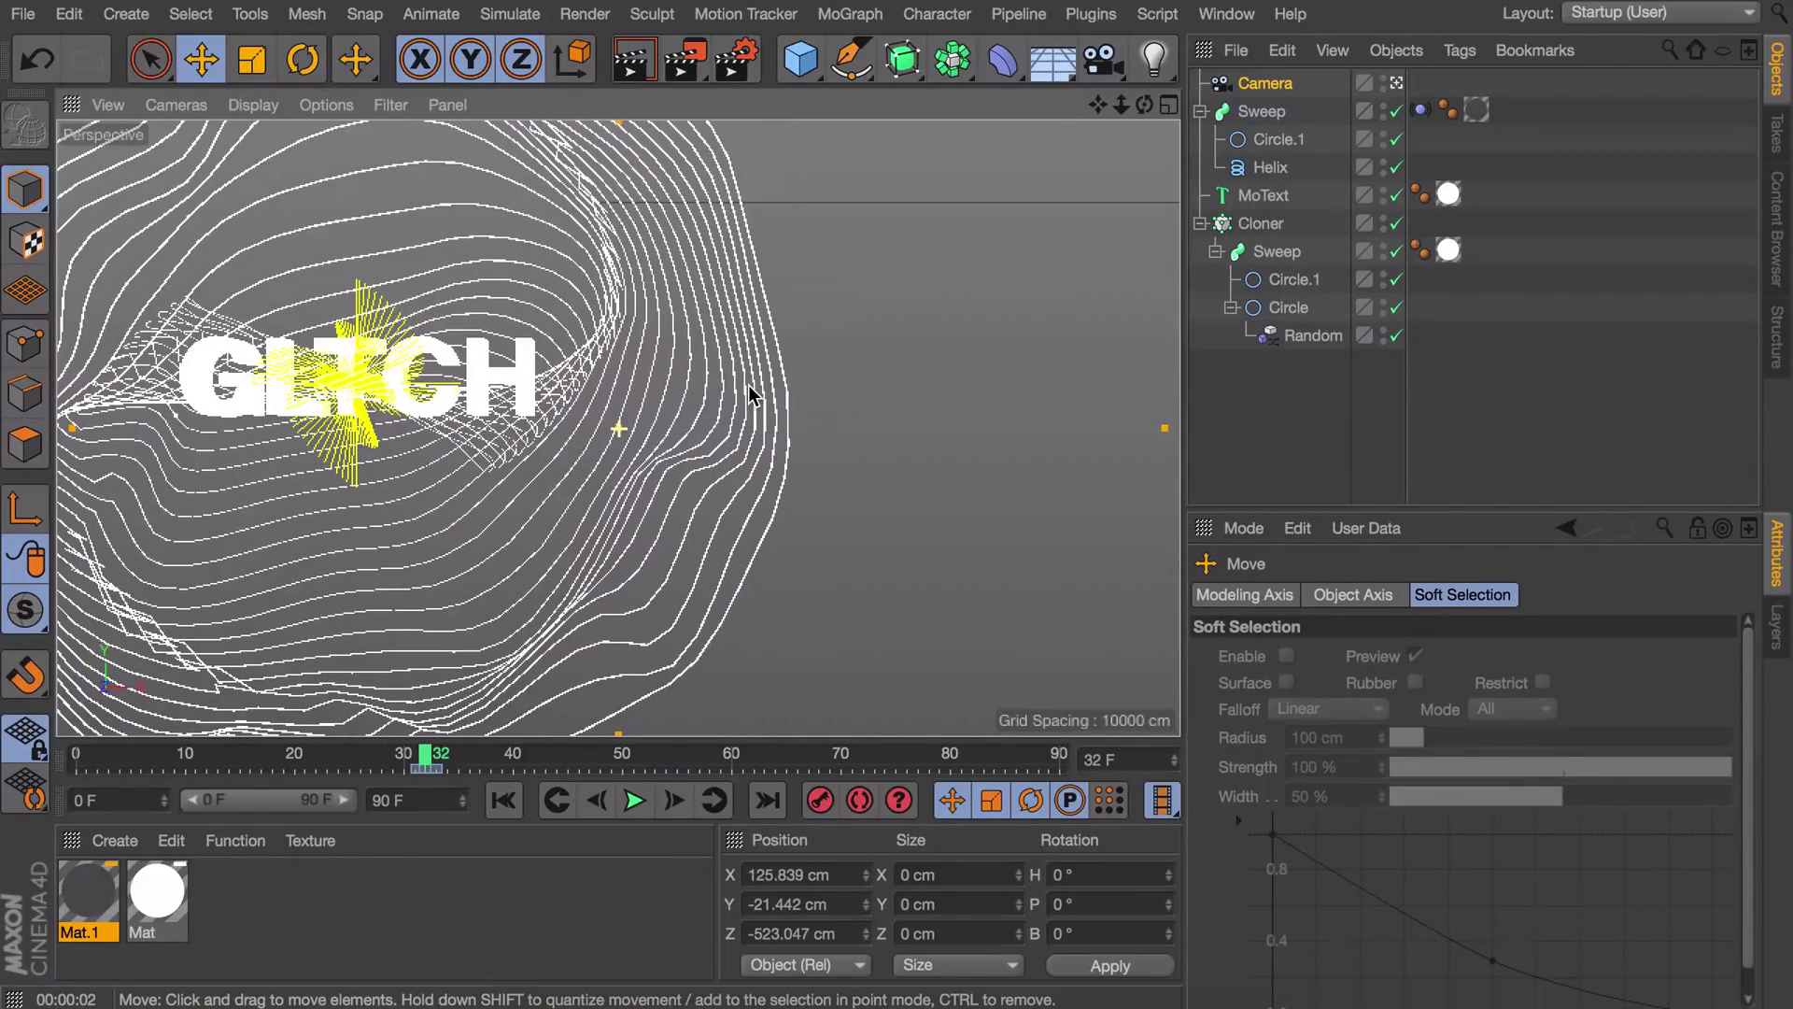
click(631, 802)
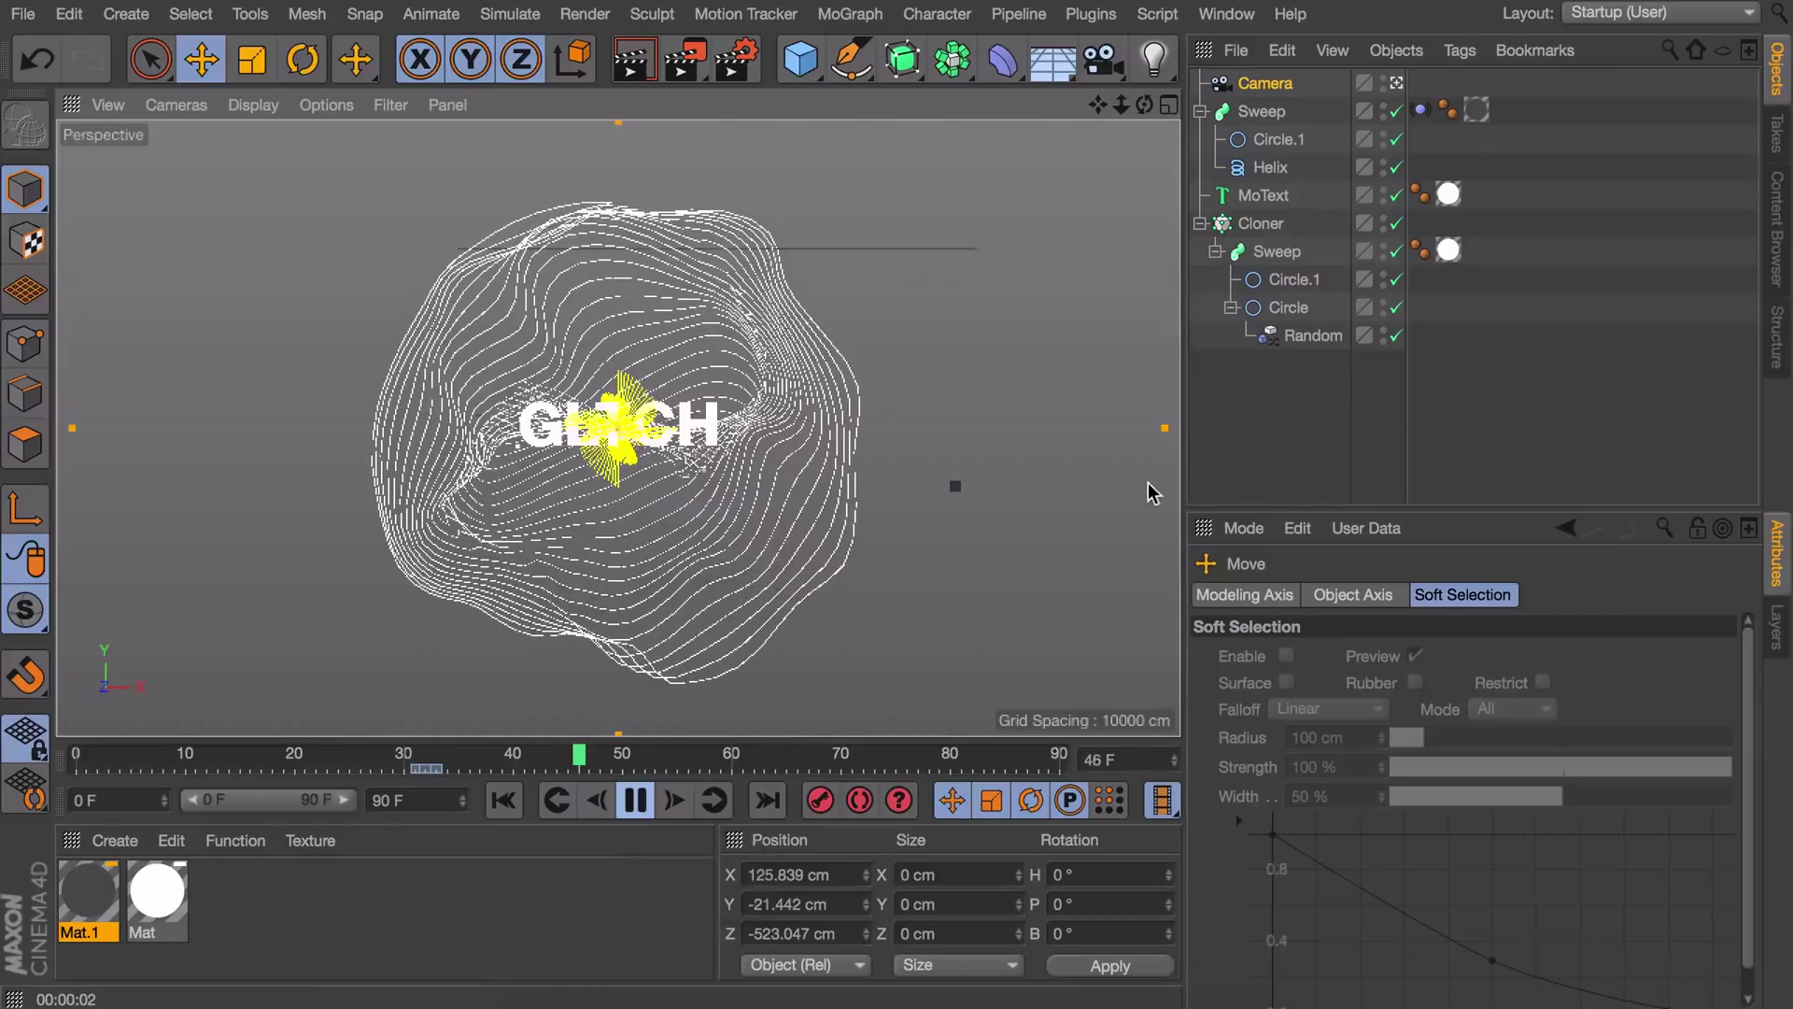
Step: Hide the cloned rings and scrub the timeline around frames 30–39, then stop playback
click(1396, 223)
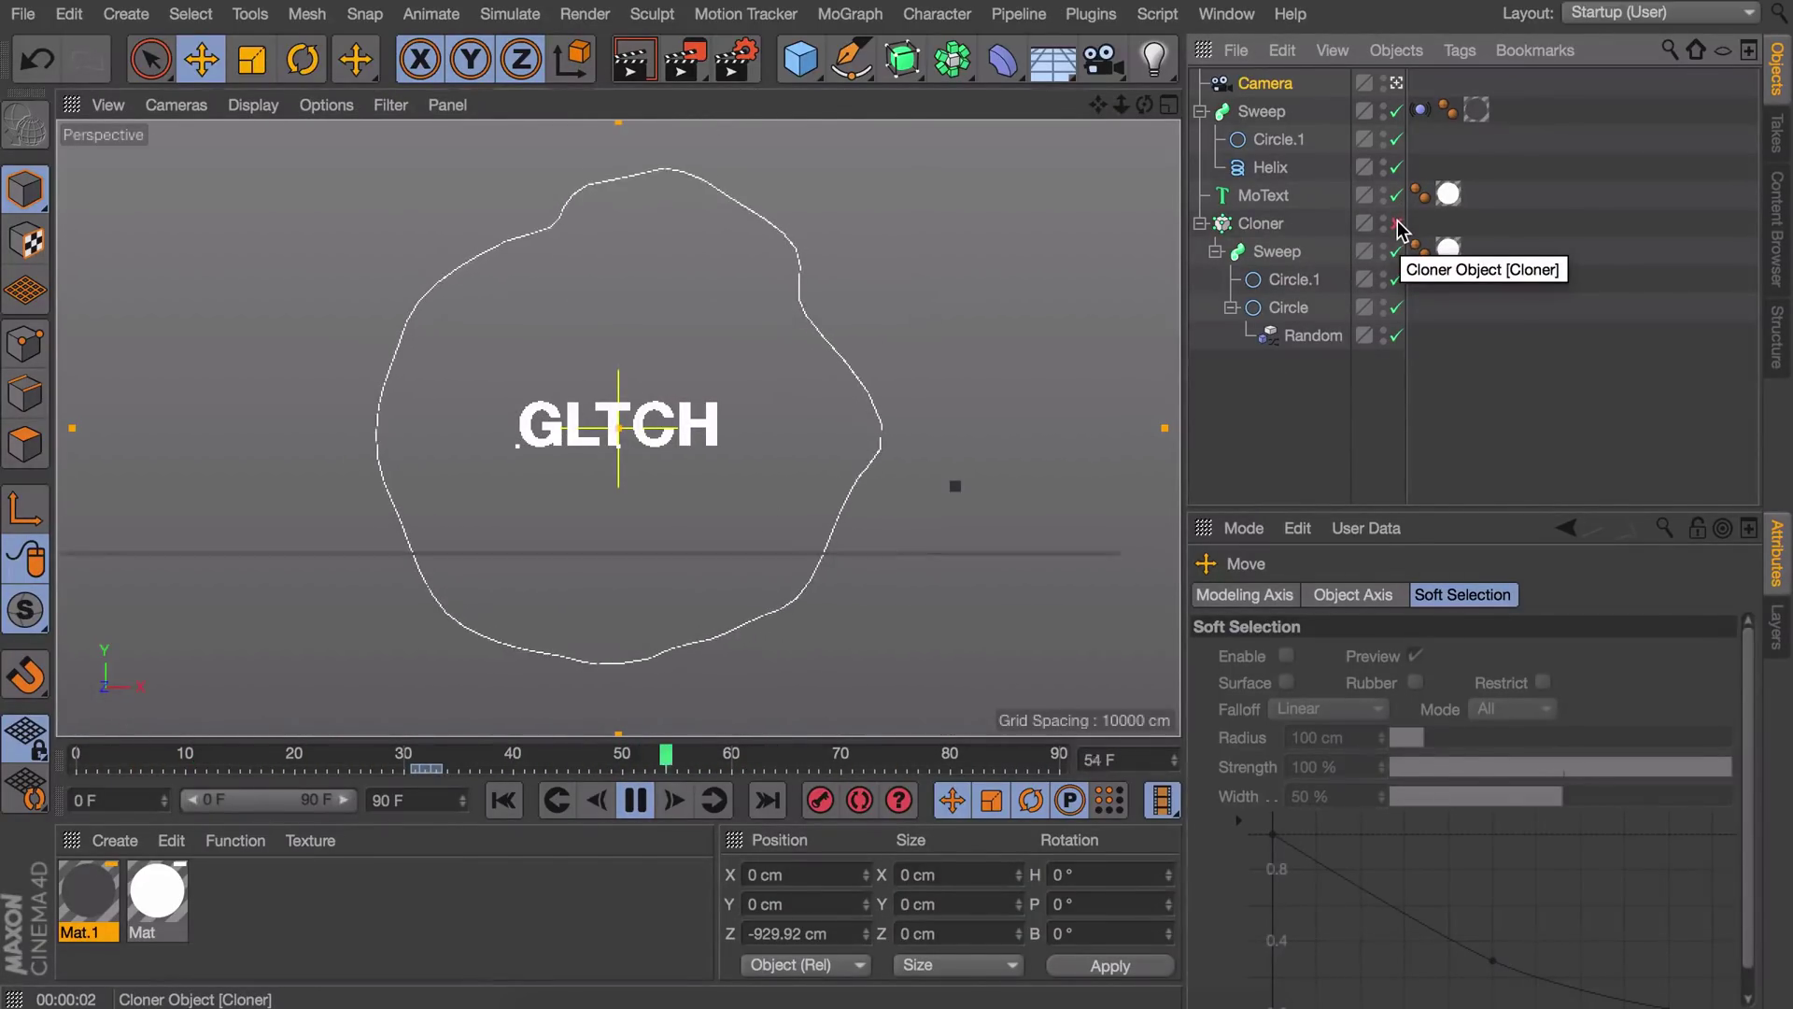
click(371, 761)
click(366, 760)
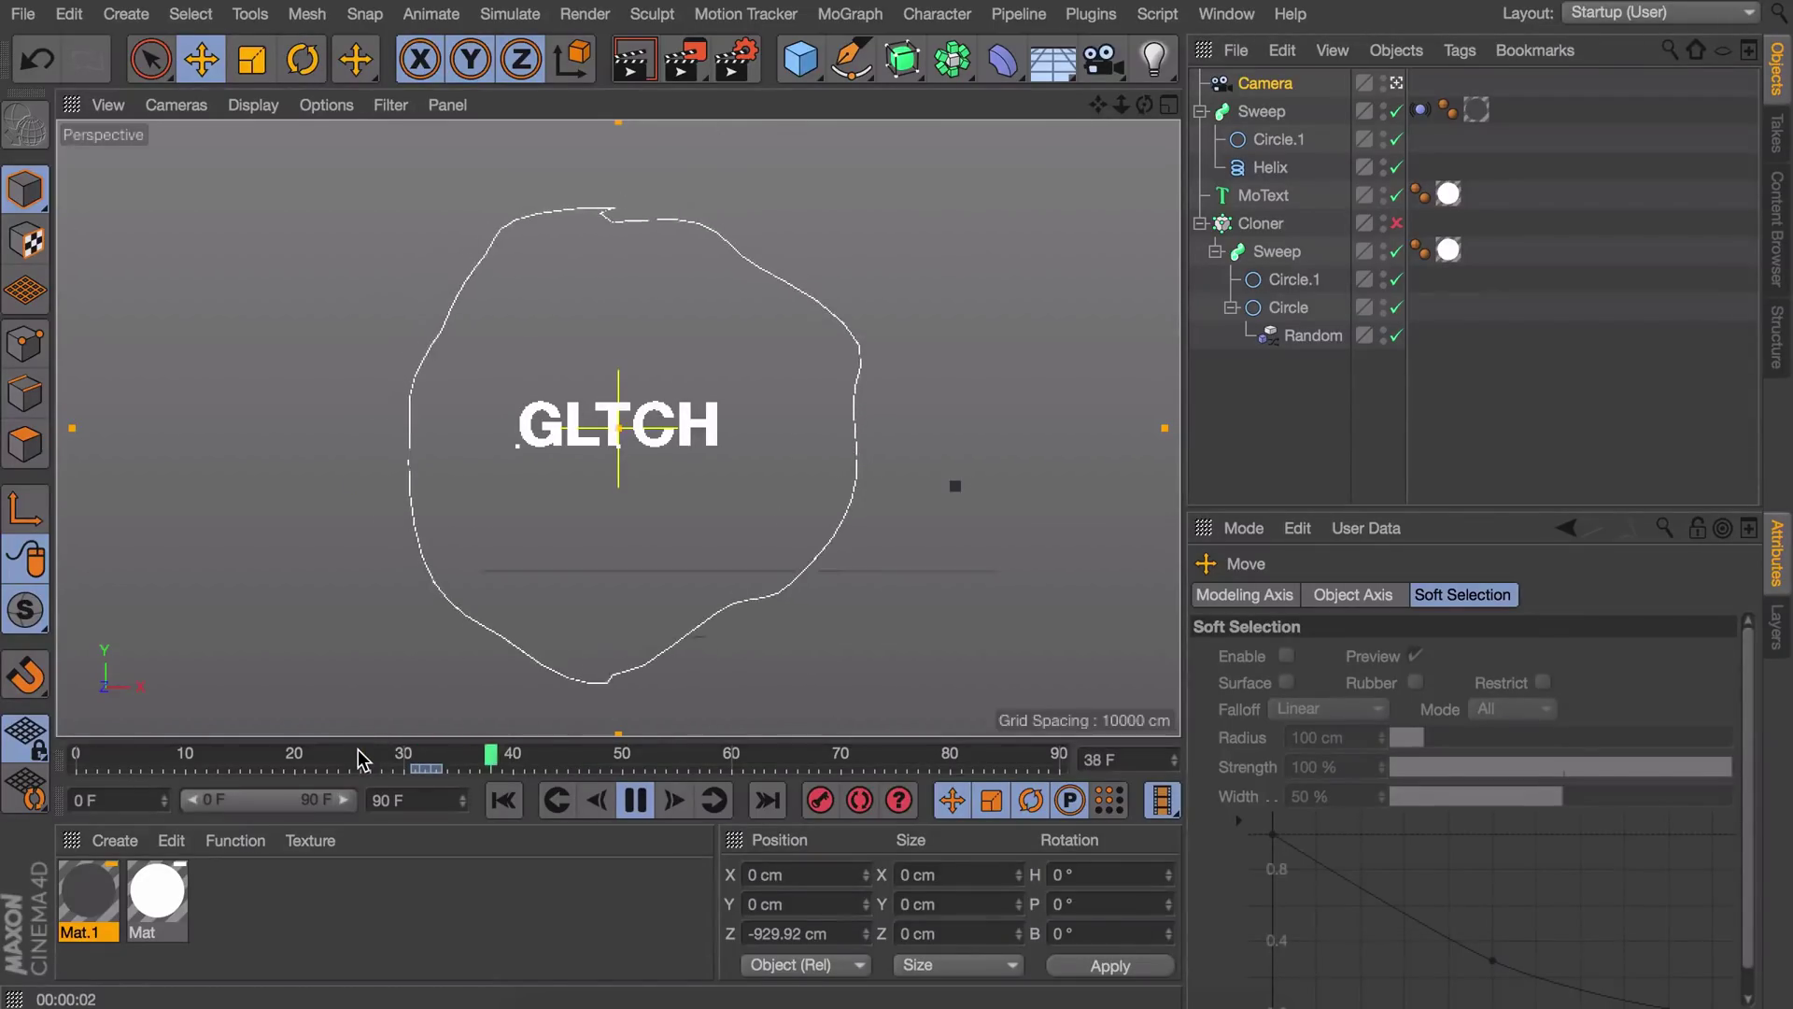
click(360, 759)
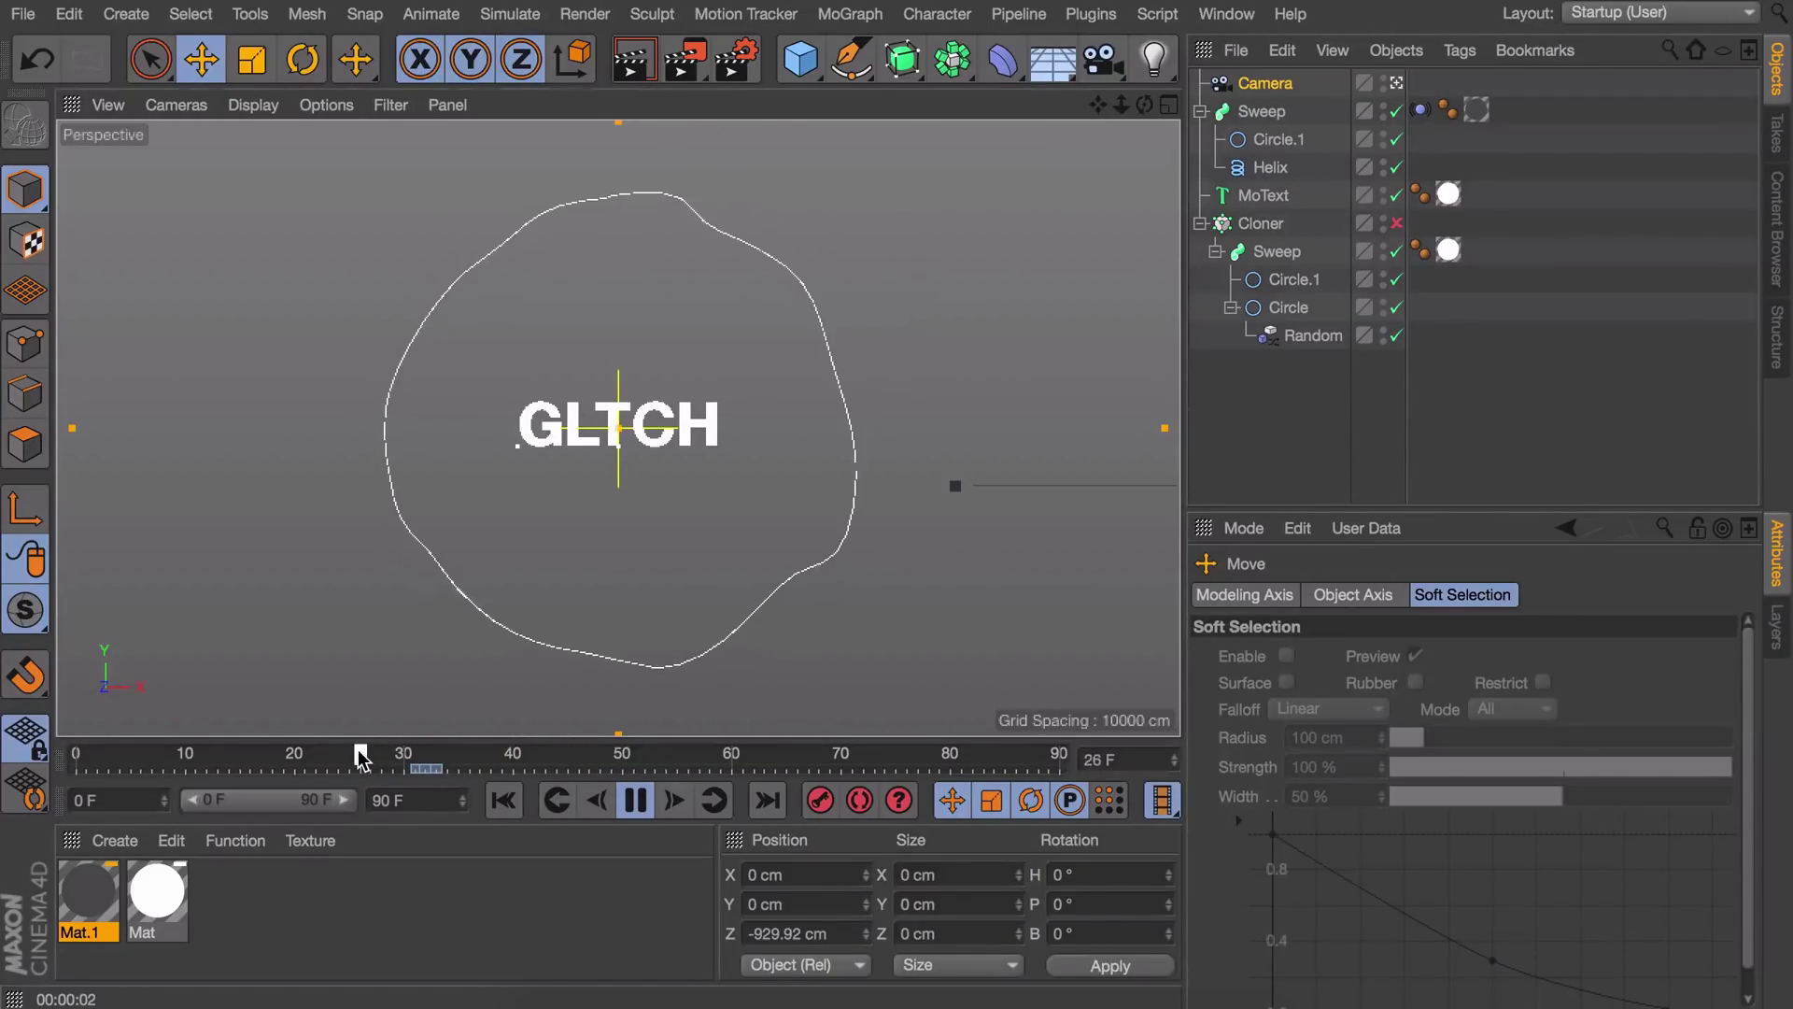
click(638, 805)
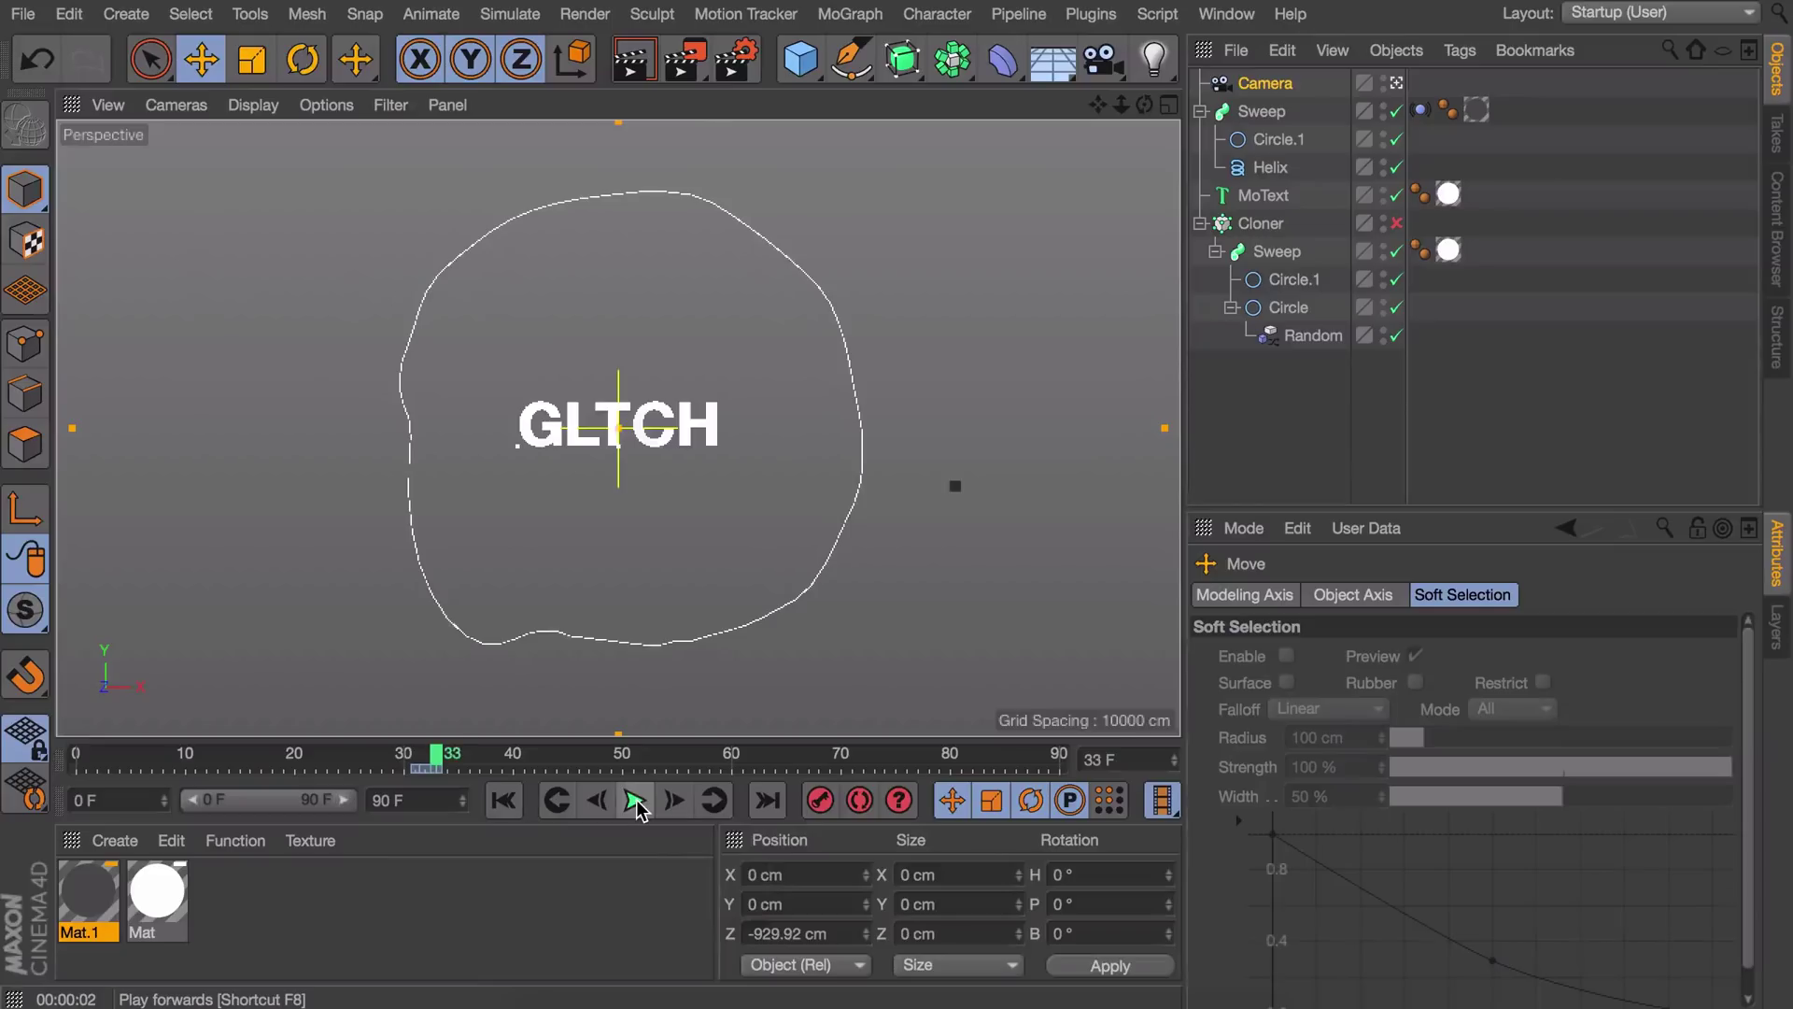
Step: Copy the camera jump keys from frame 33 to about frames 63, 86 and 14, and play
click(432, 768)
ctrl+drag(432, 767, 1067, 775)
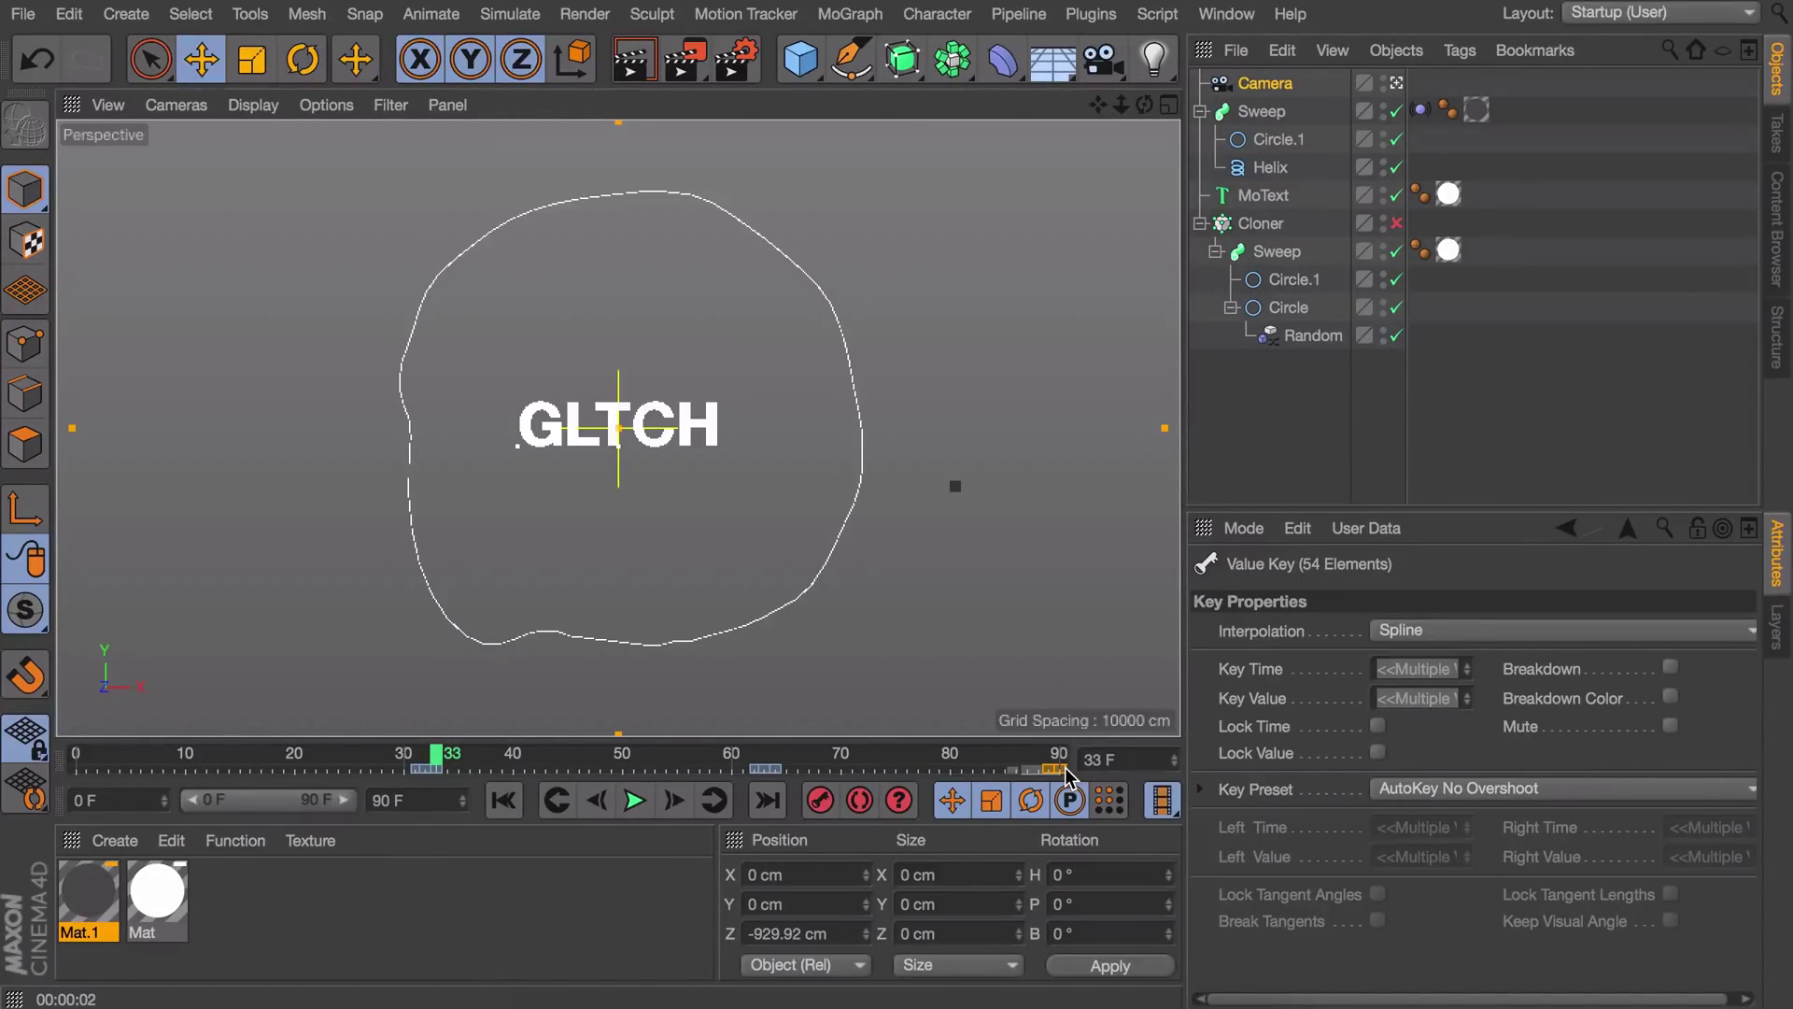
drag(510, 768, 177, 769)
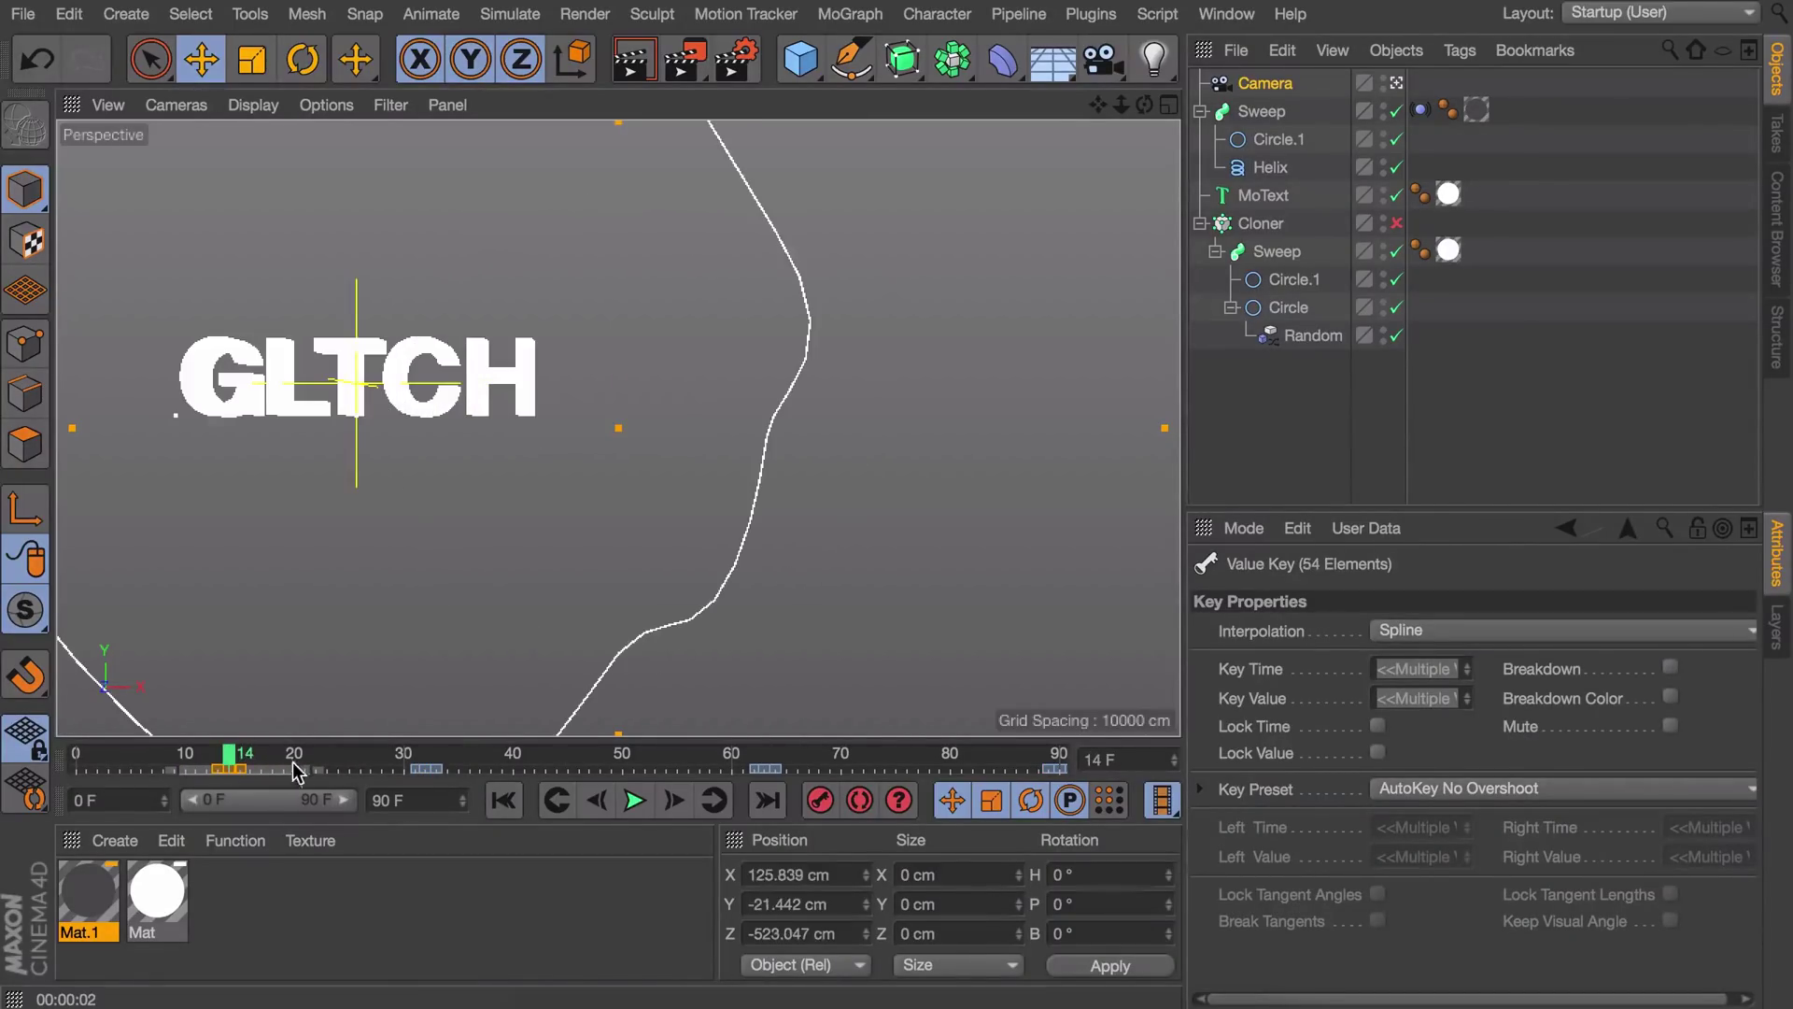
click(757, 770)
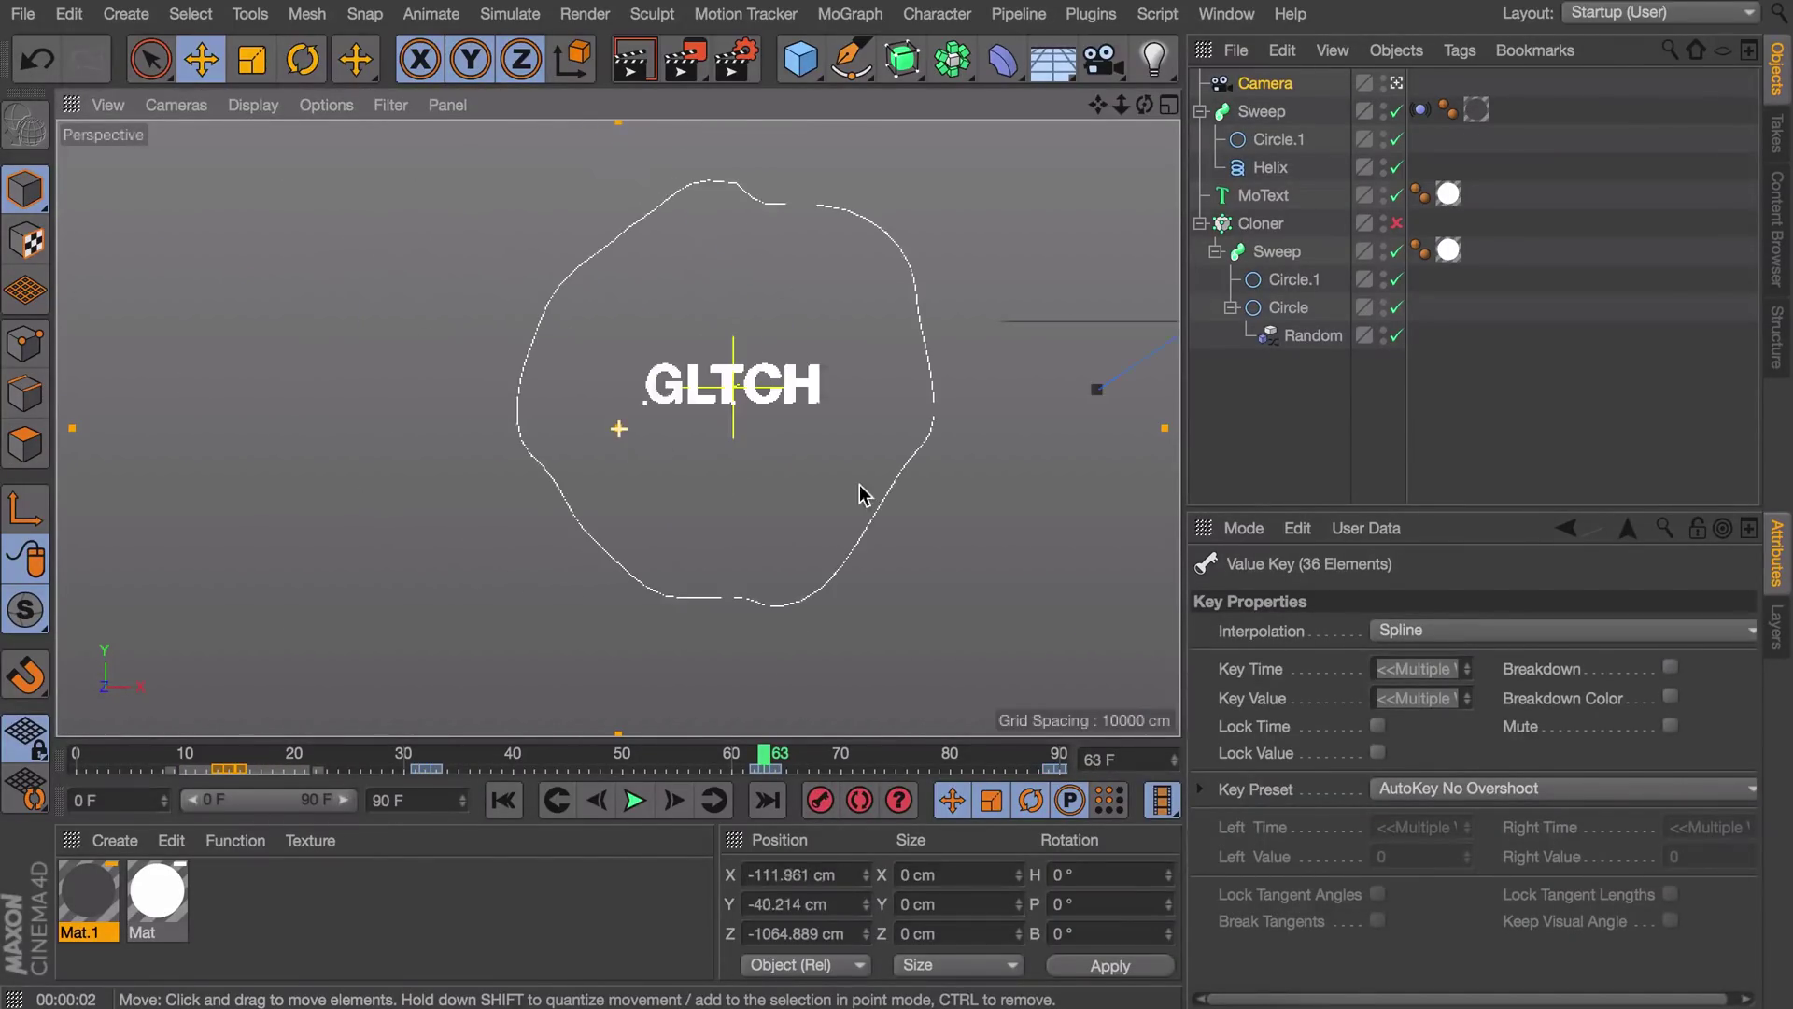
key(shift+g)
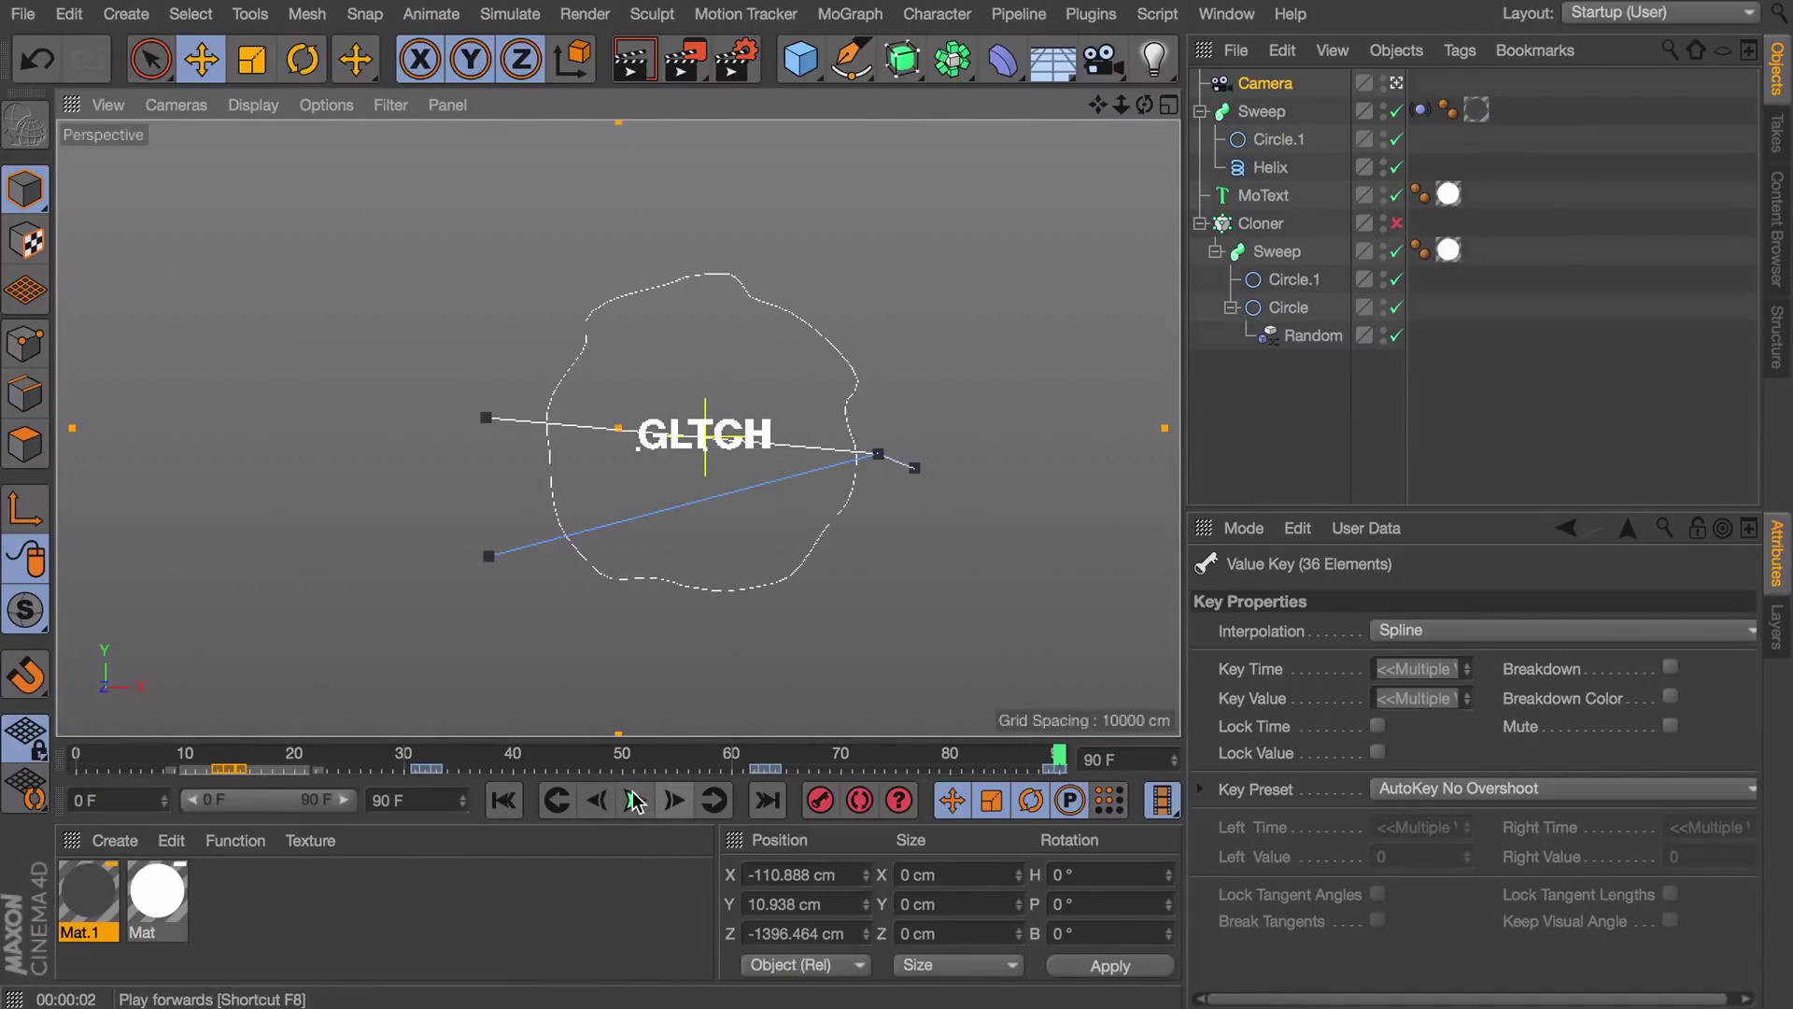
click(635, 800)
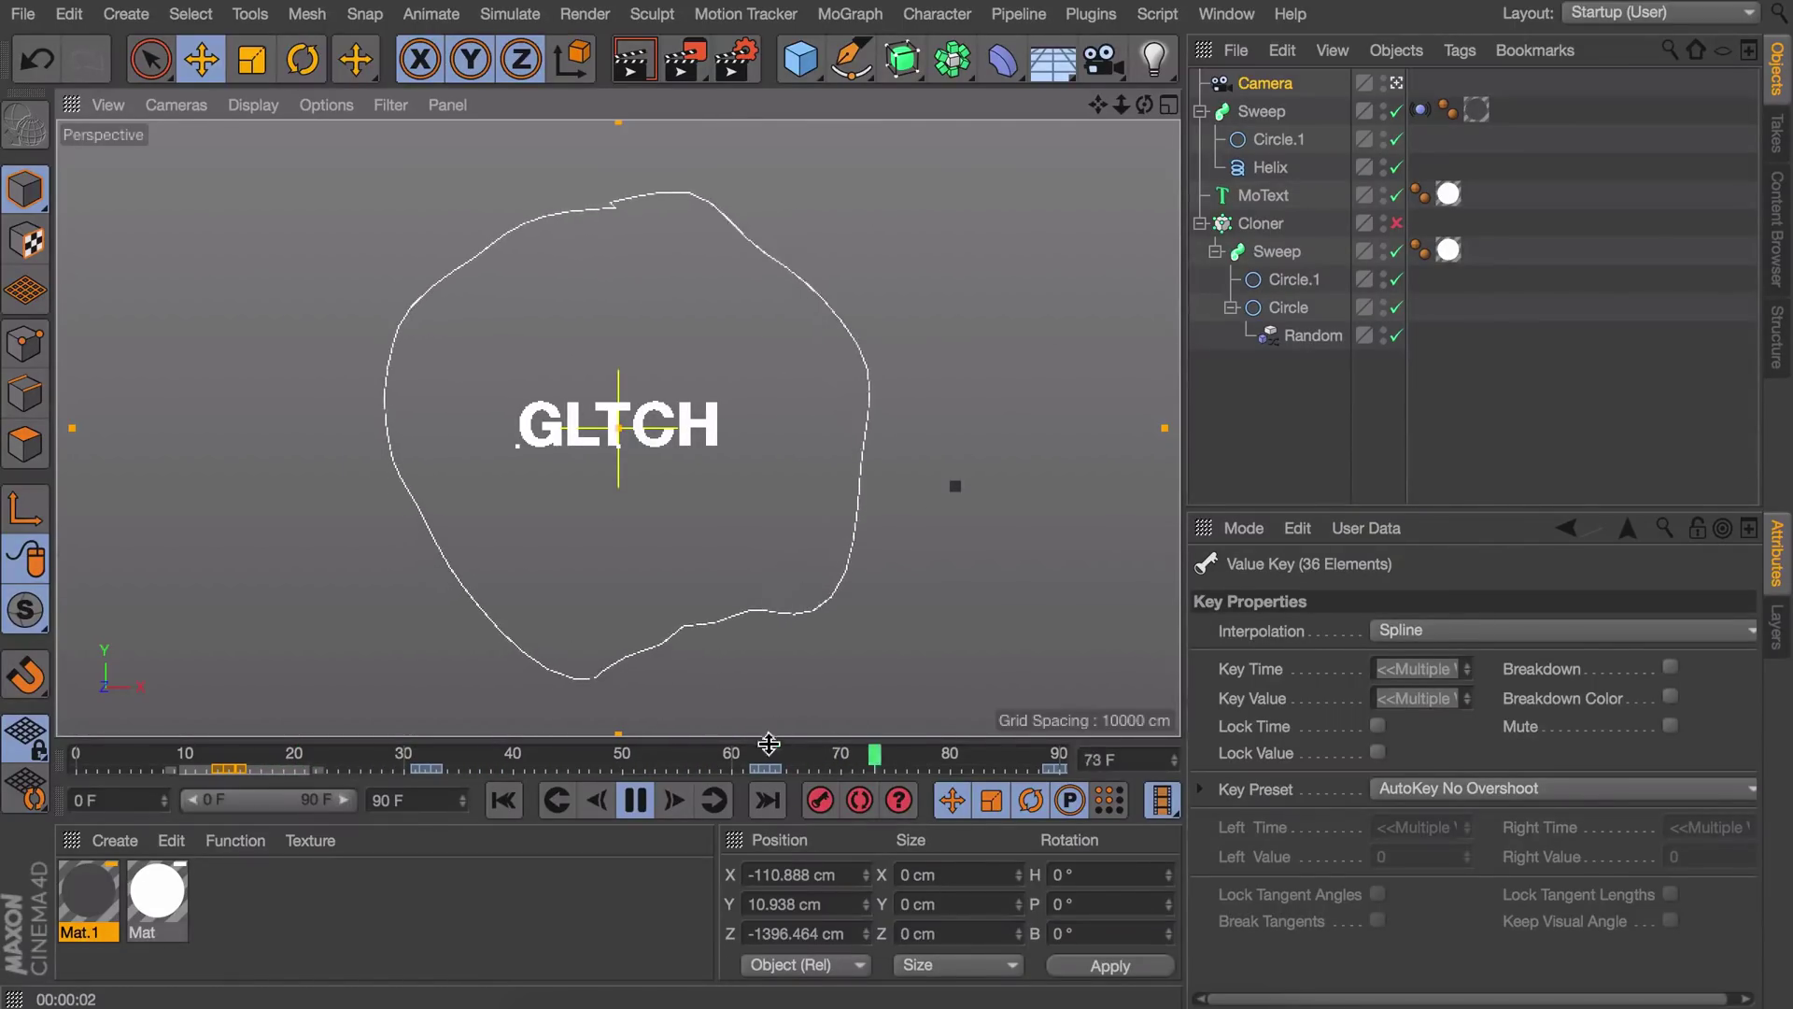
Step: Stop playback at frame 39 and re-enable the Cloner so the rings surround GLTCH
click(638, 801)
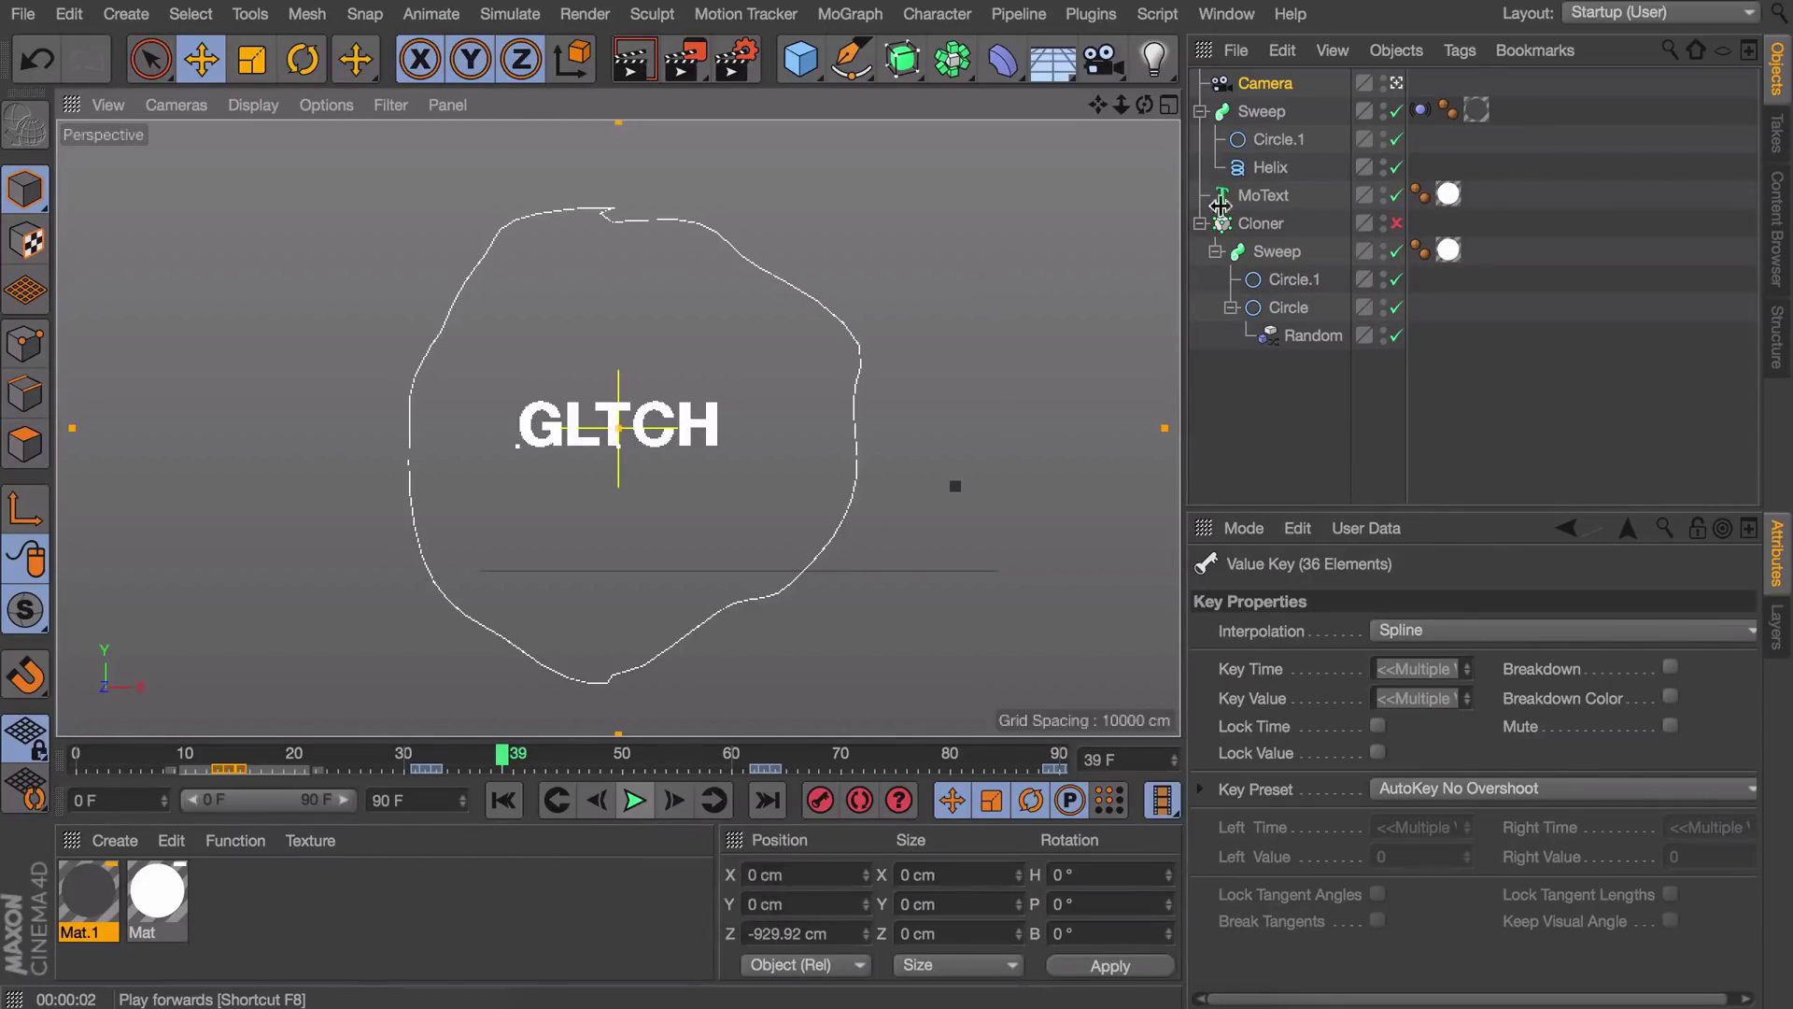
click(1396, 223)
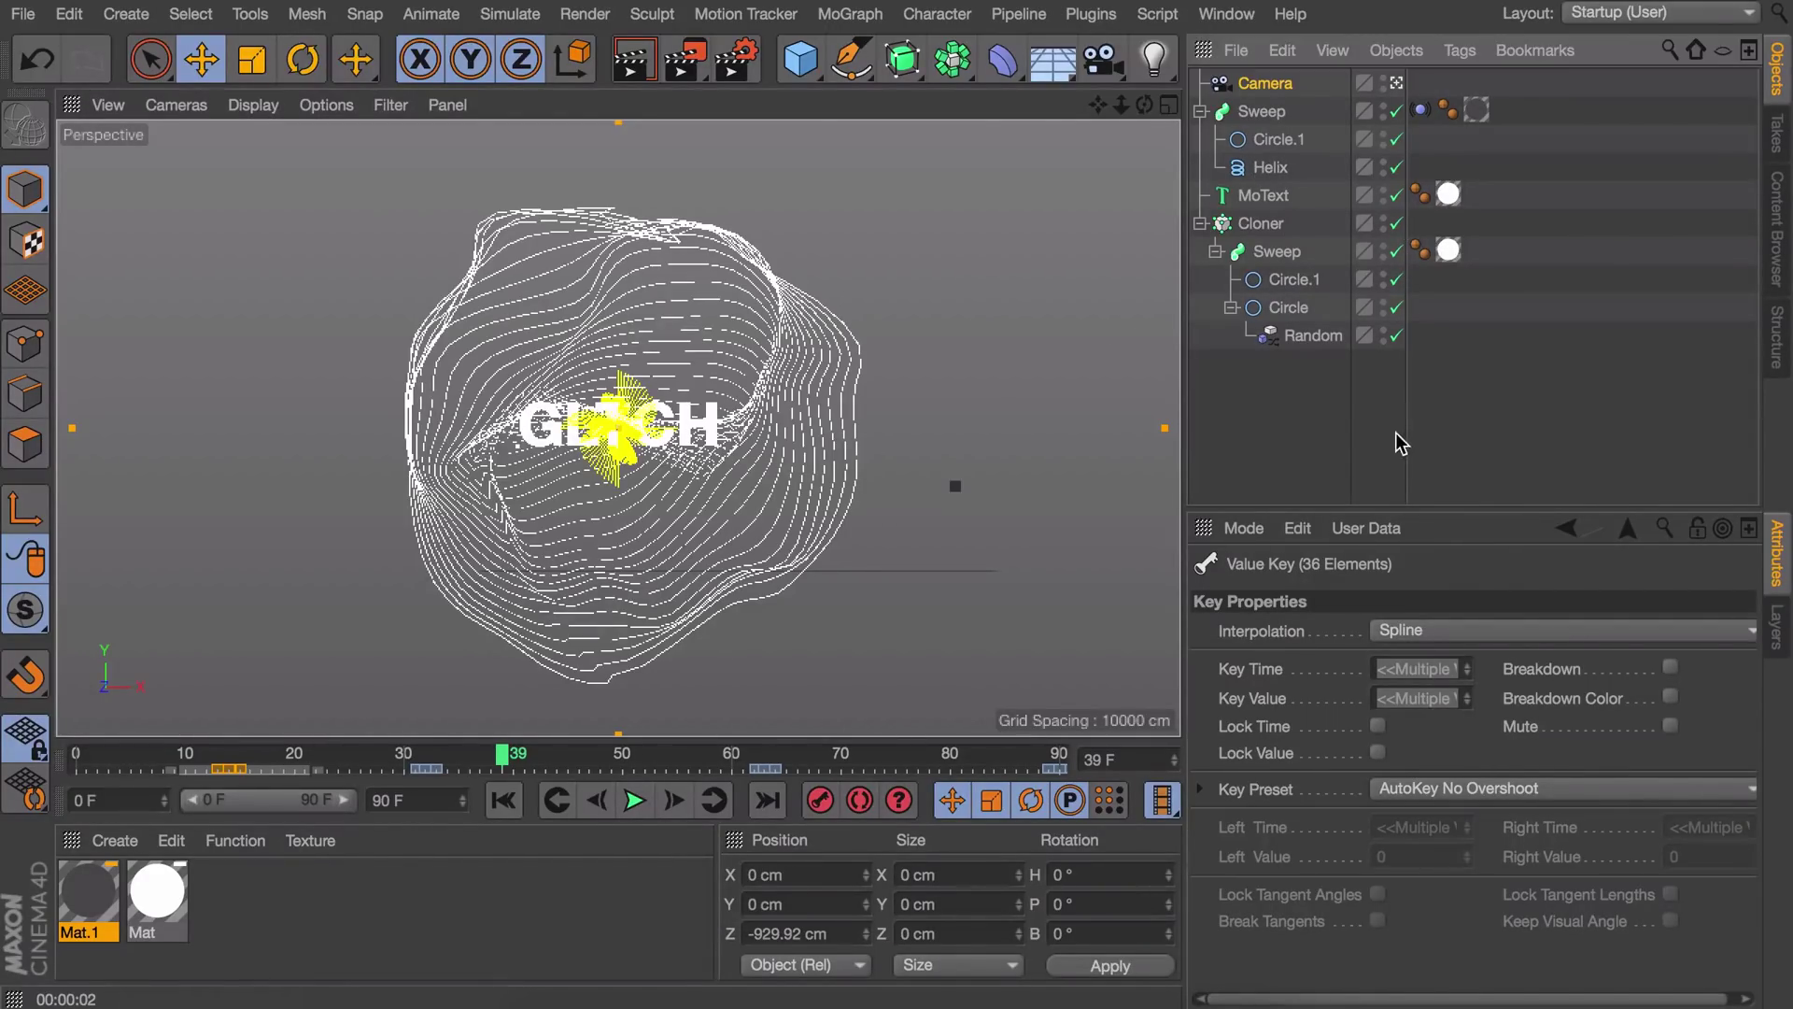